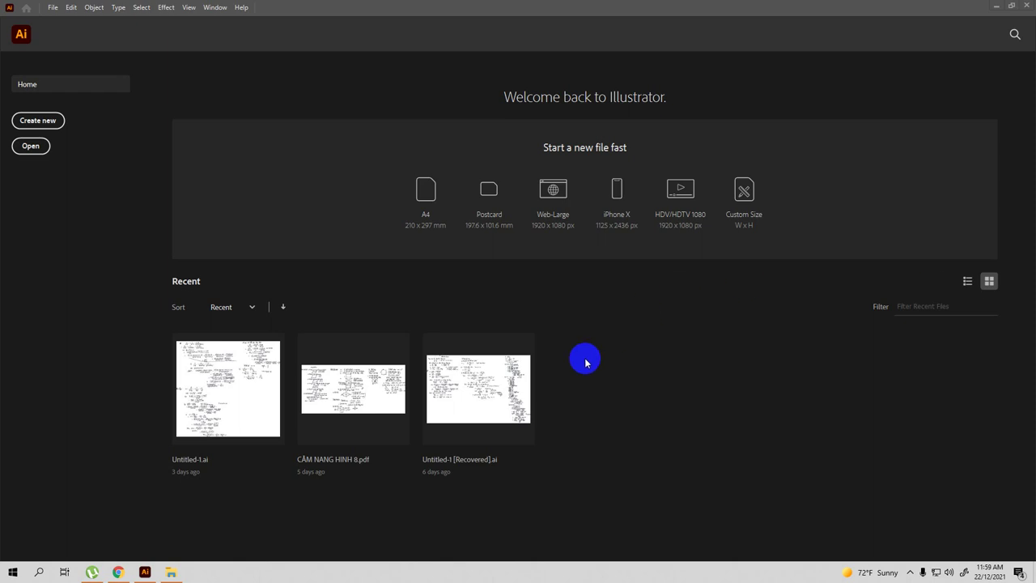
# Create a blank A4 print document (595.28 x 841.89 pt), Untitled-1 in CMYK
pyautogui.click(39, 121)
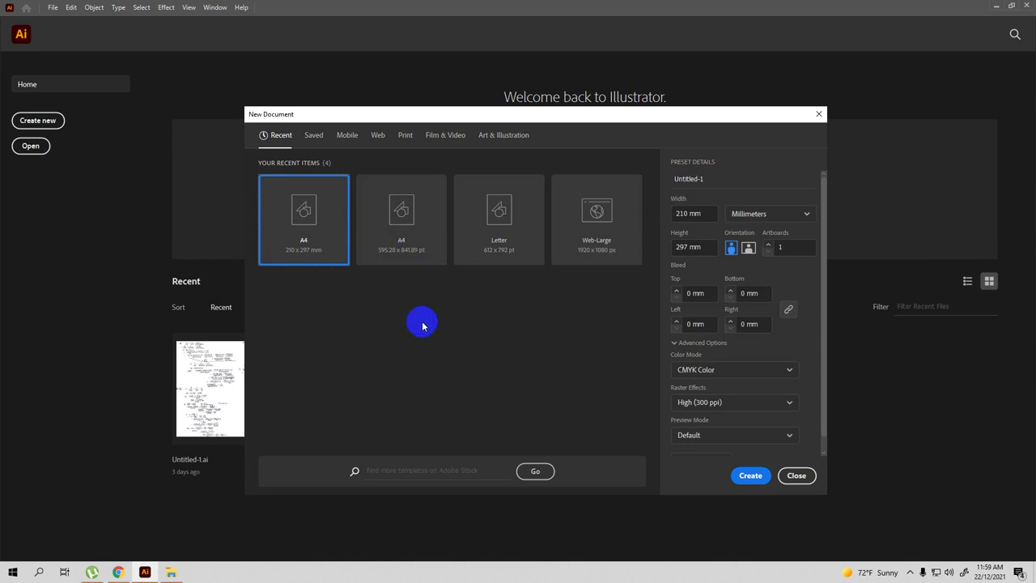
pyautogui.click(796, 475)
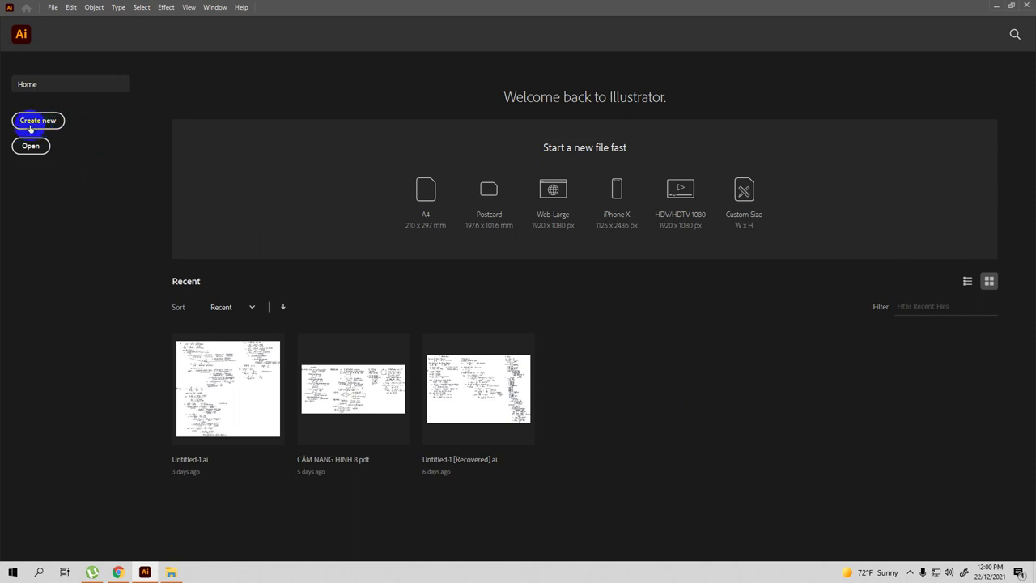
pyautogui.click(40, 126)
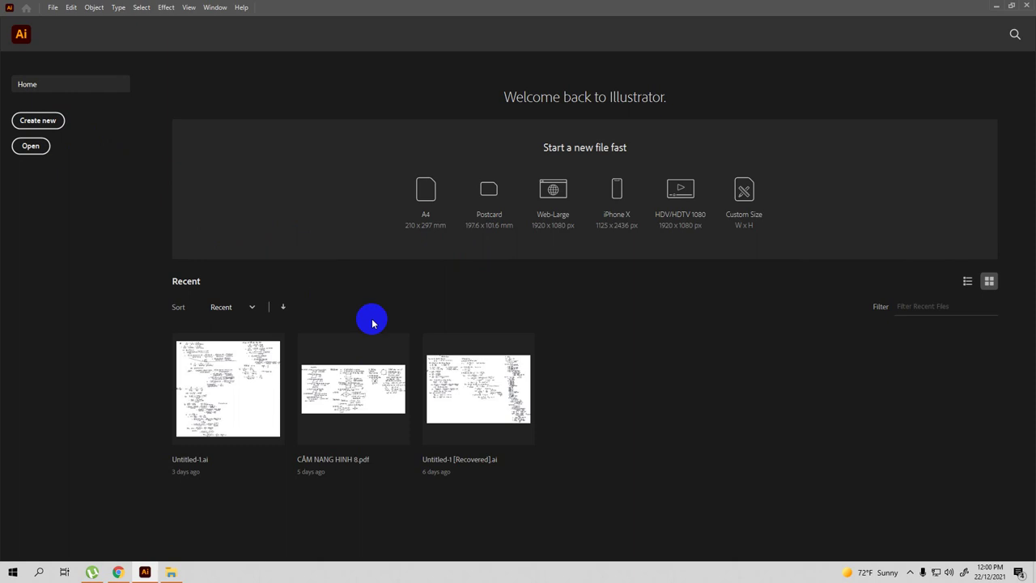
pyautogui.click(911, 573)
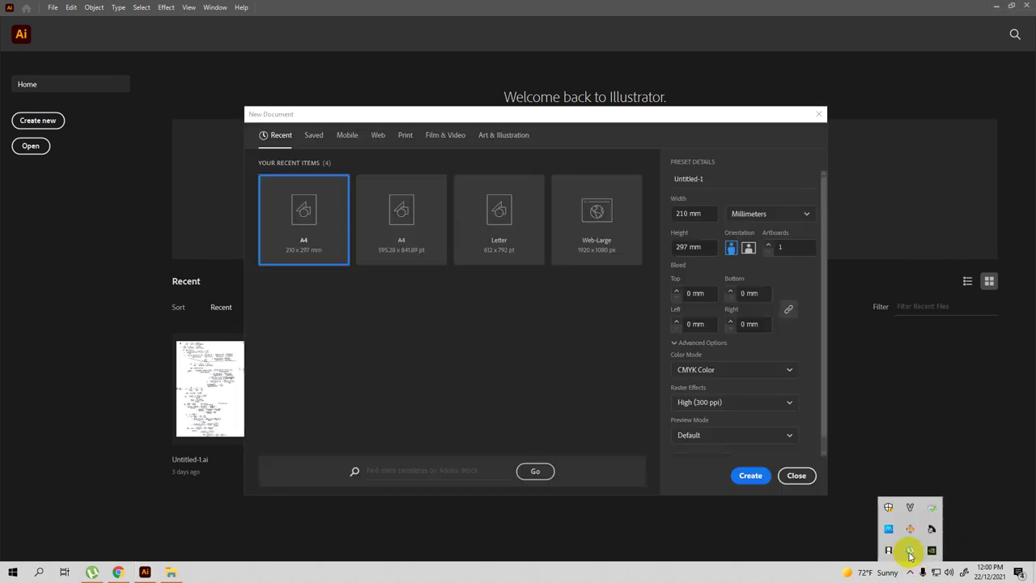
pyautogui.rightClick(914, 550)
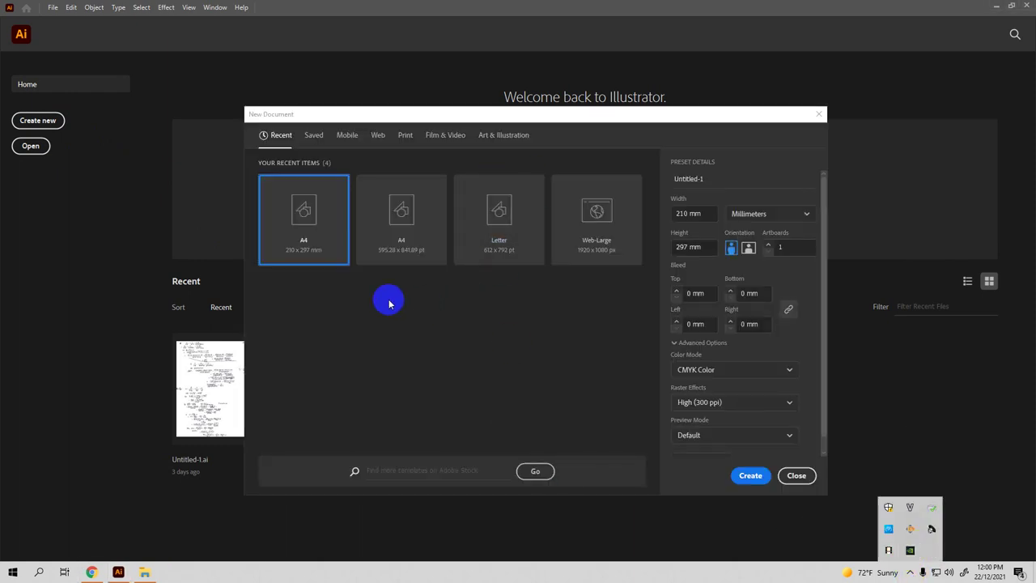
pyautogui.click(404, 136)
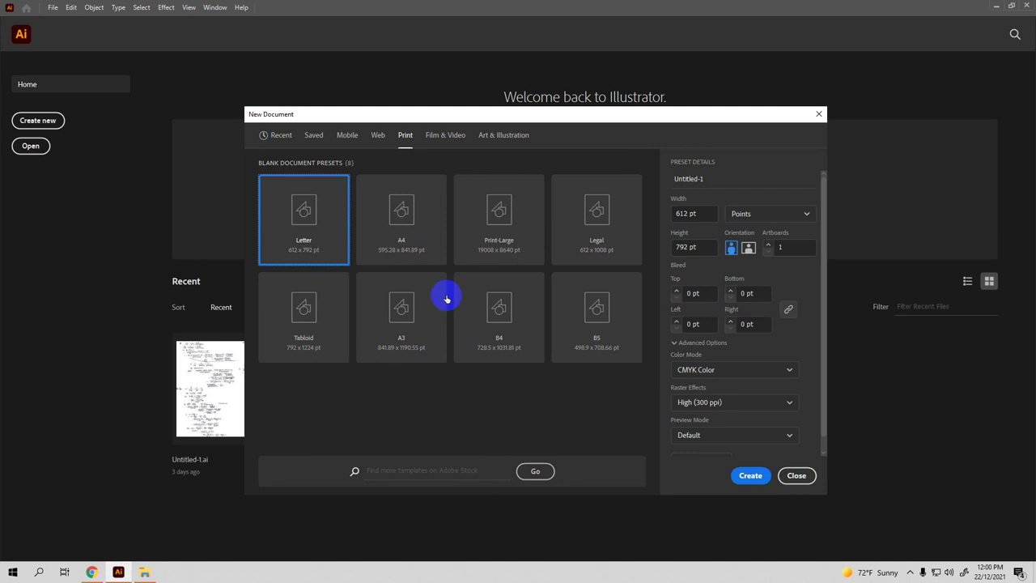
pyautogui.click(401, 222)
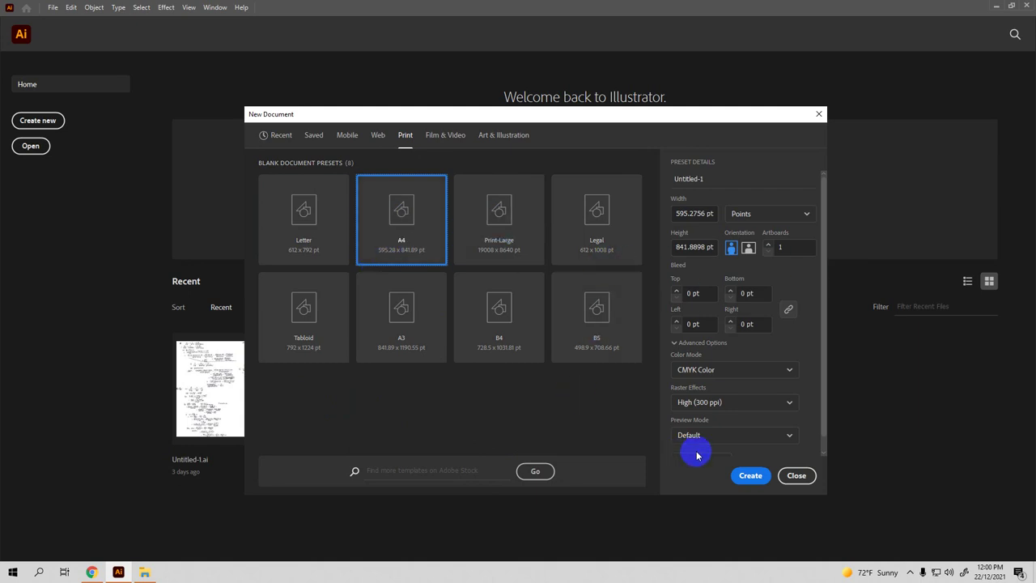
pyautogui.click(751, 476)
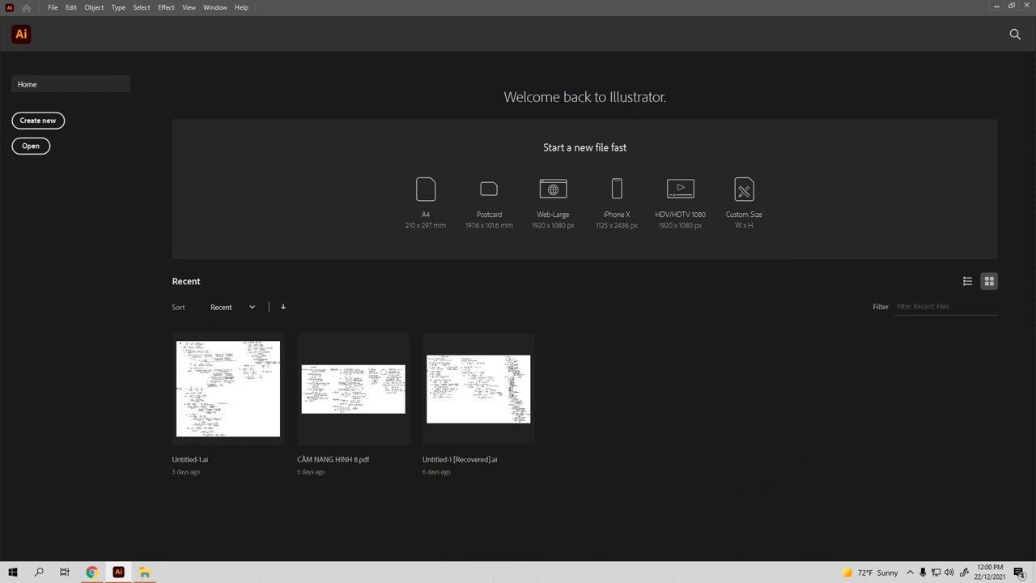
pyautogui.click(666, 425)
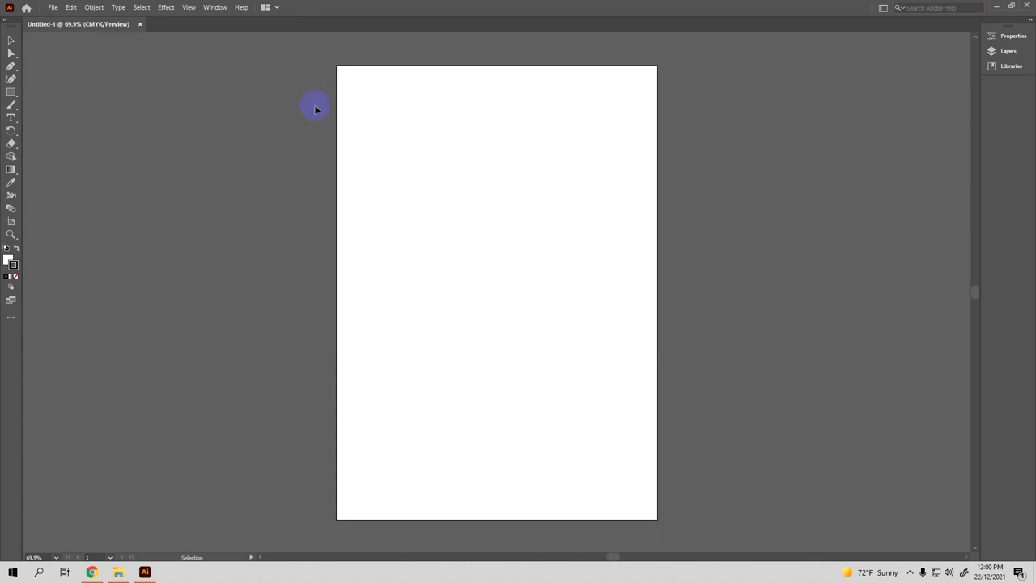
# Show the grid over the A4 artboard and zoom in to 150%
pyautogui.click(189, 8)
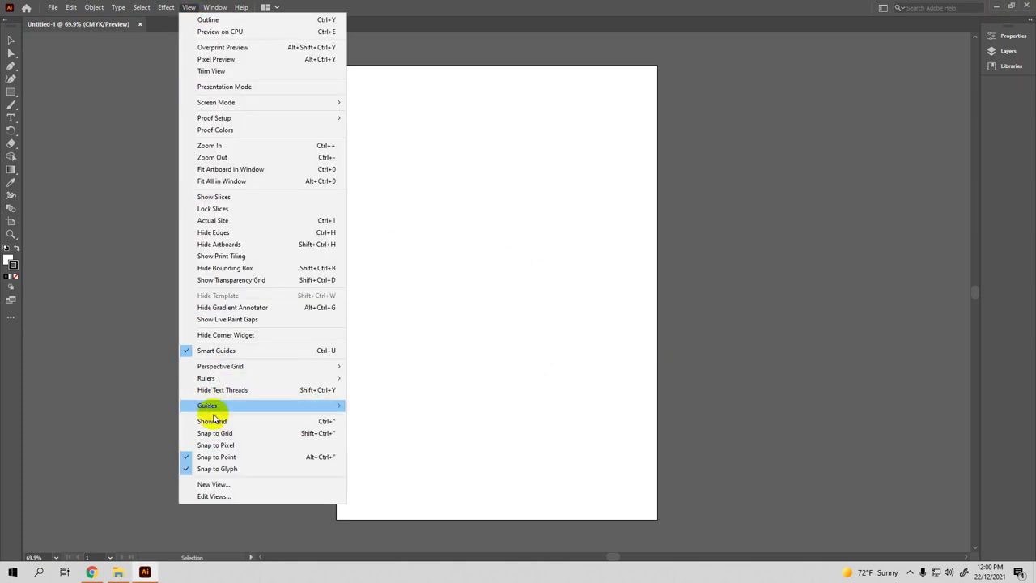
pyautogui.click(215, 422)
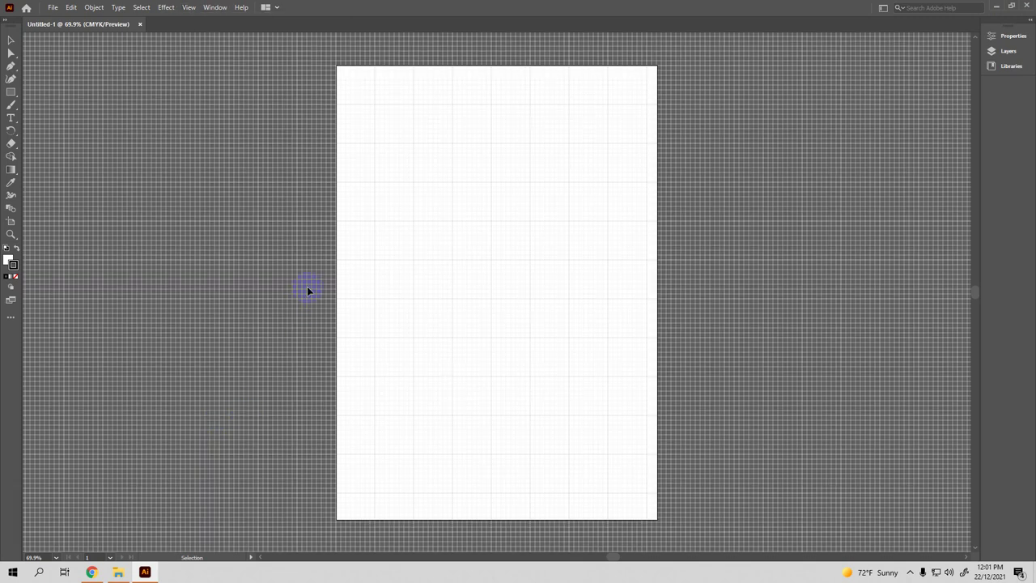
pyautogui.hotkey('ctrl', '+')
pyautogui.hotkey('ctrl', '+')
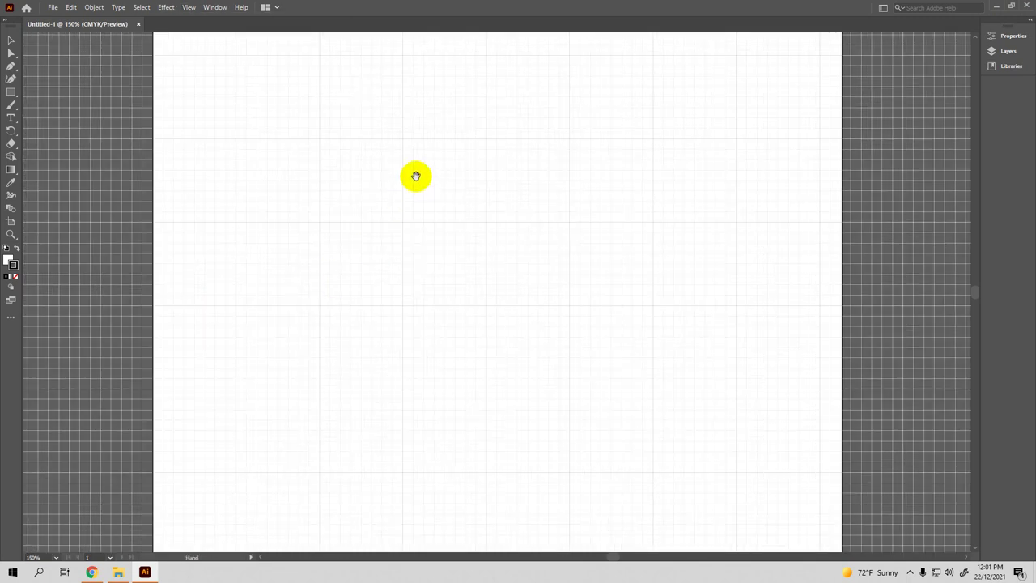
pyautogui.moveTo(414, 176)
pyautogui.mouseDown()
pyautogui.moveTo(411, 310)
pyautogui.moveTo(396, 164)
pyautogui.moveTo(411, 267)
pyautogui.moveTo(413, 181)
pyautogui.moveTo(418, 196)
pyautogui.mouseUp()
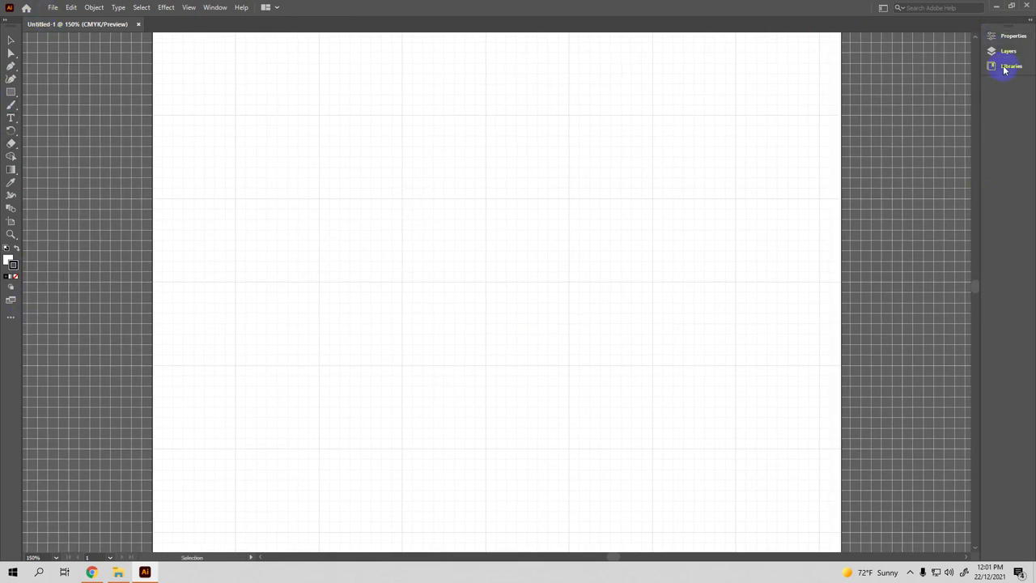
# Open the Libraries panel in the right dock and zoom back out to the whole artboard
pyautogui.click(1002, 36)
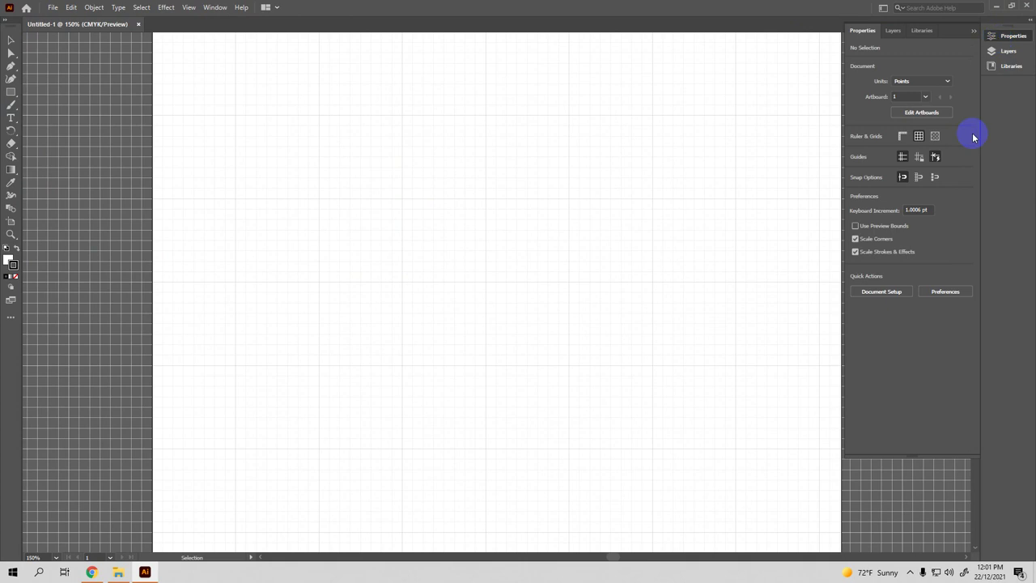
pyautogui.click(1009, 51)
pyautogui.click(1006, 70)
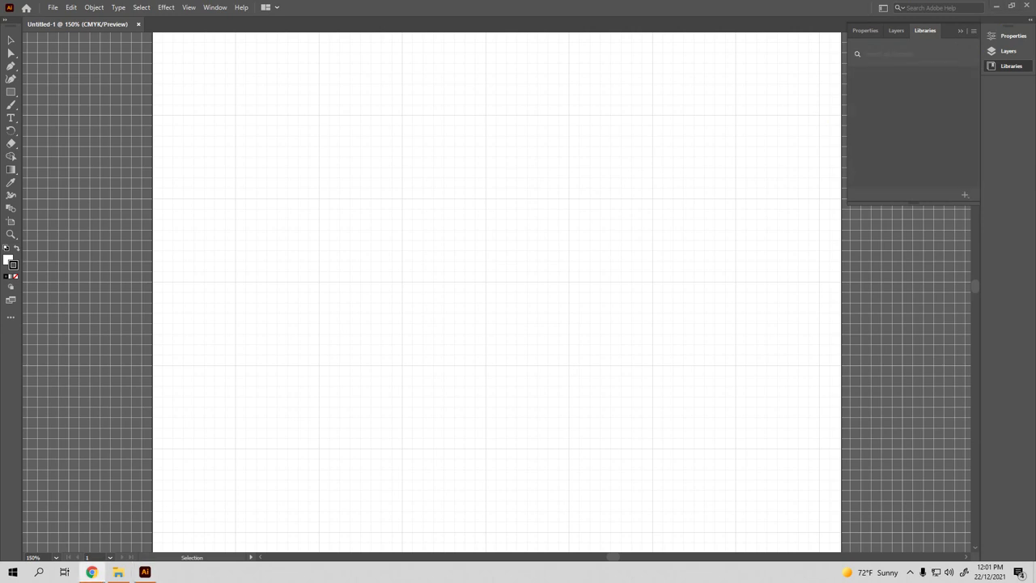
pyautogui.hotkey('ctrl', '-')
pyautogui.hotkey('ctrl', '-')
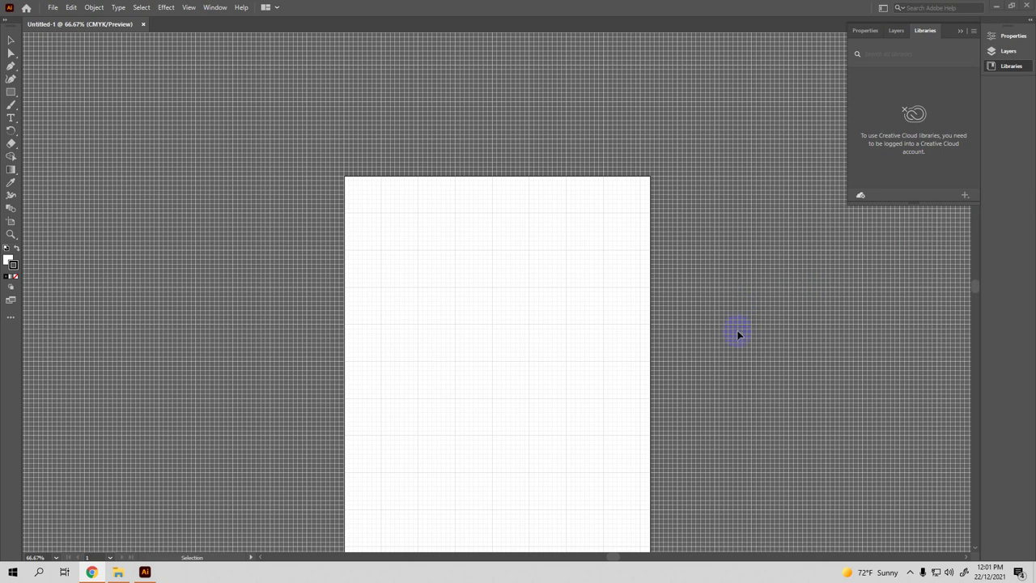
pyautogui.scroll(-1, 729, 320)
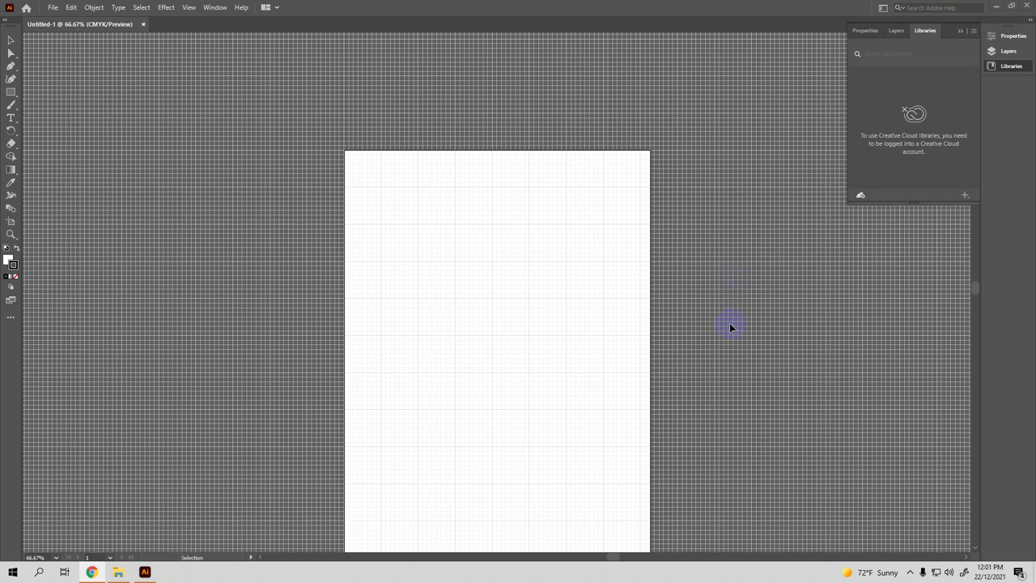
# Draw a large circle overhanging the artboard's left edge
pyautogui.moveTo(11, 92)
pyautogui.mouseDown()
pyautogui.moveTo(27, 109)
pyautogui.moveTo(50, 105)
pyautogui.mouseUp()
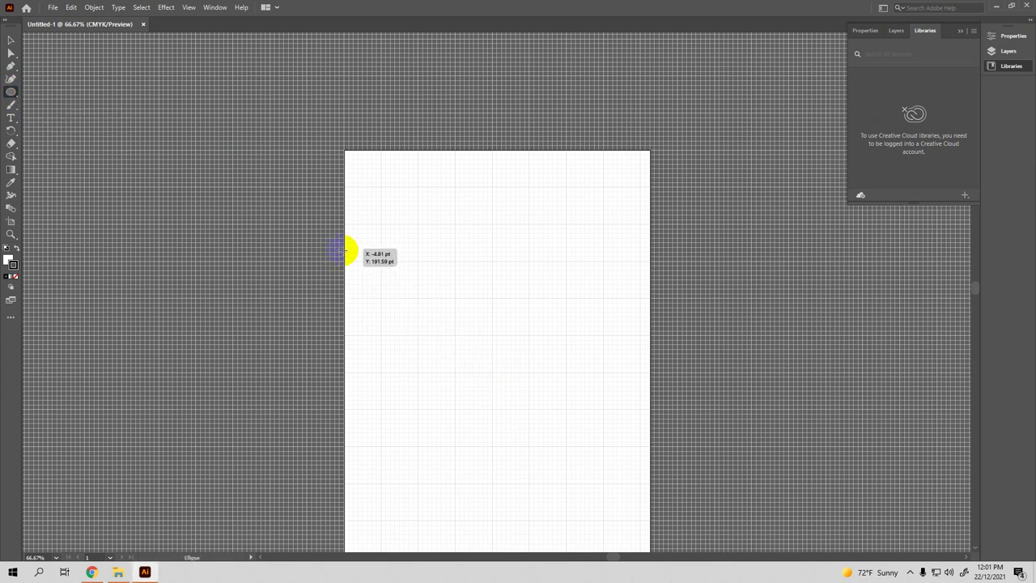
pyautogui.moveTo(345, 251); pyautogui.dragTo(494, 454)
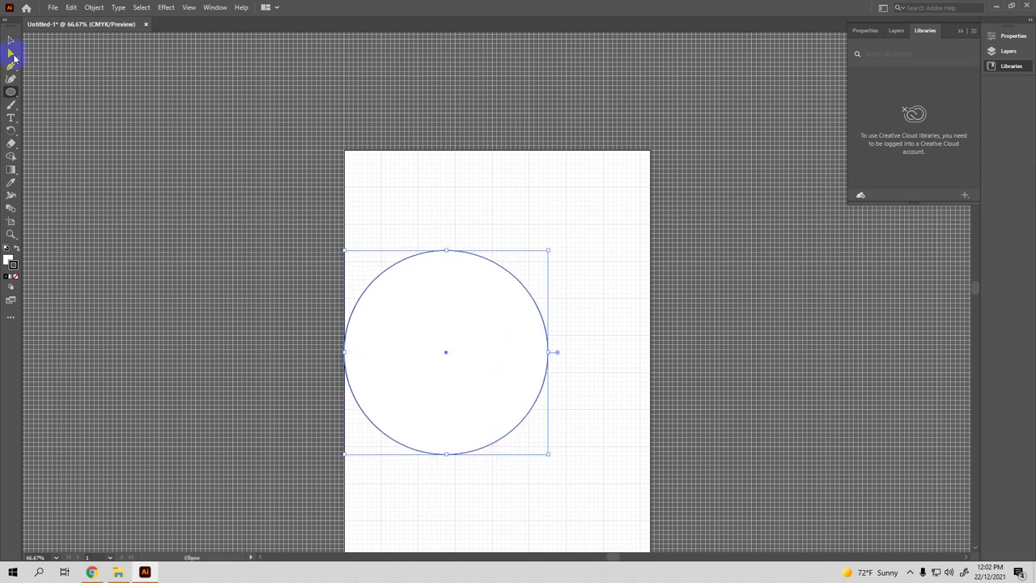
pyautogui.click(10, 40)
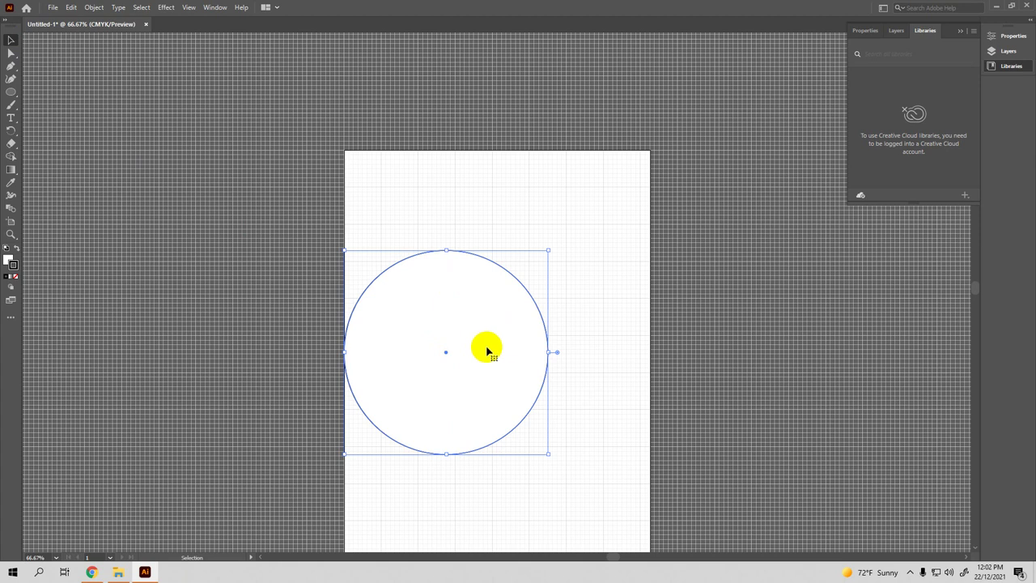
pyautogui.moveTo(495, 350)
pyautogui.mouseDown()
pyautogui.moveTo(456, 353)
pyautogui.moveTo(469, 354)
pyautogui.mouseUp()
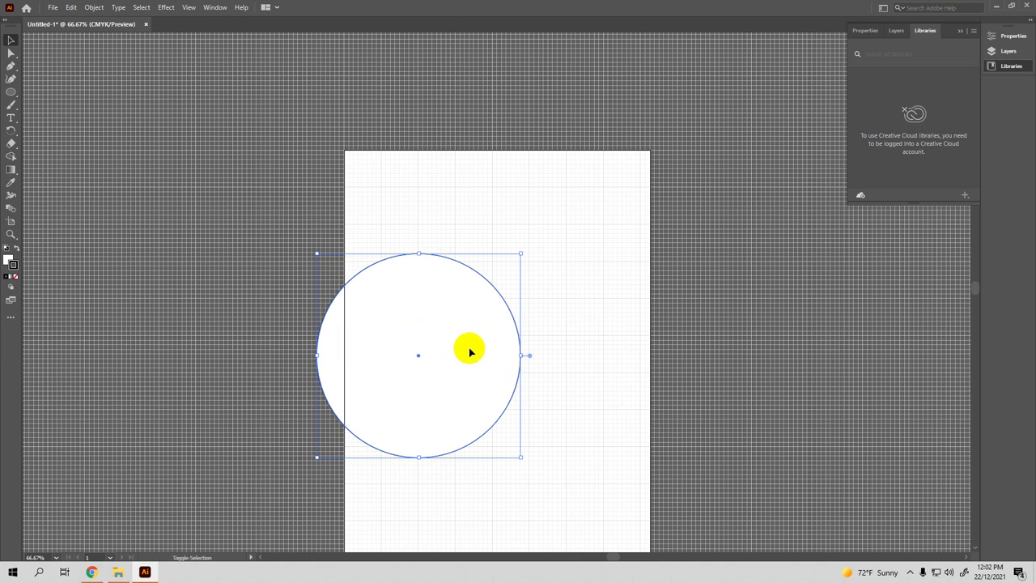
pyautogui.keyDown('shift'); pyautogui.click(470, 351); pyautogui.keyUp('shift')
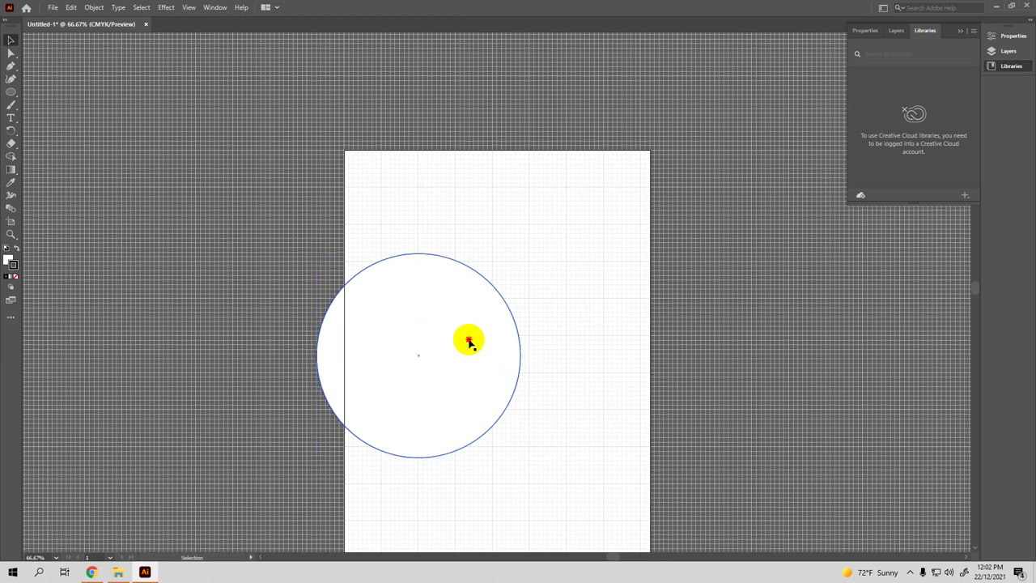
# Copy the circle, then shrink and centre the copy inside the big circle
pyautogui.moveTo(469, 343); pyautogui.dragTo(500, 347)
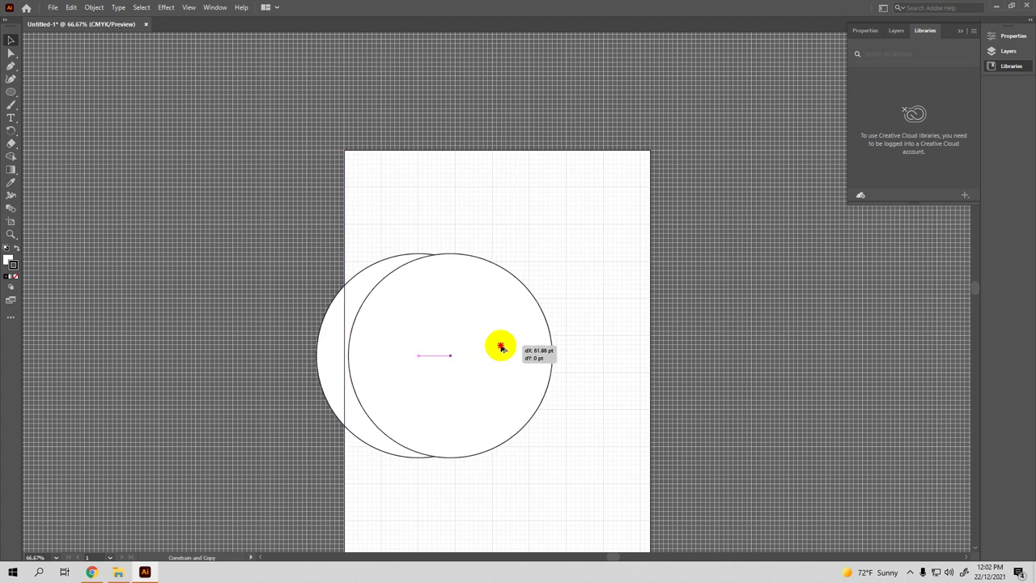
pyautogui.moveTo(552, 253); pyautogui.dragTo(513, 292)
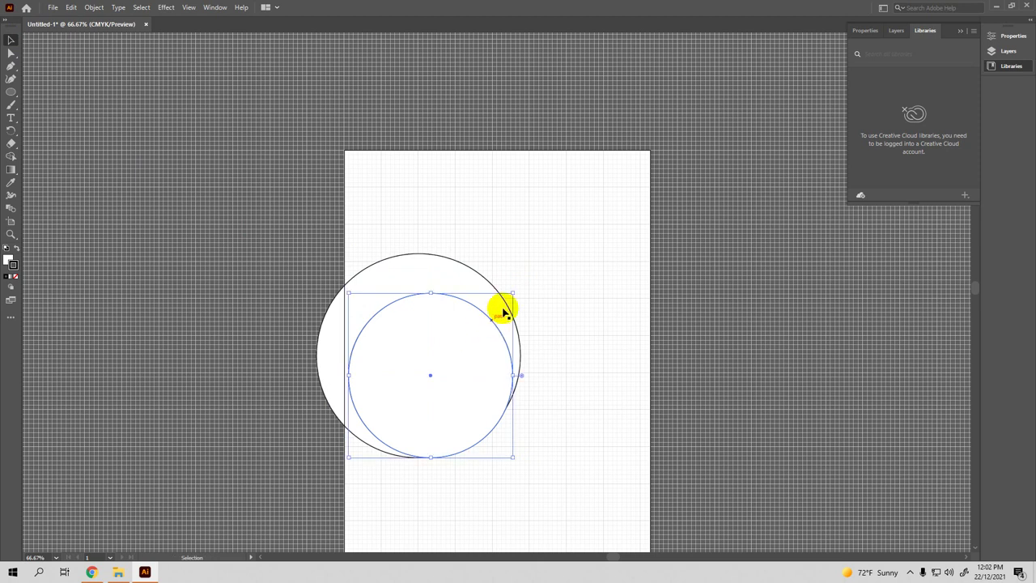
pyautogui.moveTo(512, 293)
pyautogui.mouseDown()
pyautogui.moveTo(464, 298)
pyautogui.moveTo(492, 281)
pyautogui.mouseUp()
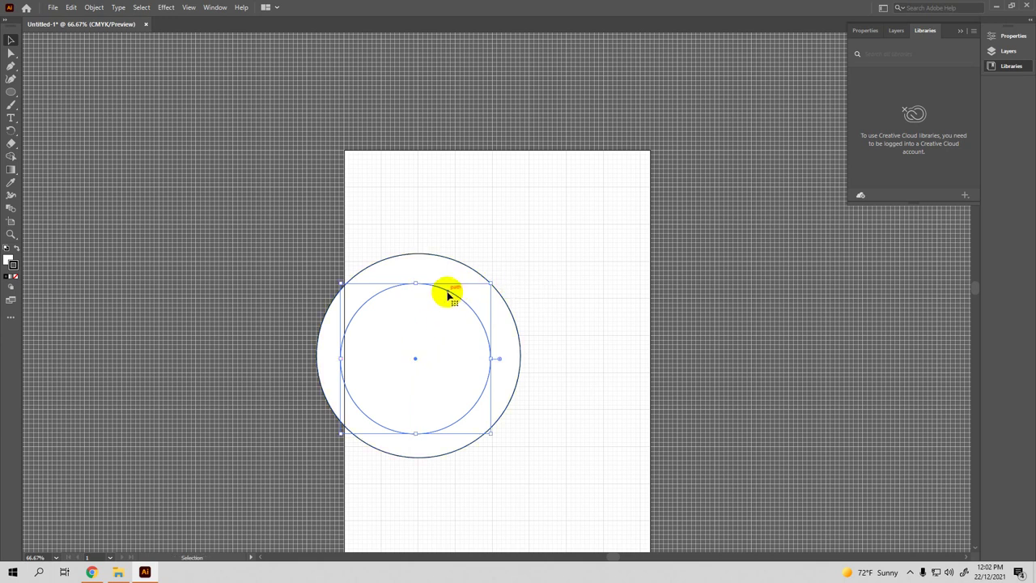
pyautogui.moveTo(448, 293)
pyautogui.mouseDown()
pyautogui.moveTo(486, 318)
pyautogui.moveTo(437, 302)
pyautogui.mouseUp()
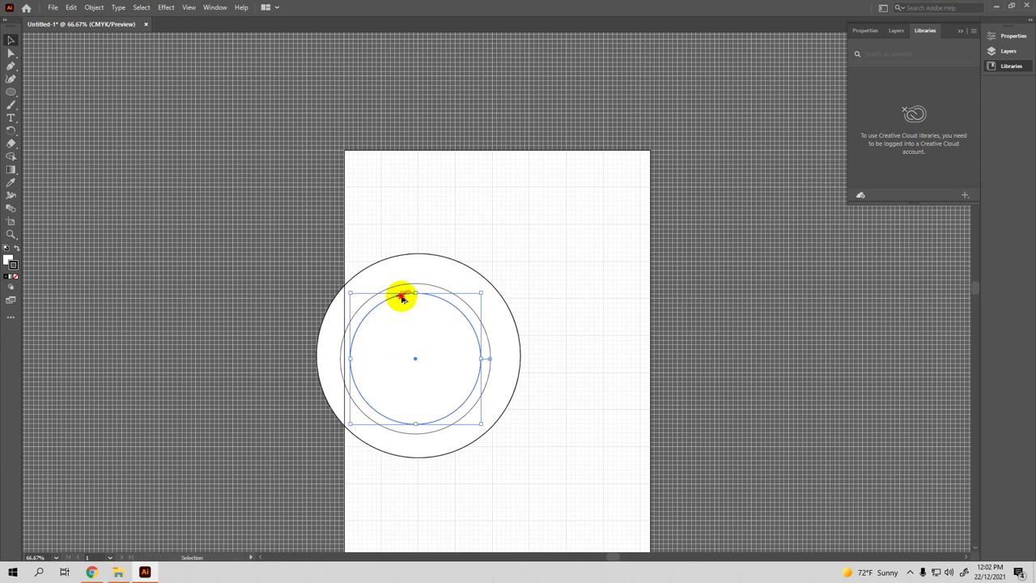
# Place a spare copy of the inner circle off the artboard to the right
pyautogui.moveTo(402, 297); pyautogui.dragTo(518, 306)
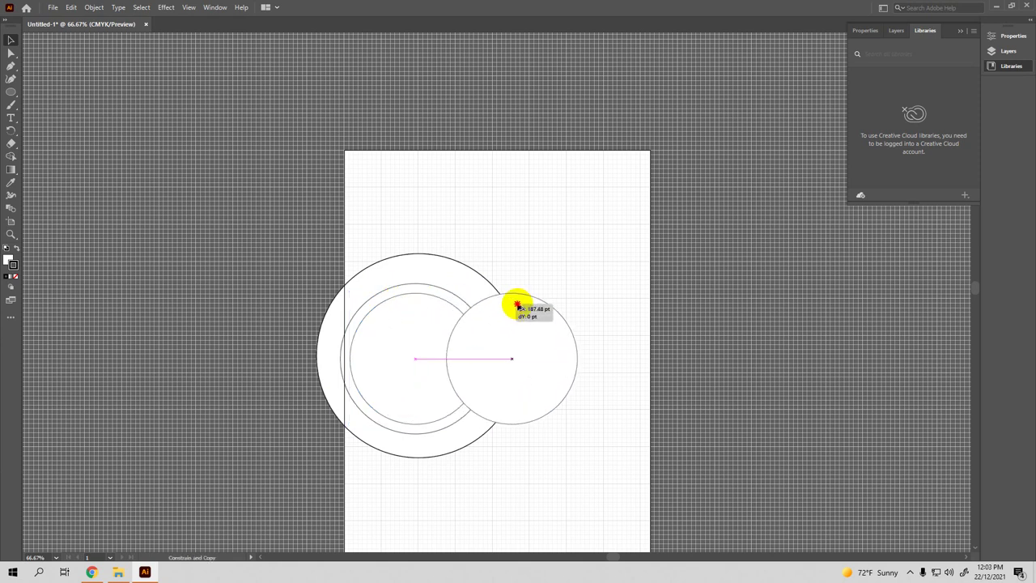
pyautogui.moveTo(518, 306); pyautogui.dragTo(730, 306)
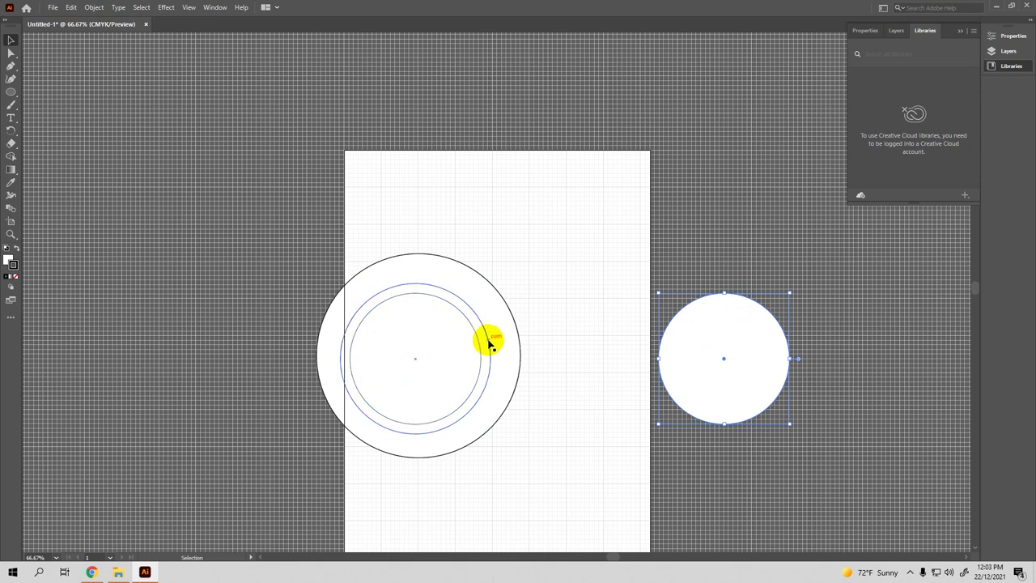
pyautogui.click(483, 332)
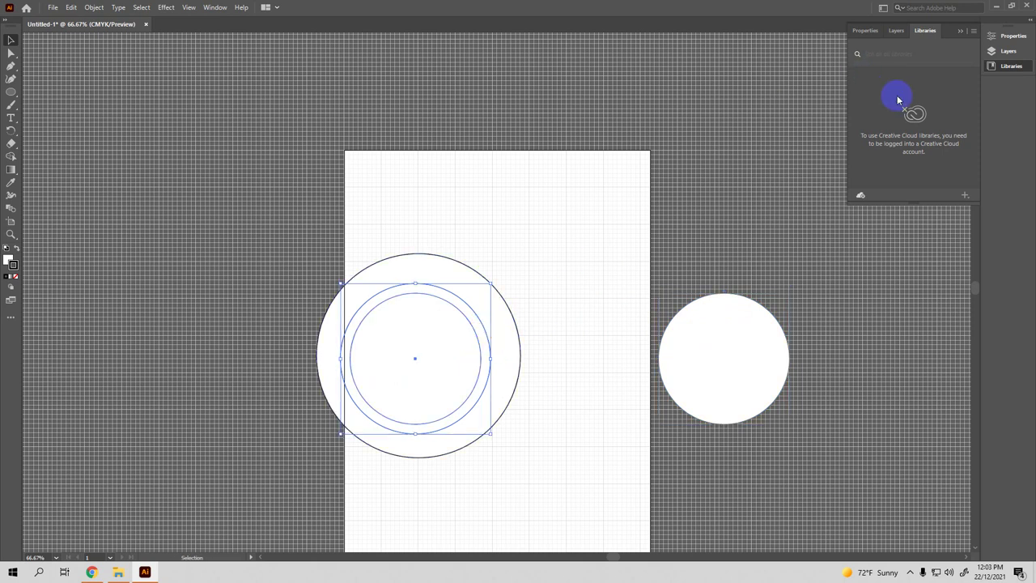
# Bring up the colour settings and zoom and pan to centre the artboard
pyautogui.click(213, 8)
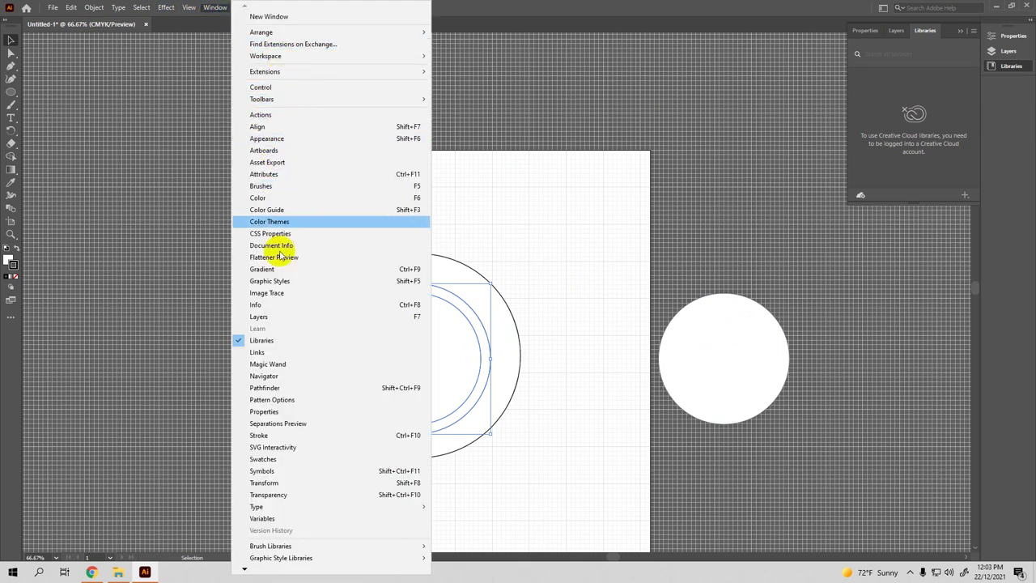
pyautogui.click(261, 198)
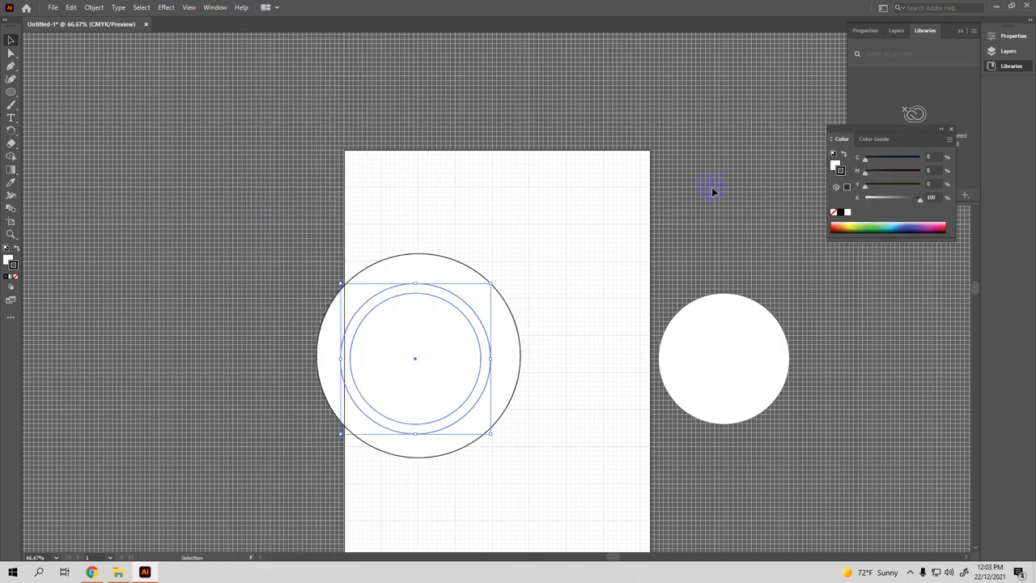
pyautogui.press('a')
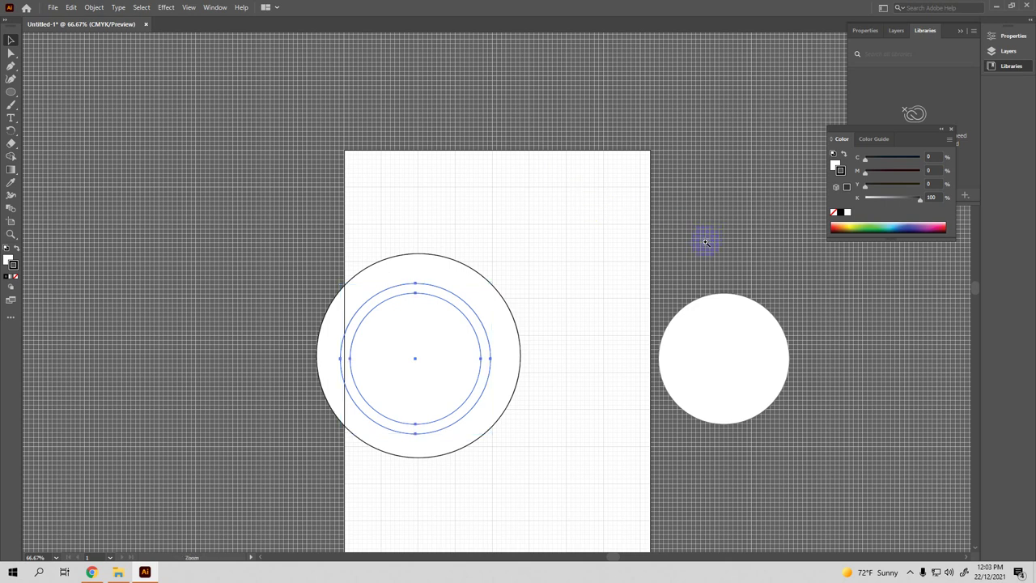
pyautogui.click(705, 241)
pyautogui.moveTo(654, 270); pyautogui.dragTo(650, 195)
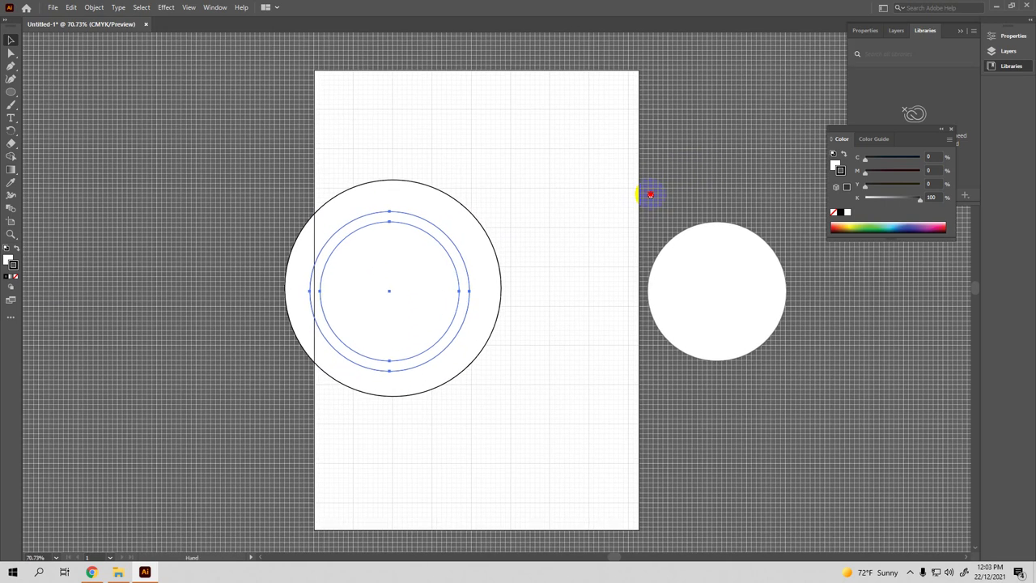
pyautogui.press('v')
pyautogui.click(246, 151)
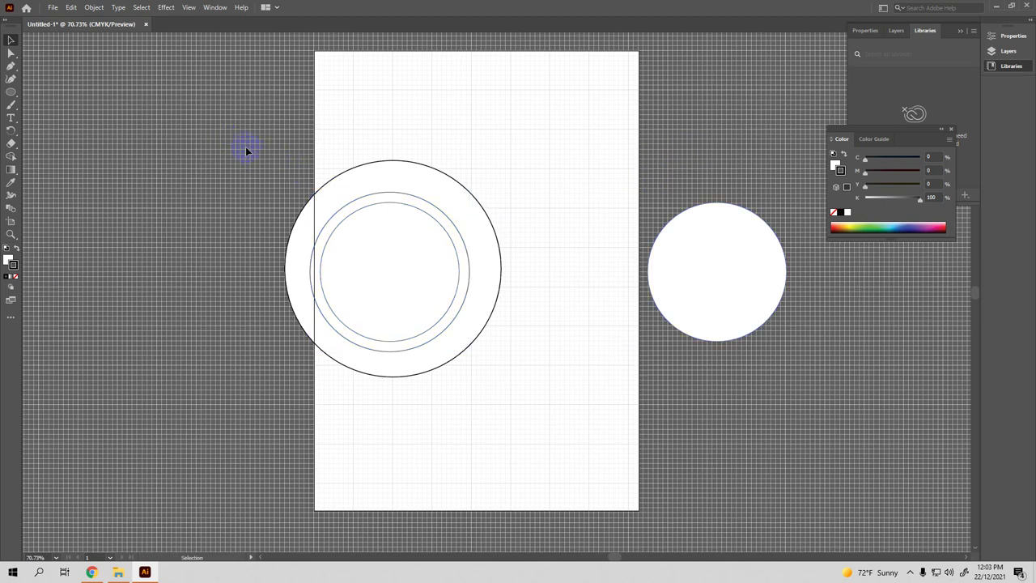
# Align the large circle and inner circles to one centre, horizontally and vertically
pyautogui.moveTo(246, 151); pyautogui.dragTo(526, 381)
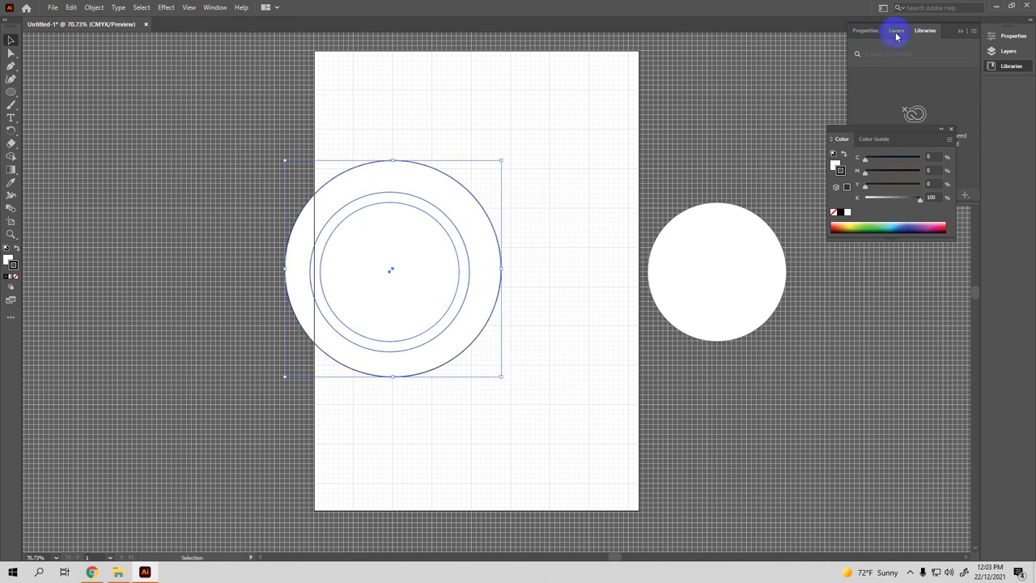
pyautogui.click(996, 37)
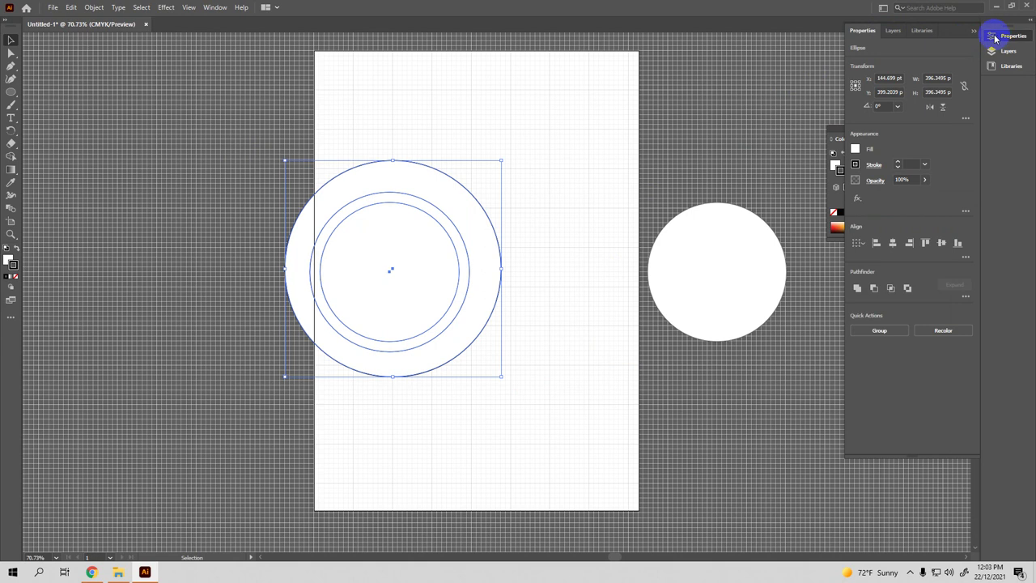
pyautogui.click(892, 244)
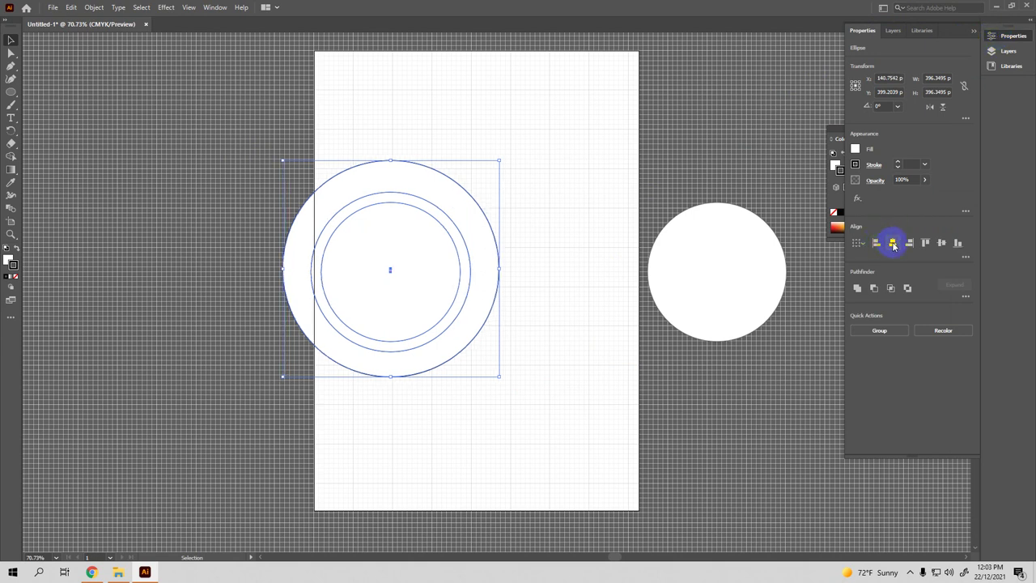
pyautogui.click(941, 243)
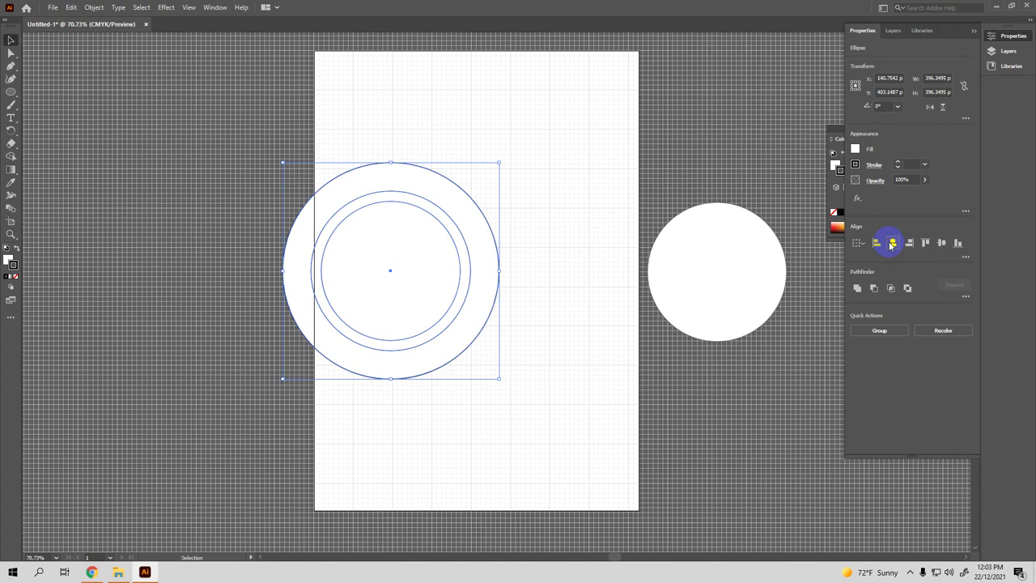
pyautogui.click(708, 416)
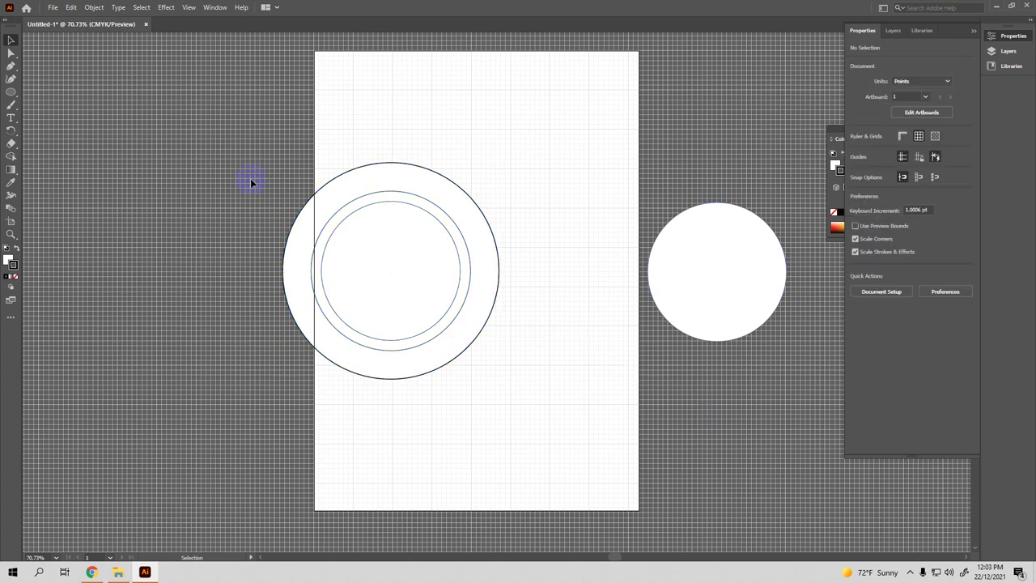
pyautogui.moveTo(323, 154); pyautogui.dragTo(556, 406)
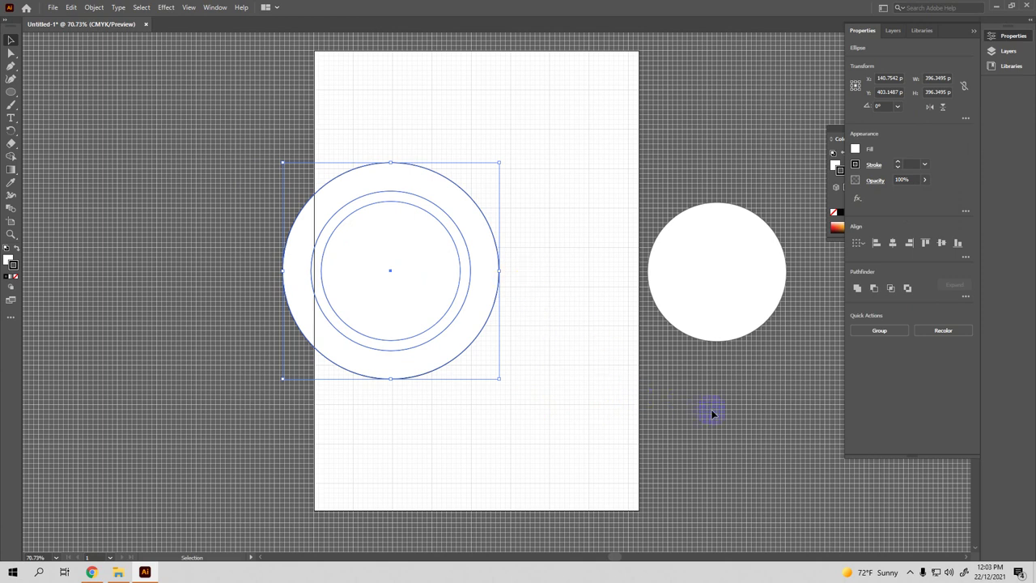
# Give the innermost circle a red fill (hex DB3A3A) using the Color Picker
pyautogui.click(614, 384)
pyautogui.click(485, 289)
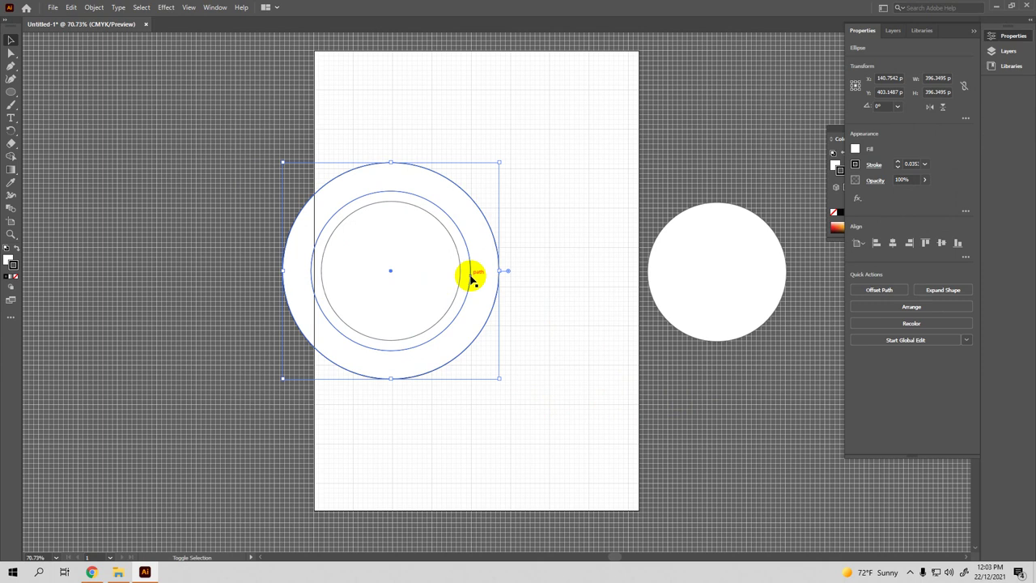
pyautogui.click(401, 204)
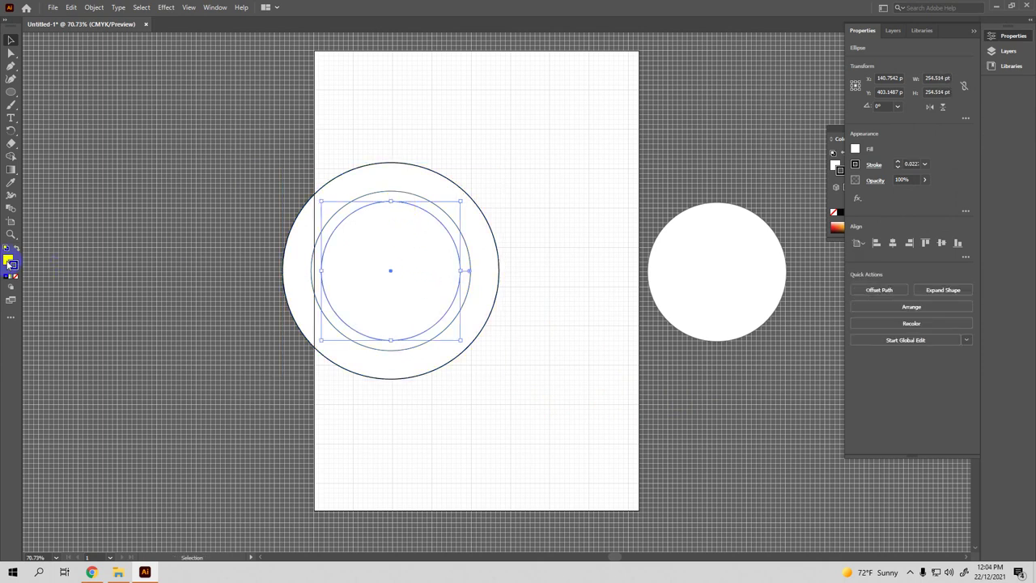
pyautogui.doubleClick(8, 261)
pyautogui.click(477, 232)
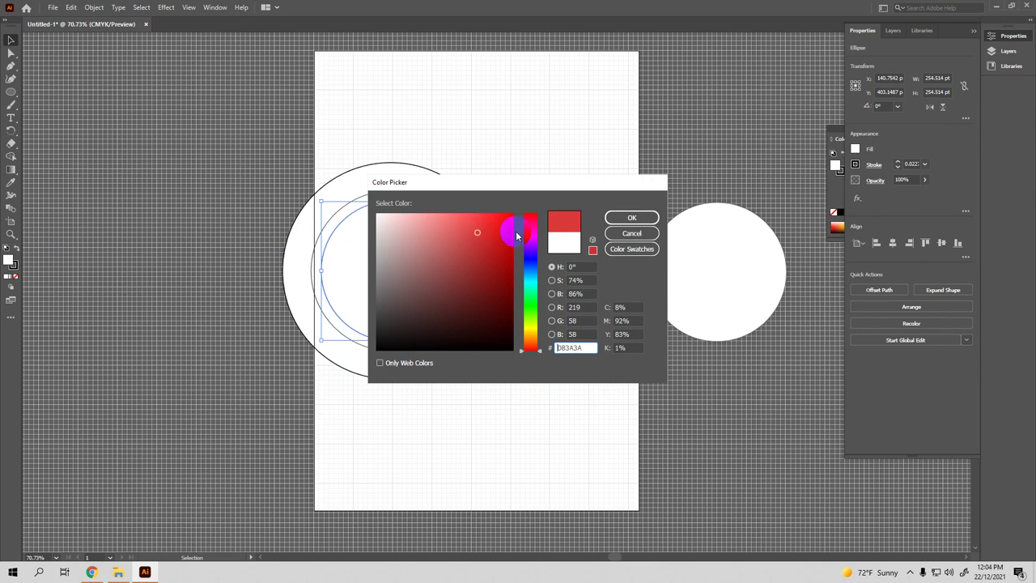
pyautogui.click(631, 219)
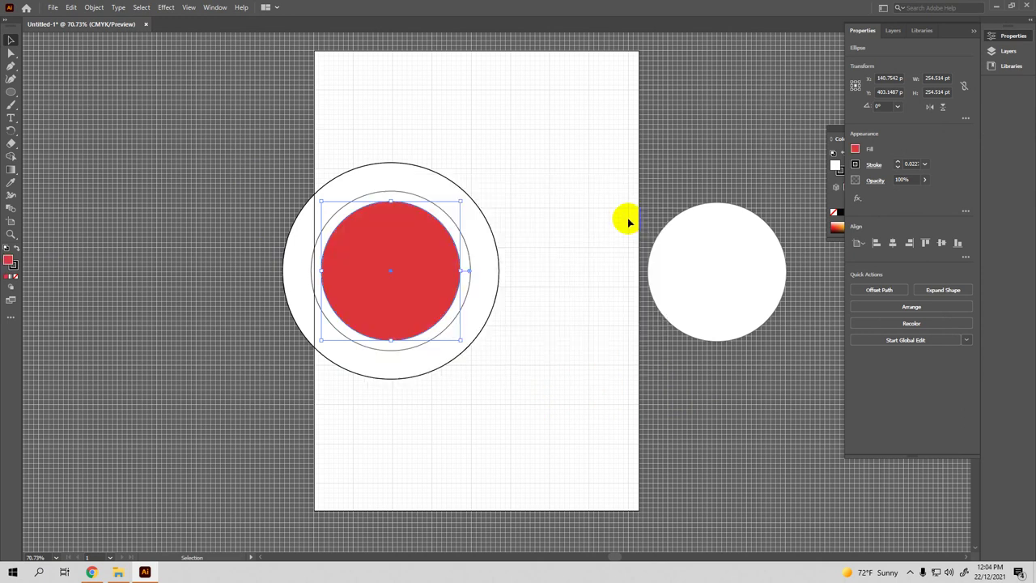
pyautogui.click(483, 290)
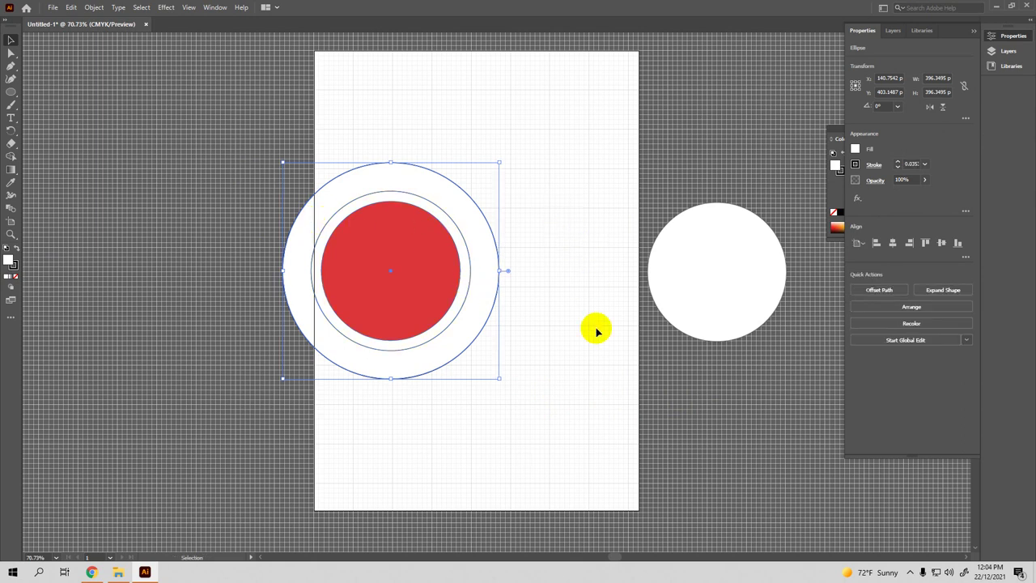
# Try cutting the front circle from the outer one, then split them back apart
pyautogui.click(689, 416)
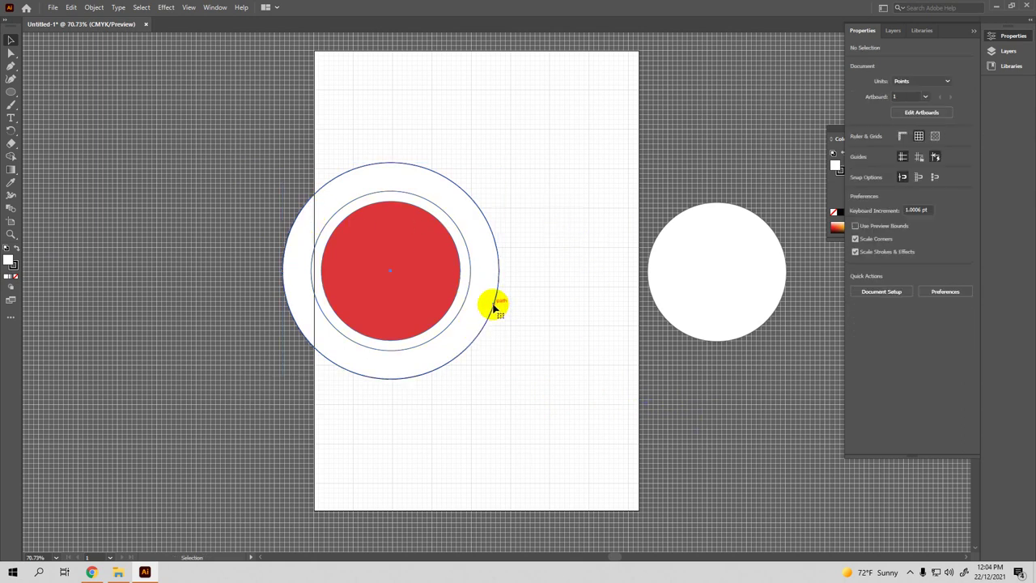
pyautogui.click(469, 301)
pyautogui.keyDown('shift'); pyautogui.click(469, 299); pyautogui.keyUp('shift')
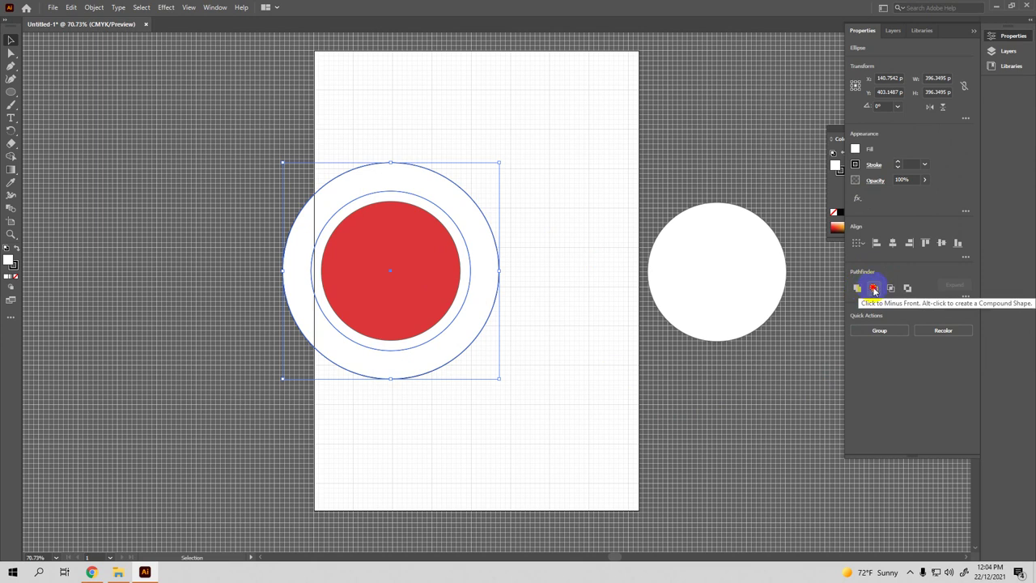
pyautogui.click(873, 289)
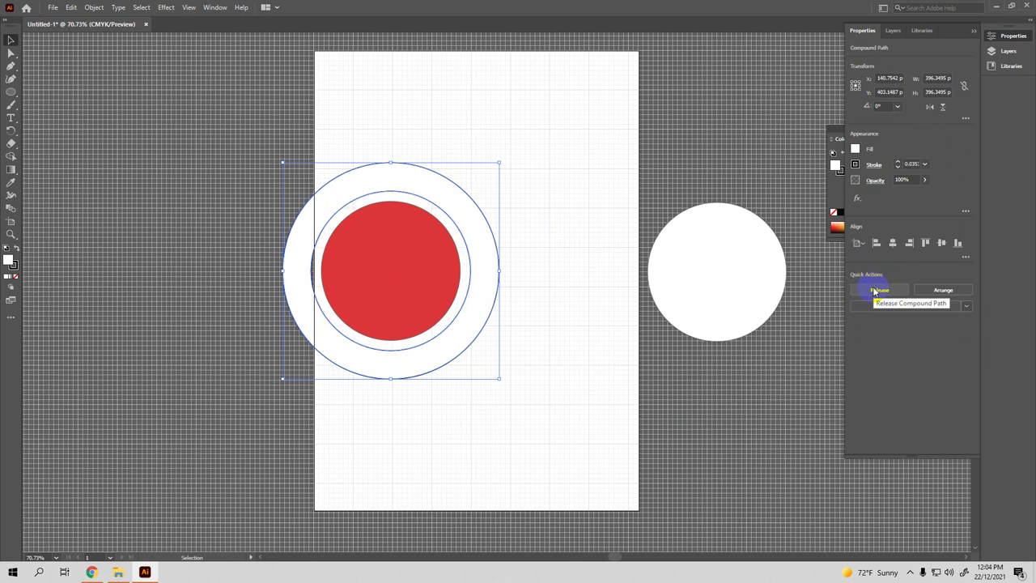
pyautogui.click(874, 290)
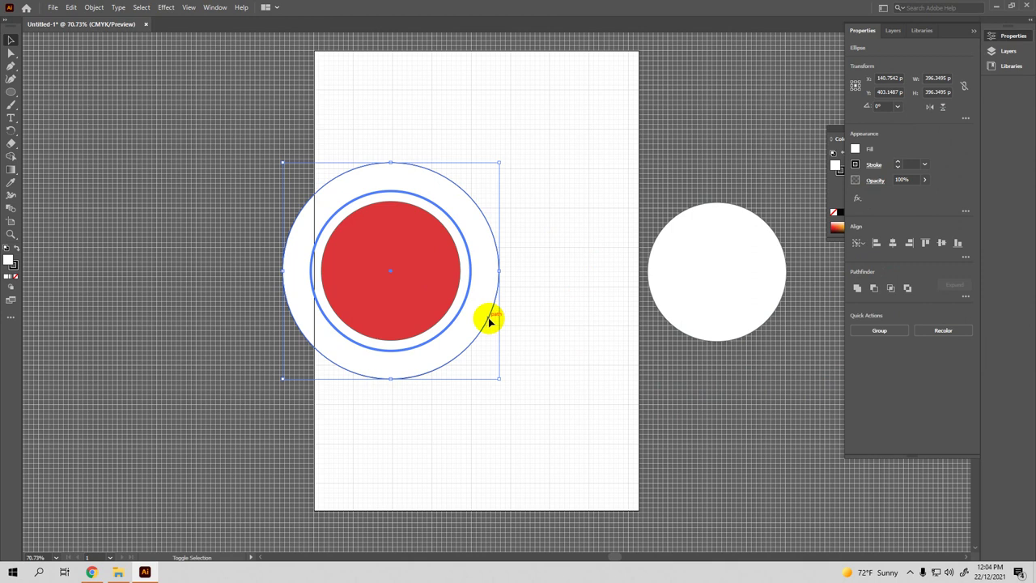
pyautogui.click(488, 321)
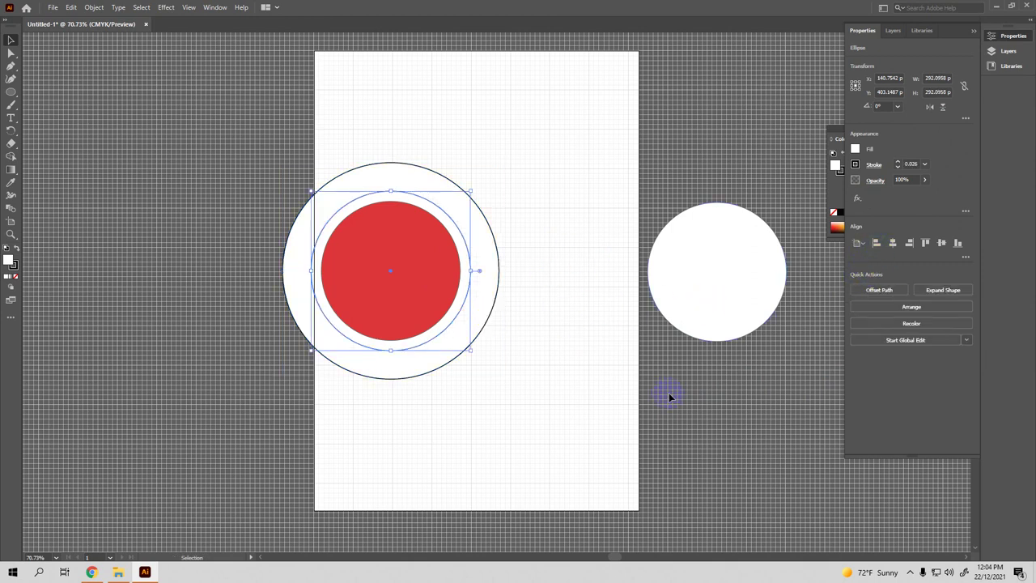
pyautogui.click(493, 324)
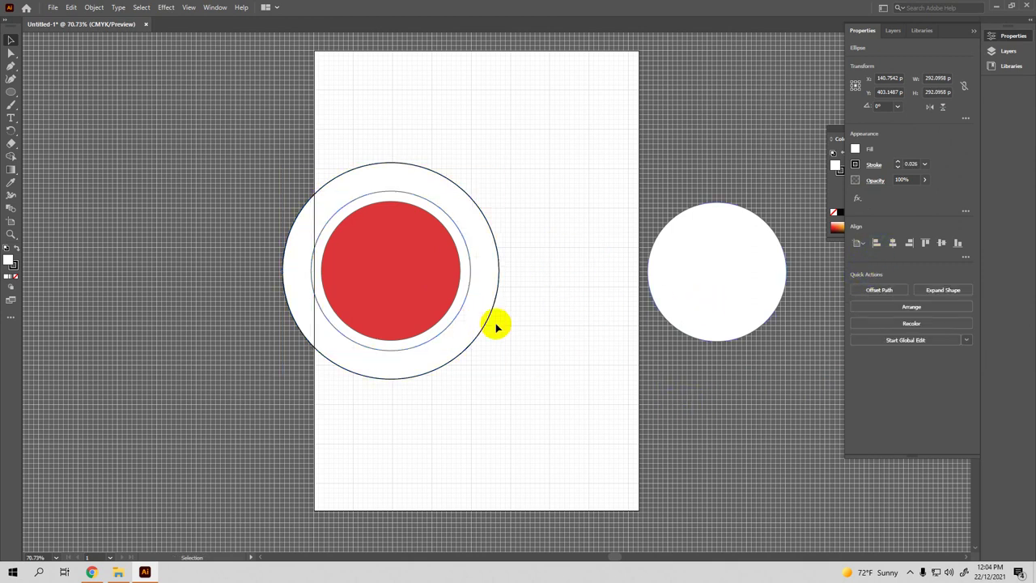
# Exclude the middle and outer white circles into a single ring compound path
pyautogui.click(470, 281)
pyautogui.keyDown('shift'); pyautogui.click(483, 282); pyautogui.keyUp('shift')
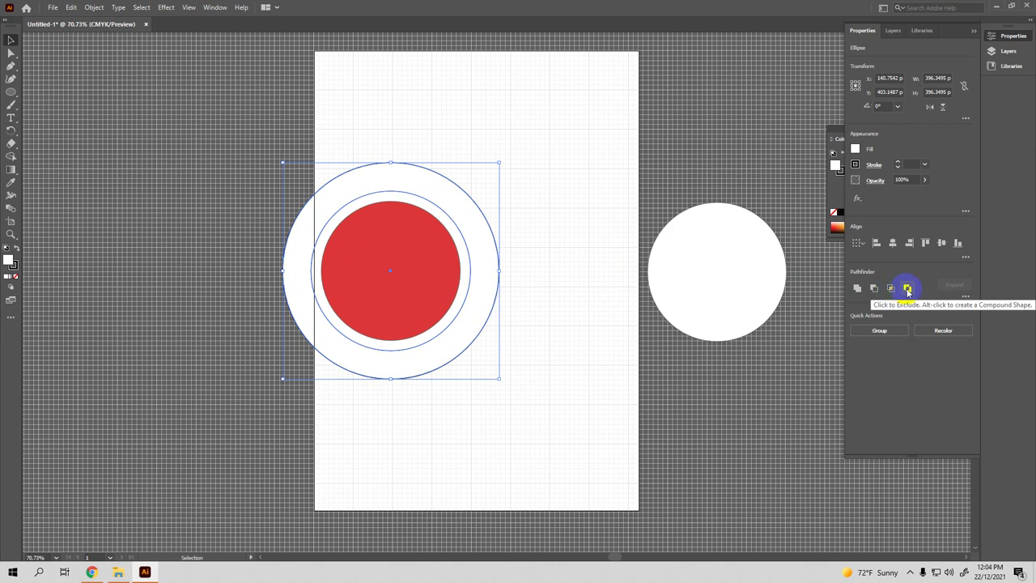
pyautogui.click(907, 289)
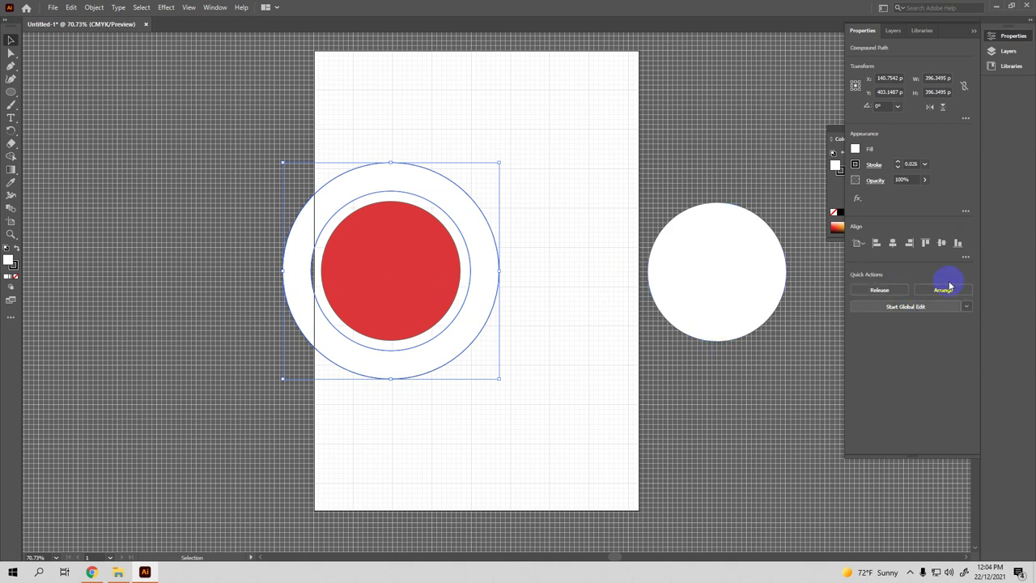
pyautogui.click(687, 407)
pyautogui.click(475, 252)
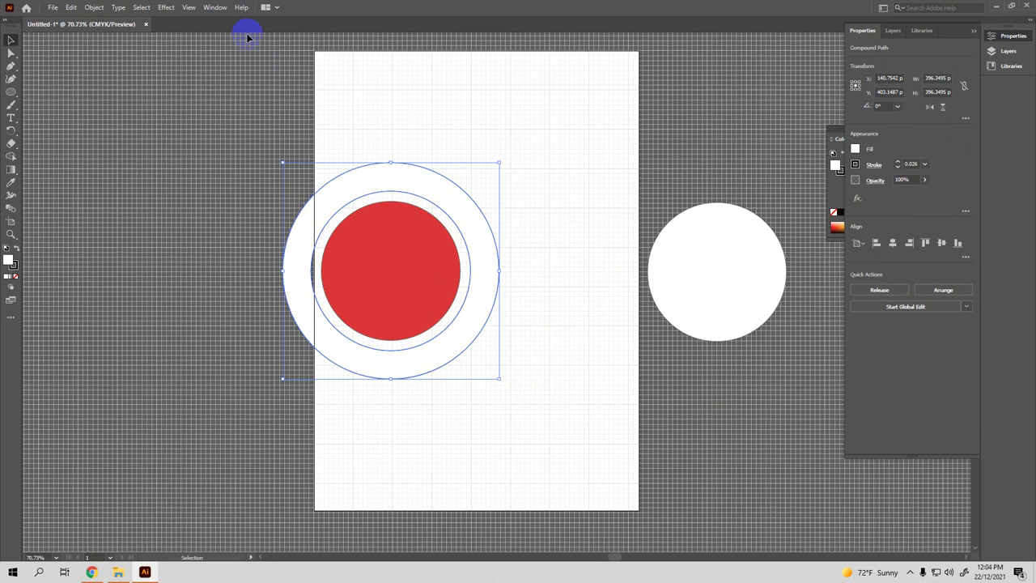
# Hide the document grid, reselect the ring, and pick the Gradient tool
pyautogui.click(188, 7)
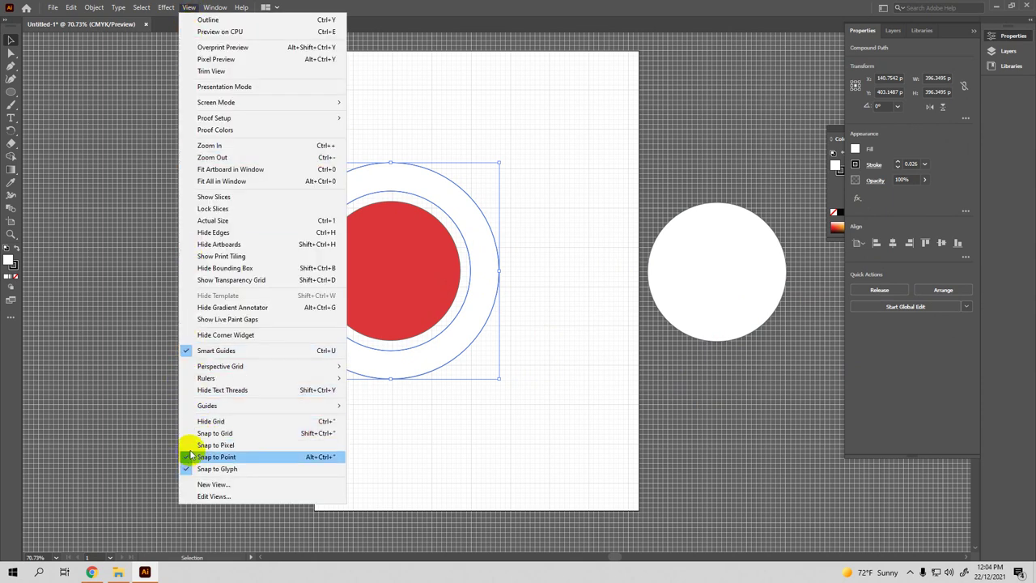
pyautogui.click(192, 420)
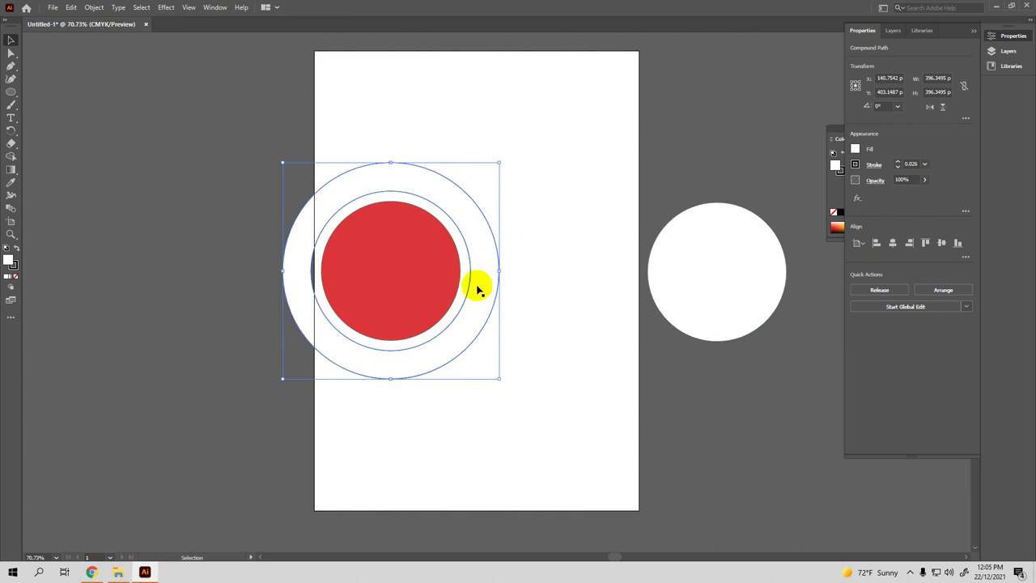
pyautogui.click(688, 412)
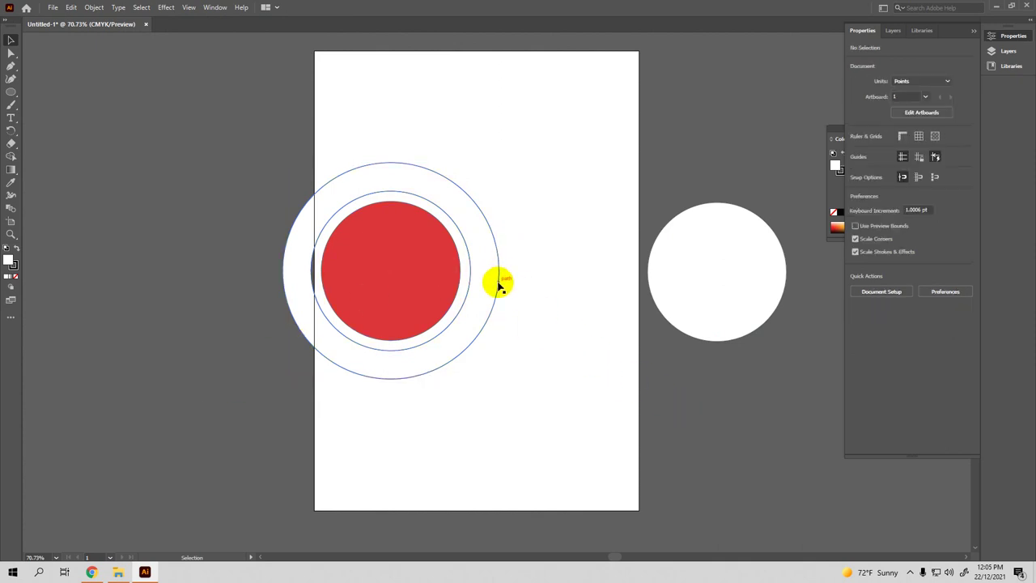
pyautogui.click(499, 283)
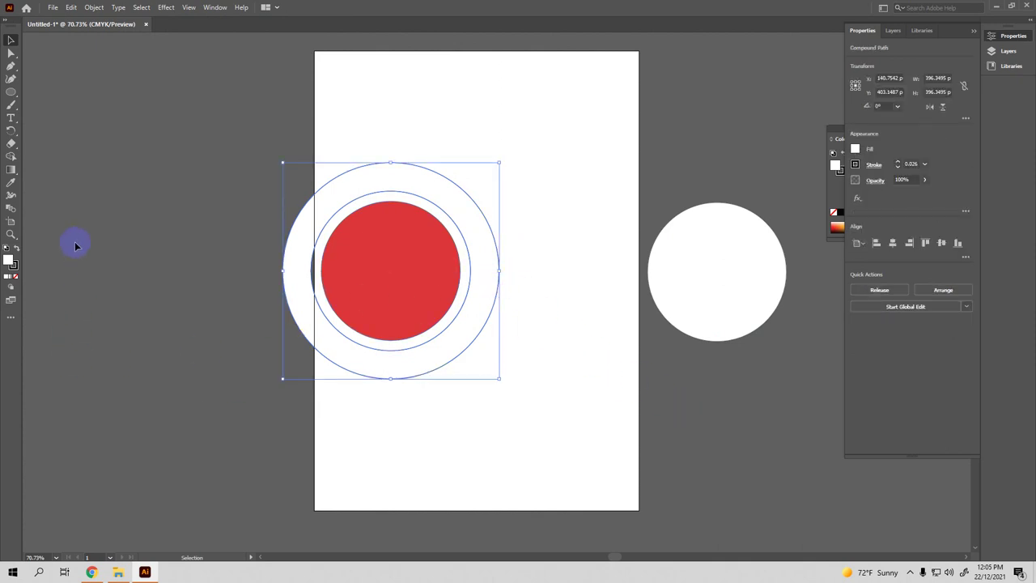
pyautogui.click(12, 170)
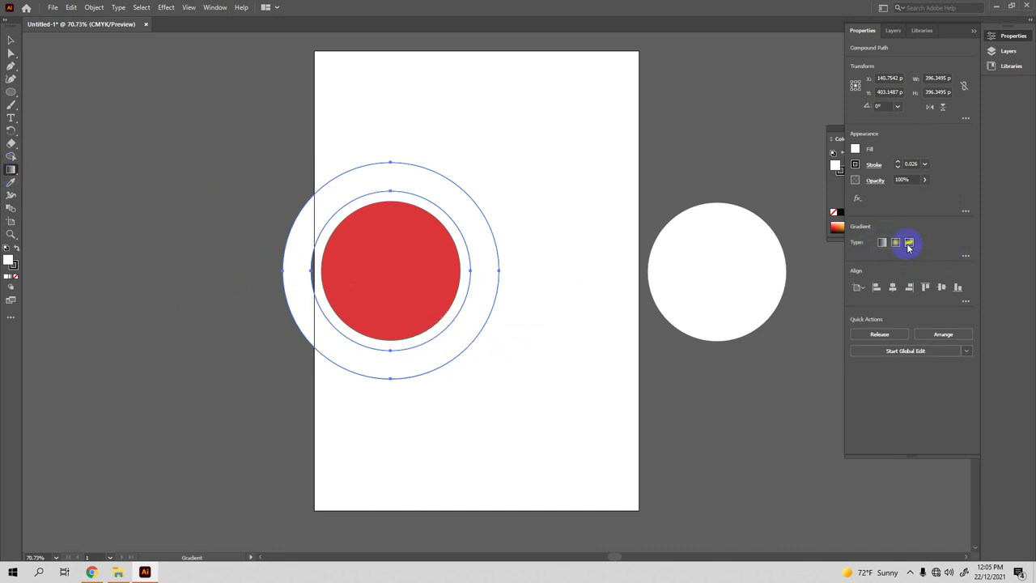
# Fill the ring with a linear white-to-black gradient and check its Gradient settings
pyautogui.click(882, 243)
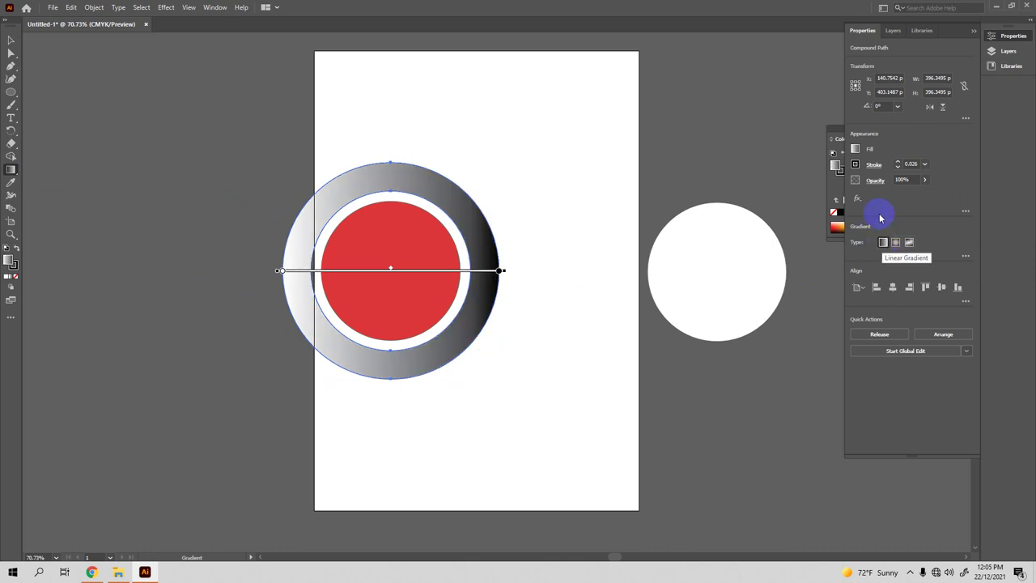
pyautogui.click(894, 32)
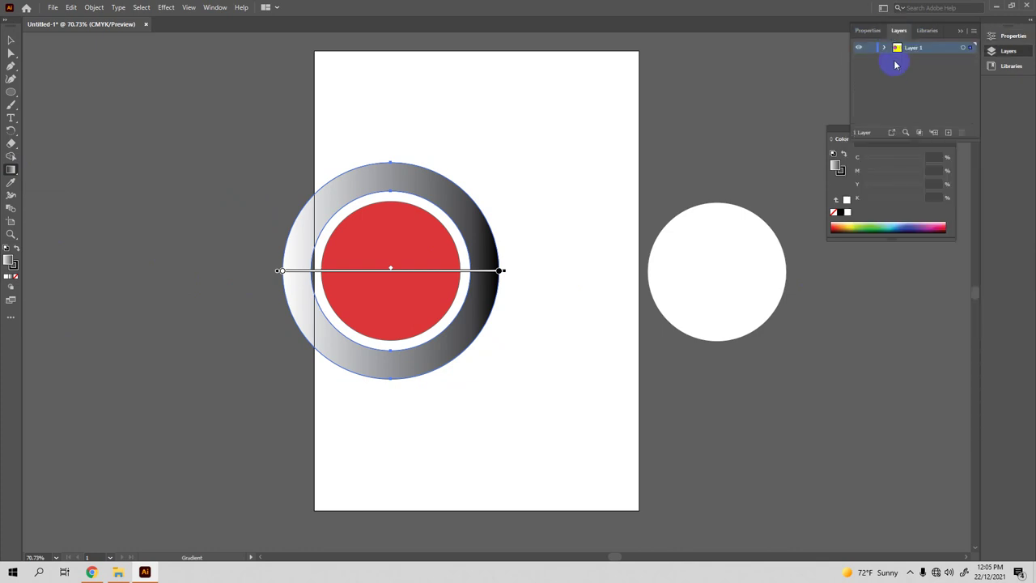
pyautogui.click(926, 31)
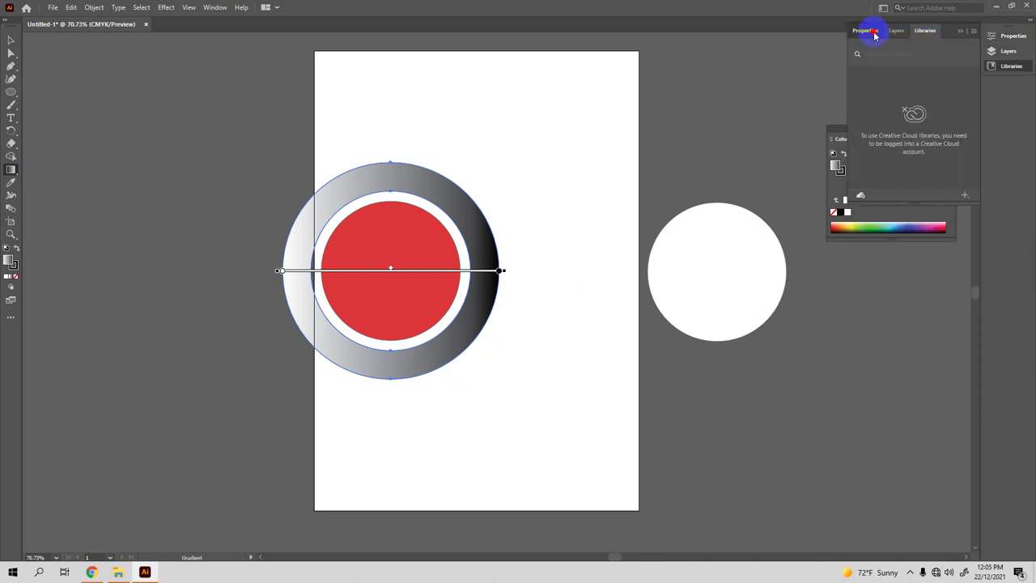
pyautogui.click(872, 32)
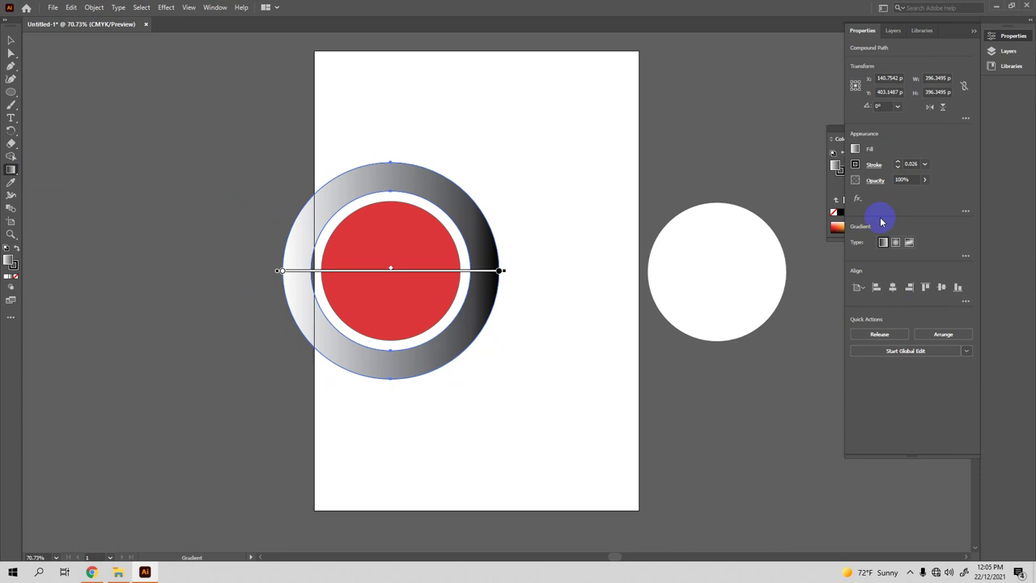
pyautogui.moveTo(839, 135)
pyautogui.mouseDown()
pyautogui.moveTo(837, 236)
pyautogui.moveTo(797, 368)
pyautogui.mouseUp()
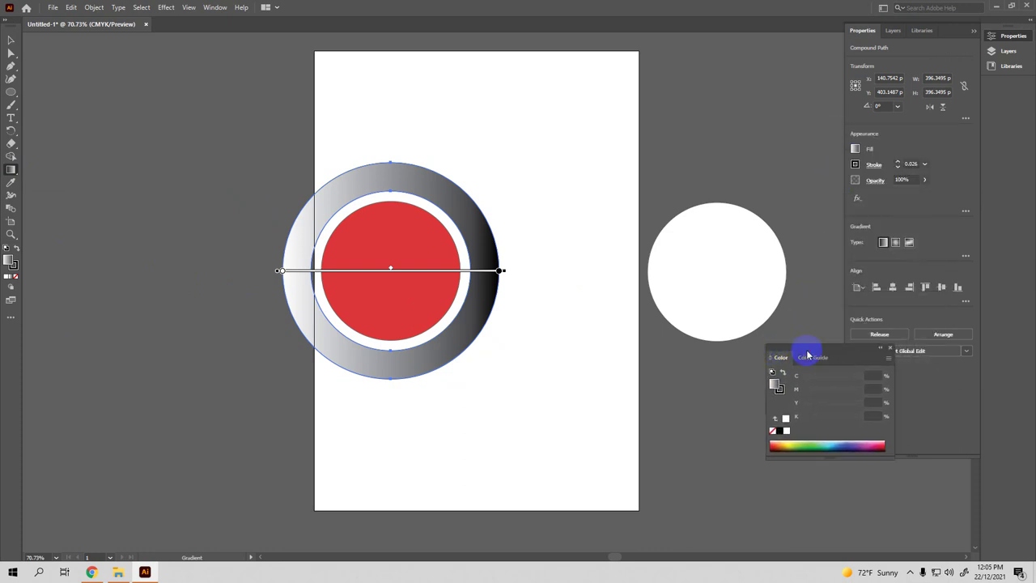
pyautogui.click(856, 152)
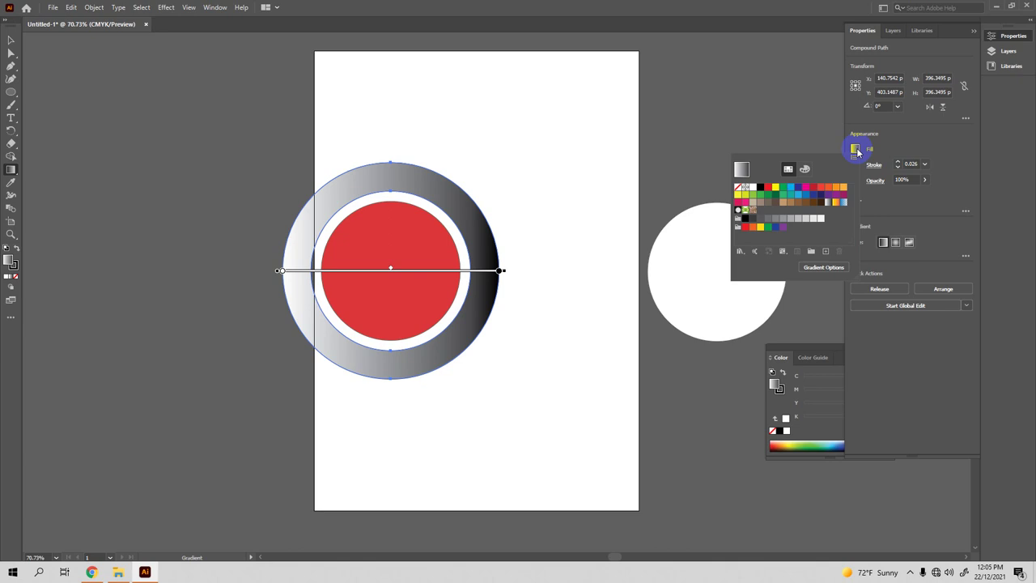
pyautogui.click(883, 244)
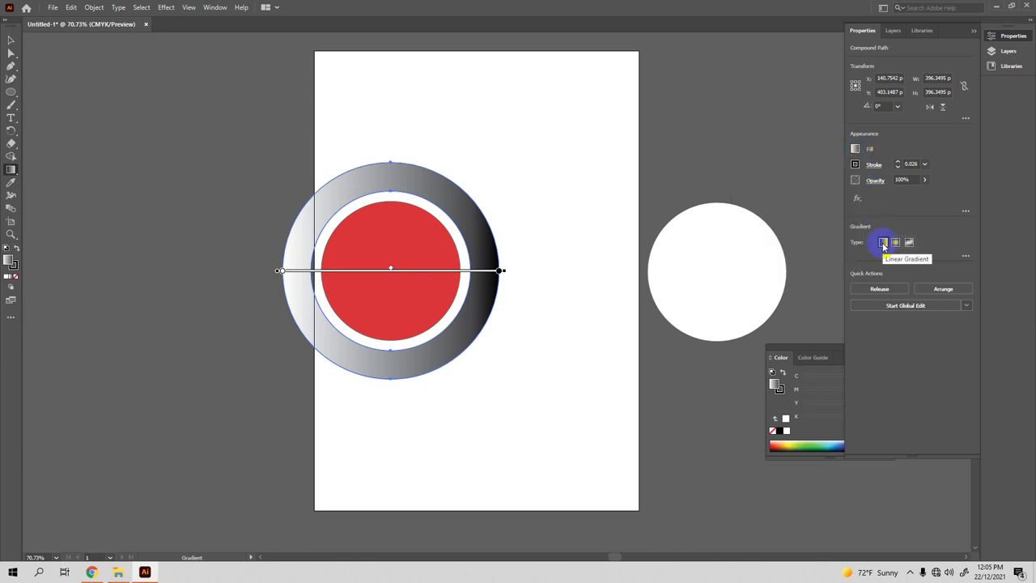
pyautogui.click(968, 257)
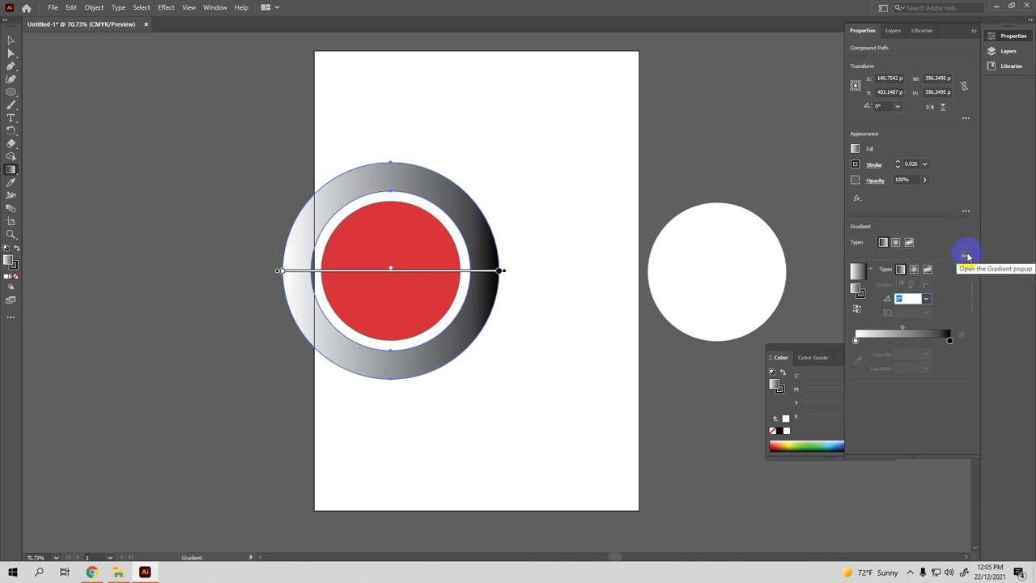
pyautogui.click(823, 348)
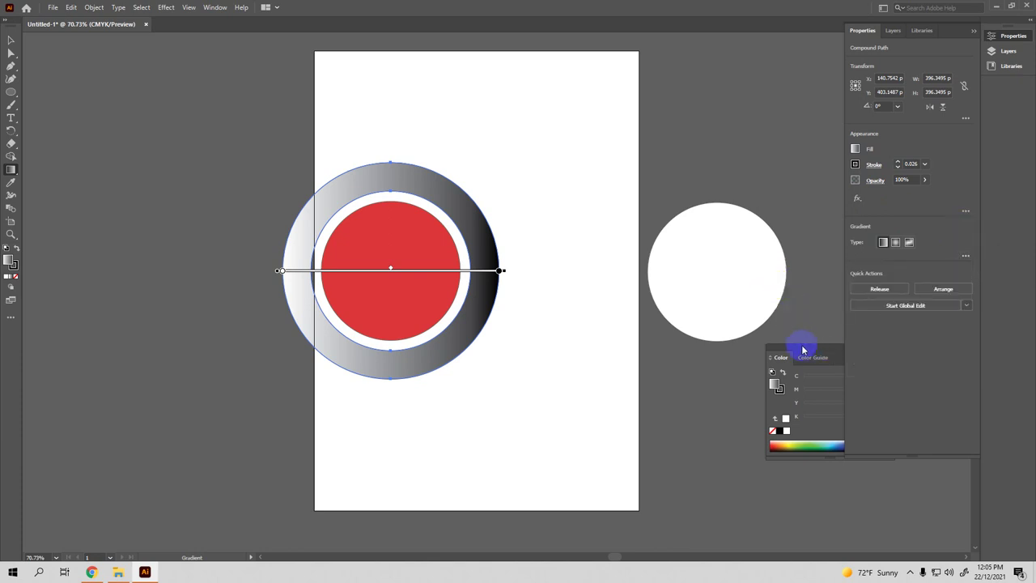
# Move the Color panel up beside the artboard and select the gradient's white stop
pyautogui.click(795, 341)
pyautogui.moveTo(795, 342); pyautogui.dragTo(692, 63)
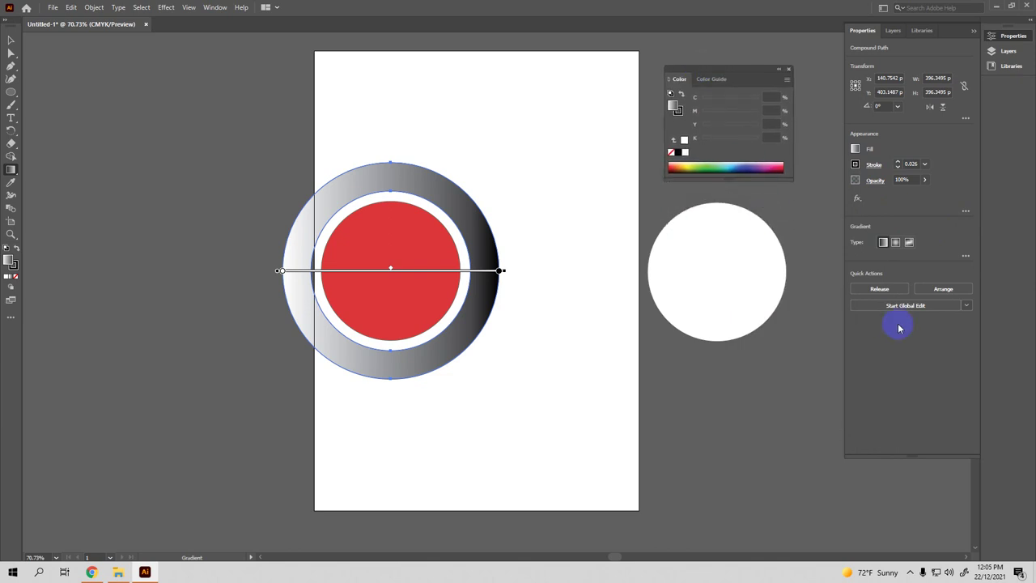
pyautogui.click(965, 258)
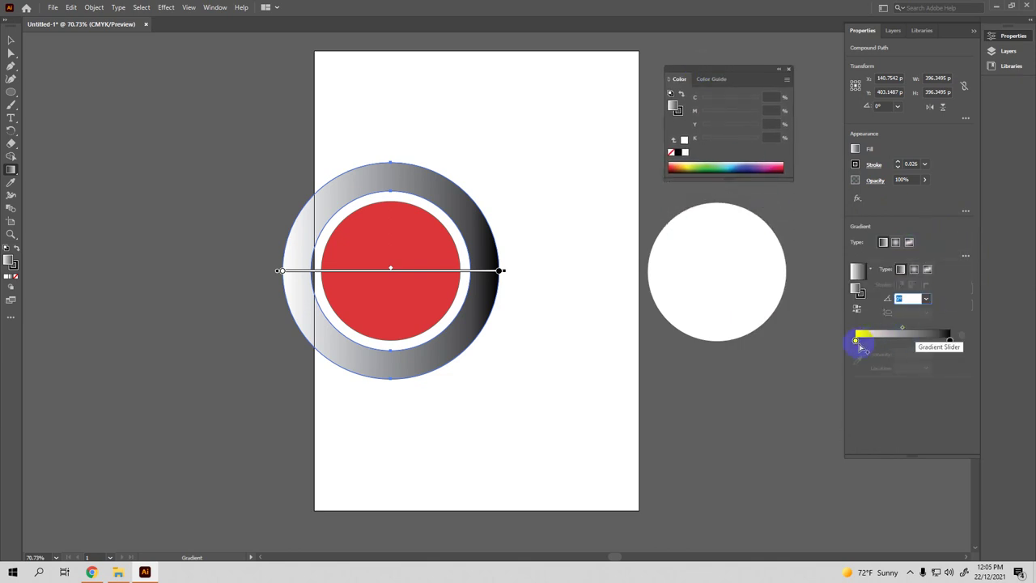
pyautogui.click(856, 341)
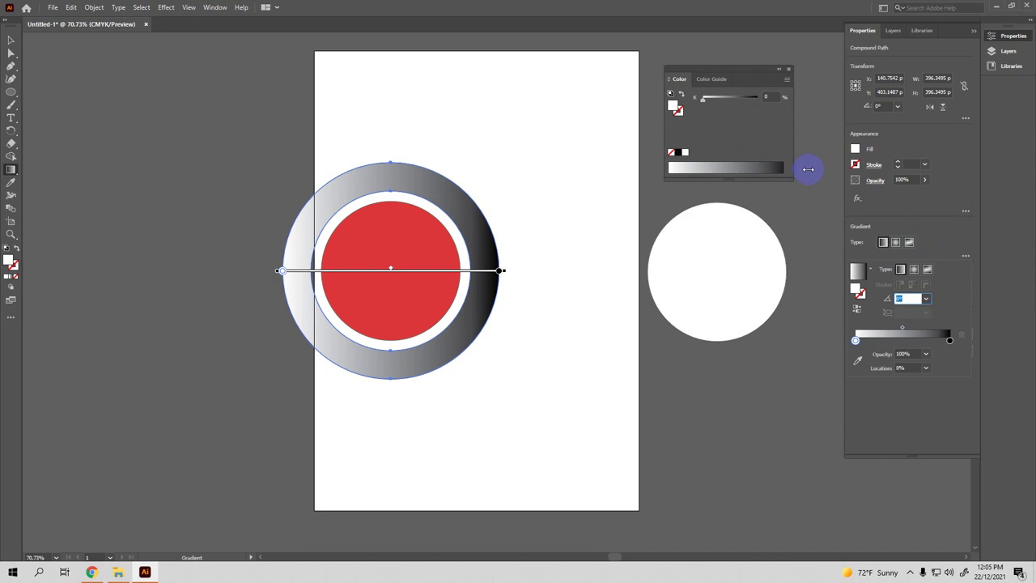
pyautogui.click(713, 77)
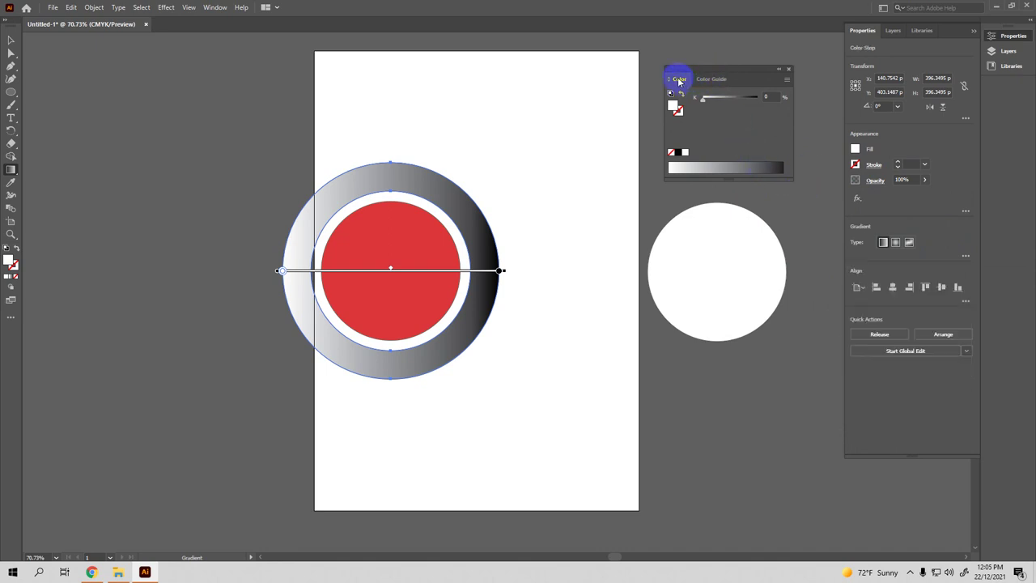
# Undo and redo recent edits, stepping through the ring gradient and red fill
pyautogui.press('v')
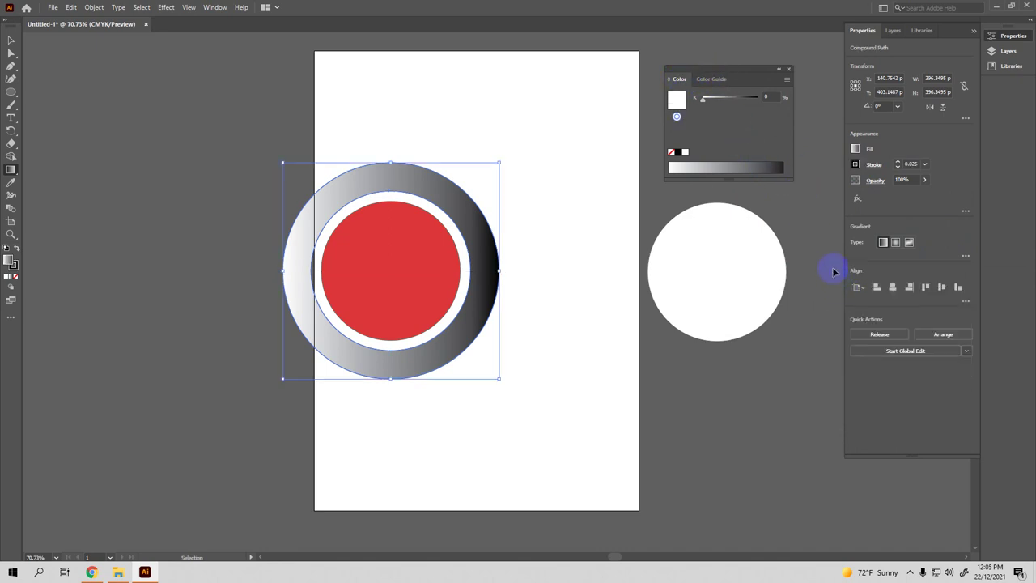
pyautogui.press(',')
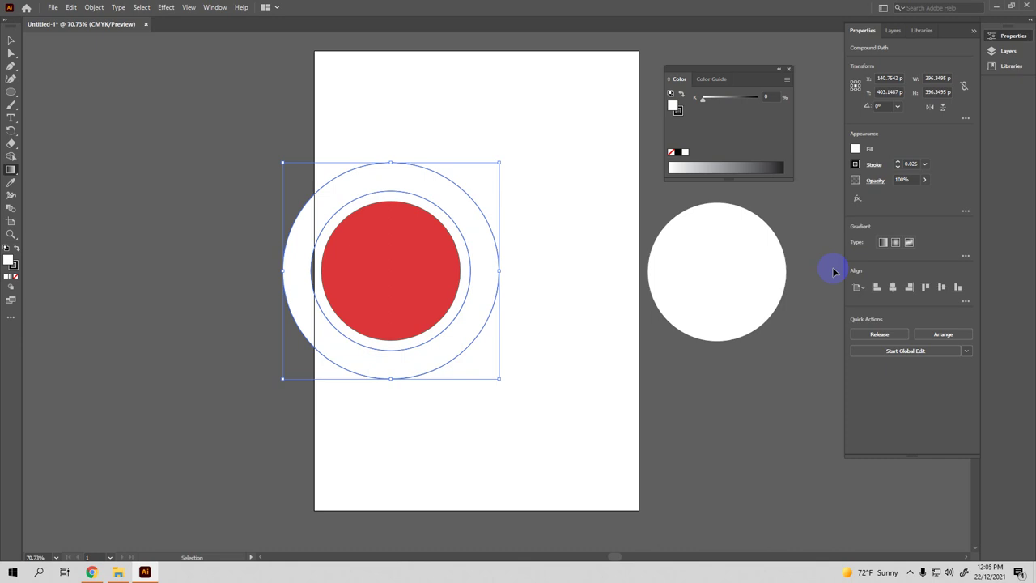
pyautogui.hotkey('ctrl', 'alt', 'shift', '8')
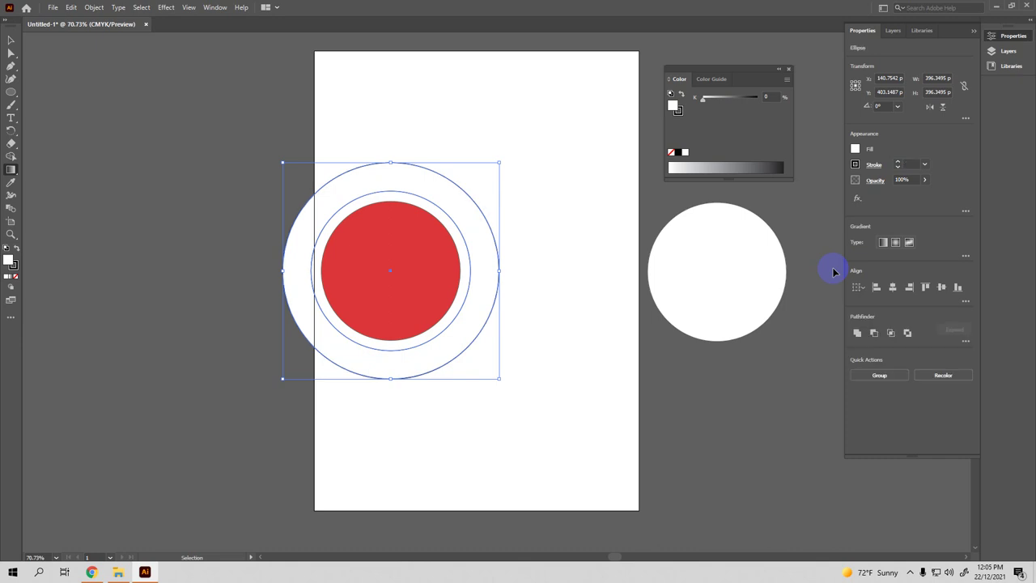
pyautogui.hotkey('ctrl', 'alt', '[')
pyautogui.press('g')
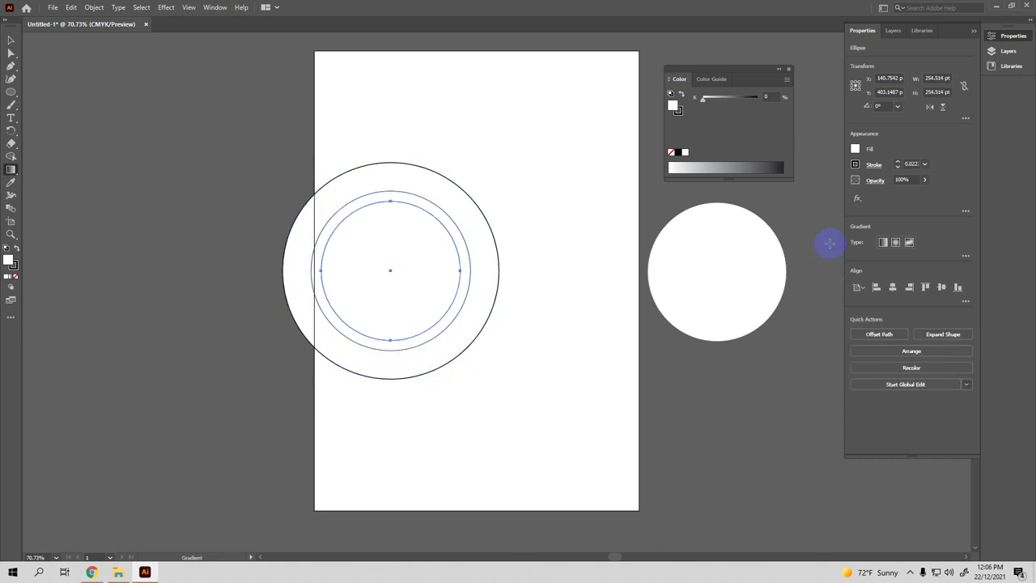
pyautogui.hotkey('ctrl', 'z')
pyautogui.hotkey('ctrl', 'z')
pyautogui.hotkey('ctrl', 'z')
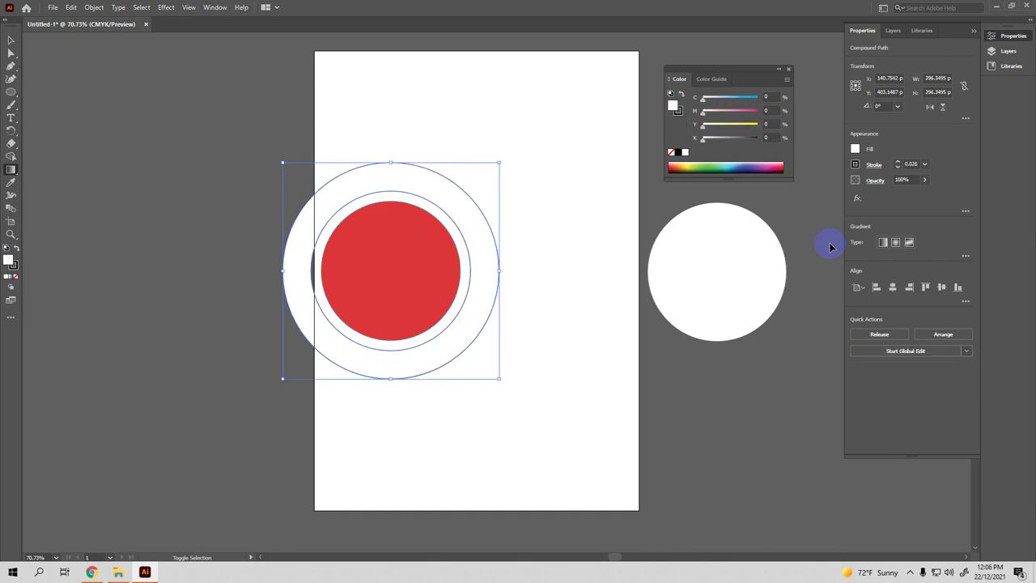
pyautogui.hotkey('ctrl', 'z')
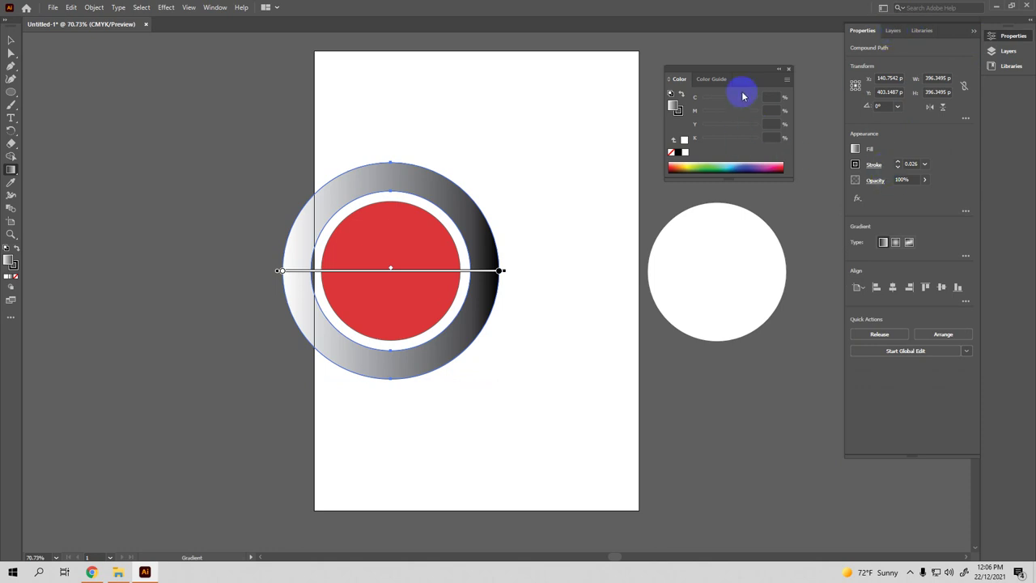
# Look at Color Guide, return to Color, then show the Window > Workspace list
pyautogui.click(703, 80)
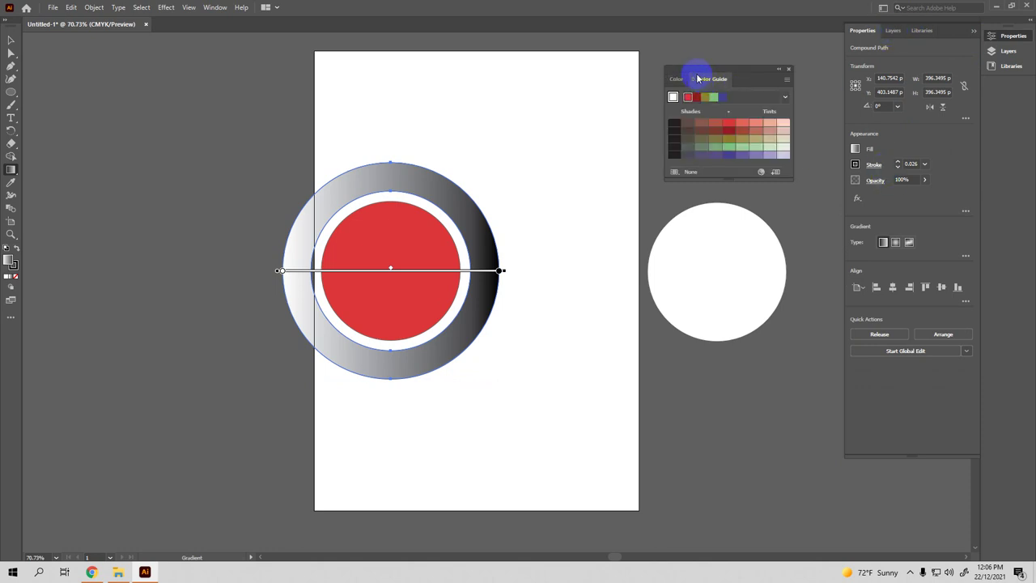
pyautogui.click(675, 78)
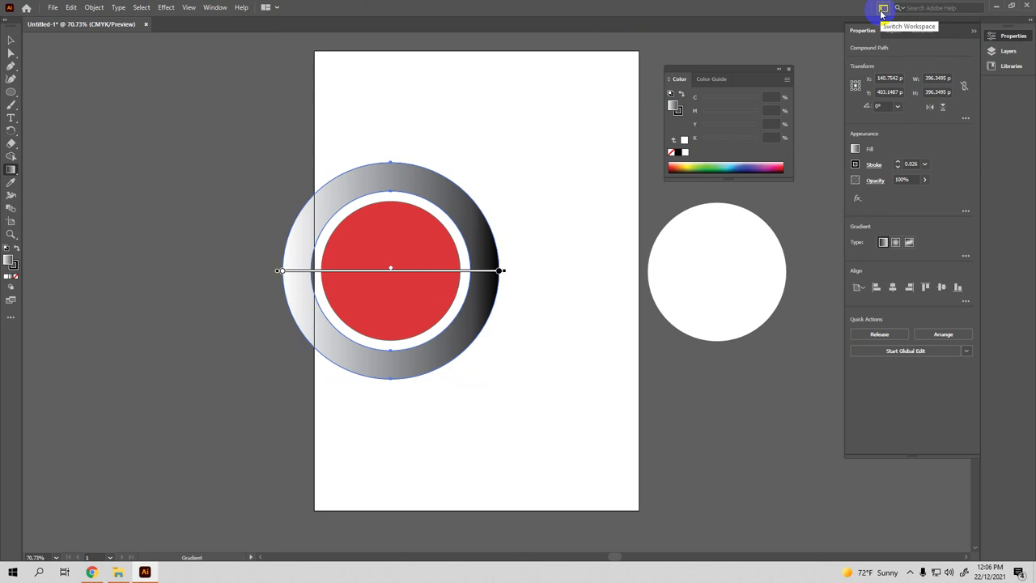
pyautogui.click(220, 9)
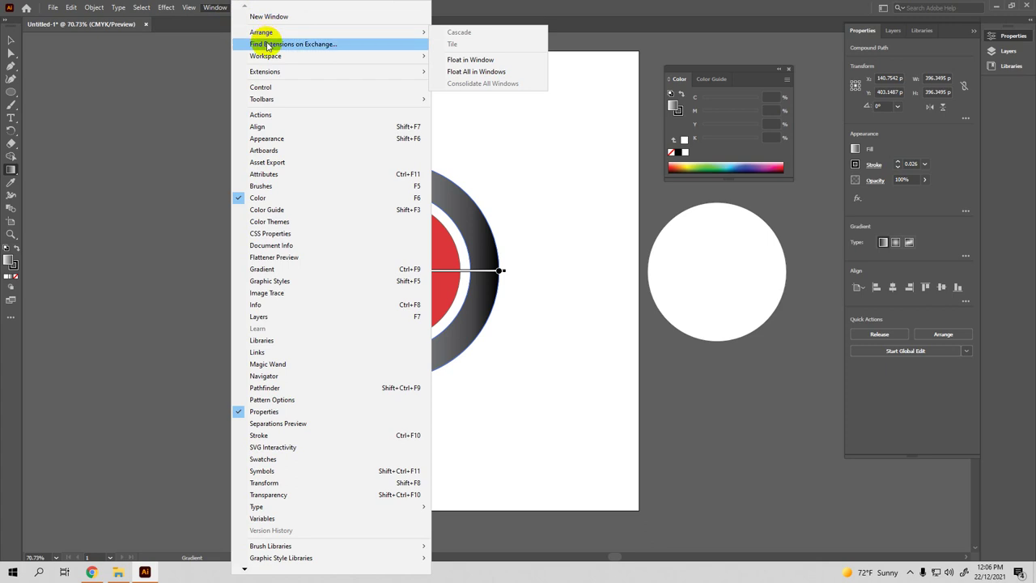
pyautogui.moveTo(265, 55)
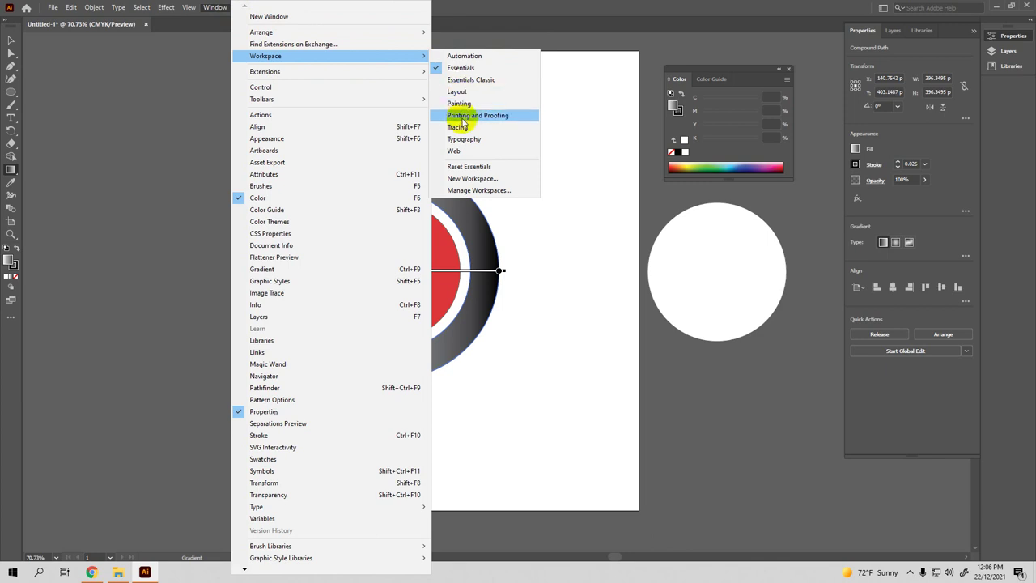
# Switch to the Essentials Classic workspace and show the Swatches panel beside the artwork
pyautogui.click(459, 81)
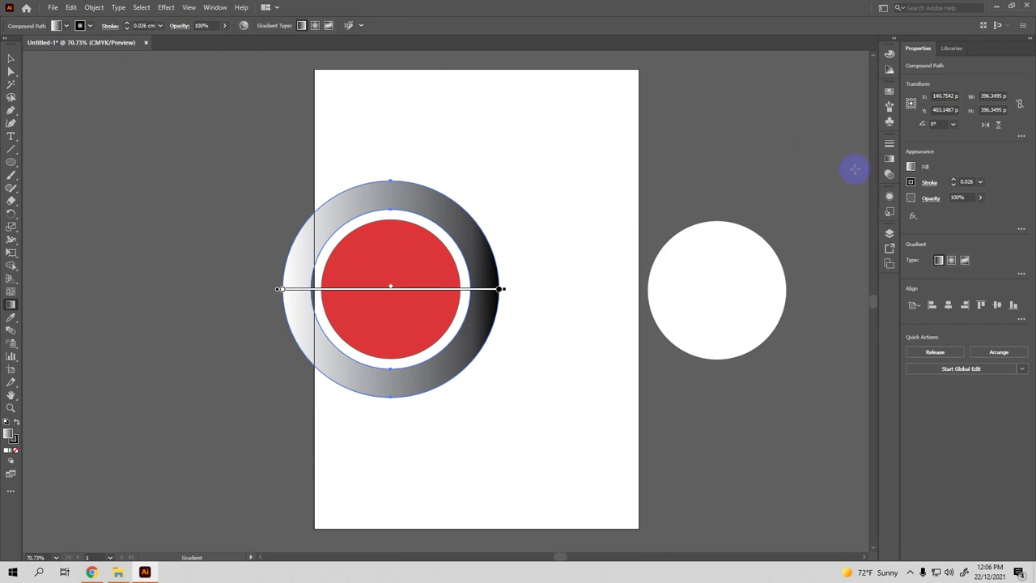
pyautogui.click(889, 93)
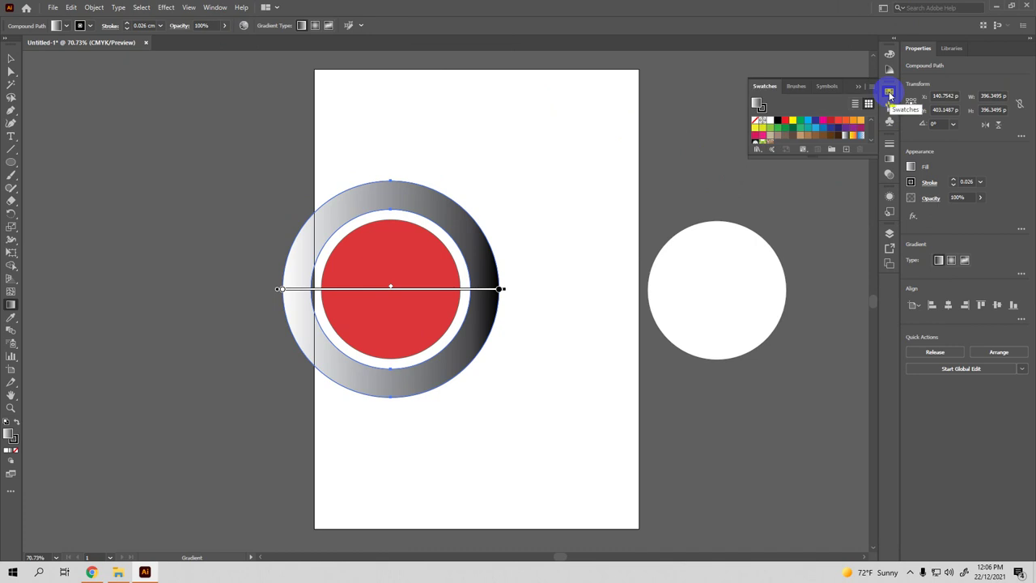
pyautogui.click(1021, 275)
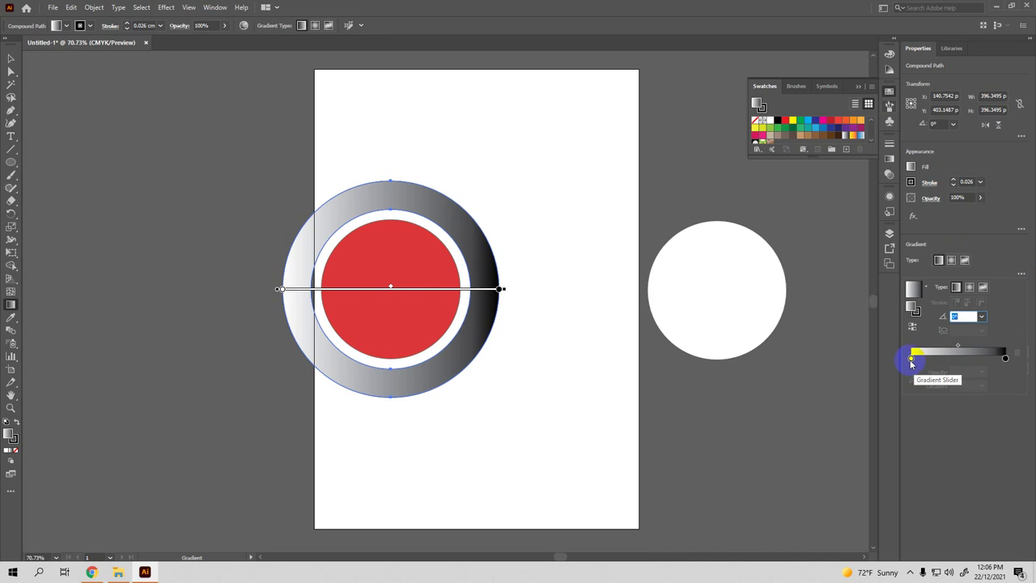
pyautogui.click(910, 359)
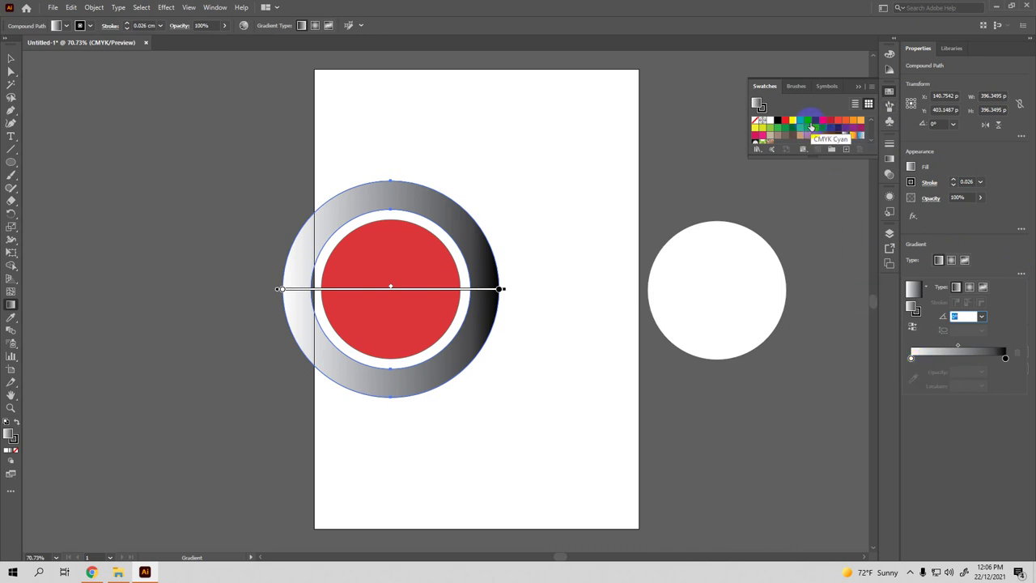
pyautogui.click(862, 158)
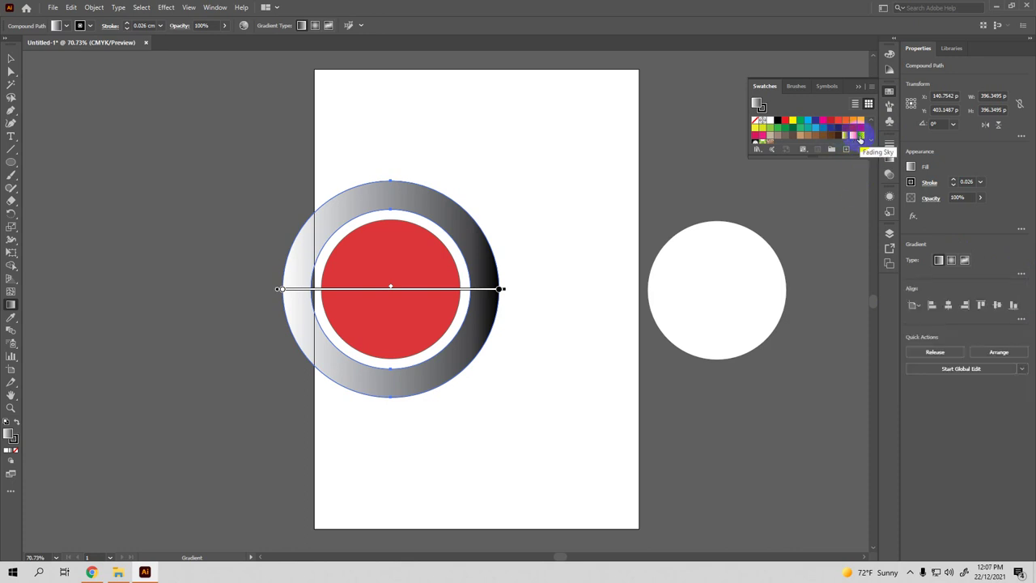
# Browse the gradient swatches while toggling the ring's Gradient popup
pyautogui.scroll(-2, 860, 139)
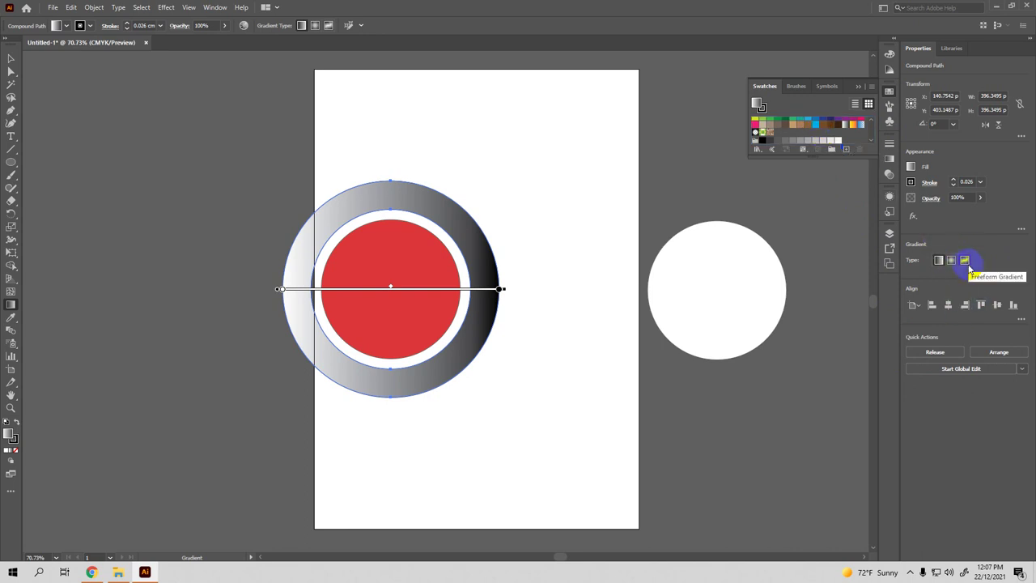
pyautogui.click(1021, 274)
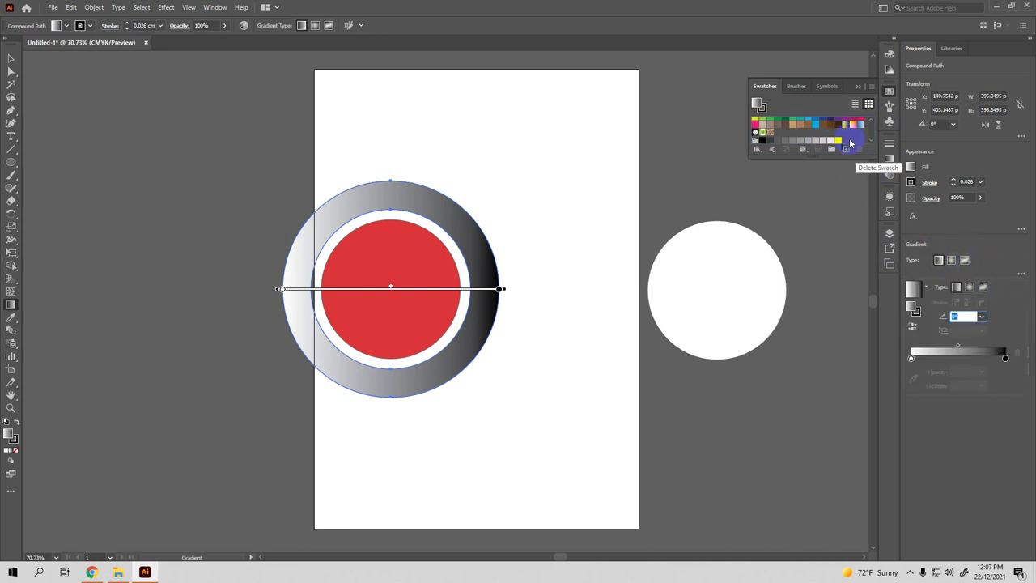
pyautogui.click(873, 124)
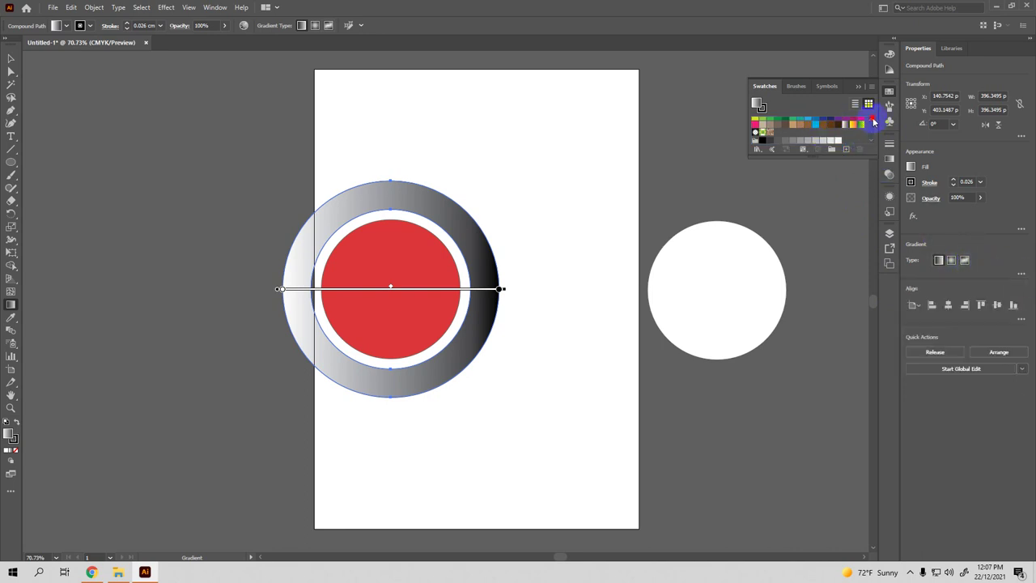
pyautogui.scroll(2, 874, 124)
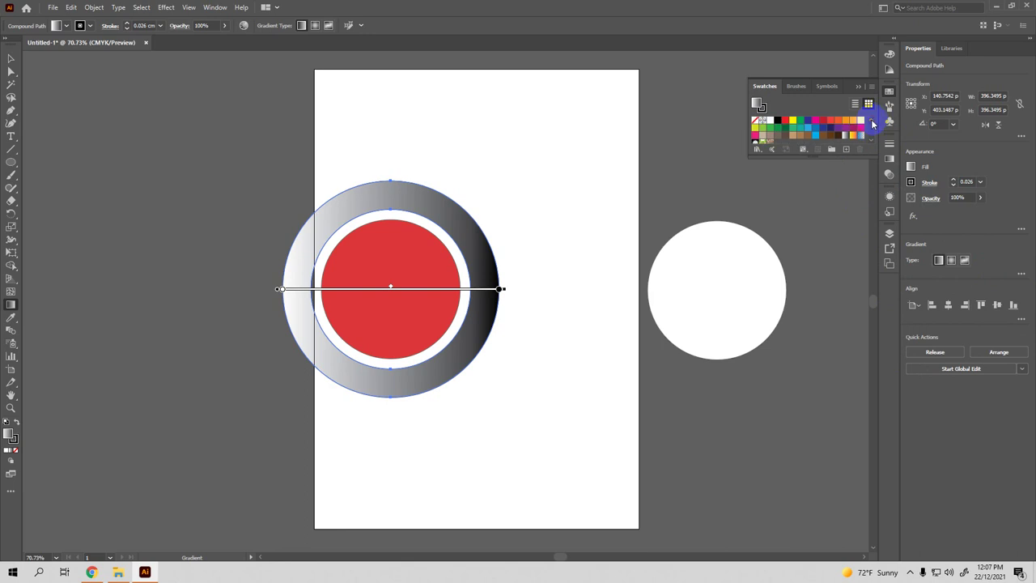
pyautogui.click(1020, 274)
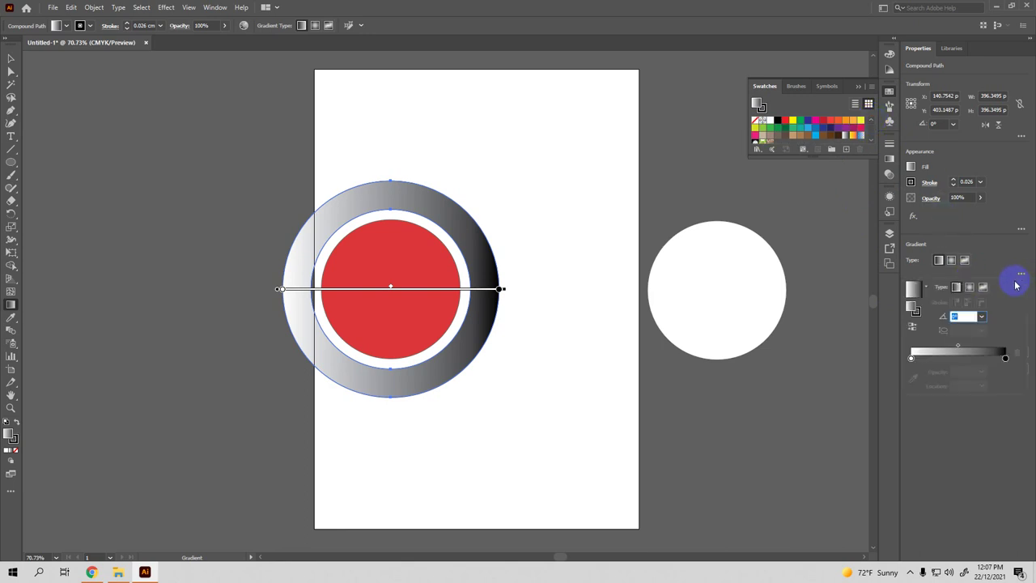
pyautogui.click(908, 243)
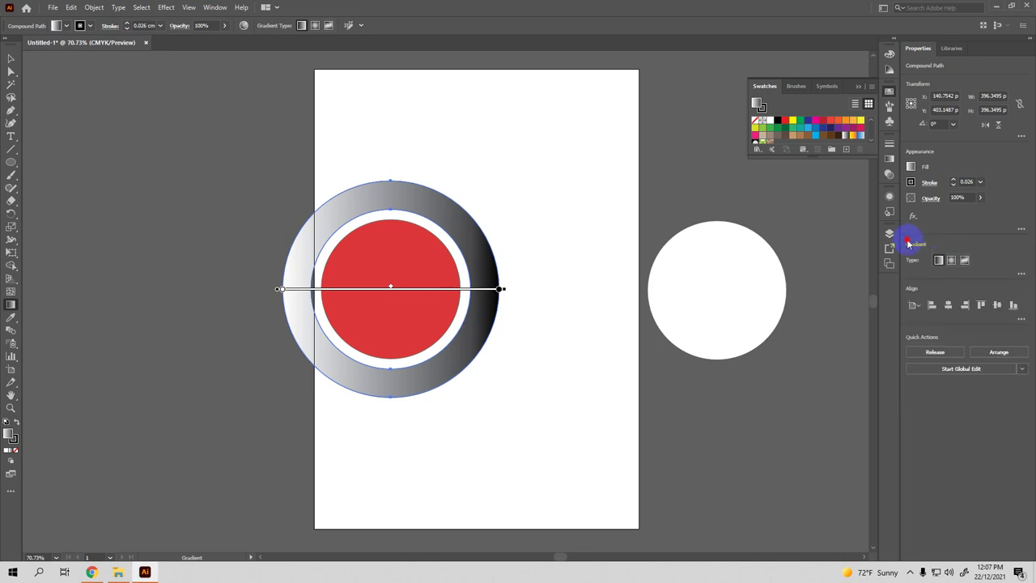
pyautogui.click(1021, 275)
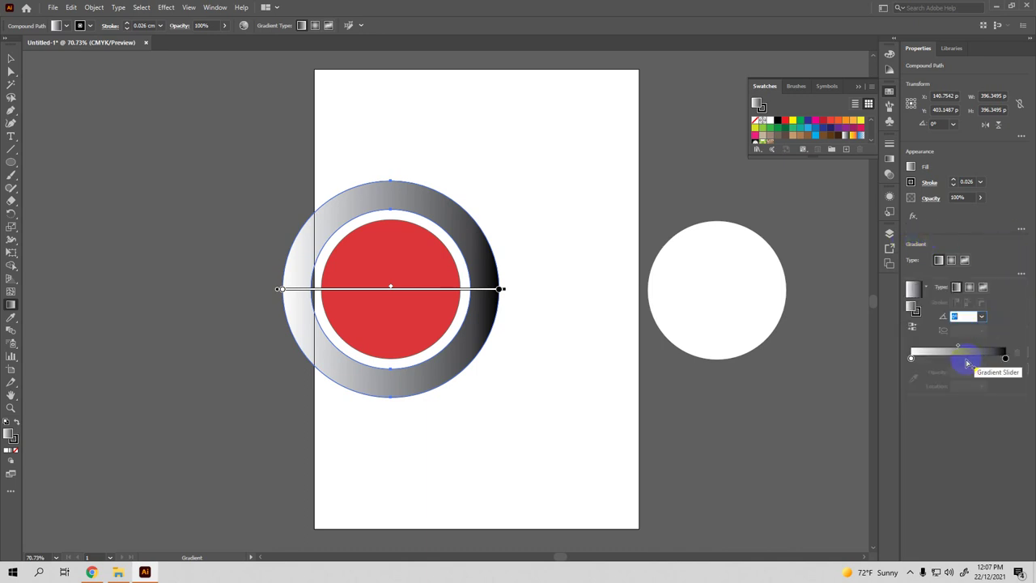
pyautogui.moveTo(836, 183); pyautogui.dragTo(912, 356)
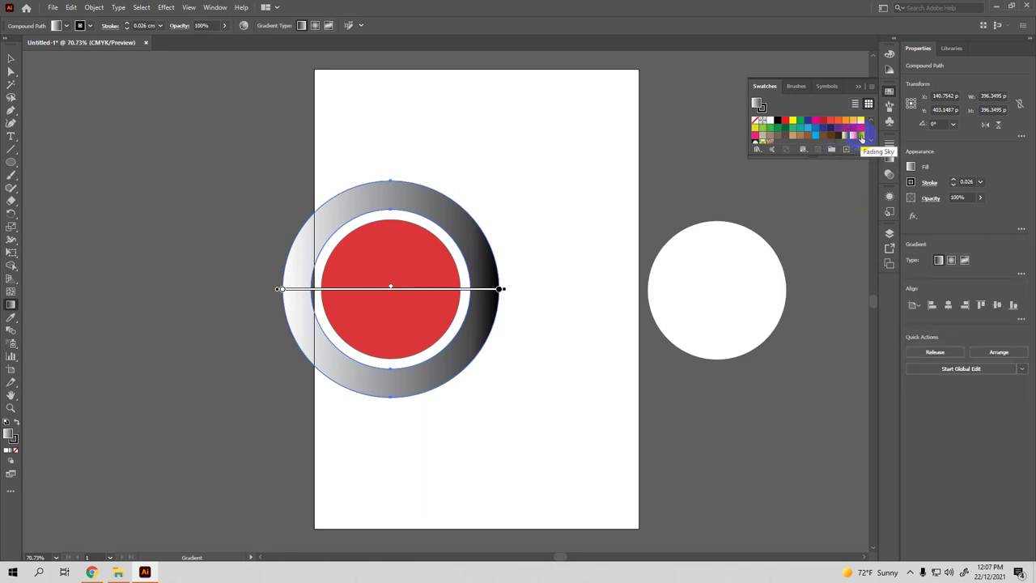
# Apply the blue Fading Sky gradient to the ring, fading end at about 67.6%
pyautogui.click(861, 137)
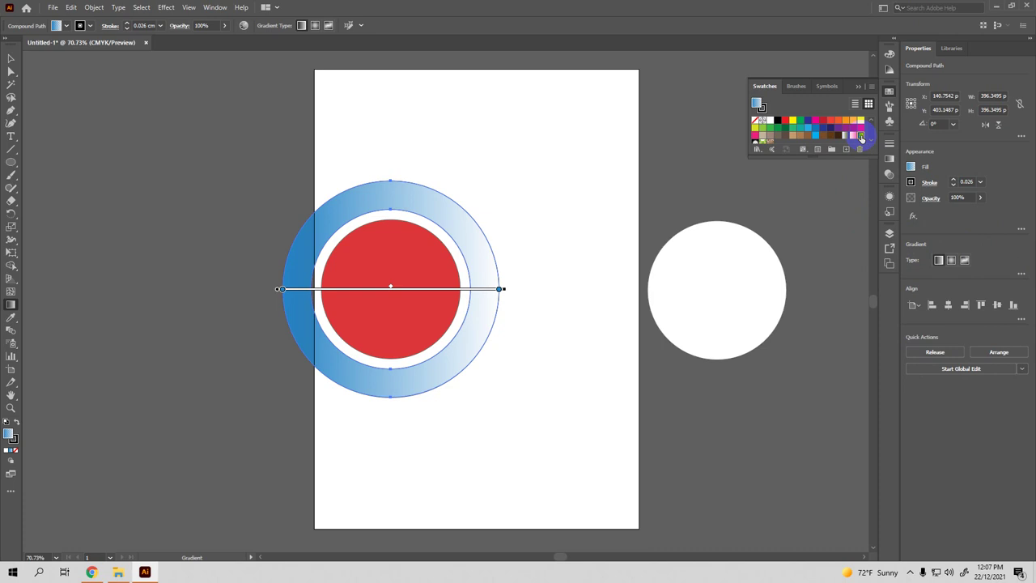
pyautogui.click(1021, 274)
pyautogui.click(1004, 357)
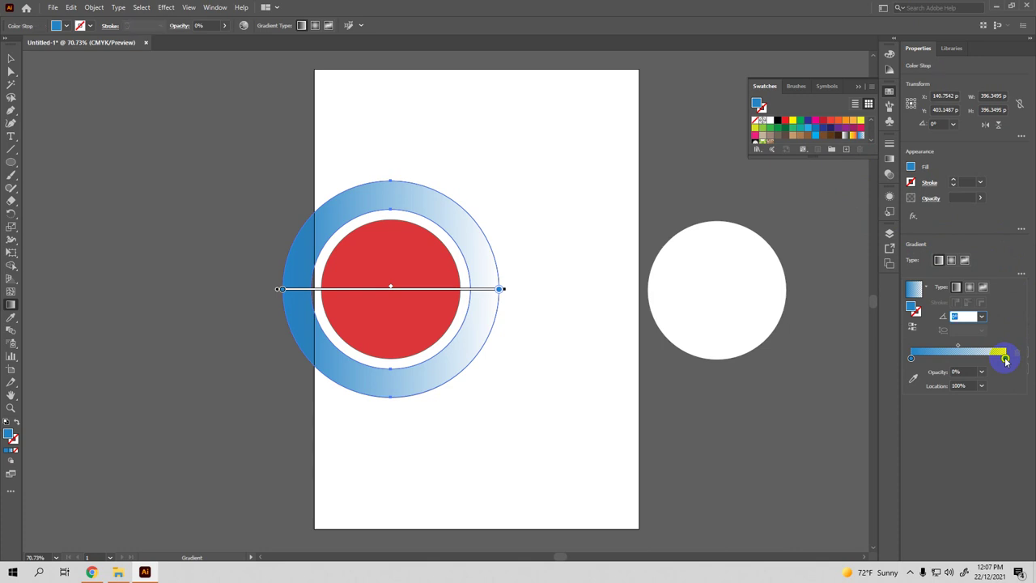
pyautogui.moveTo(1003, 357)
pyautogui.mouseDown()
pyautogui.moveTo(974, 357)
pyautogui.moveTo(1005, 357)
pyautogui.mouseUp()
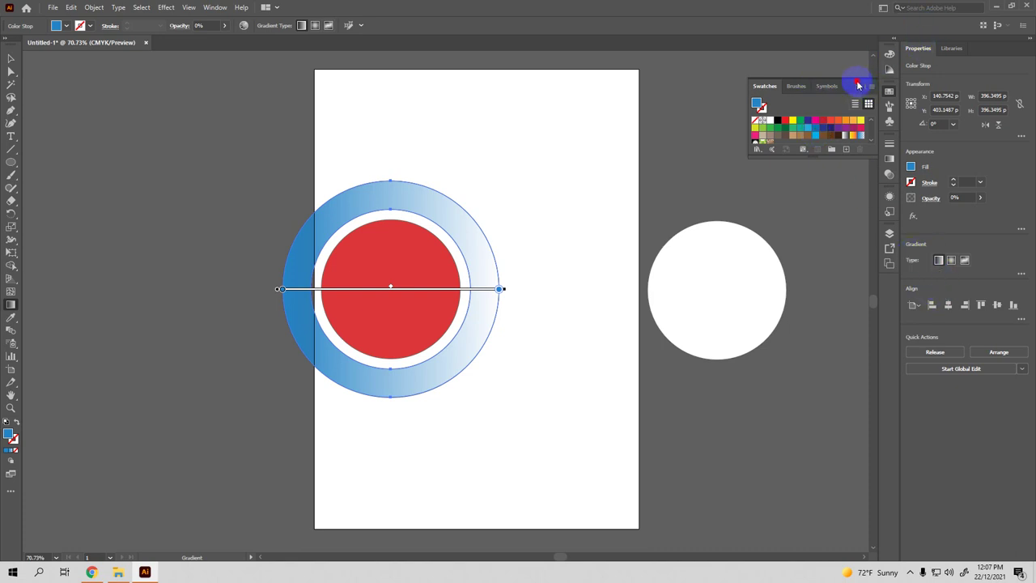
# Float the Swatches panel and check the ring's Appearance and Gradient options
pyautogui.moveTo(857, 85); pyautogui.dragTo(615, 64)
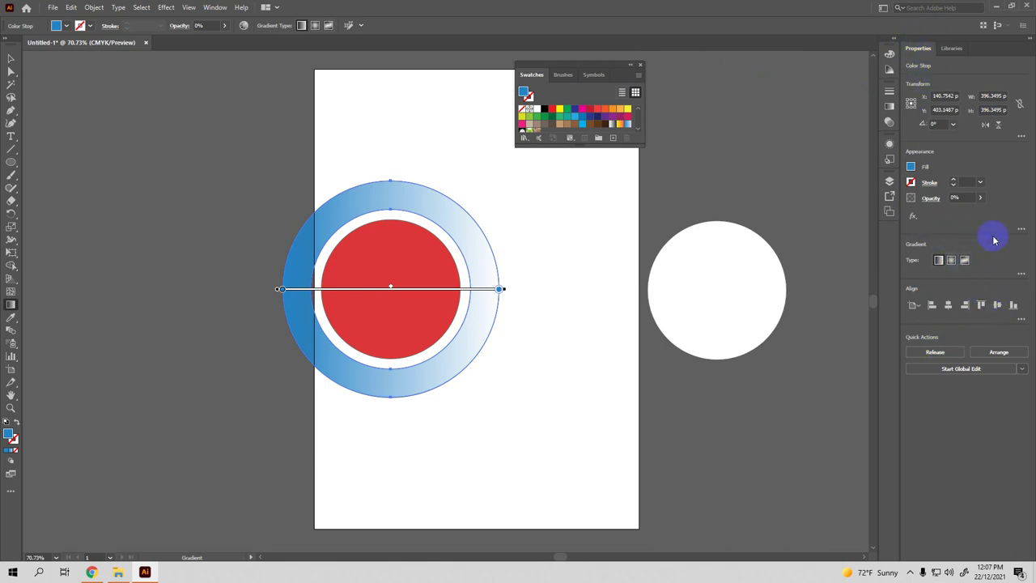
pyautogui.click(1021, 229)
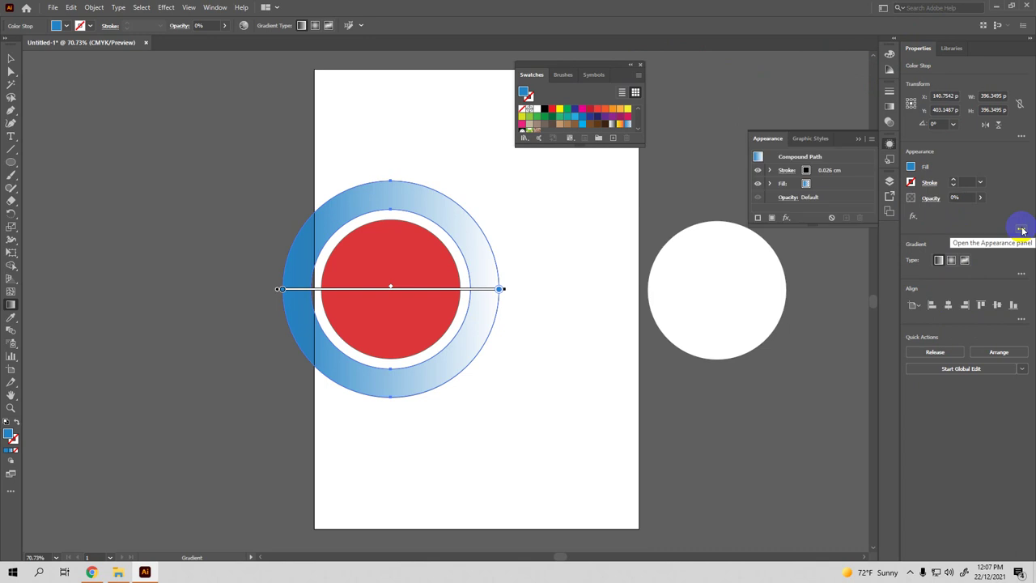
pyautogui.click(857, 139)
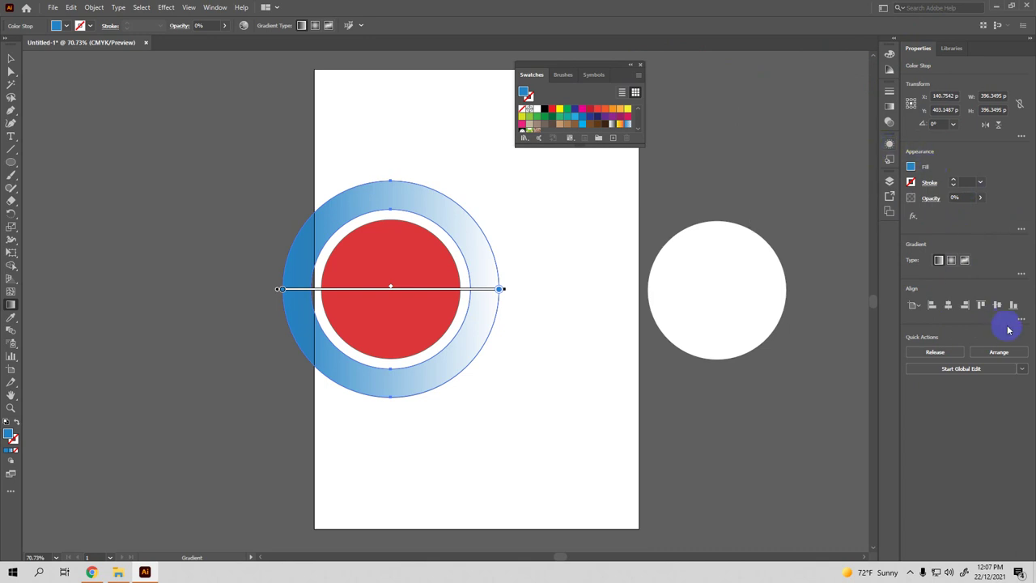
pyautogui.click(1021, 273)
pyautogui.click(1022, 275)
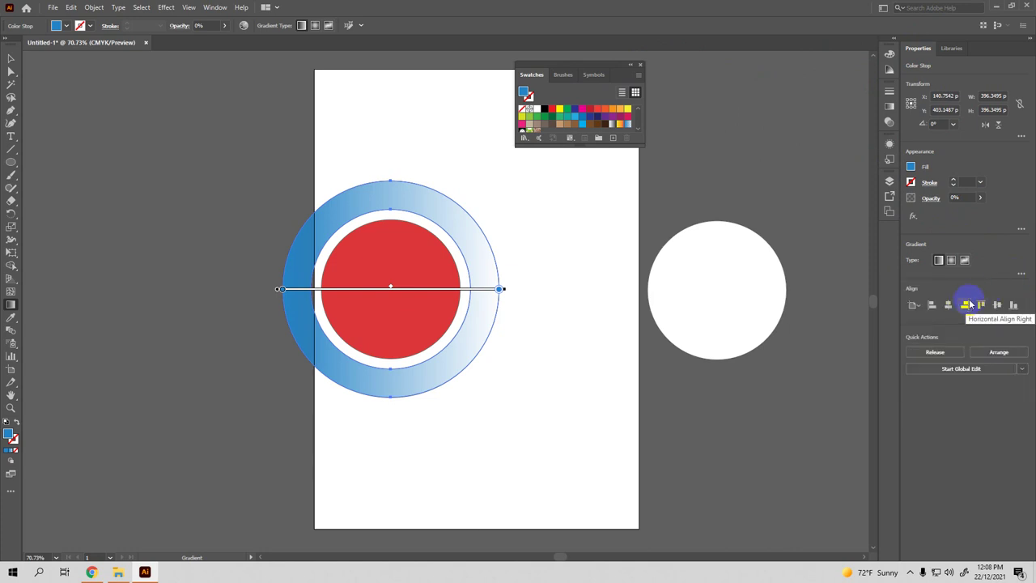
pyautogui.click(1020, 273)
# Open the Gradient panel via Window > Gradient and select the end stop
pyautogui.click(223, 9)
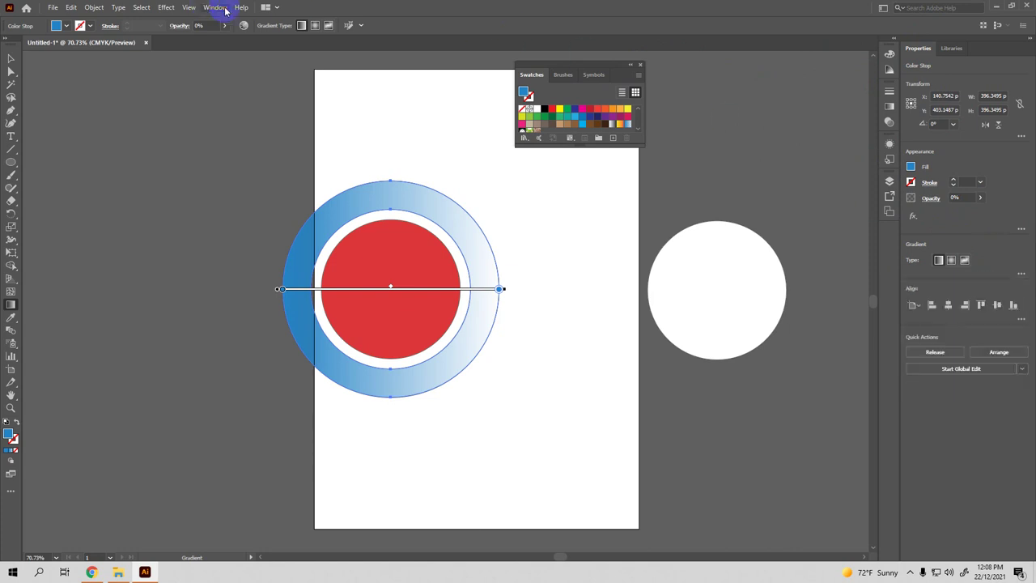
pyautogui.click(218, 10)
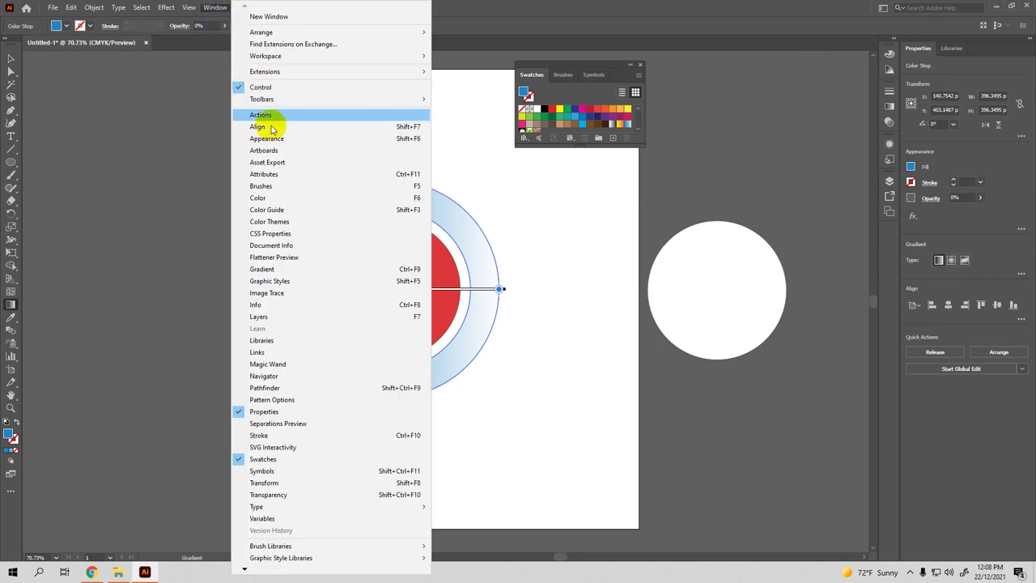
pyautogui.click(272, 268)
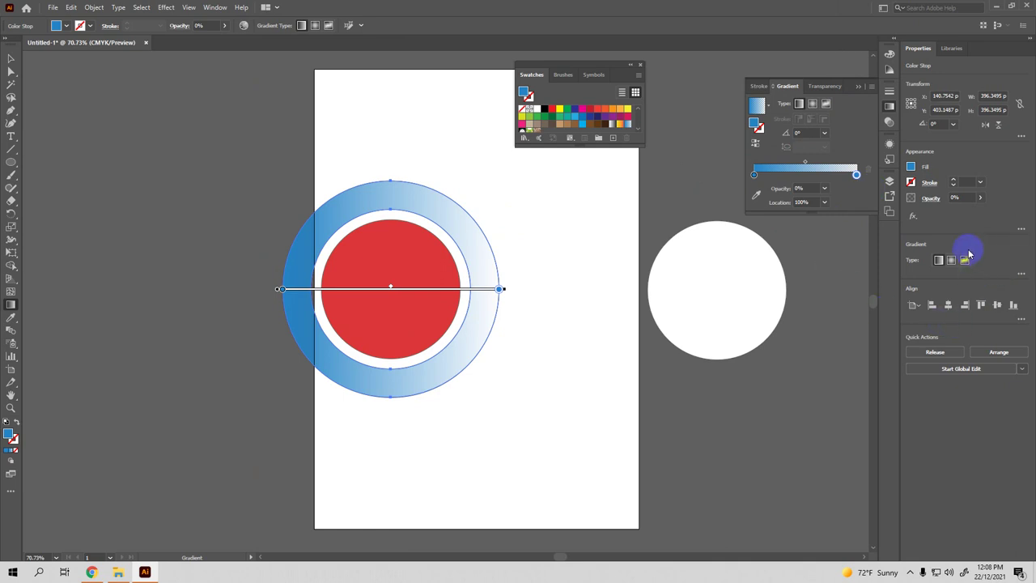
pyautogui.click(856, 175)
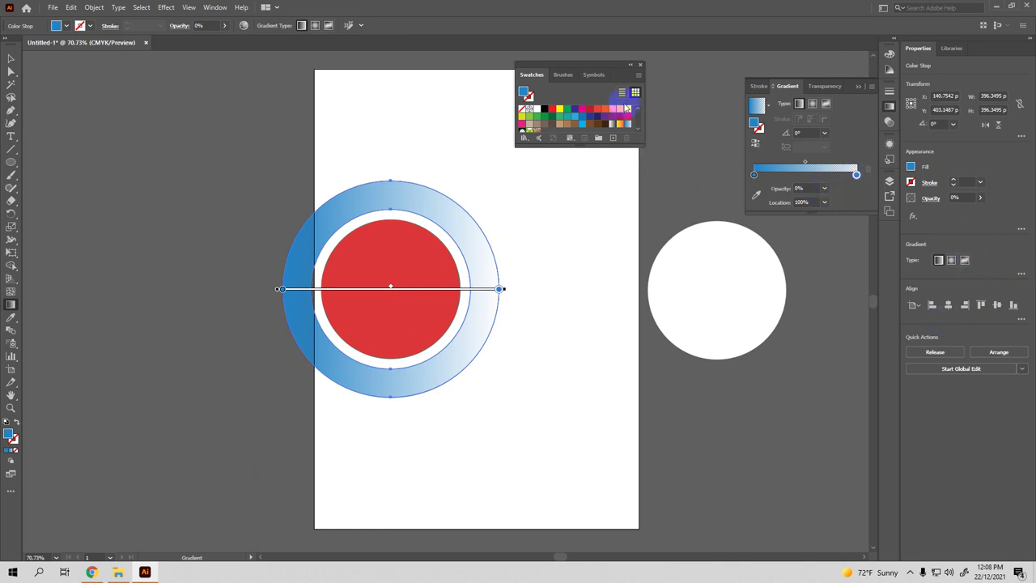
# Drop blue and red swatches onto the gradient stops and make the Gradient panel taller
pyautogui.click(582, 119)
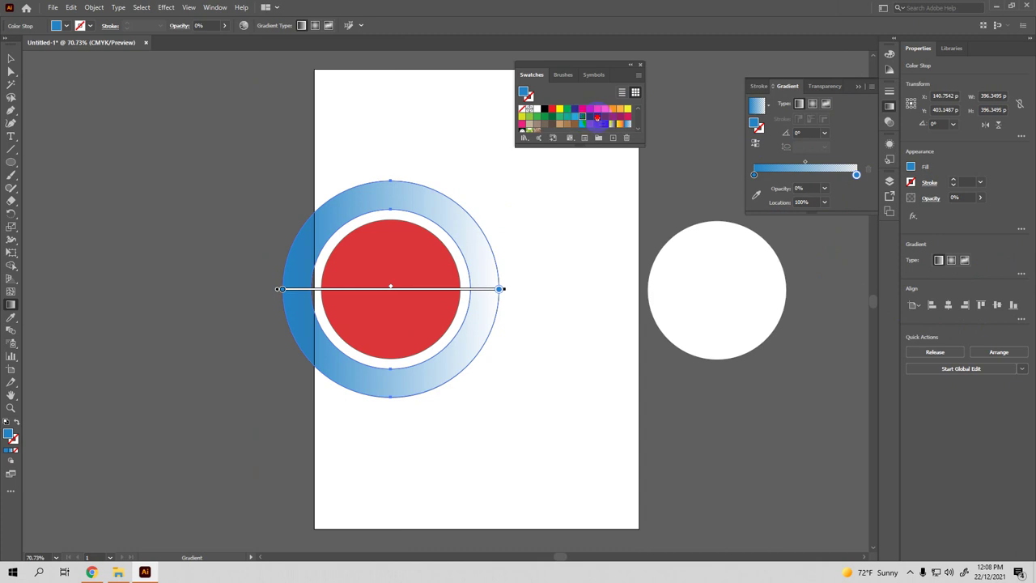
pyautogui.moveTo(582, 119); pyautogui.dragTo(856, 176)
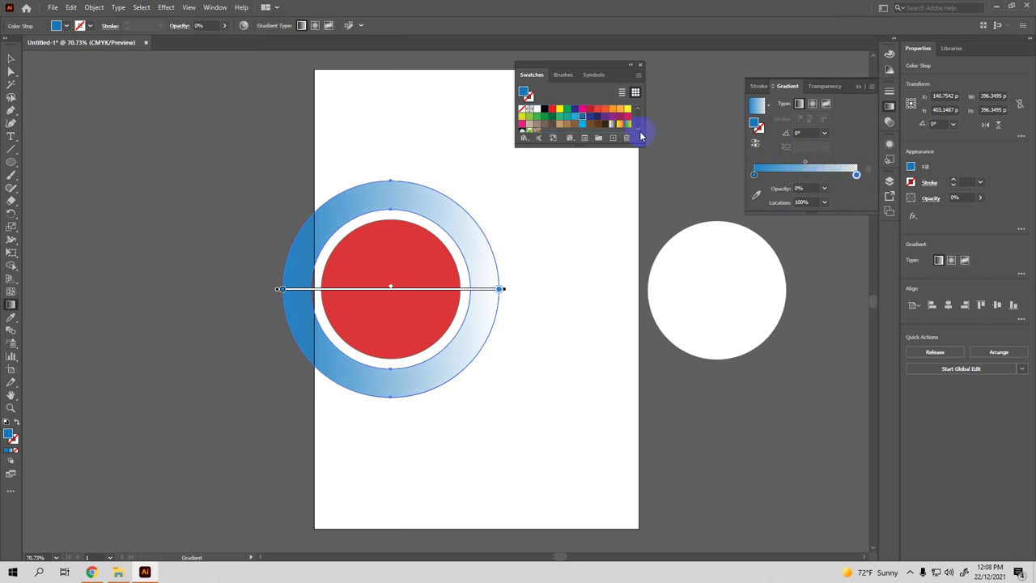
pyautogui.moveTo(551, 108); pyautogui.dragTo(859, 178)
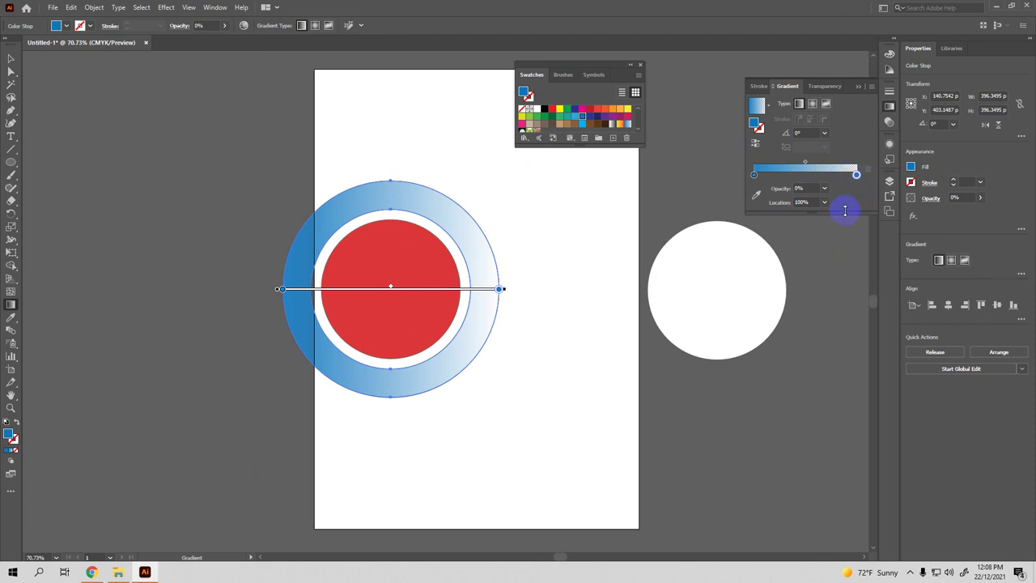
pyautogui.moveTo(846, 211); pyautogui.dragTo(840, 246)
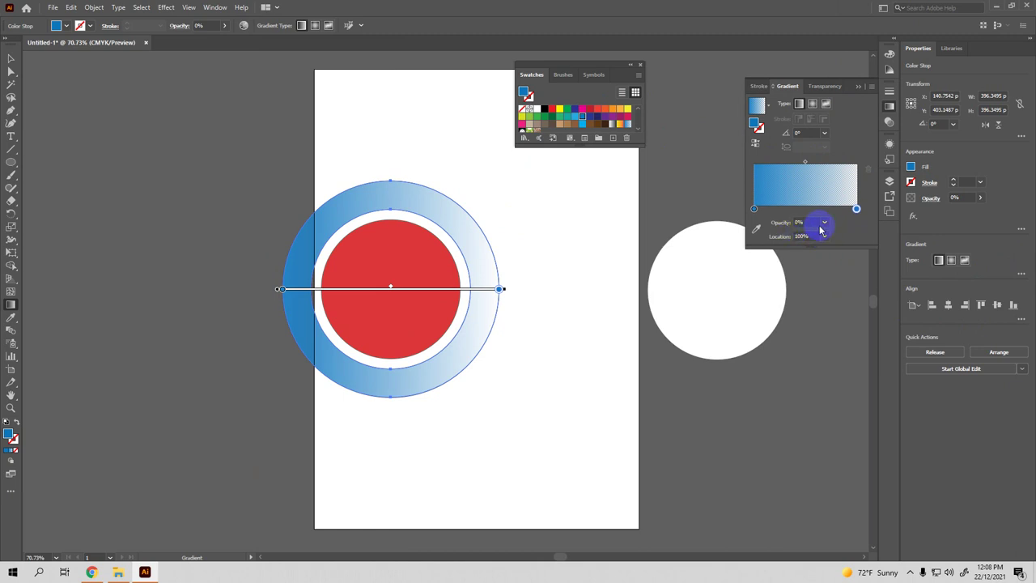
# Set the gradient's end stop opacity to 70%
pyautogui.click(824, 223)
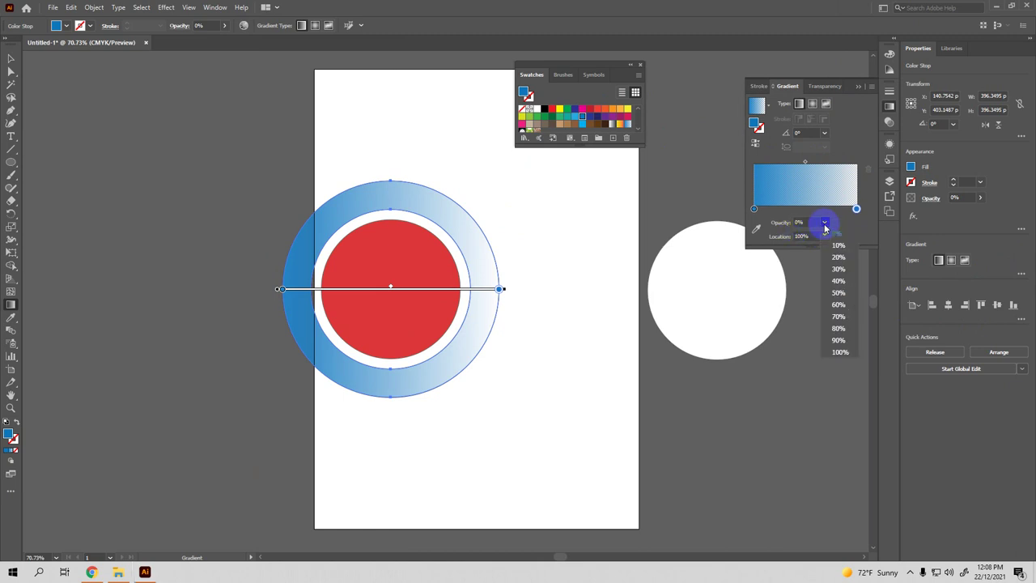
pyautogui.click(836, 315)
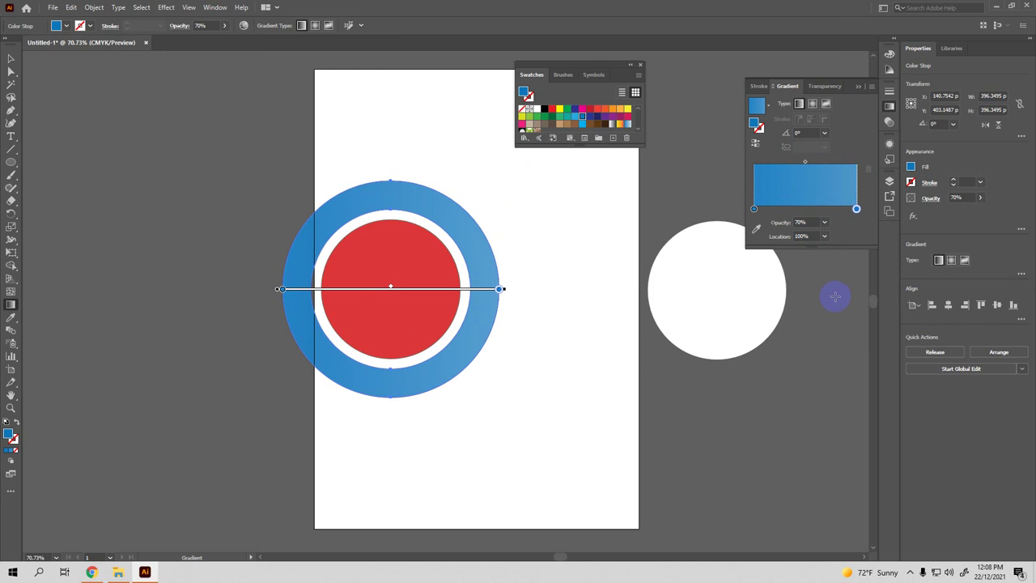
pyautogui.click(500, 288)
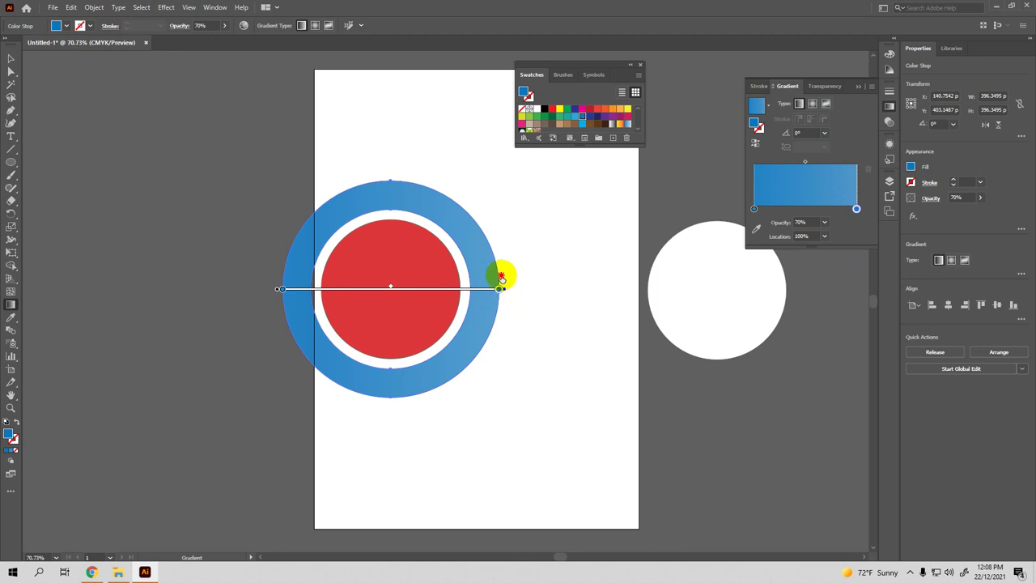
# Move the gradient's start stop inward to a 10.79% location
pyautogui.click(280, 288)
pyautogui.moveTo(281, 289)
pyautogui.mouseDown()
pyautogui.moveTo(312, 305)
pyautogui.moveTo(306, 291)
pyautogui.moveTo(278, 317)
pyautogui.mouseUp()
pyautogui.click(275, 295)
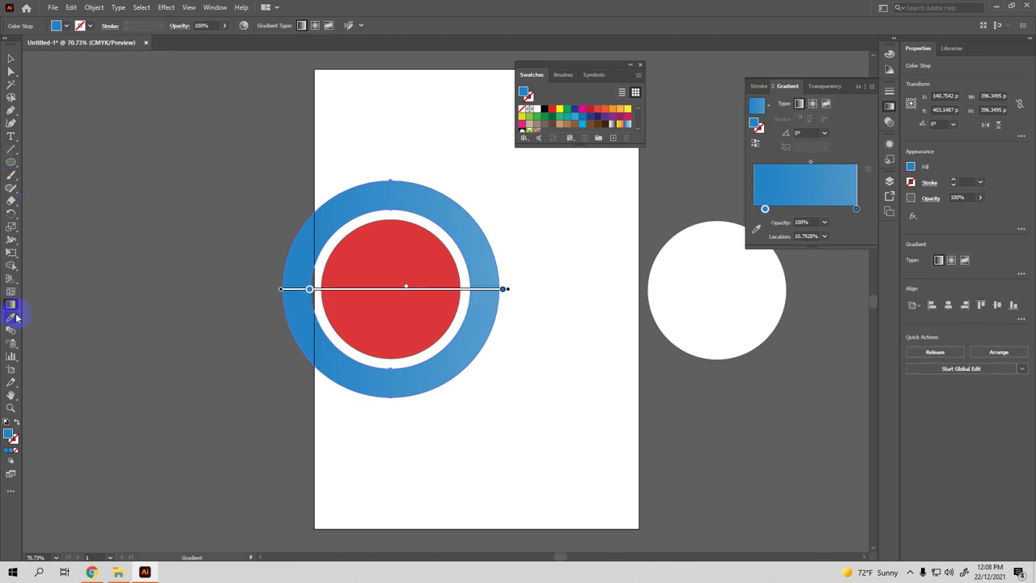
# Redraw the ring's gradient diagonally and slide the start stop toward the centre
pyautogui.moveTo(291, 370); pyautogui.dragTo(493, 211)
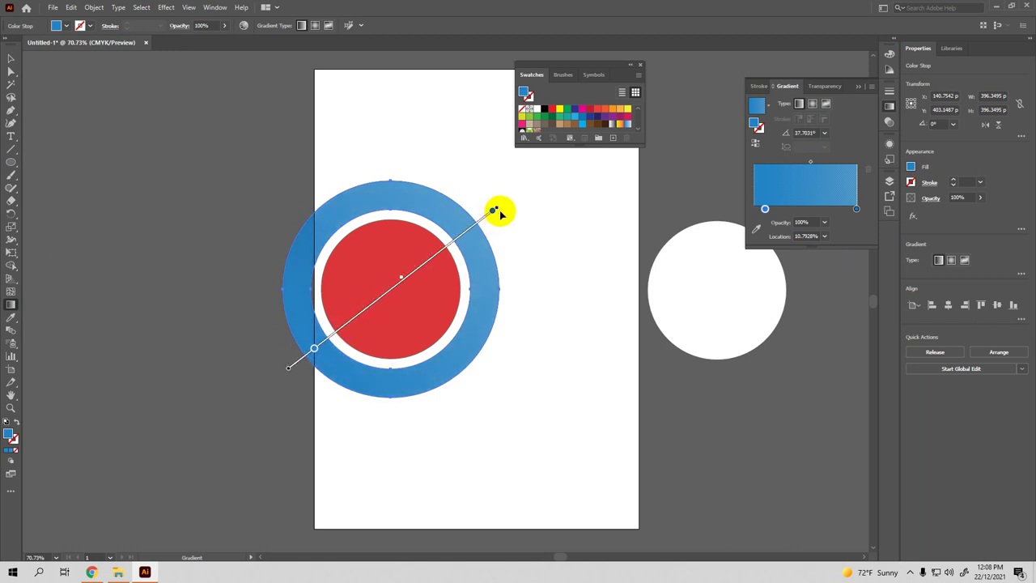
pyautogui.click(493, 212)
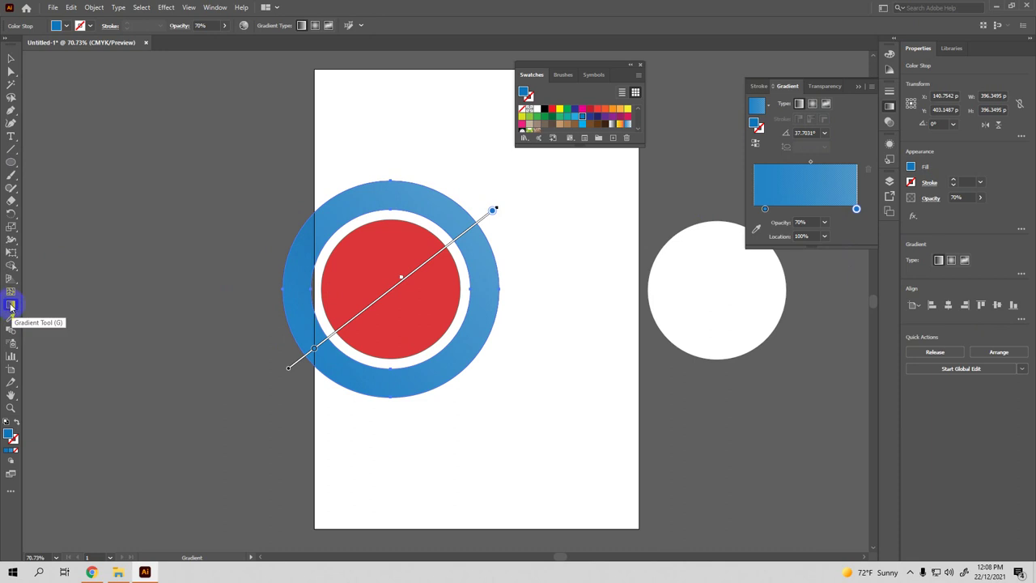
pyautogui.click(316, 356)
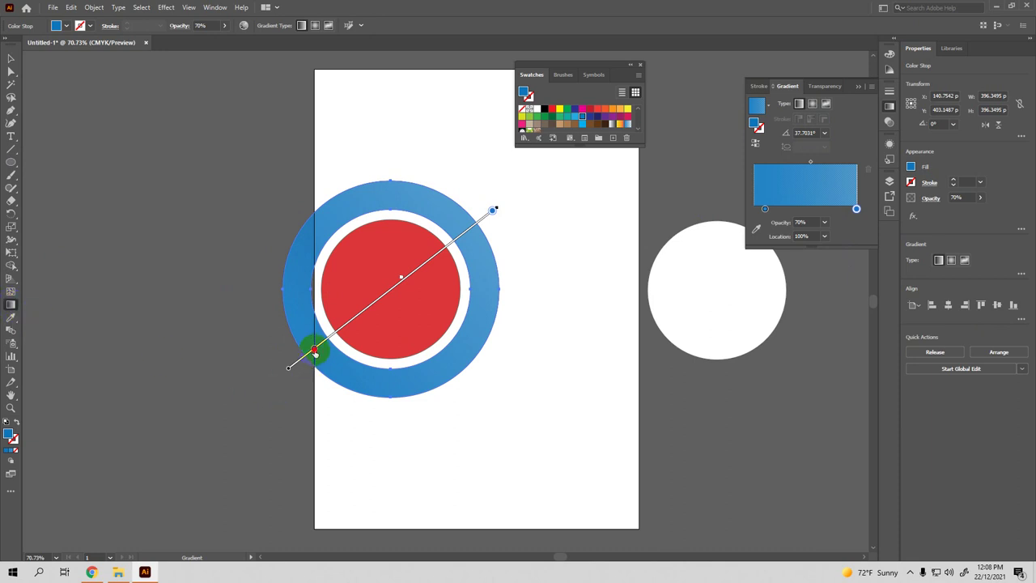
pyautogui.moveTo(314, 351); pyautogui.dragTo(325, 340)
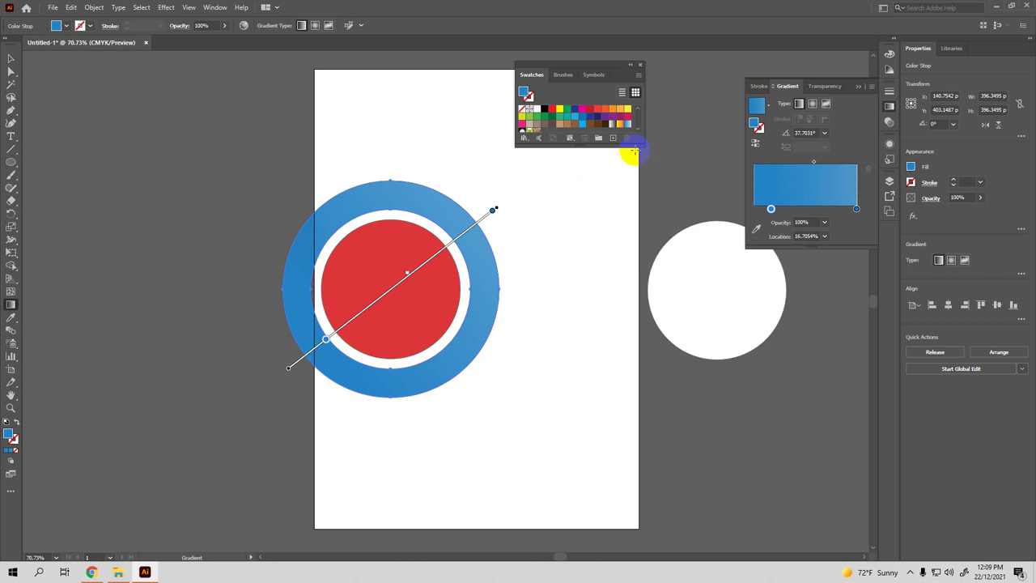
# Change the end stop to a deeper CMYK blue (C 90.59, M 54.12)
pyautogui.moveTo(643, 147); pyautogui.dragTo(659, 177)
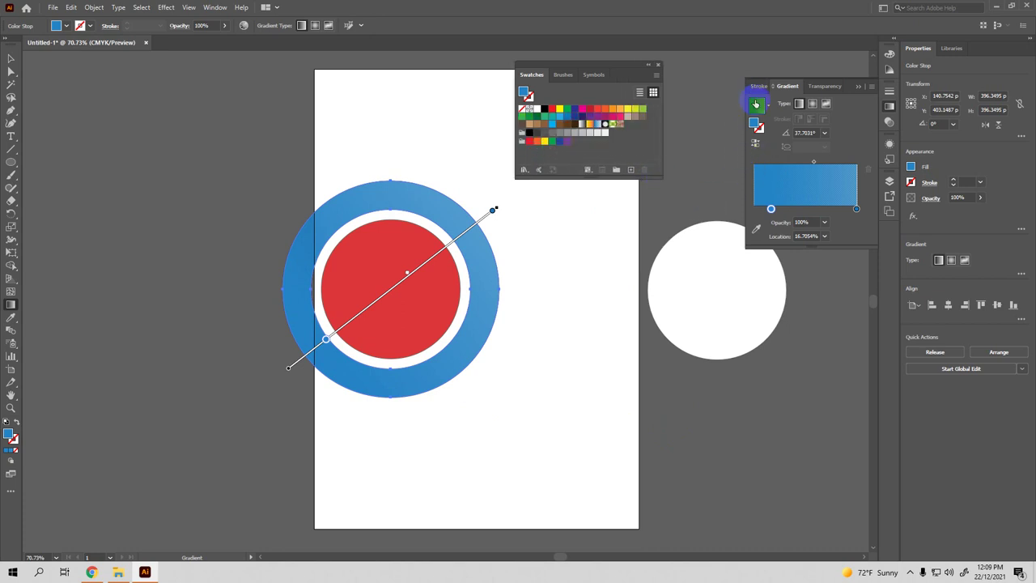
pyautogui.click(856, 209)
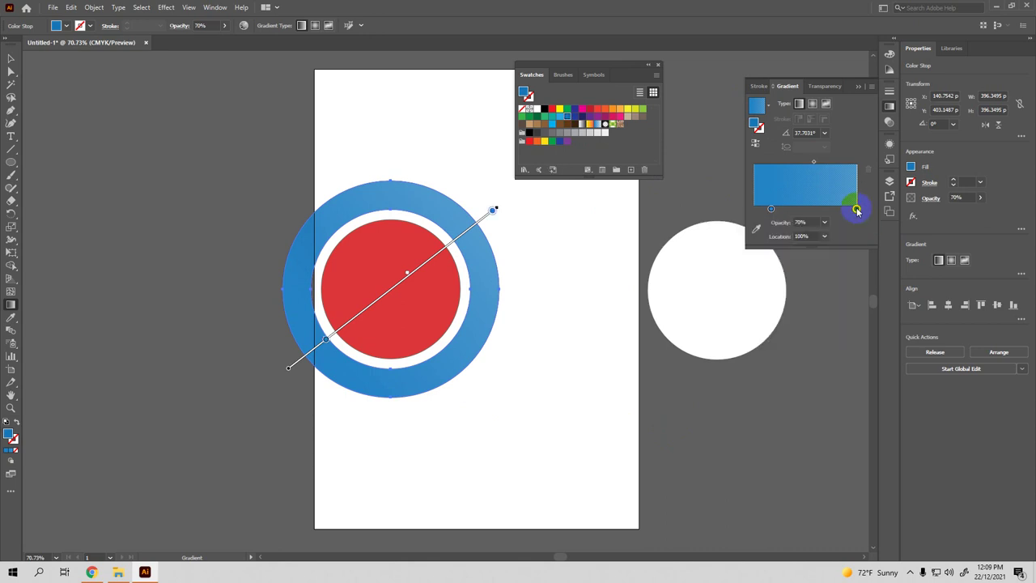
pyautogui.doubleClick(856, 209)
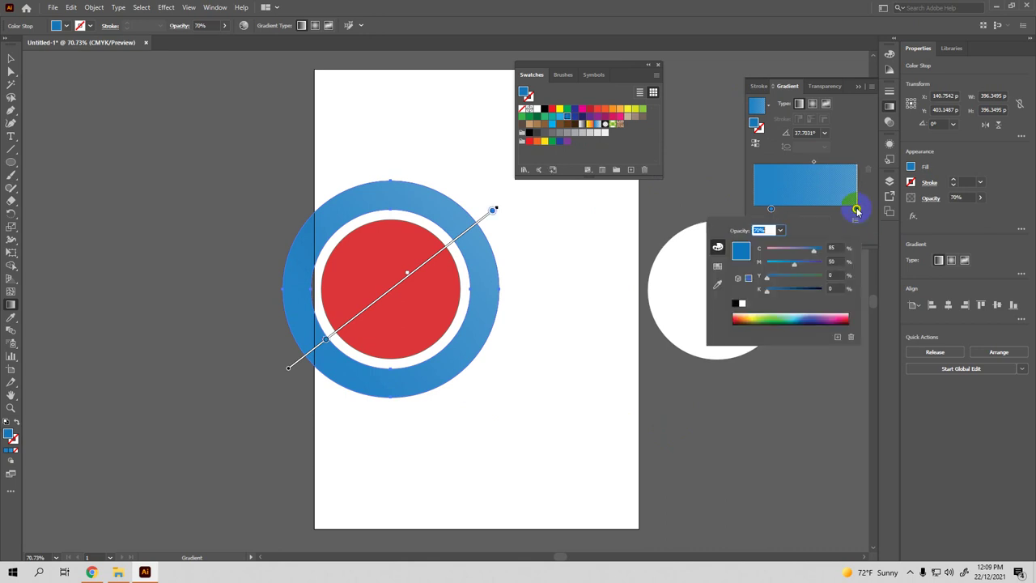
pyautogui.click(796, 319)
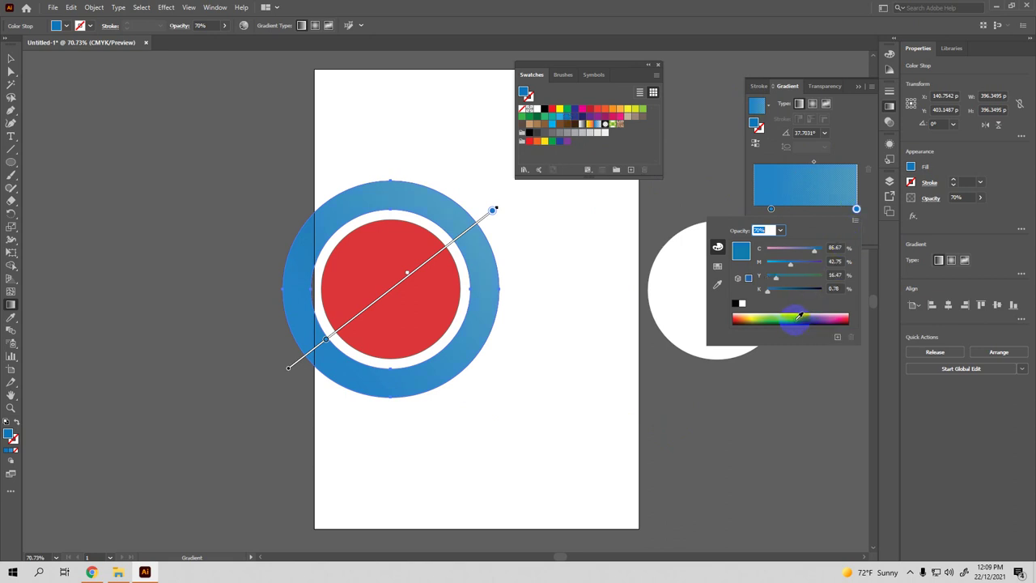
pyautogui.moveTo(796, 318); pyautogui.dragTo(799, 315)
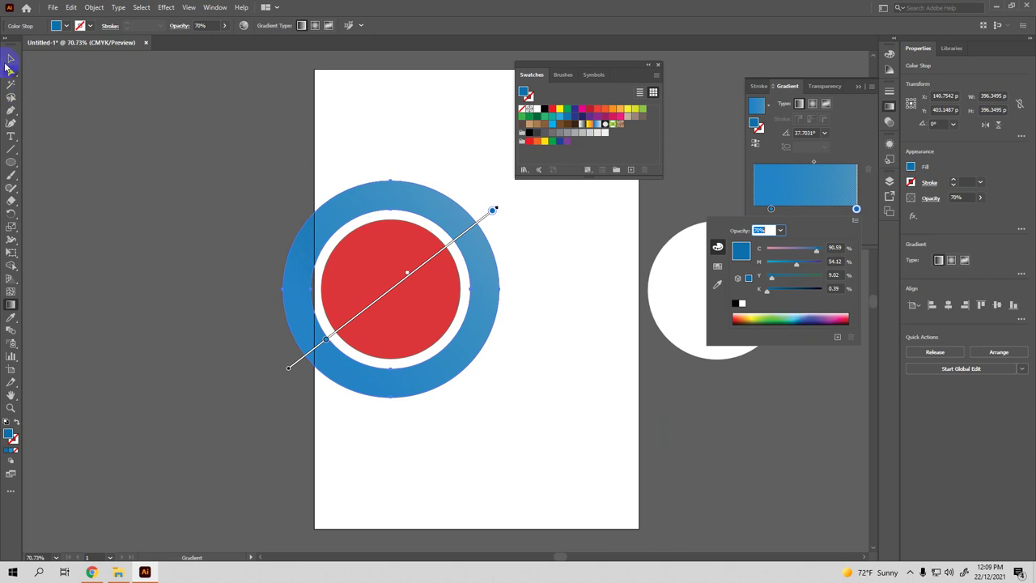
pyautogui.click(74, 139)
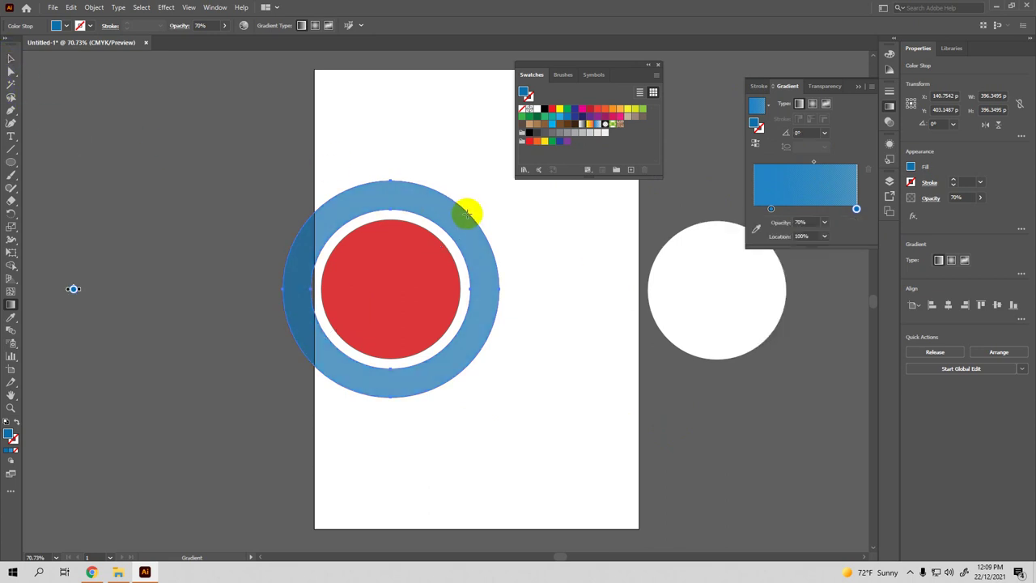
# Select the ring and red circle together and move them 42.5 pt right
pyautogui.click(11, 58)
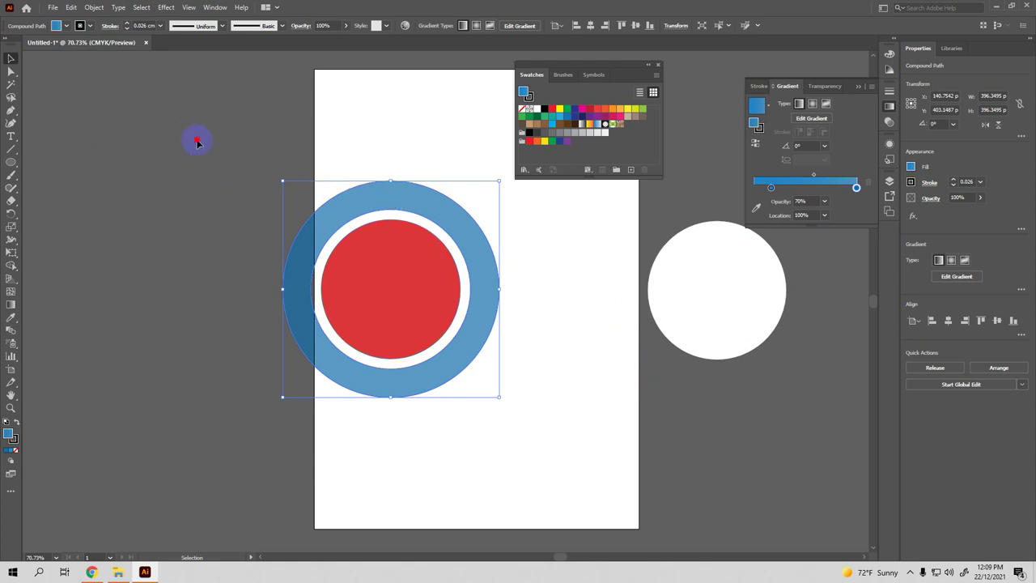
pyautogui.moveTo(186, 134); pyautogui.dragTo(522, 411)
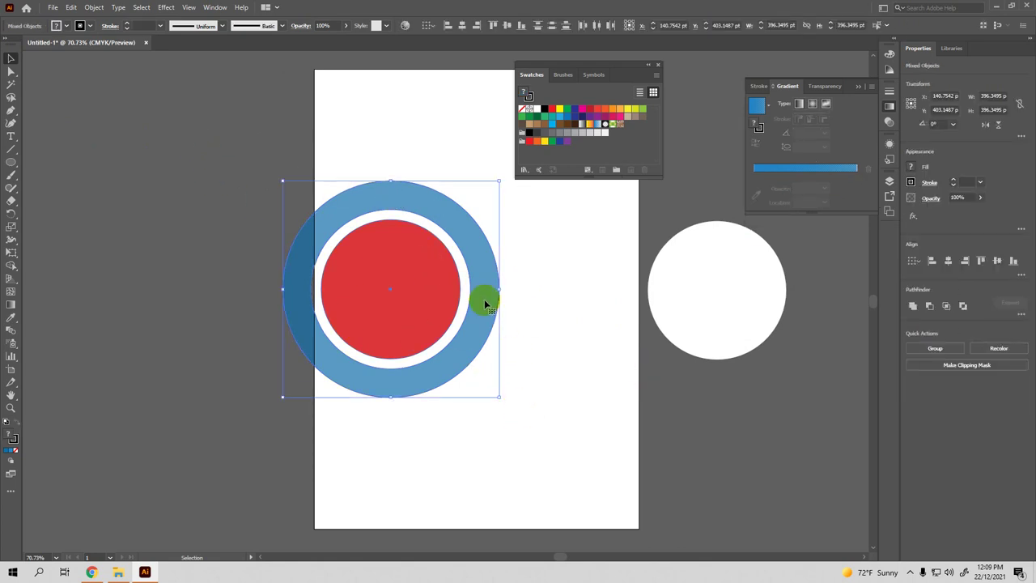
pyautogui.moveTo(485, 304)
pyautogui.mouseDown()
pyautogui.moveTo(508, 303)
pyautogui.moveTo(491, 302)
pyautogui.mouseUp()
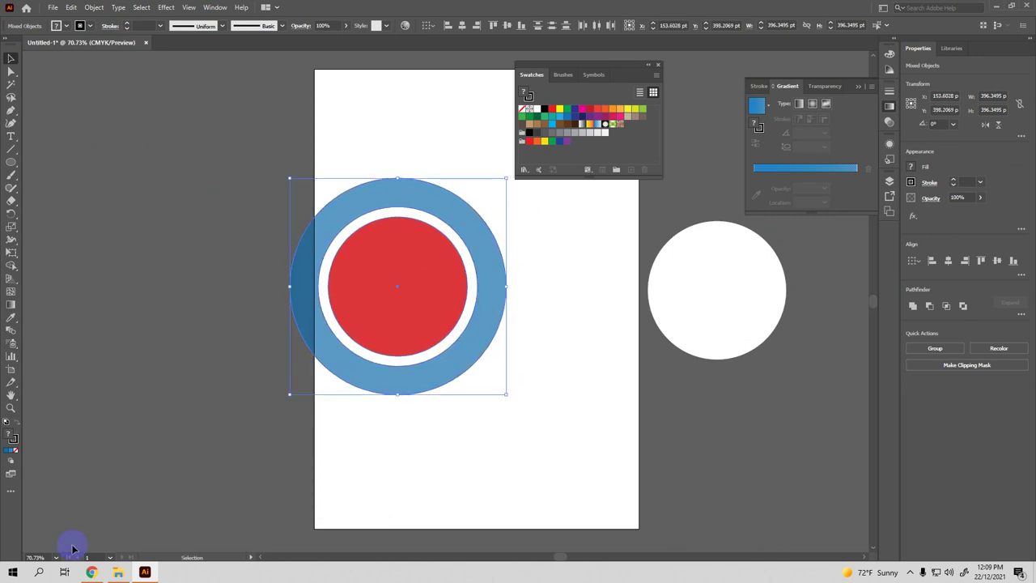
# Set the stroke of both shapes to None, then deselect everything
pyautogui.click(12, 443)
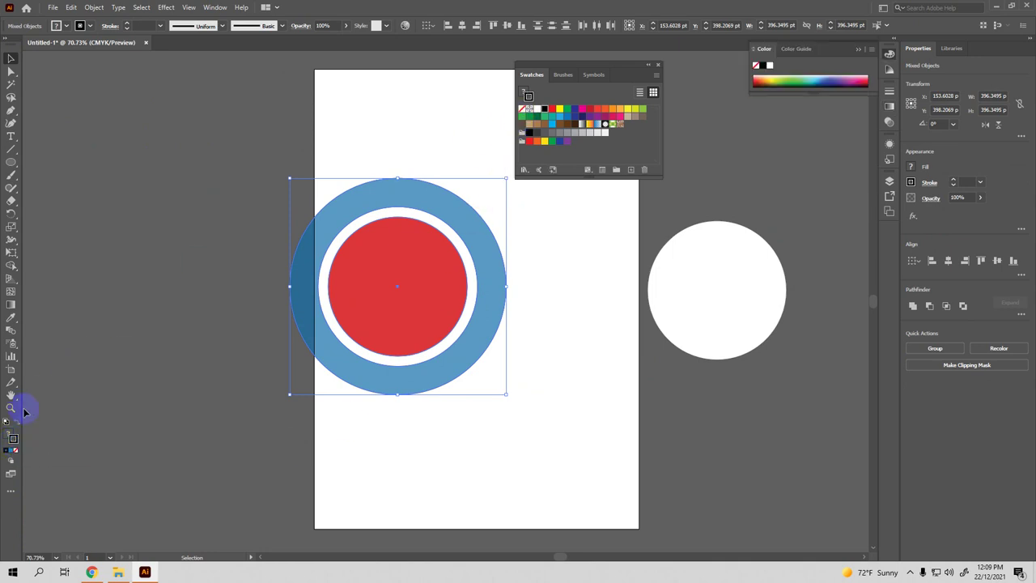
pyautogui.click(13, 439)
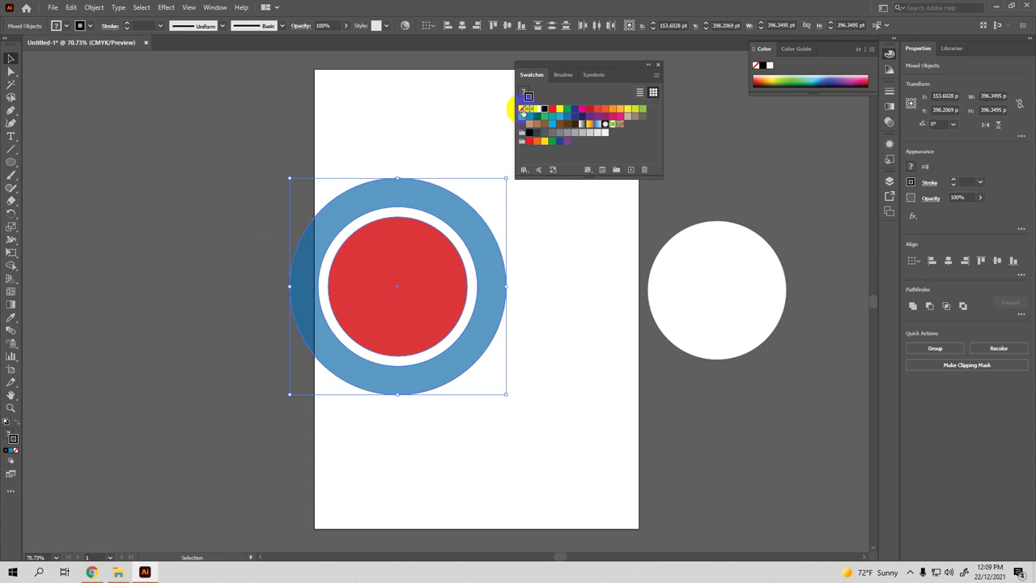
pyautogui.click(522, 109)
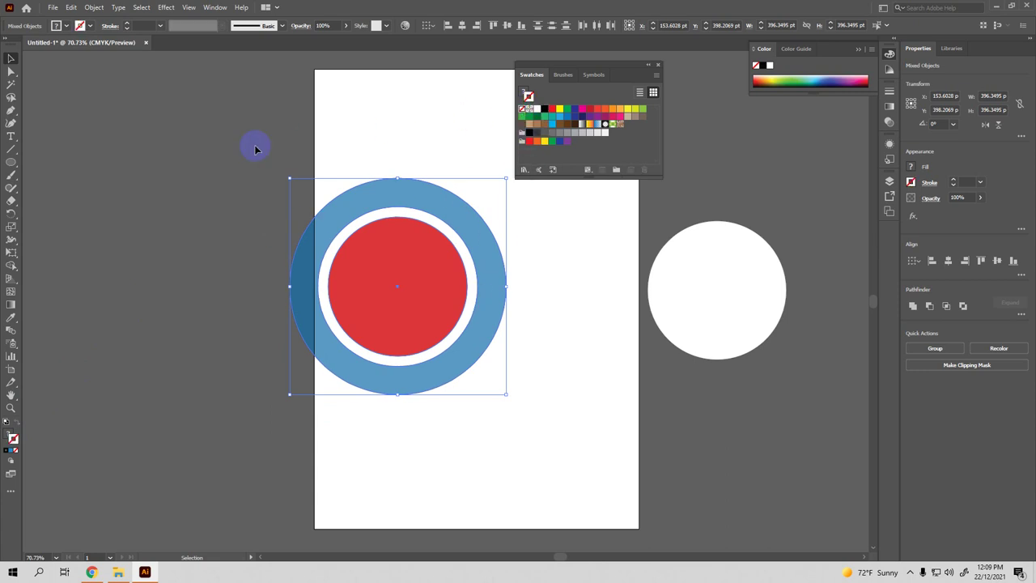
pyautogui.click(193, 149)
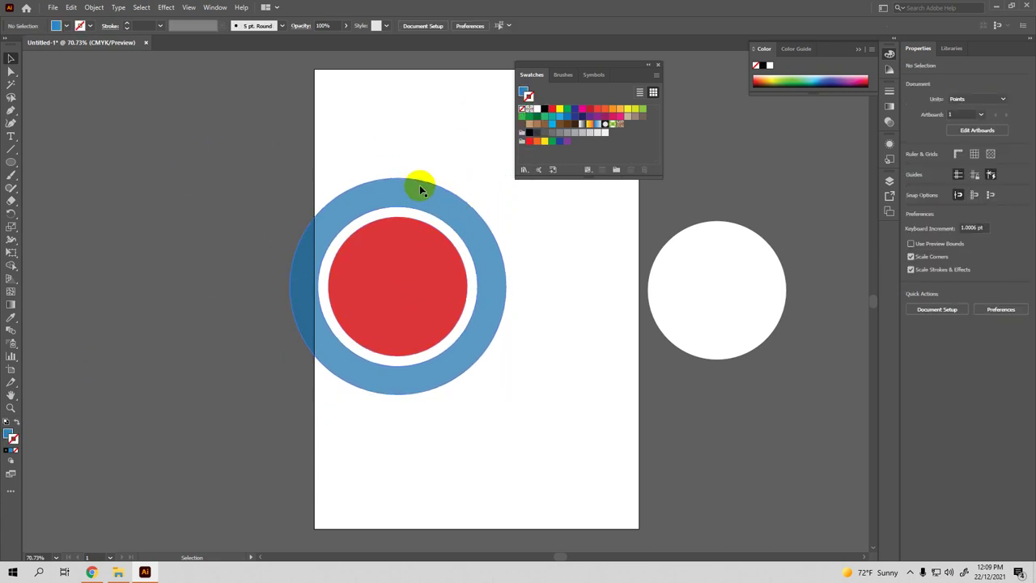
# Place chi muc.jpg from the SEEFOOD folder beside the artboard as a linked image
pyautogui.moveTo(724, 283); pyautogui.dragTo(682, 270)
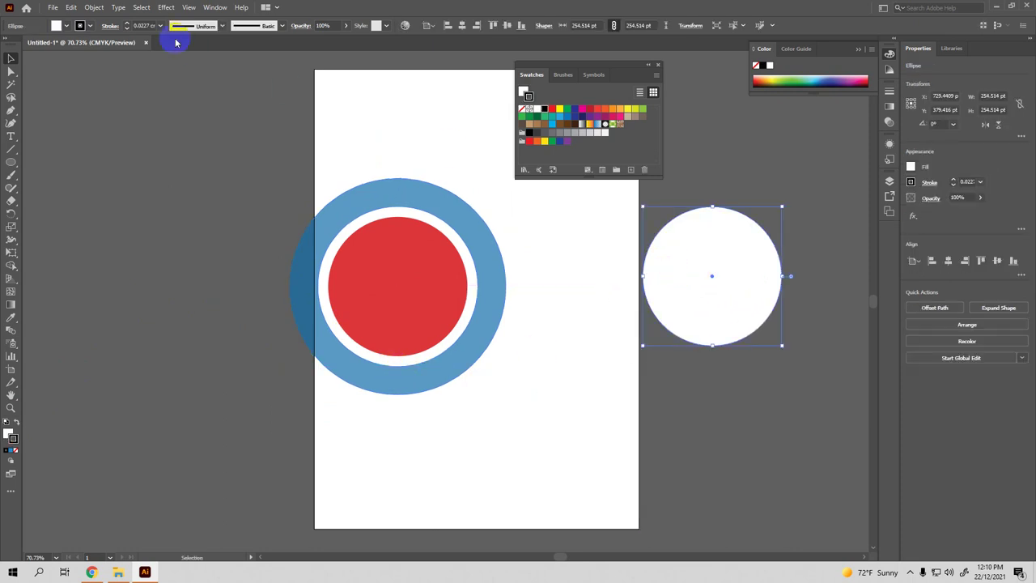
pyautogui.click(53, 7)
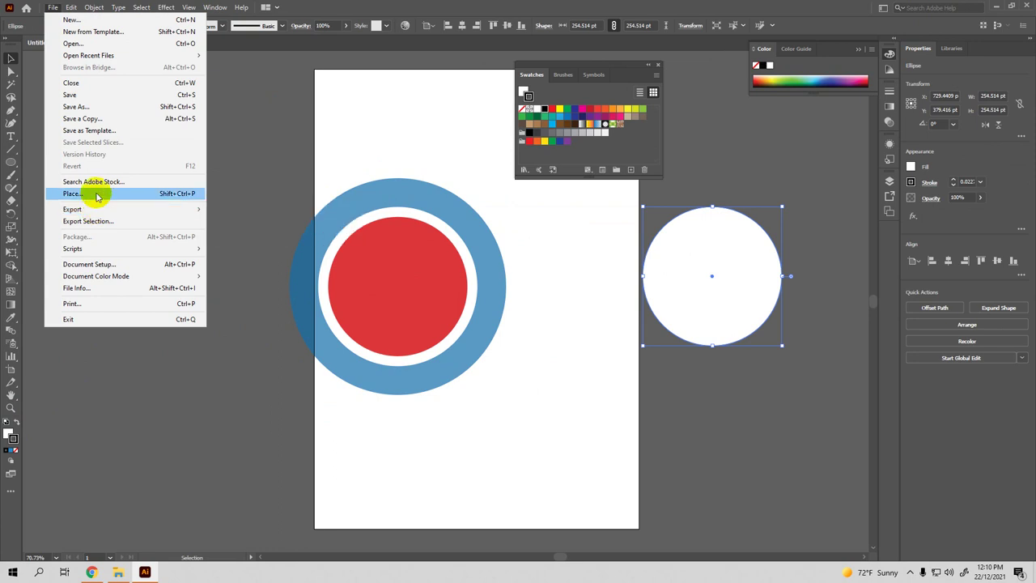
pyautogui.click(96, 195)
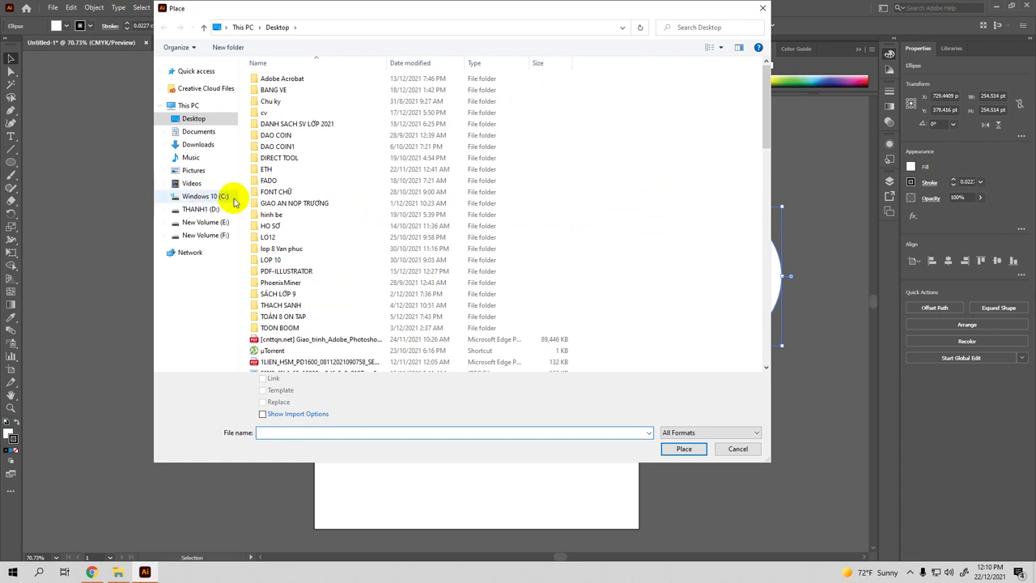
pyautogui.doubleClick(299, 123)
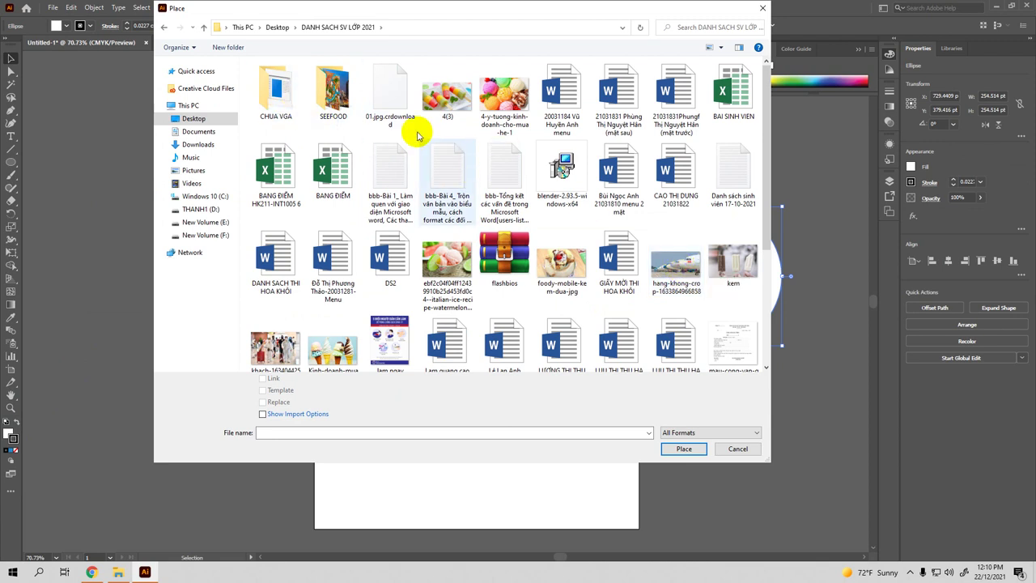
pyautogui.doubleClick(334, 95)
pyautogui.doubleClick(402, 103)
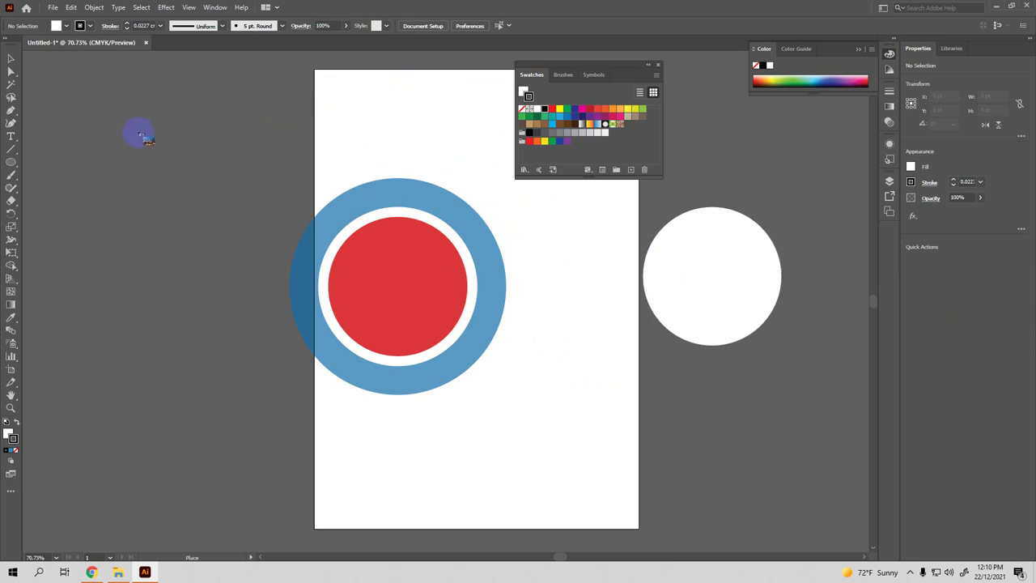
pyautogui.click(129, 129)
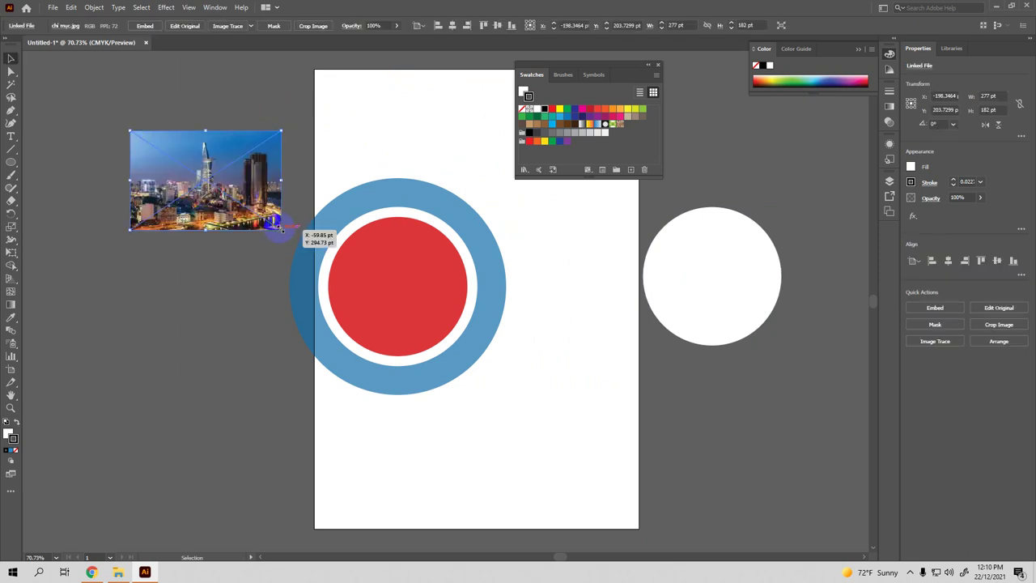
pyautogui.moveTo(279, 229); pyautogui.dragTo(279, 229)
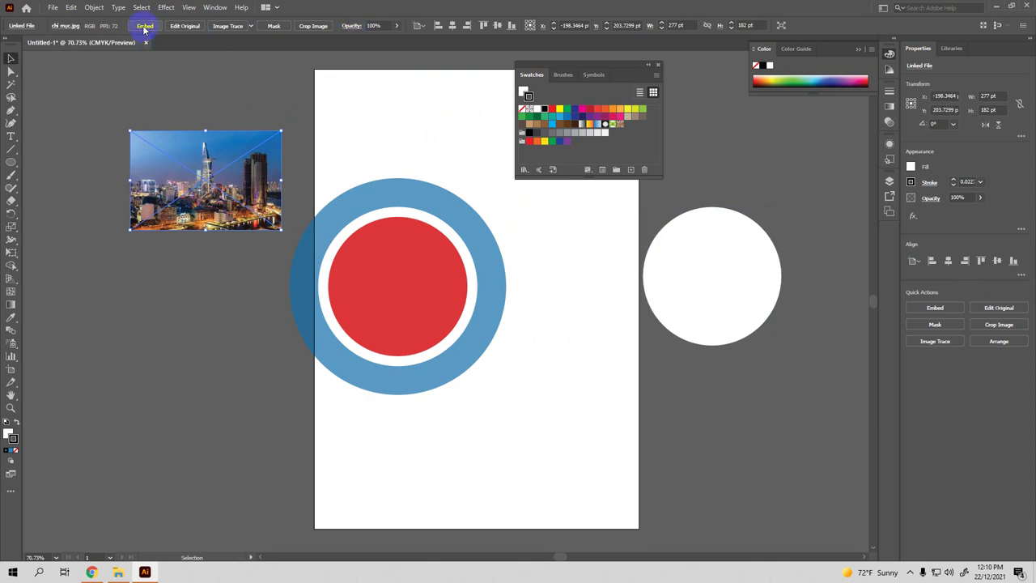
# Embed the city photo, scale it to about 494.9 × 325.2 pt, and lay it over the circles
pyautogui.click(173, 153)
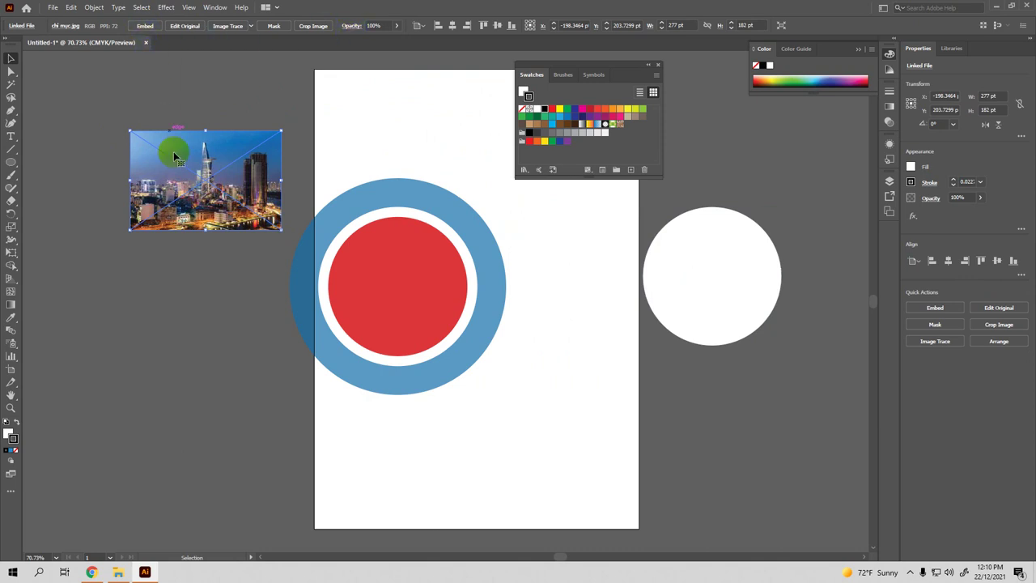
pyautogui.click(143, 27)
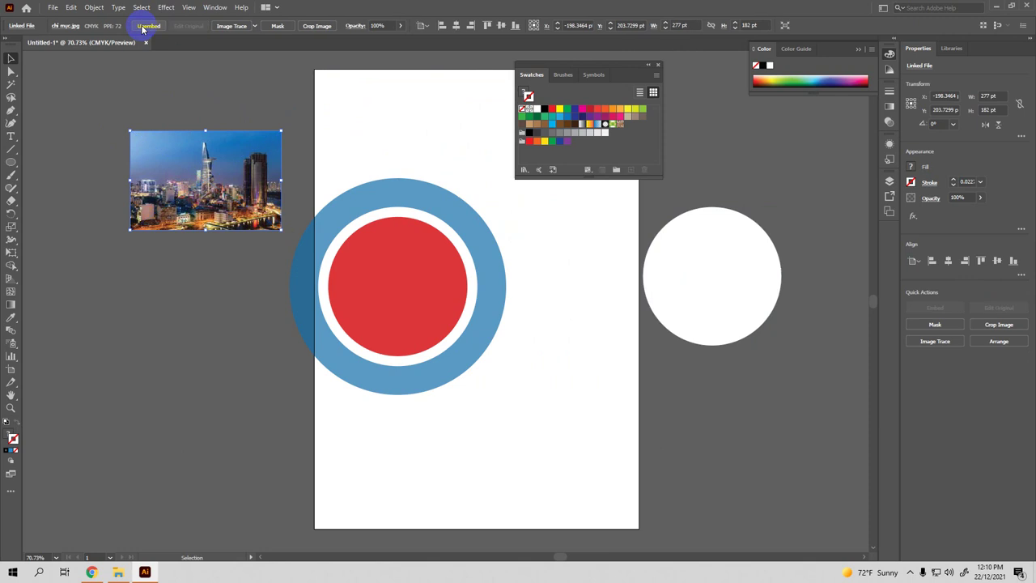
pyautogui.moveTo(282, 230); pyautogui.dragTo(400, 308)
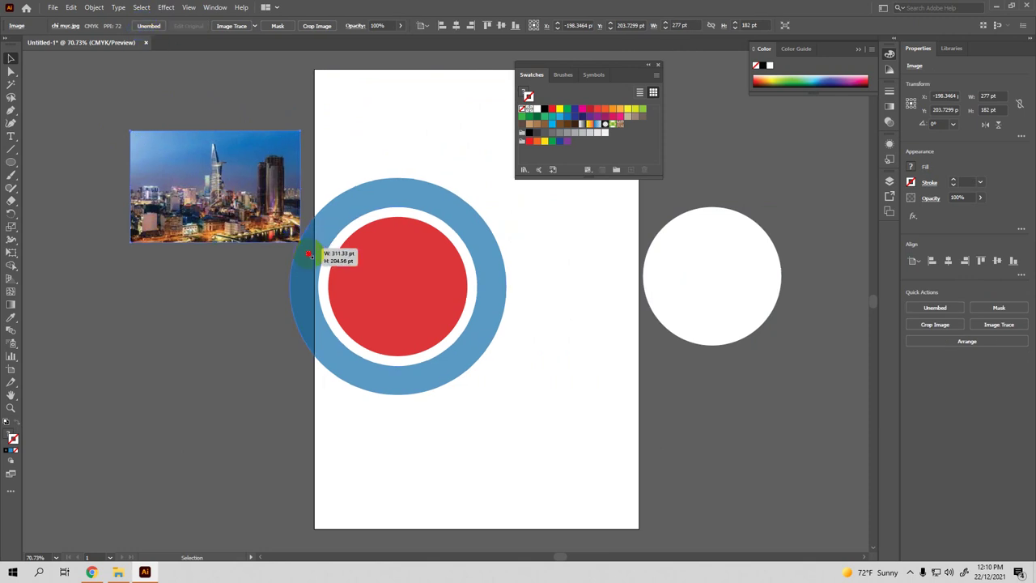
pyautogui.moveTo(237, 216)
pyautogui.mouseDown()
pyautogui.moveTo(436, 331)
pyautogui.moveTo(453, 324)
pyautogui.moveTo(423, 331)
pyautogui.moveTo(466, 301)
pyautogui.moveTo(512, 295)
pyautogui.mouseUp()
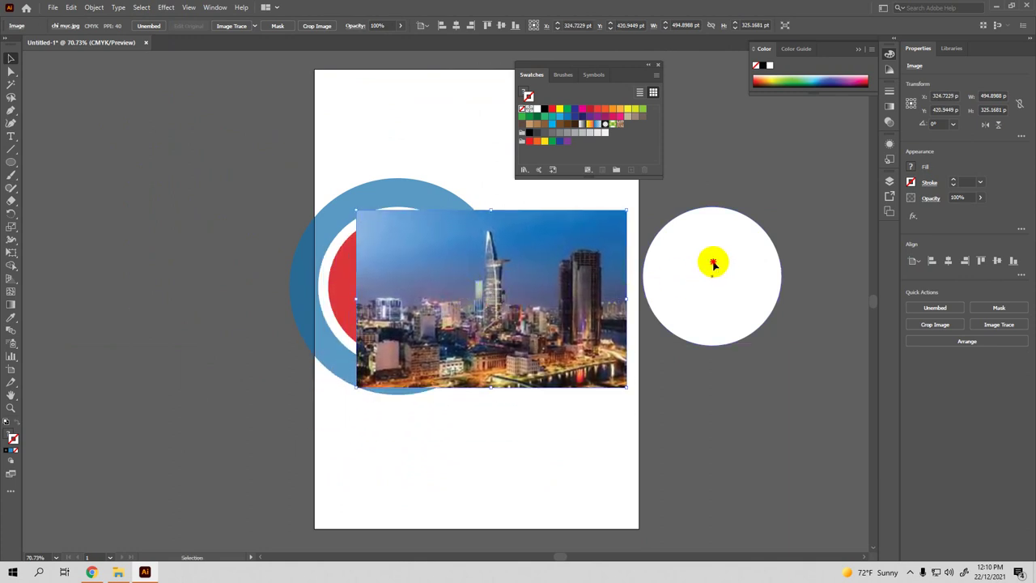
pyautogui.moveTo(730, 270); pyautogui.dragTo(558, 287)
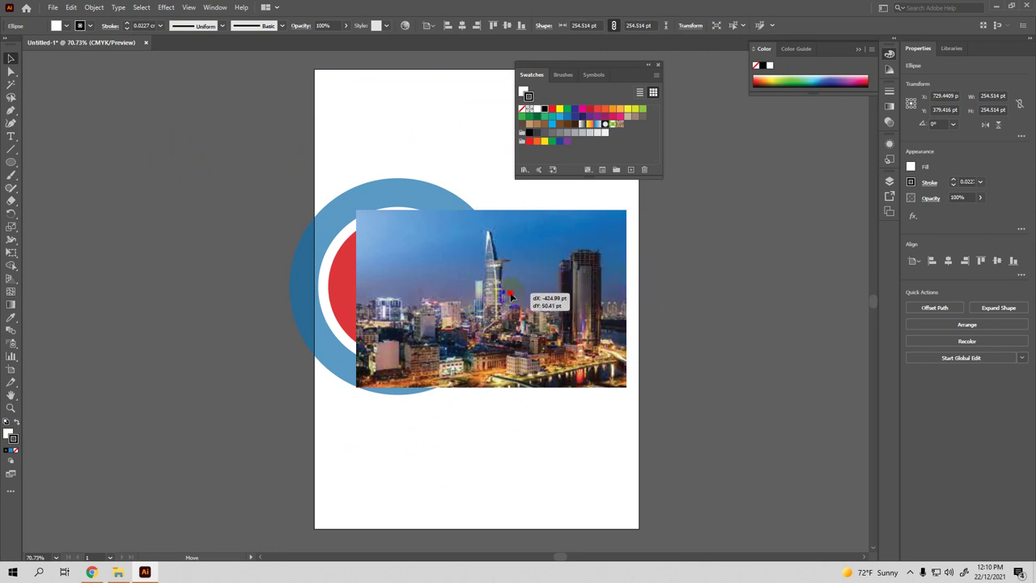
# Keep the white circle in front of the photo, centred near X 324.7 pt, Y 434.9 pt
pyautogui.moveTo(558, 288); pyautogui.dragTo(745, 276)
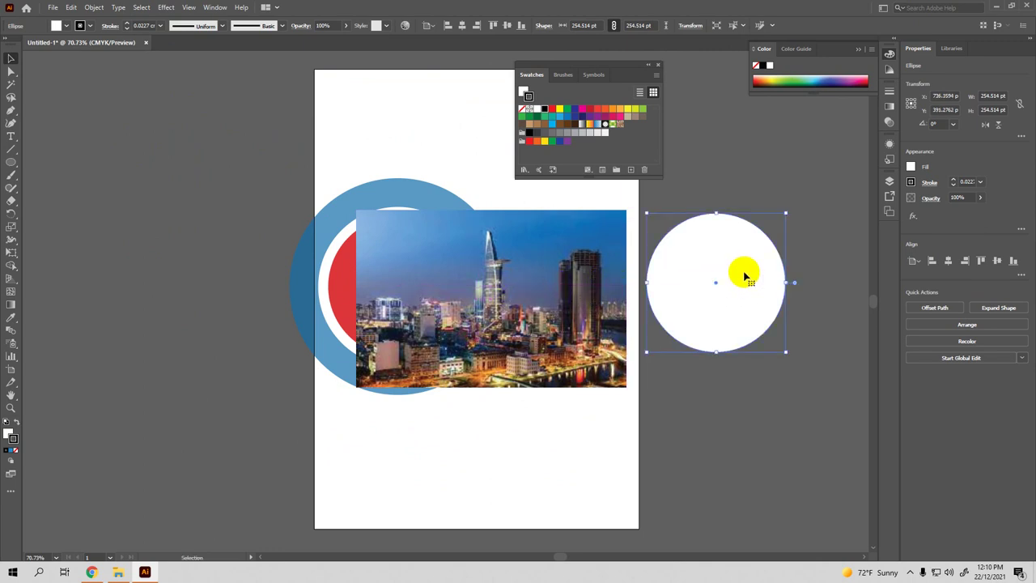
pyautogui.press('a')
pyautogui.moveTo(752, 272); pyautogui.dragTo(530, 293)
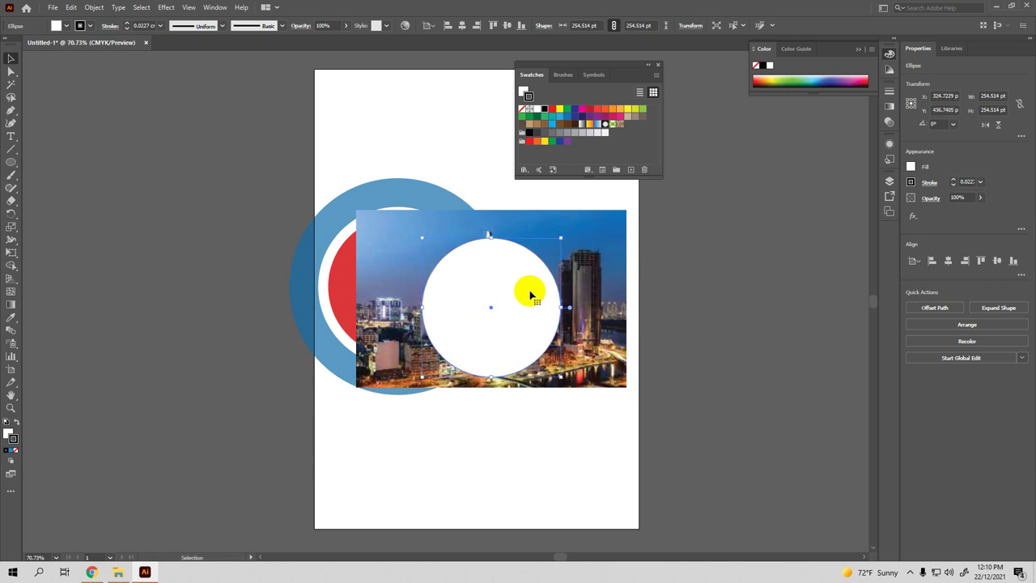
pyautogui.hotkey('ctrl', '[')
pyautogui.hotkey('ctrl', 'z')
pyautogui.hotkey('ctrl', '[')
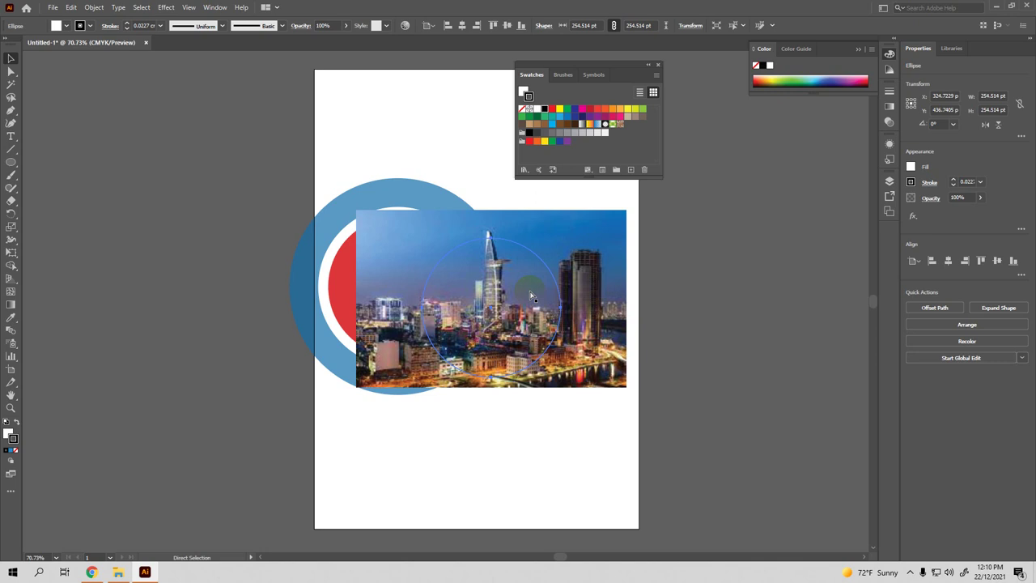
pyautogui.hotkey('ctrl', 'z')
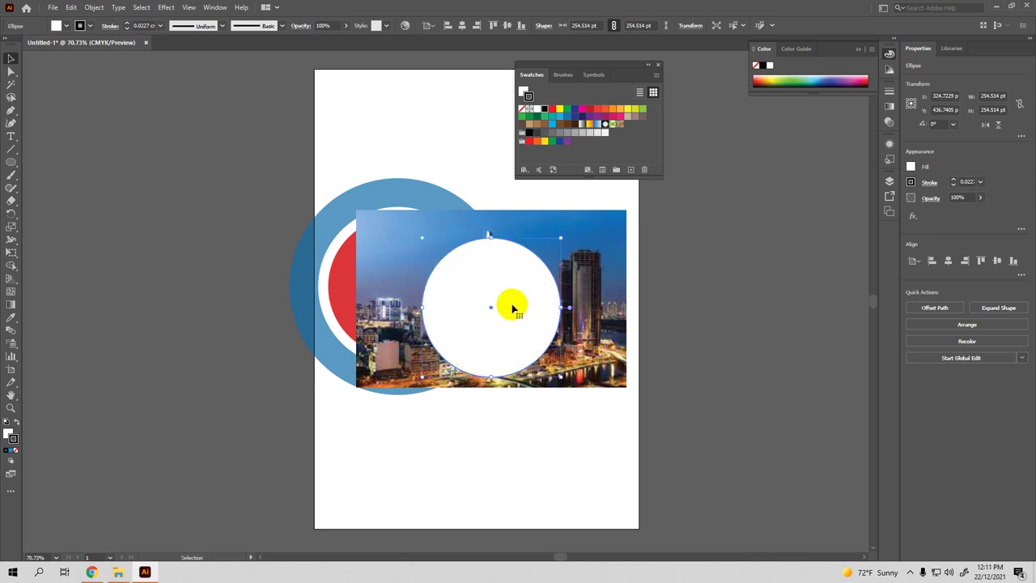
pyautogui.moveTo(509, 308); pyautogui.dragTo(505, 299)
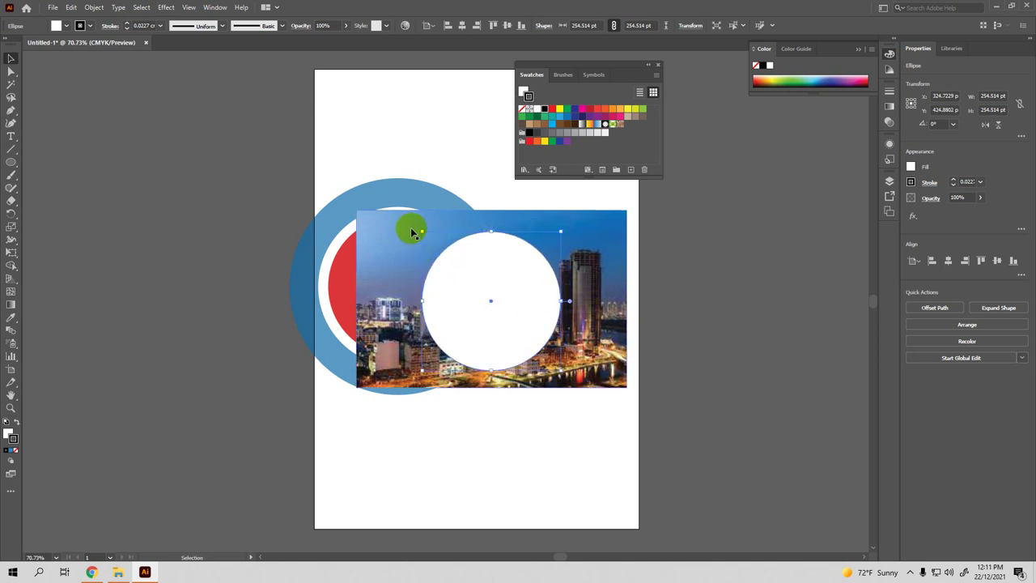
# Clip the city photo to the white circle, making a round 254.5 × 254.5 pt clip group
pyautogui.keyDown('shift'); pyautogui.click(599, 246); pyautogui.keyUp('shift')
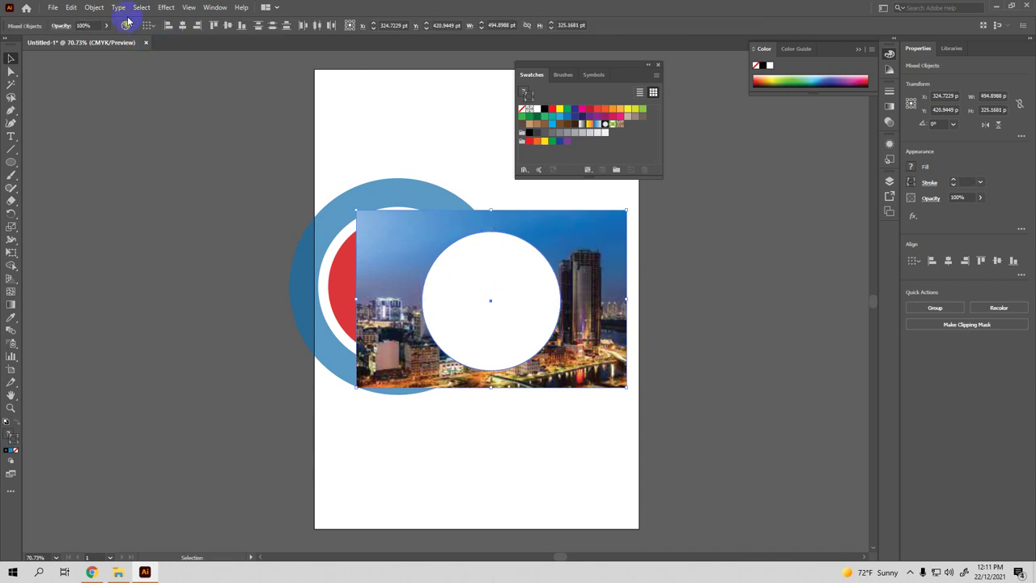
pyautogui.click(95, 8)
pyautogui.moveTo(121, 374)
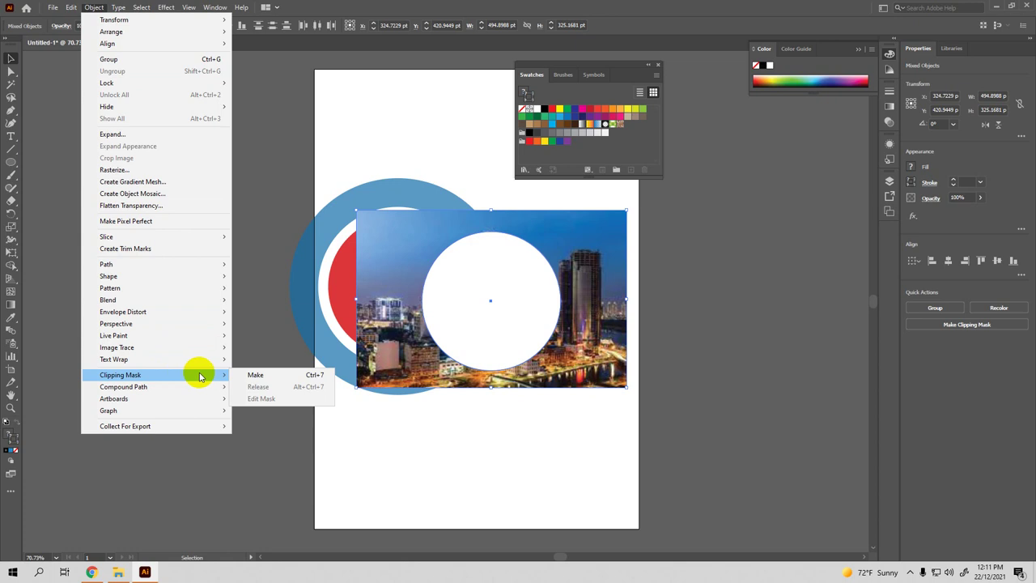
pyautogui.click(255, 374)
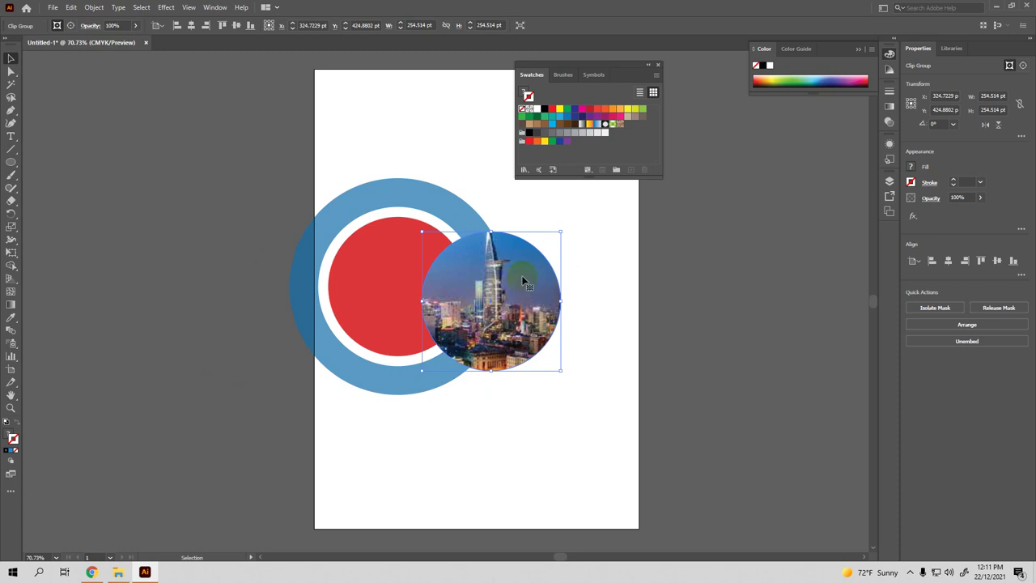
pyautogui.rightClick(522, 279)
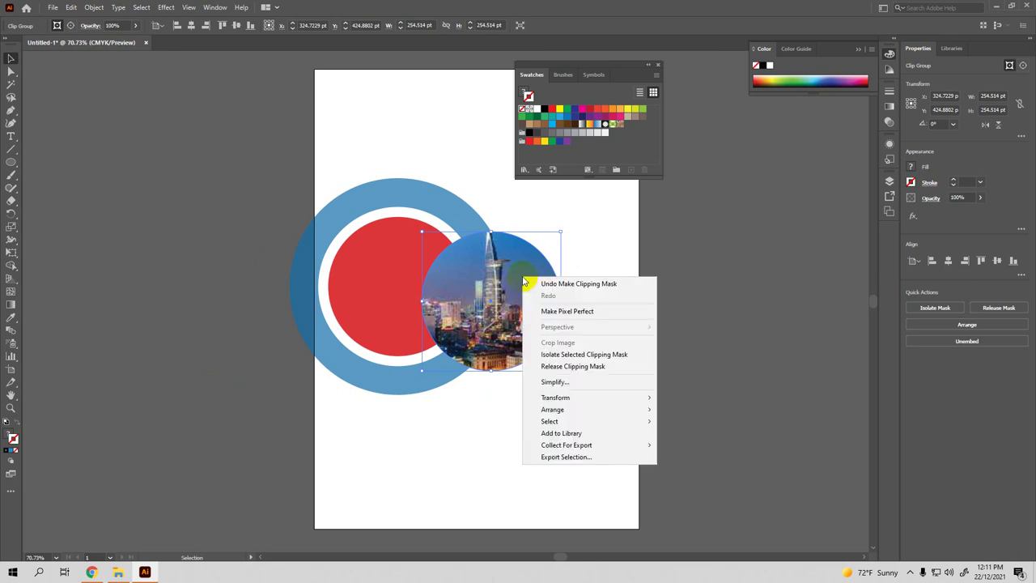
pyautogui.press('Escape')
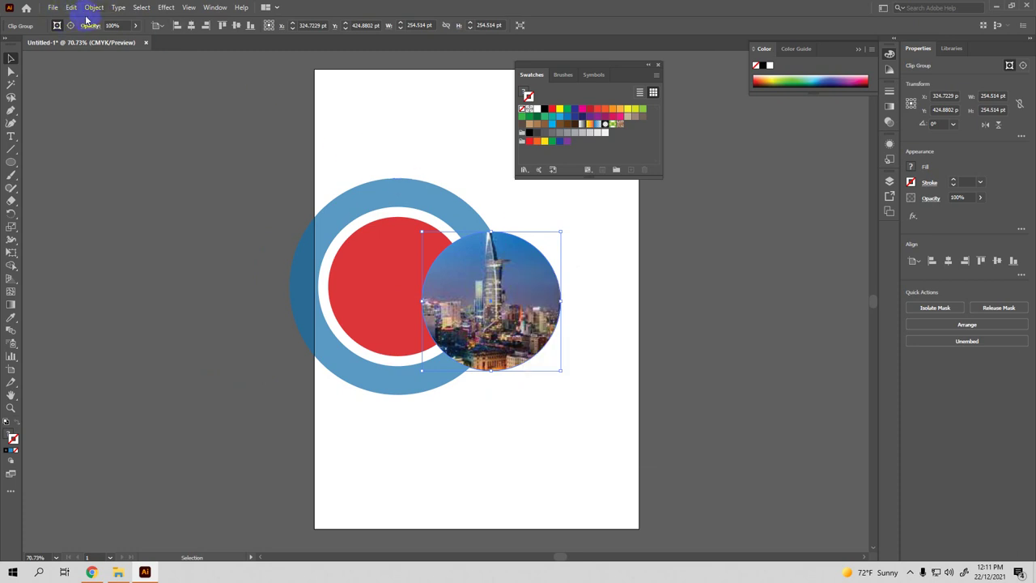
pyautogui.click(93, 7)
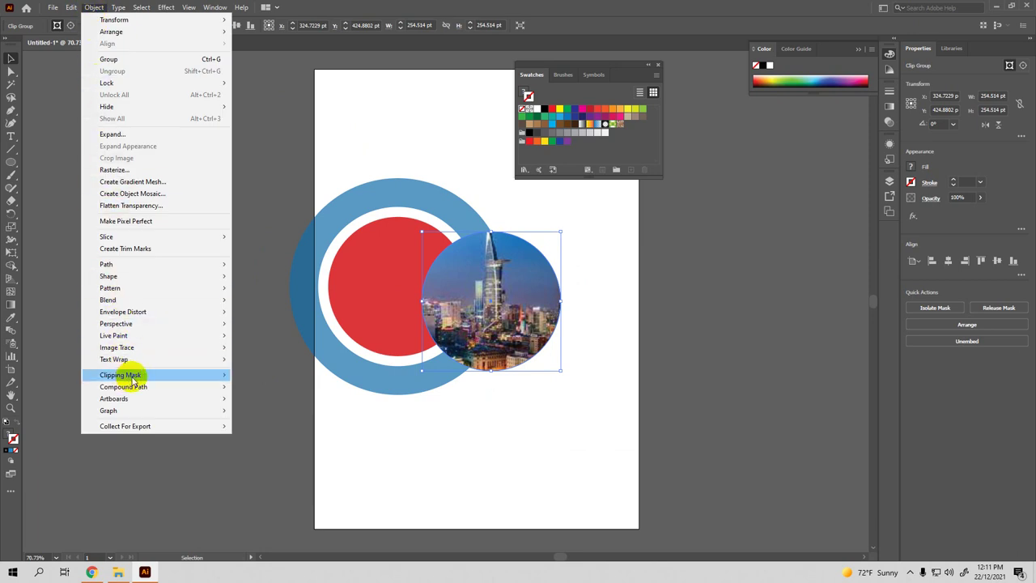
pyautogui.moveTo(120, 375)
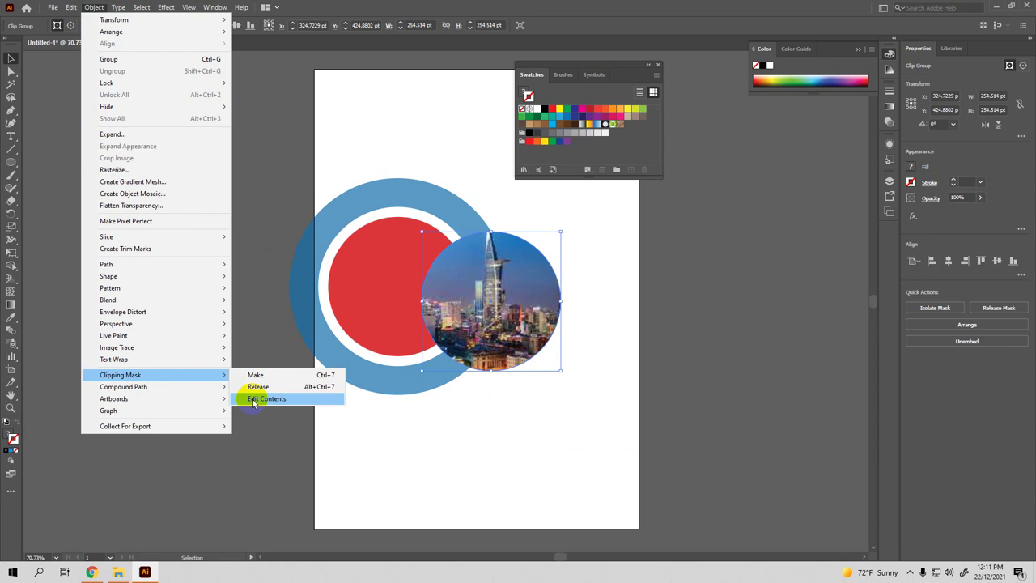
# Scale the masked city photo to about 403.5 × 265.1 pt and slide it to frame the towers
pyautogui.click(253, 399)
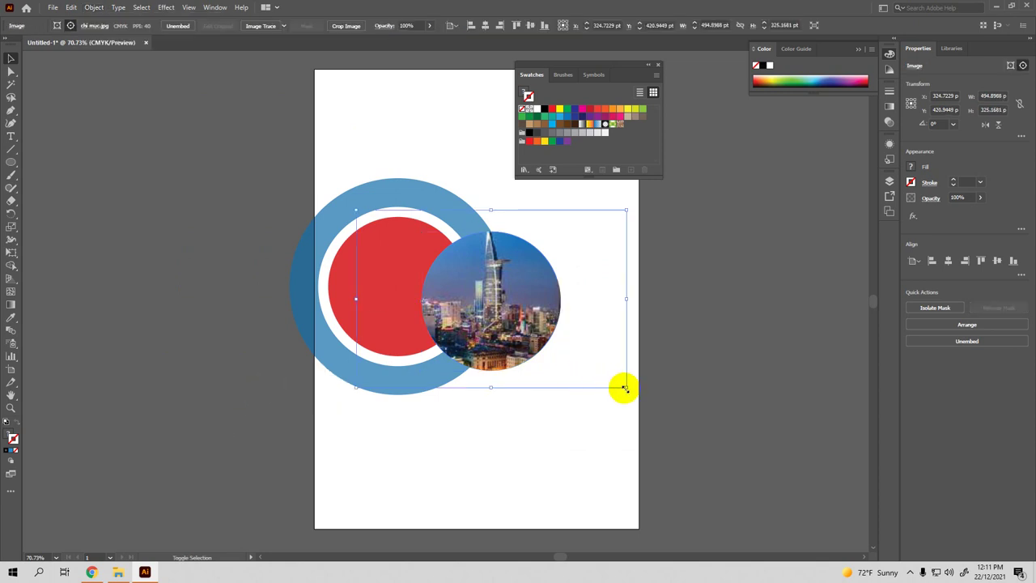
pyautogui.moveTo(622, 388); pyautogui.dragTo(604, 372)
pyautogui.moveTo(604, 210)
pyautogui.mouseDown()
pyautogui.moveTo(591, 227)
pyautogui.moveTo(564, 230)
pyautogui.mouseUp()
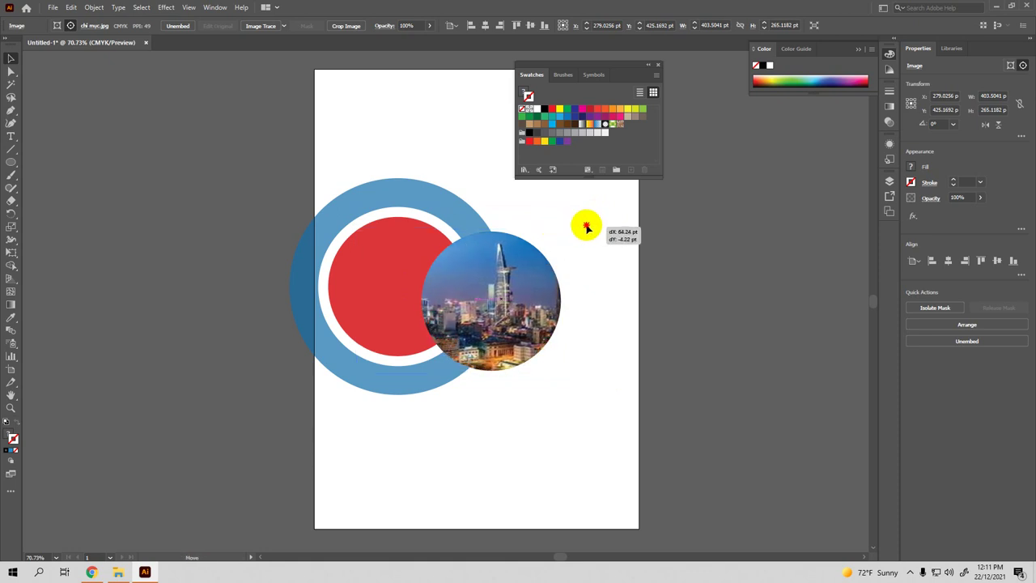
pyautogui.moveTo(564, 230); pyautogui.dragTo(541, 230)
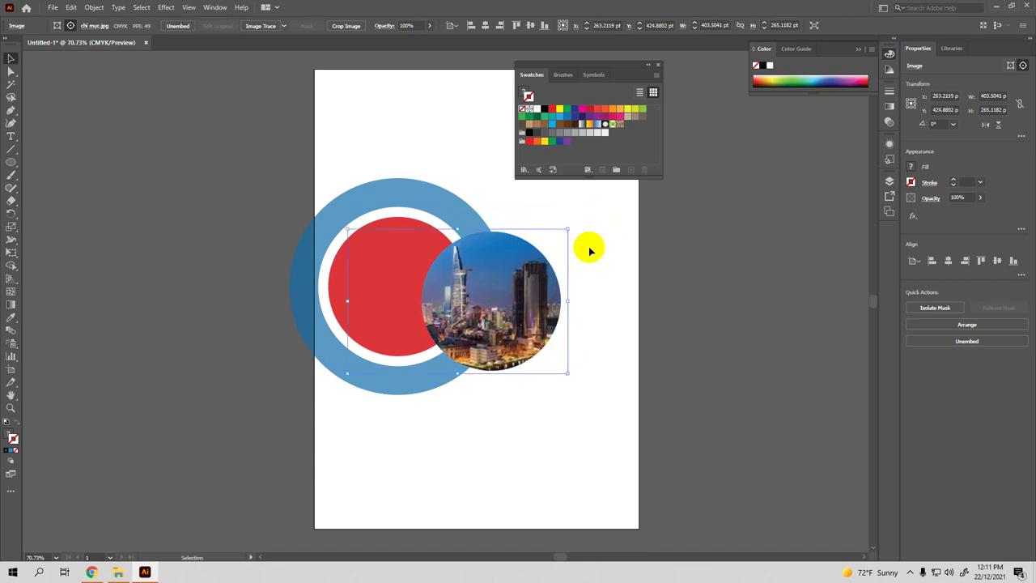
pyautogui.click(699, 310)
pyautogui.click(559, 304)
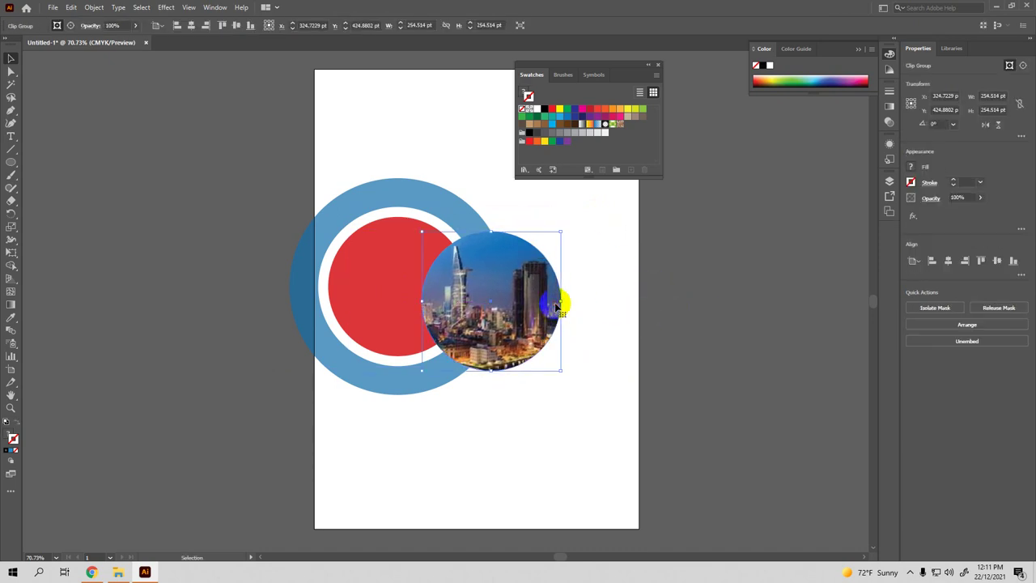
# Align the round photo with the red circle, centring it horizontally and vertically
pyautogui.keyDown('shift'); pyautogui.click(344, 254); pyautogui.keyUp('shift')
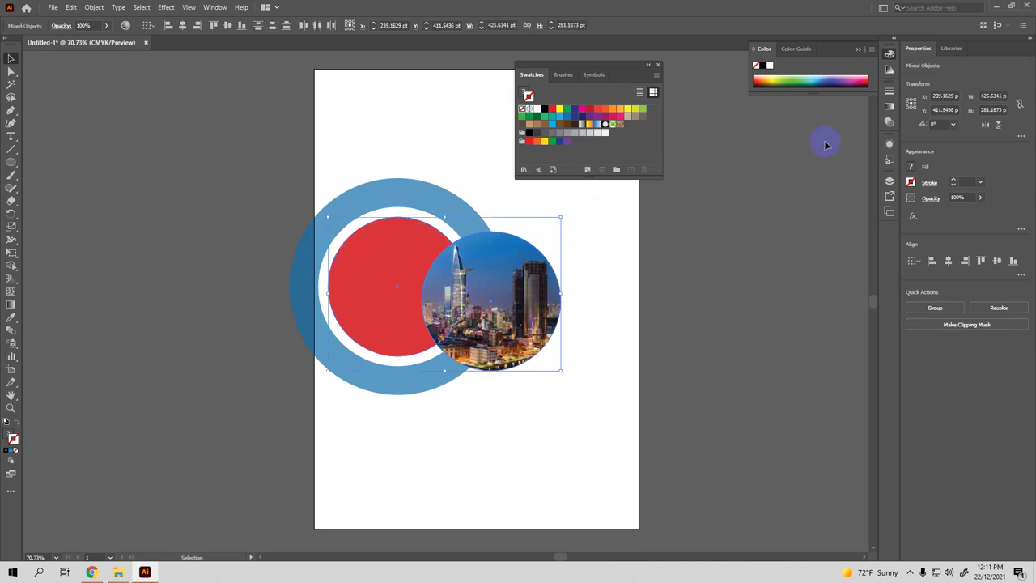
pyautogui.click(931, 261)
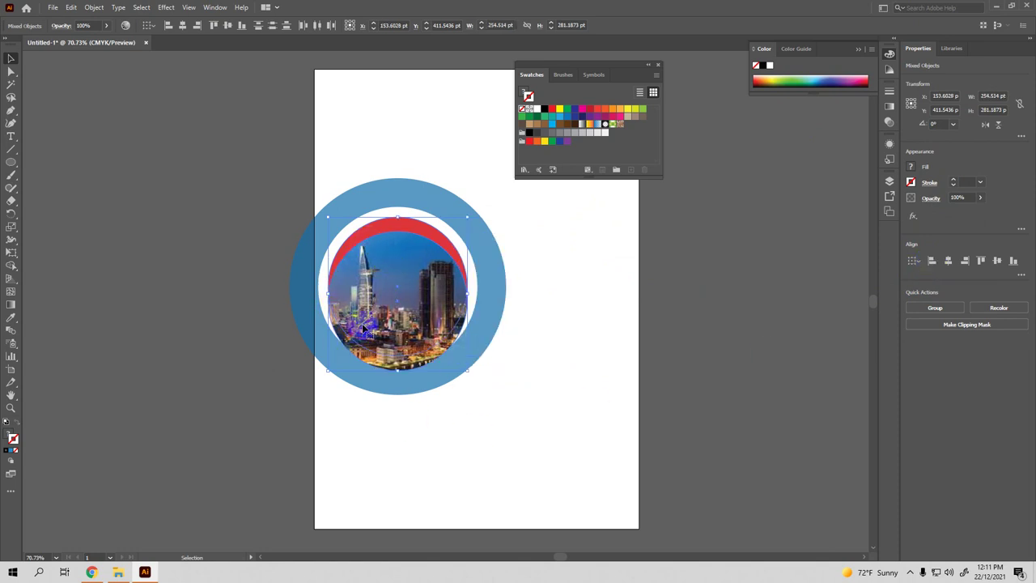
pyautogui.click(950, 261)
pyautogui.click(997, 260)
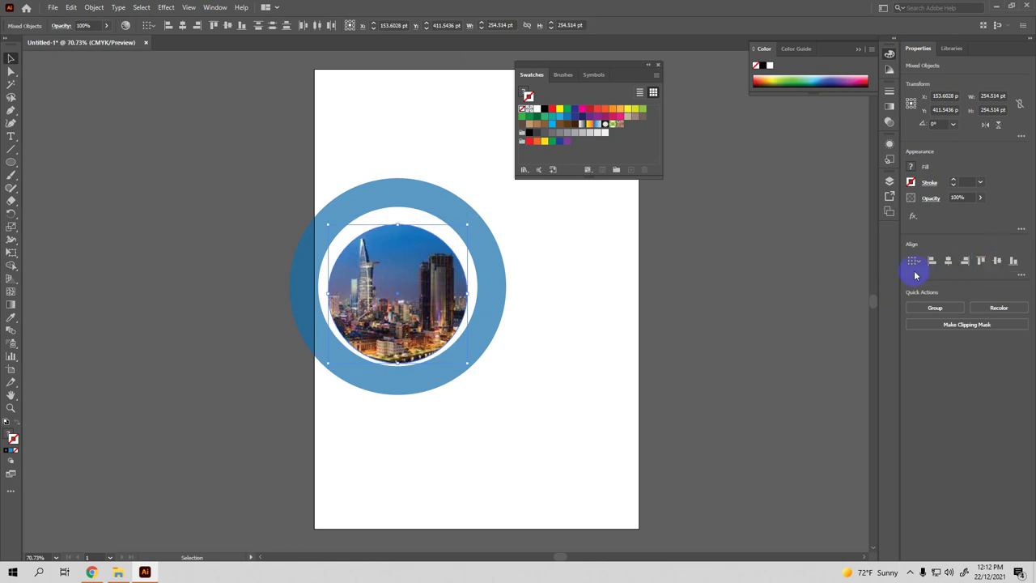
# Select the photo and blue ring together and centre them vertically, then deselect
pyautogui.click(434, 272)
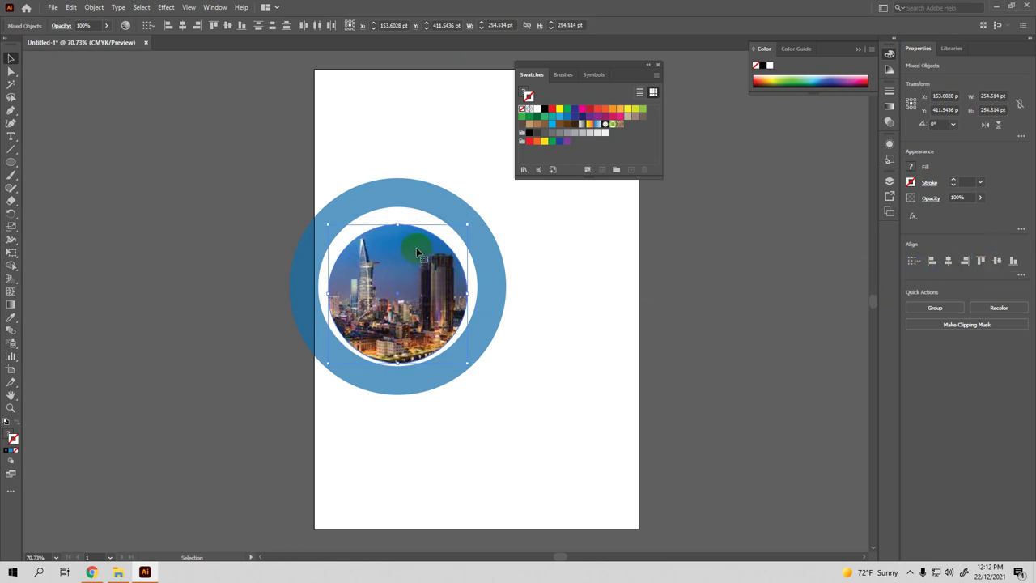
pyautogui.press('a')
pyautogui.press('v')
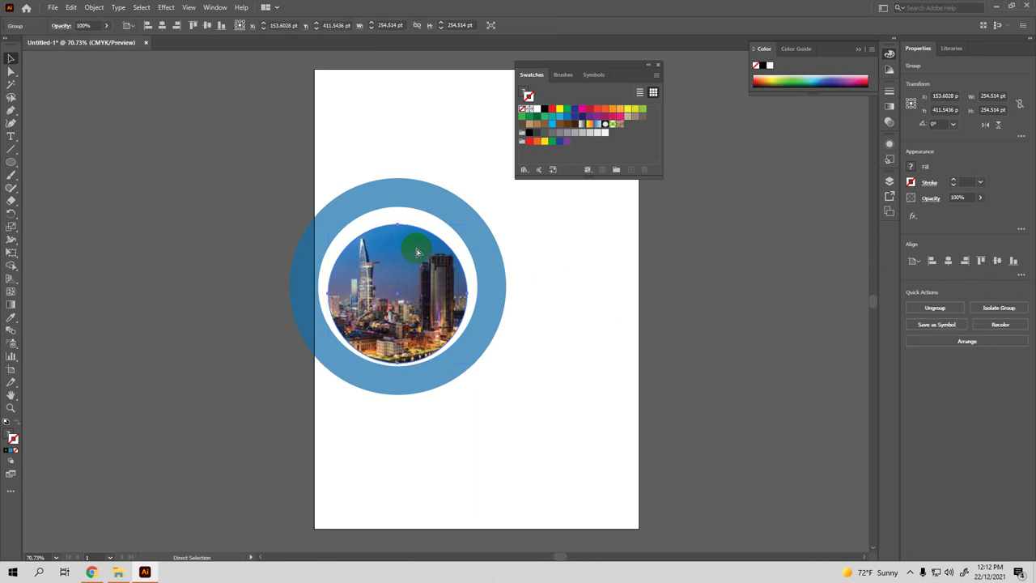
pyautogui.keyDown('shift'); pyautogui.click(433, 209); pyautogui.keyUp('shift')
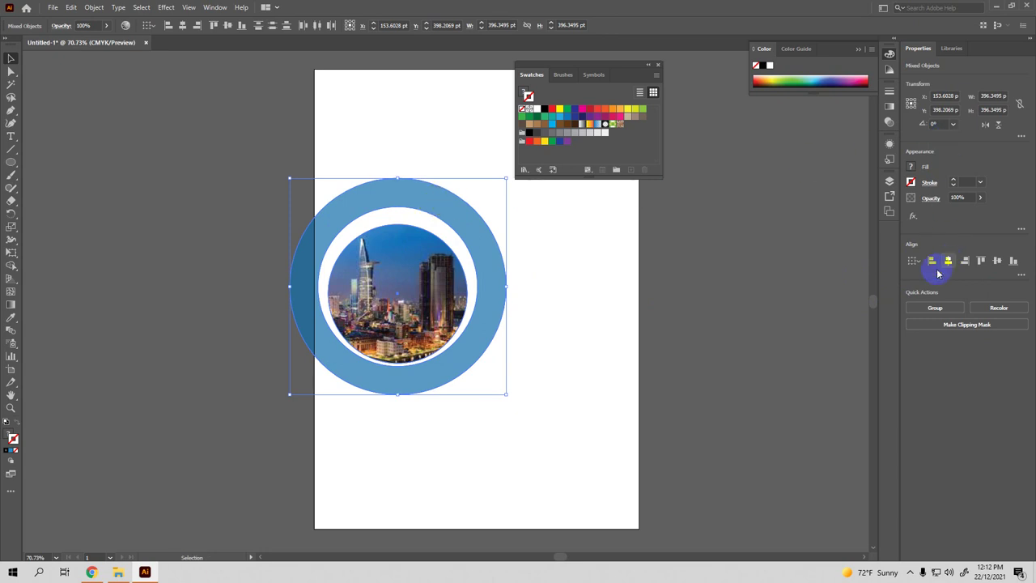
pyautogui.click(997, 261)
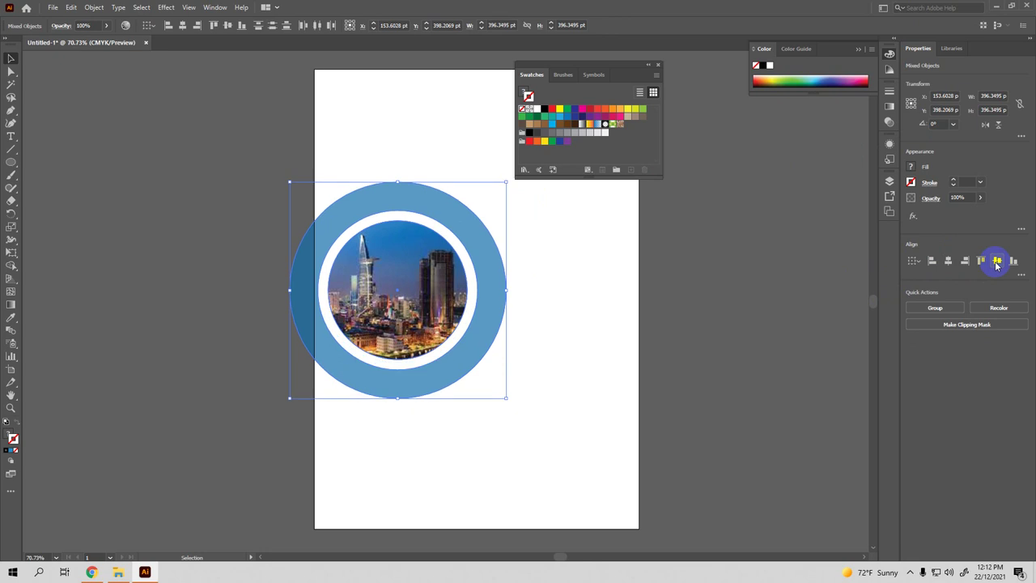
pyautogui.click(784, 288)
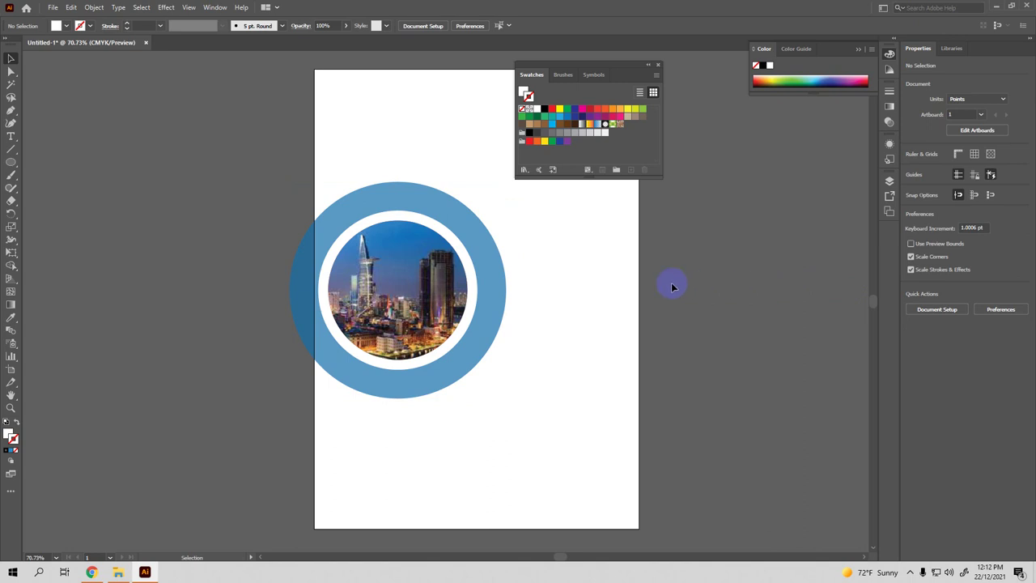
# Copy the blue ring down-right, then undo the copy and clear the selection
pyautogui.click(469, 237)
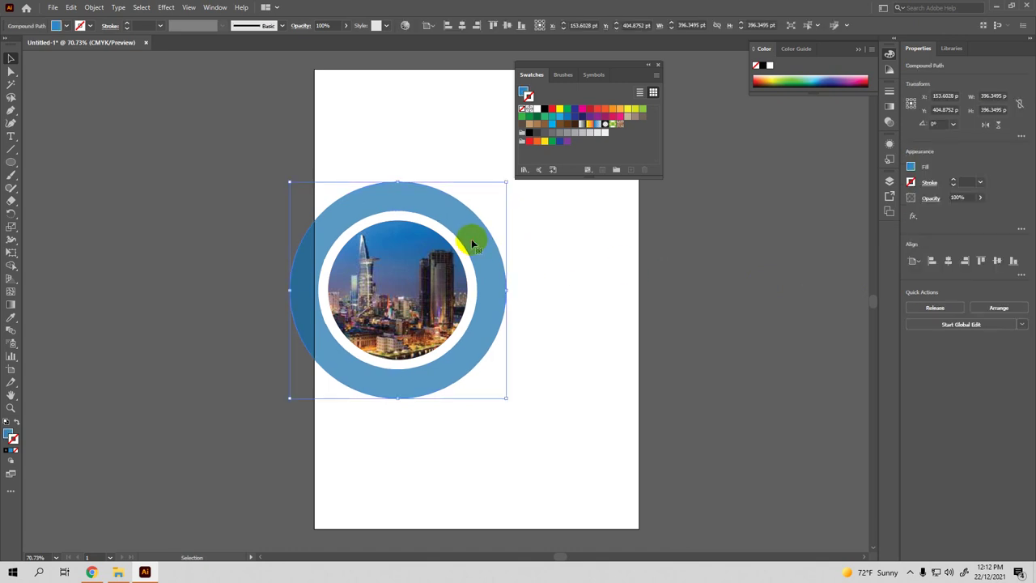
pyautogui.moveTo(471, 243); pyautogui.dragTo(542, 344)
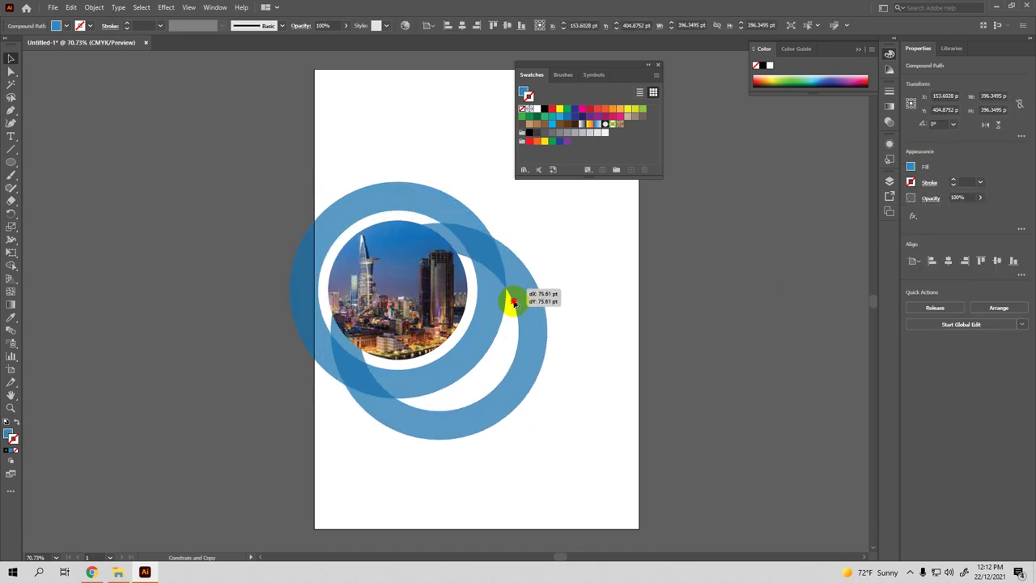
pyautogui.hotkey('ctrl', 'z')
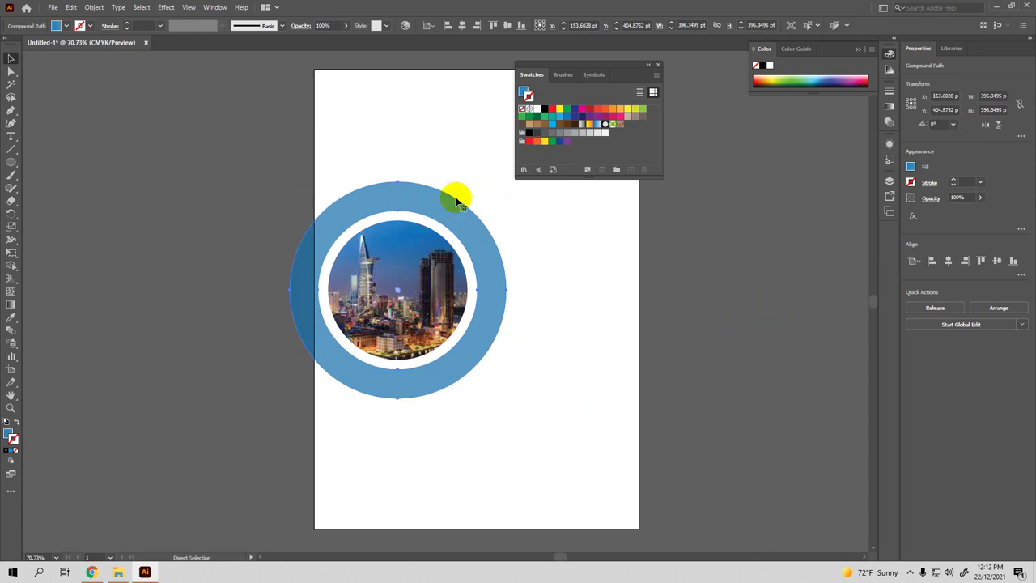
pyautogui.click(224, 153)
# Group the ring and photo, then duplicate the group down and to the right
pyautogui.moveTo(322, 153); pyautogui.dragTo(531, 404)
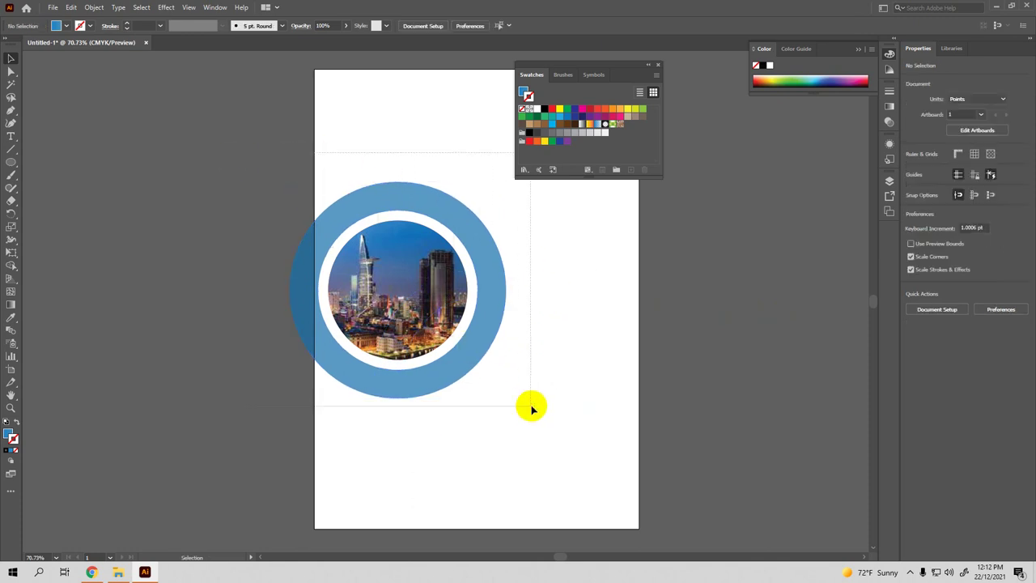
pyautogui.press('a')
pyautogui.hotkey('ctrl', 'g')
pyautogui.press('v')
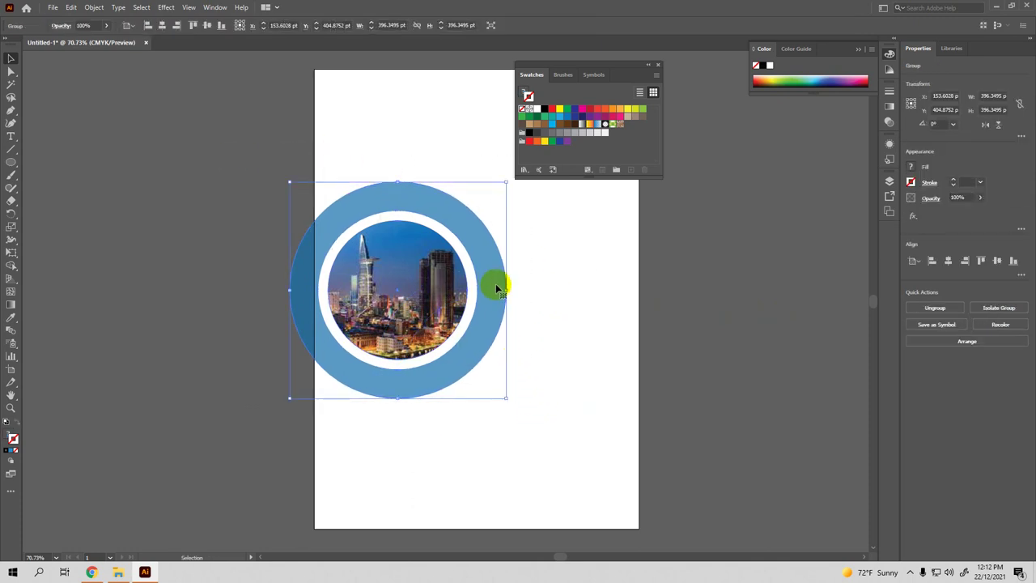
pyautogui.hotkey('ctrl', 'shift', 'a')
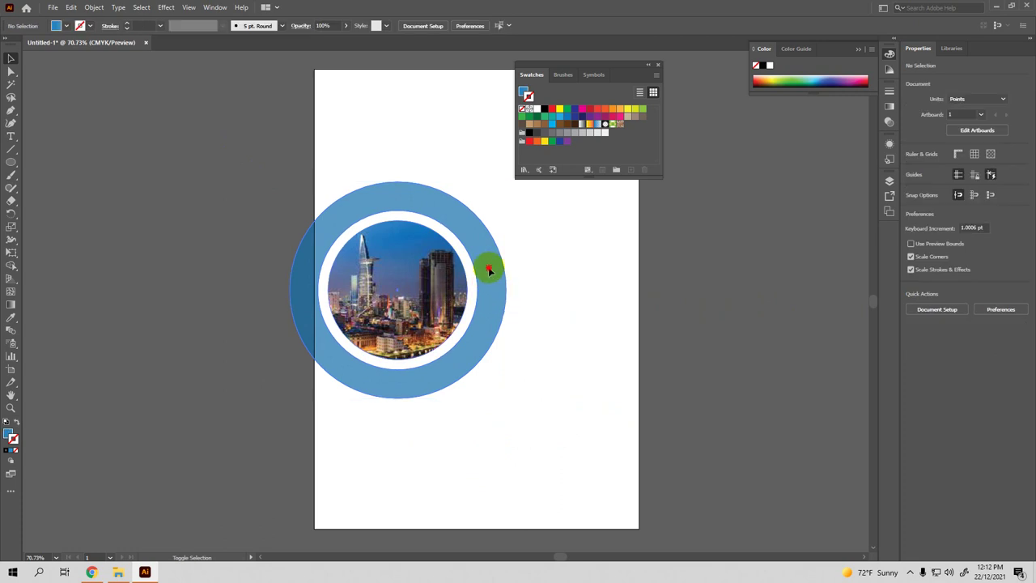
pyautogui.moveTo(487, 278); pyautogui.dragTo(580, 394)
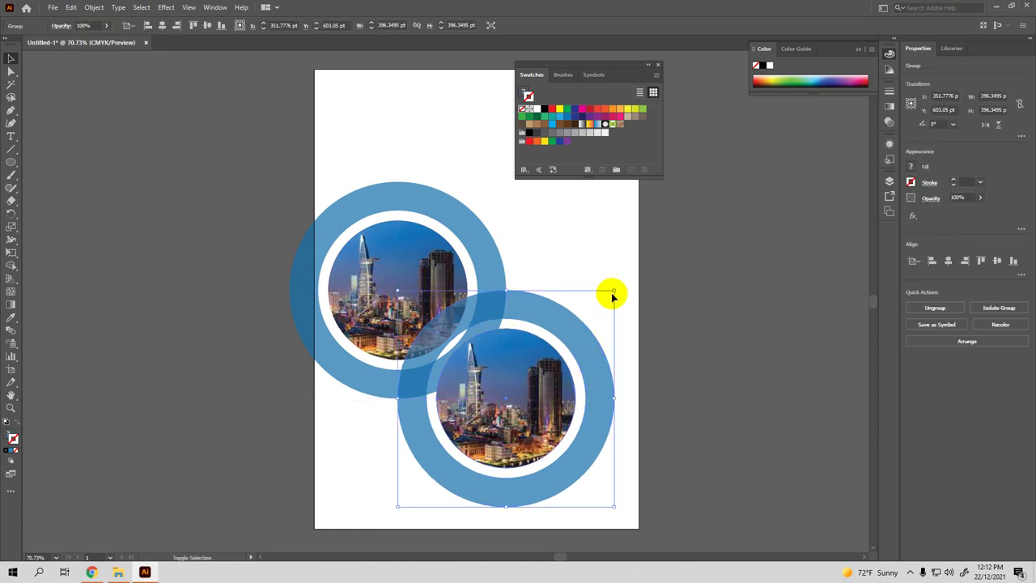
# Scale the duplicate group down to 216.0622 pt square, tucked against the big ring's lower right
pyautogui.moveTo(611, 290); pyautogui.dragTo(548, 370)
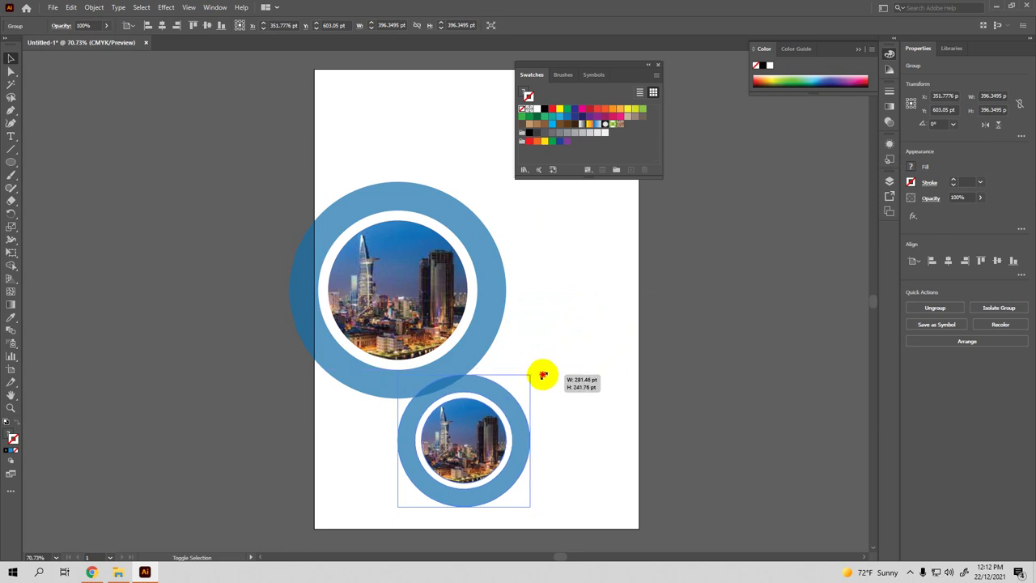
pyautogui.moveTo(548, 370); pyautogui.dragTo(535, 386)
pyautogui.moveTo(500, 417); pyautogui.dragTo(505, 390)
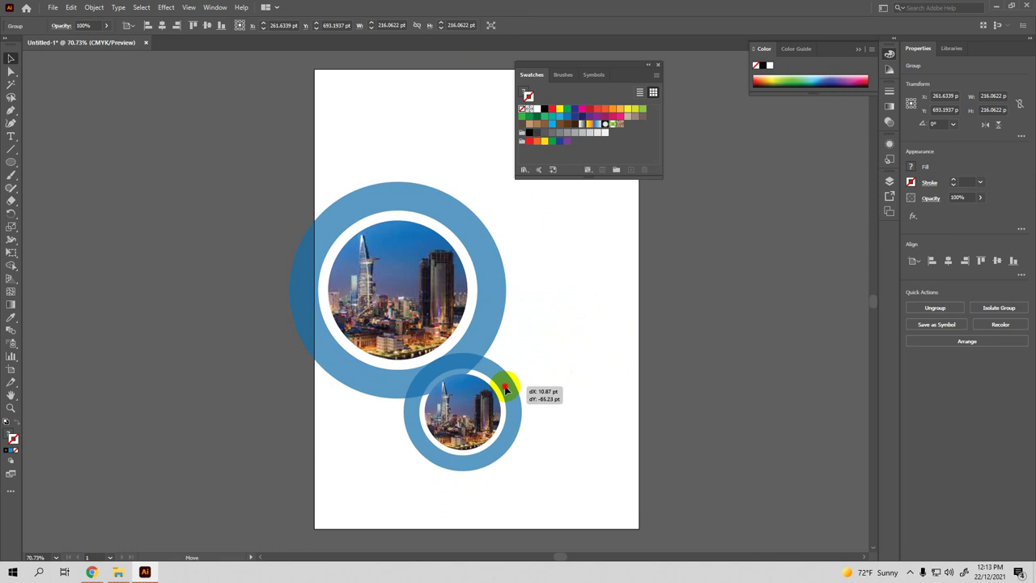
pyautogui.moveTo(505, 390); pyautogui.dragTo(513, 387)
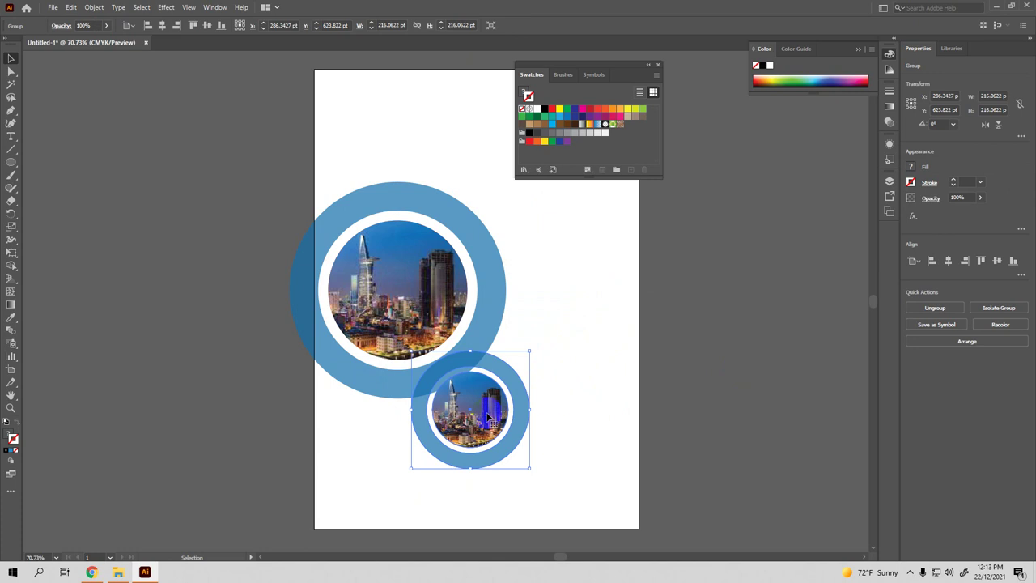
pyautogui.click(701, 391)
pyautogui.click(469, 398)
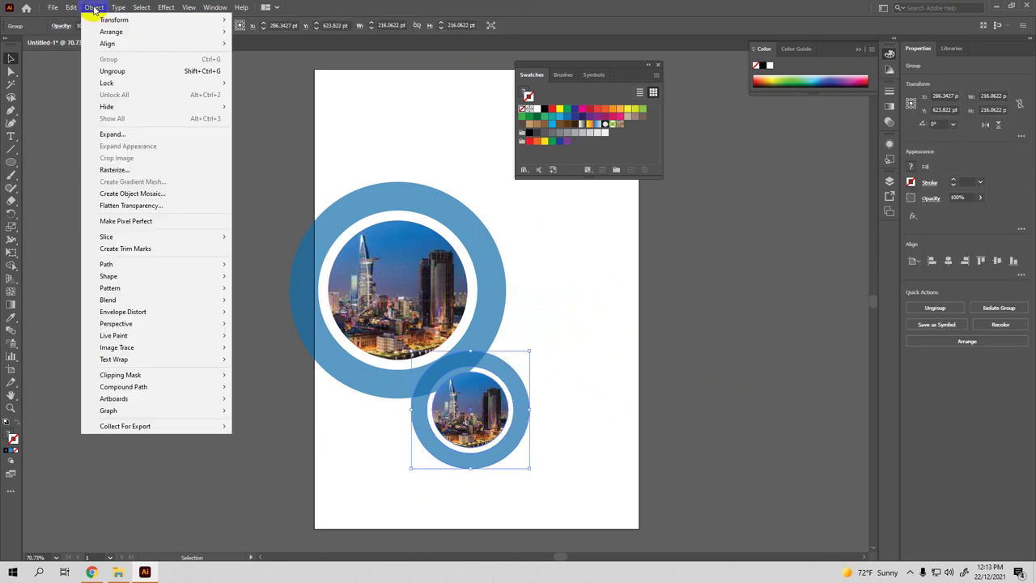
# Ungroup the small copy and delete its photo circle
pyautogui.click(111, 71)
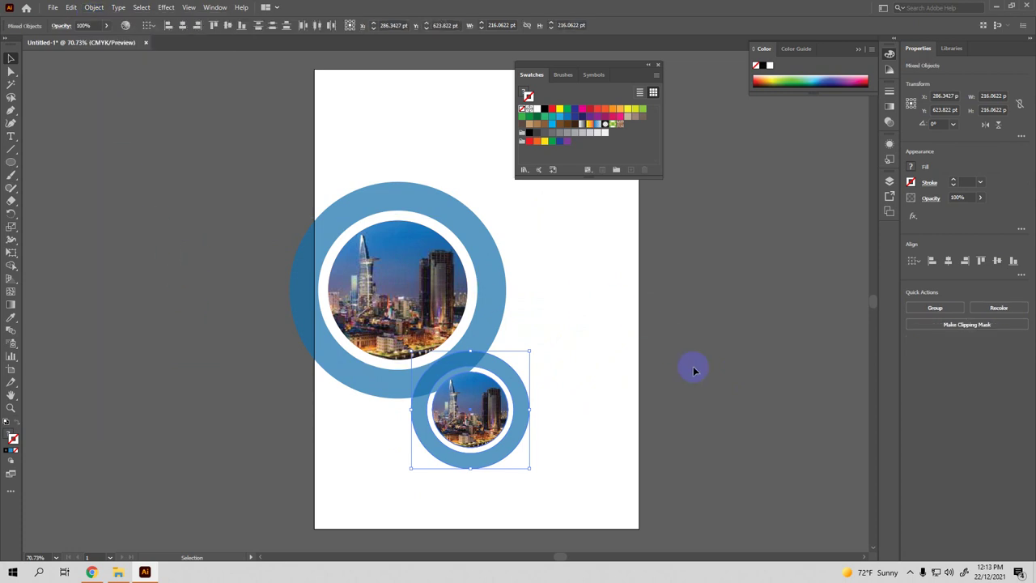
pyautogui.click(710, 288)
pyautogui.moveTo(602, 65); pyautogui.dragTo(764, 149)
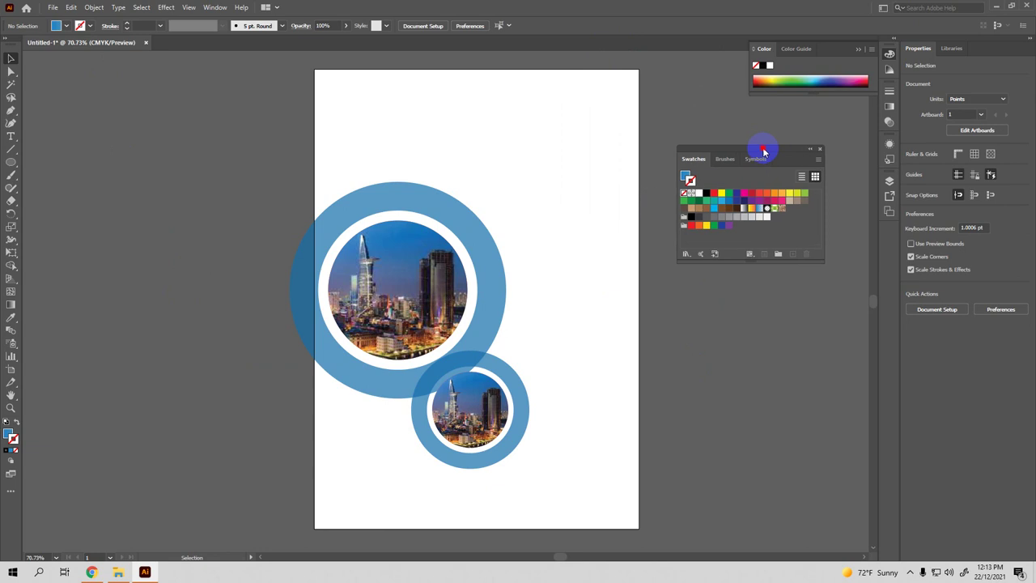
pyautogui.click(484, 404)
pyautogui.press('Delete')
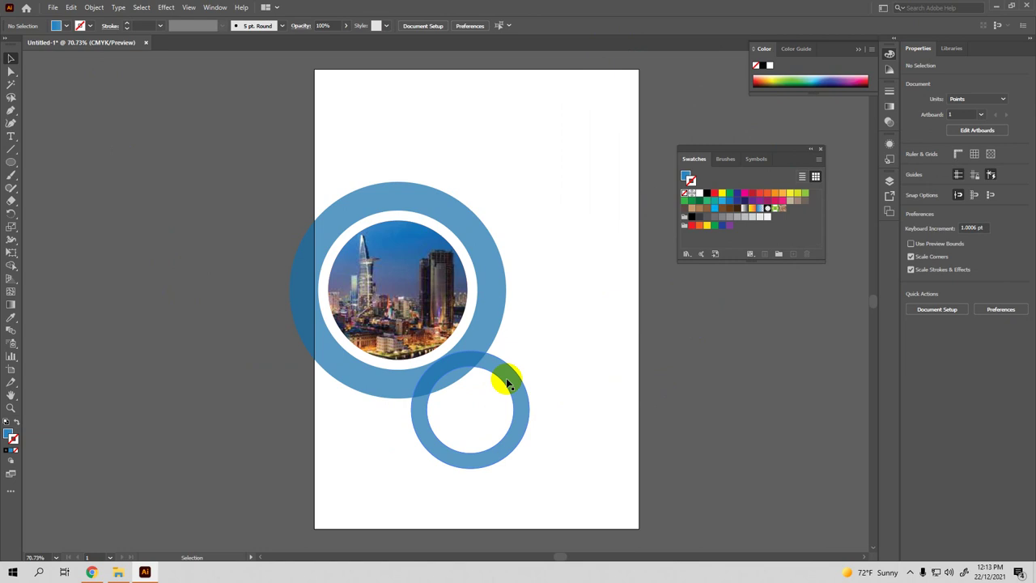
# Shrink the empty small ring to 195.1198 × 195.1198 pt
pyautogui.click(507, 383)
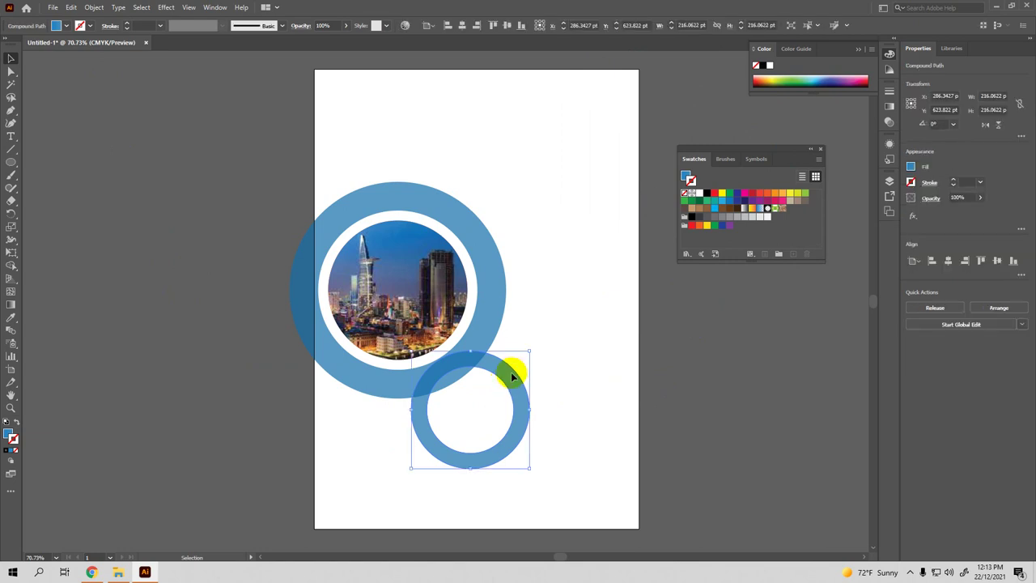
pyautogui.moveTo(530, 351); pyautogui.dragTo(503, 382)
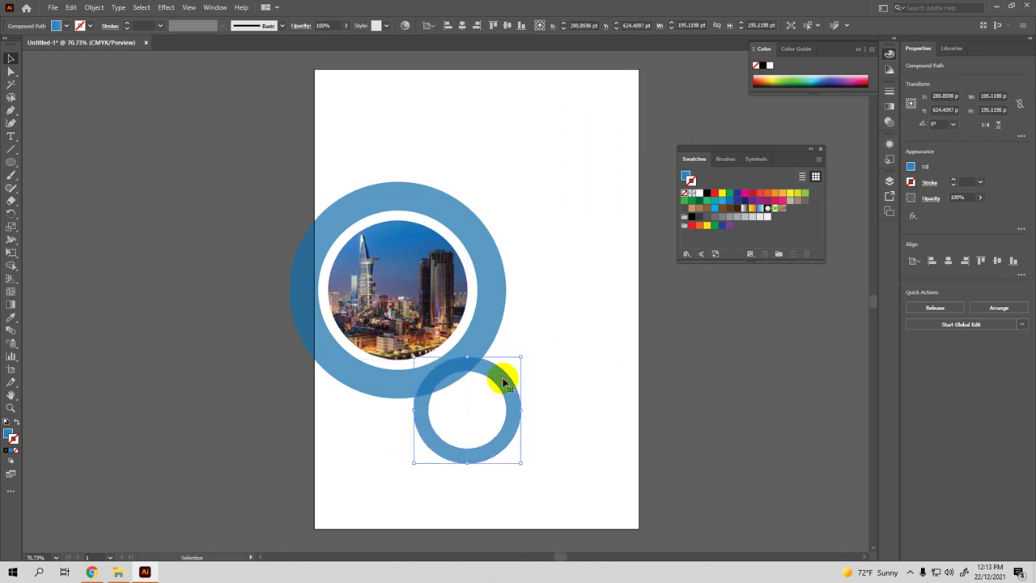
pyautogui.hotkey('ctrl', 'shift', 'a')
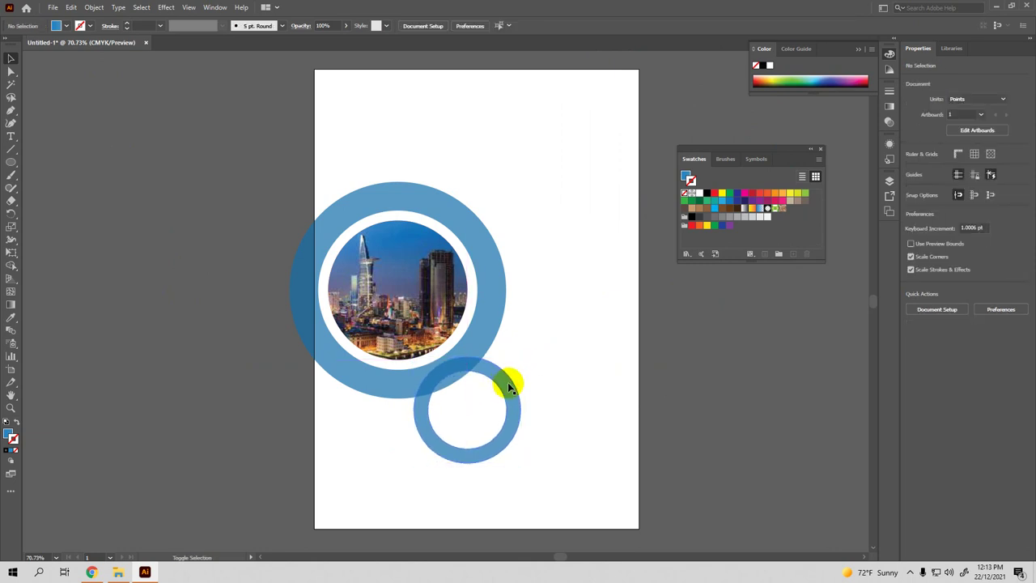
# Duplicate the small ring as a slightly larger 209.5173 pt copy
pyautogui.click(507, 390)
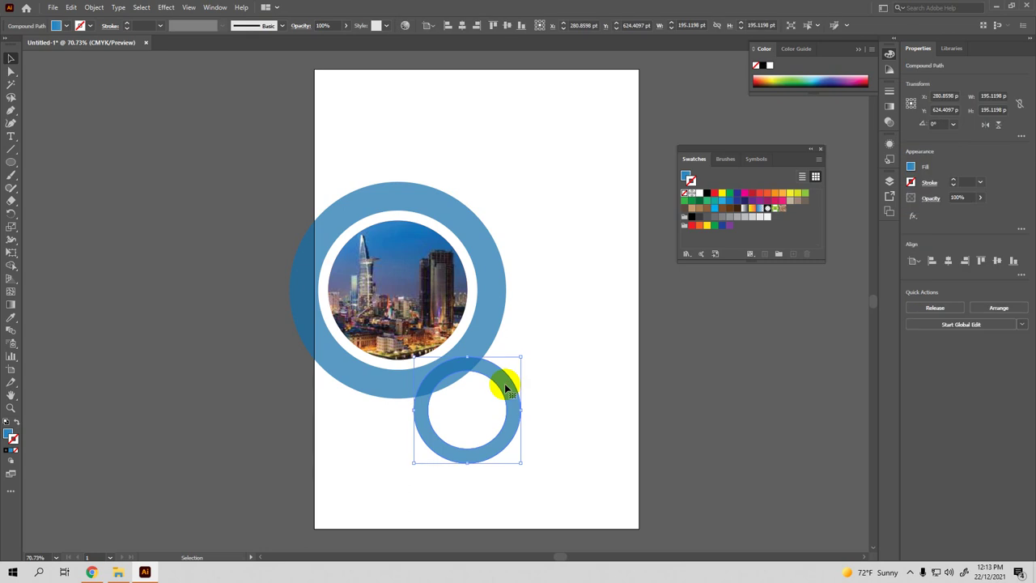
pyautogui.moveTo(505, 389)
pyautogui.keyDown('alt'); pyautogui.mouseDown()
pyautogui.moveTo(513, 398)
pyautogui.moveTo(537, 355)
pyautogui.mouseUp(); pyautogui.keyUp('alt')
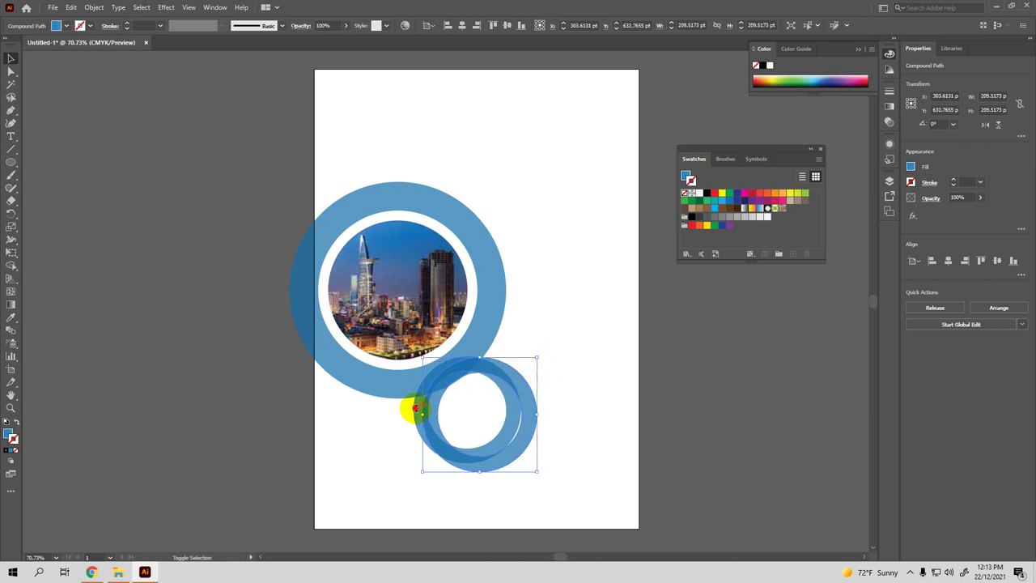
pyautogui.click(948, 260)
pyautogui.click(995, 261)
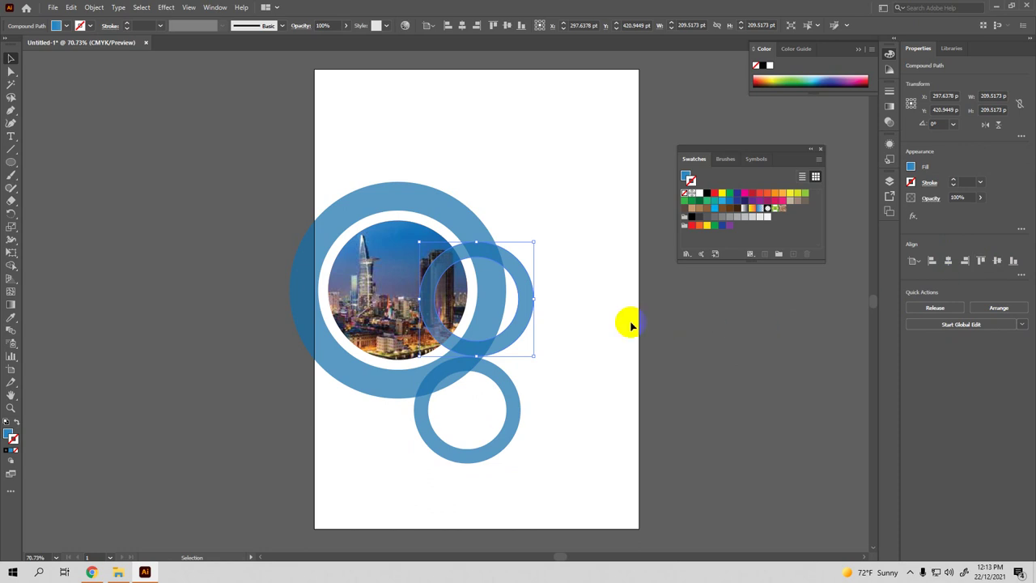
# Centre the two small rings on each other horizontally and vertically, then select the smaller one
pyautogui.click(516, 401)
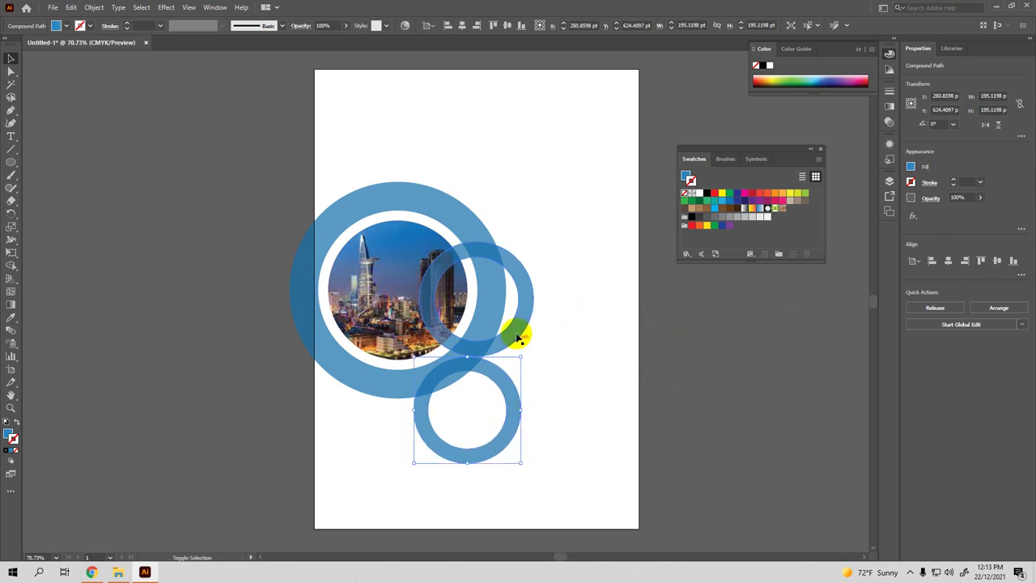
pyautogui.keyDown('shift'); pyautogui.click(518, 333); pyautogui.keyUp('shift')
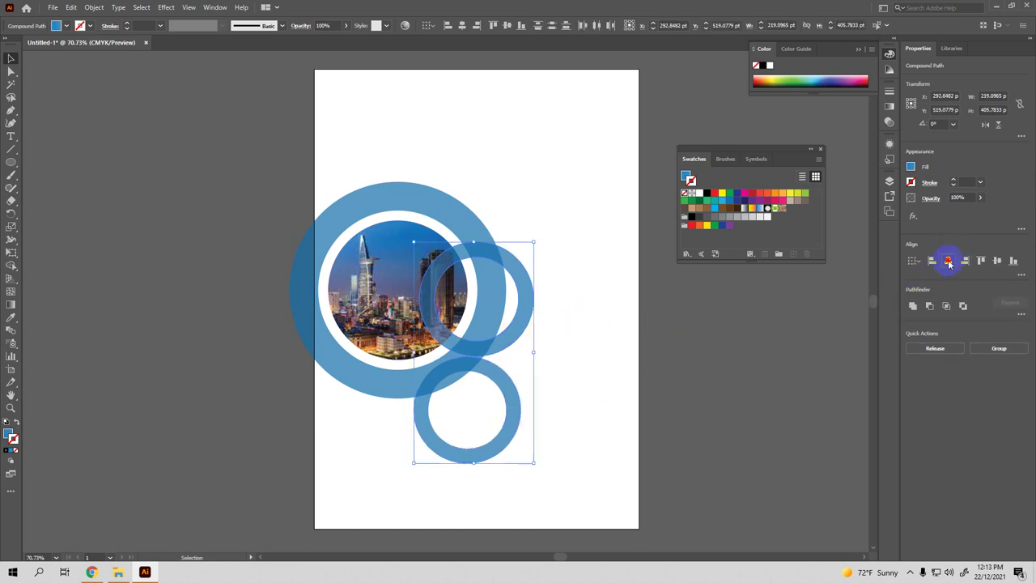
pyautogui.click(948, 261)
pyautogui.click(996, 260)
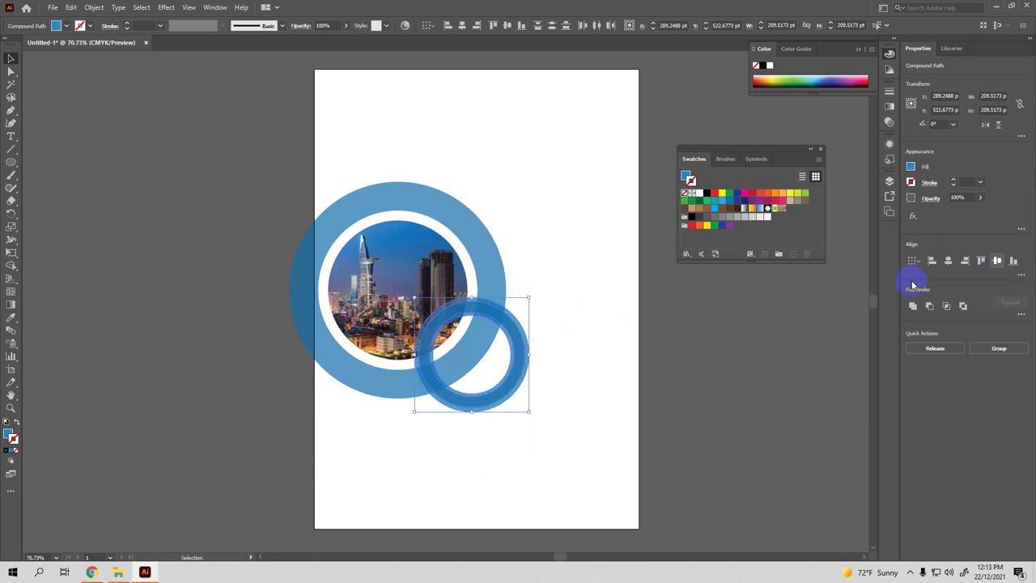
pyautogui.click(721, 377)
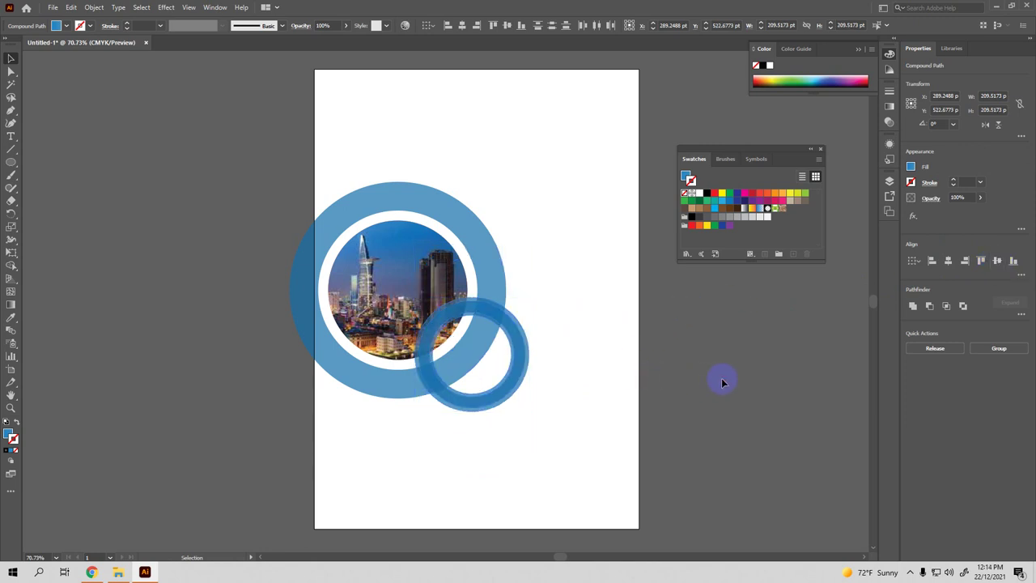
pyautogui.click(530, 356)
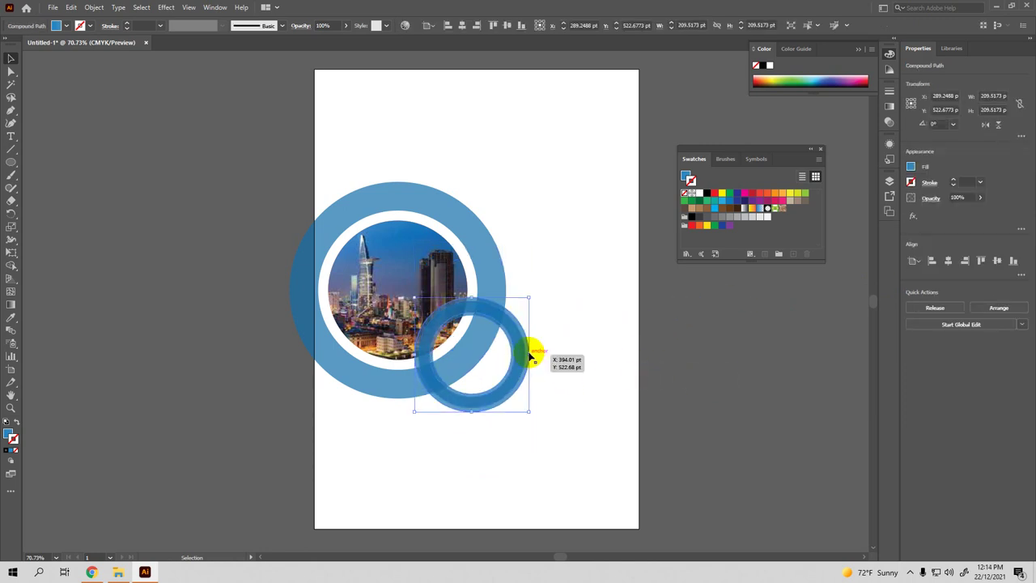
# Fill the smaller ring with white
pyautogui.click(8, 437)
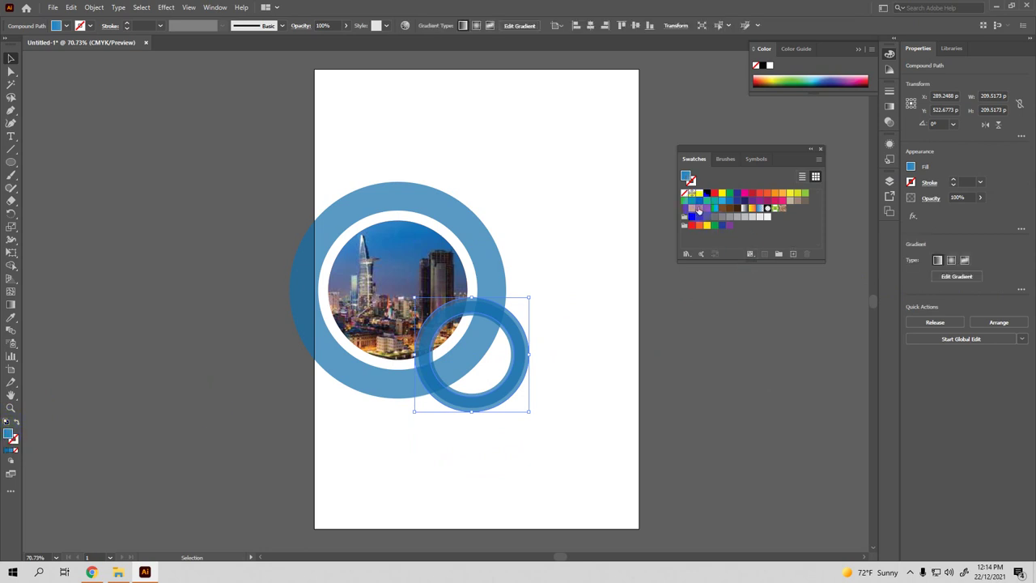
pyautogui.click(700, 194)
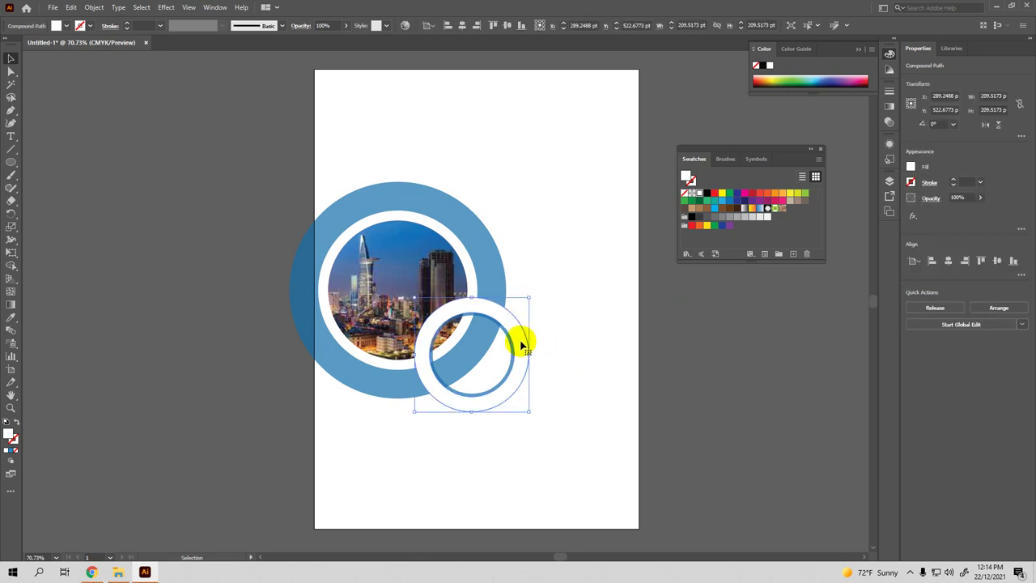
pyautogui.press('a')
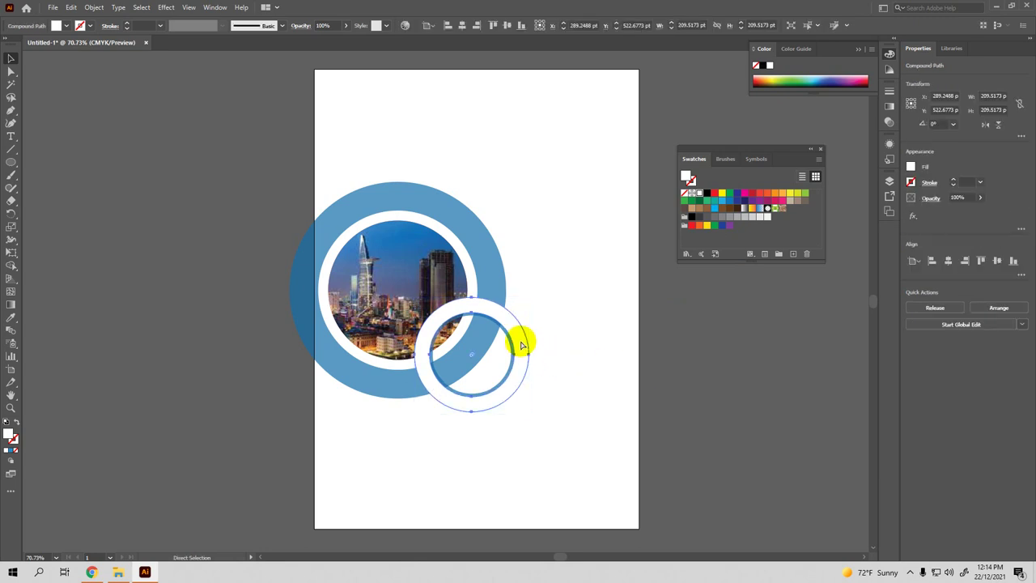
pyautogui.click(522, 346)
pyautogui.press('v')
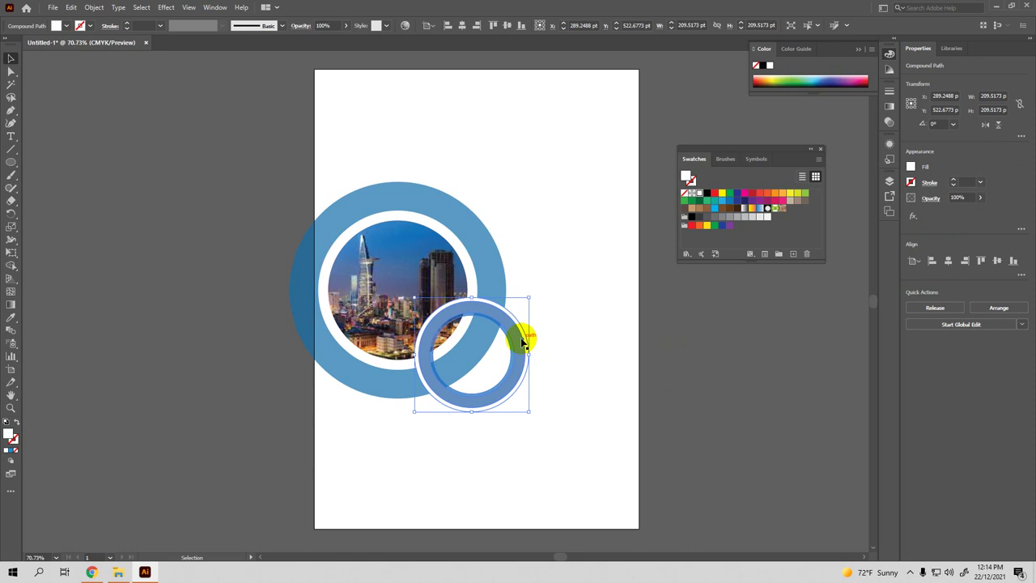
pyautogui.click(624, 358)
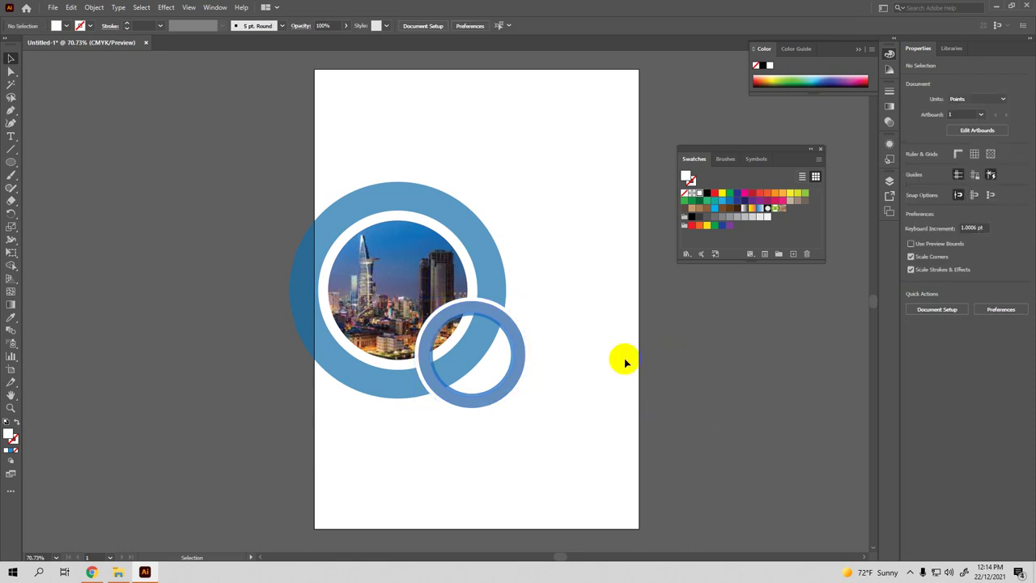
# Group the two small ring parts and move the group about 67 pt down-right
pyautogui.click(517, 344)
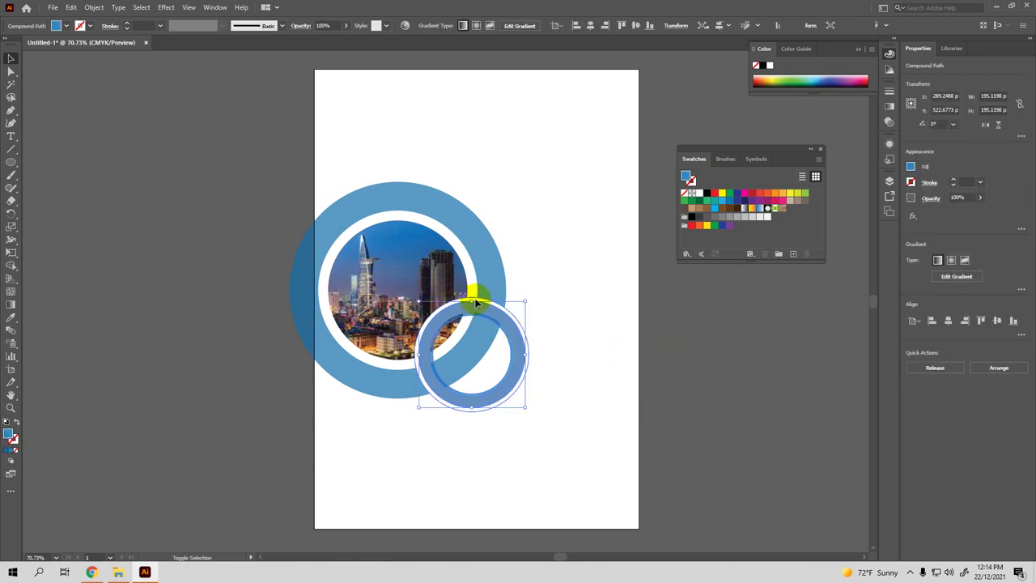
pyautogui.keyDown('shift'); pyautogui.click(476, 302); pyautogui.keyUp('shift')
pyautogui.hotkey('ctrl', 'g')
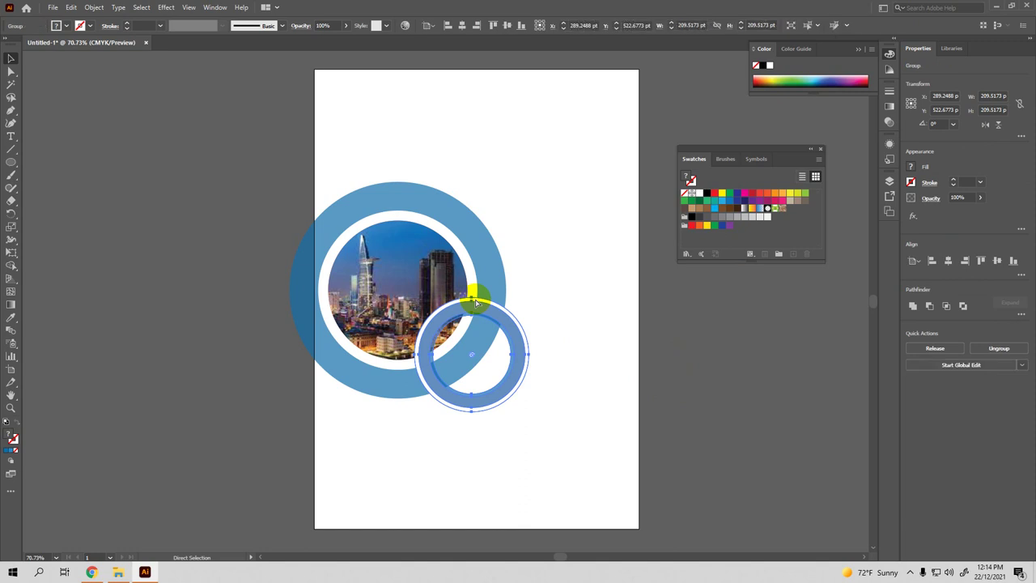
pyautogui.moveTo(496, 315); pyautogui.dragTo(504, 366)
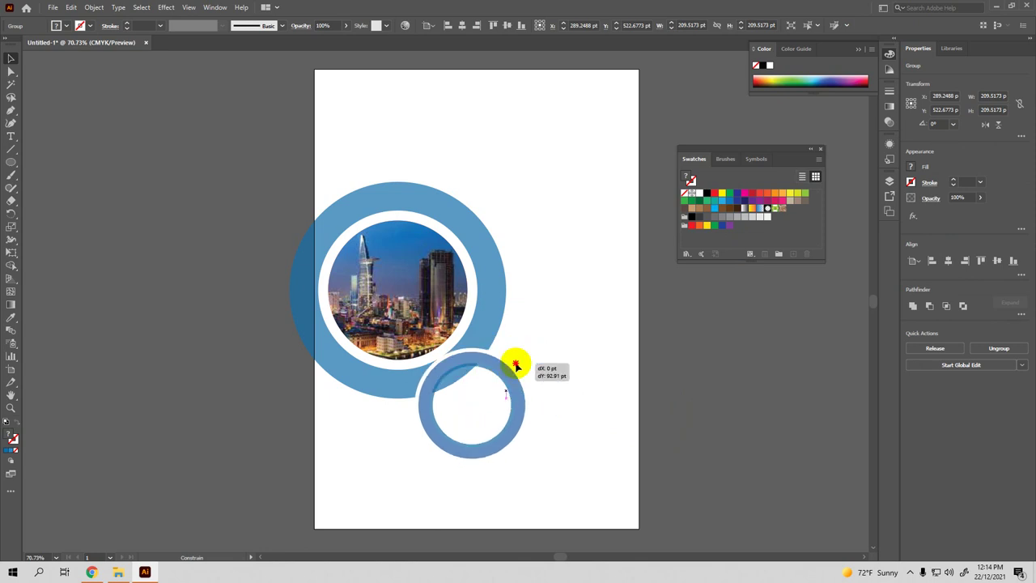
pyautogui.moveTo(506, 368); pyautogui.dragTo(518, 366)
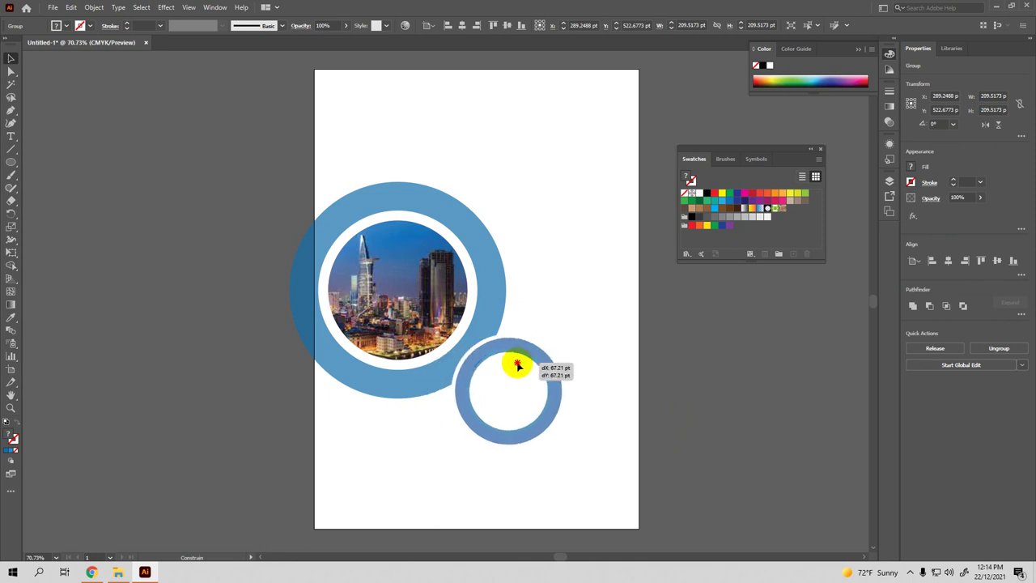
pyautogui.click(672, 363)
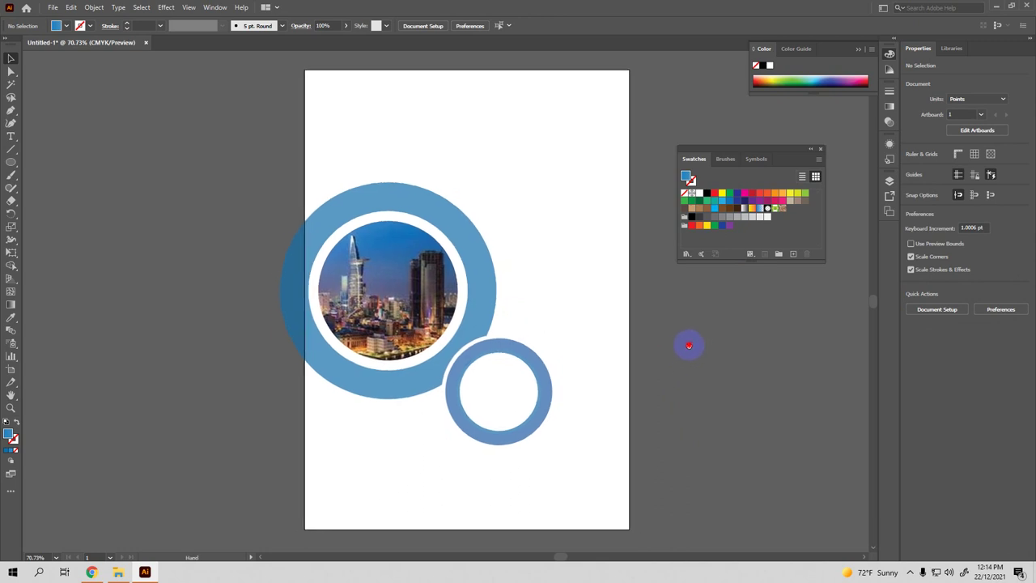
pyautogui.moveTo(702, 344); pyautogui.dragTo(675, 350)
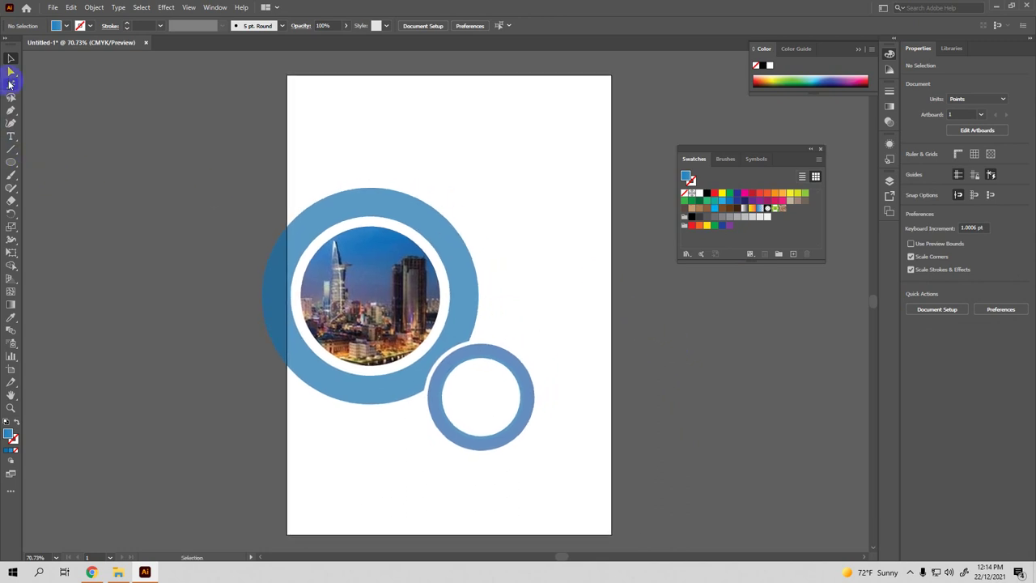
# Draw a small blue square near the top of the page and zoom to 200%
pyautogui.click(13, 165)
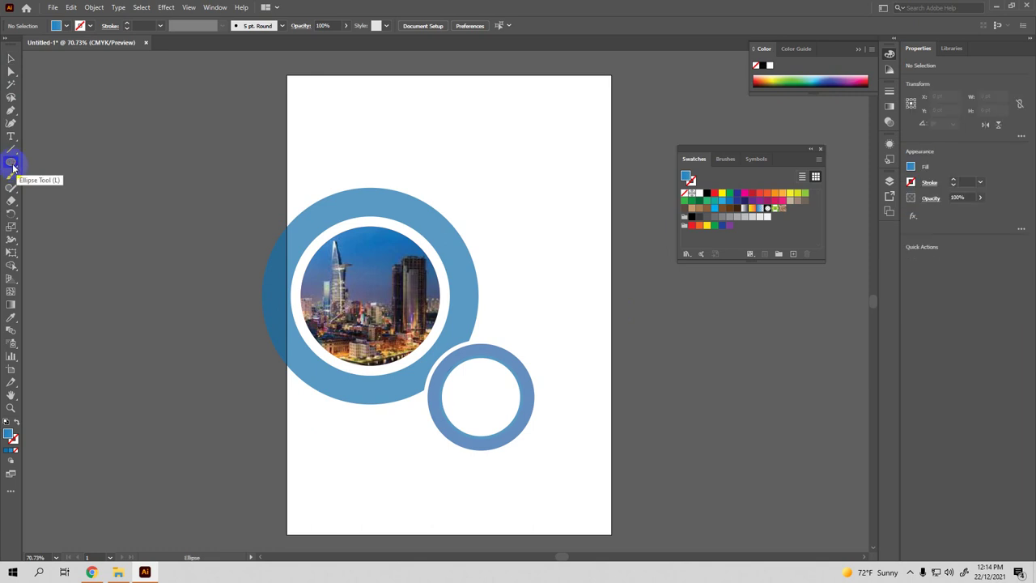
pyautogui.rightClick(13, 165)
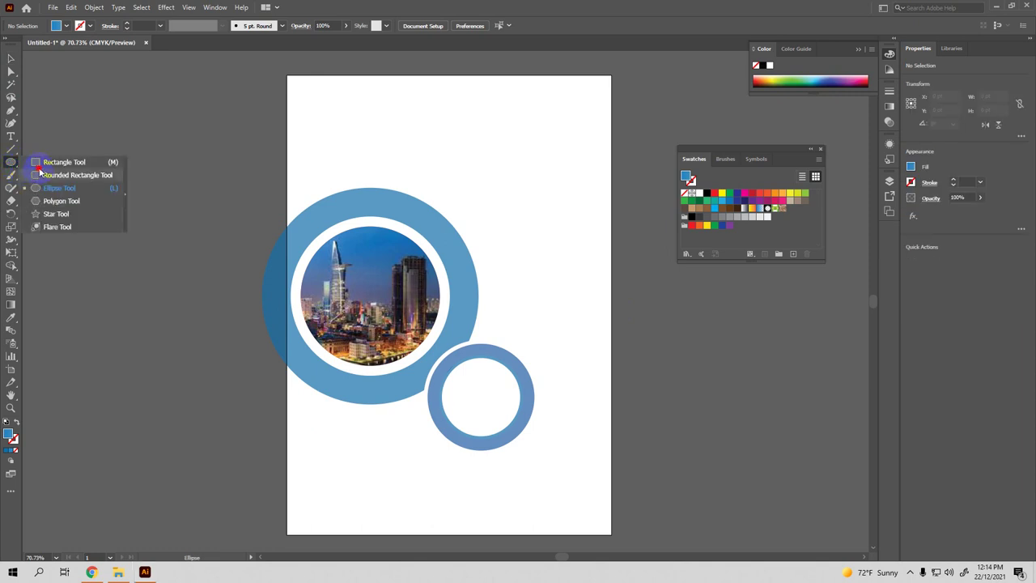
pyautogui.click(64, 162)
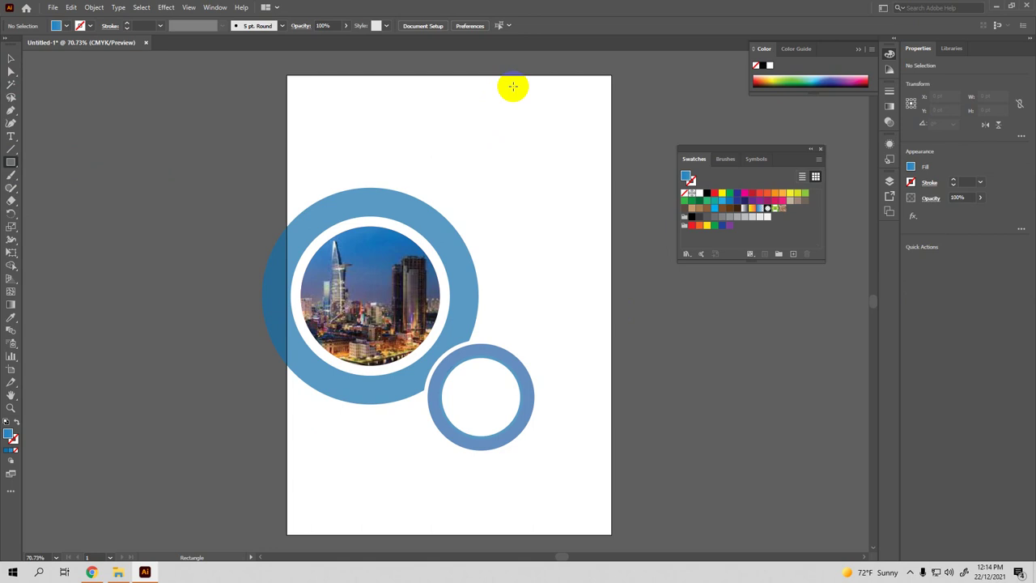
pyautogui.moveTo(480, 90); pyautogui.dragTo(502, 107)
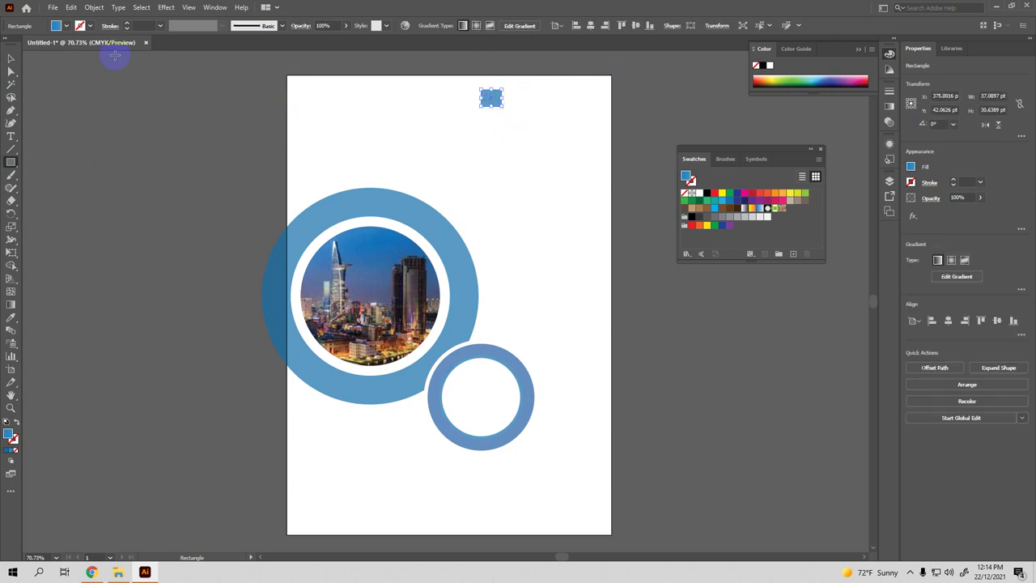
pyautogui.click(11, 58)
pyautogui.click(397, 122)
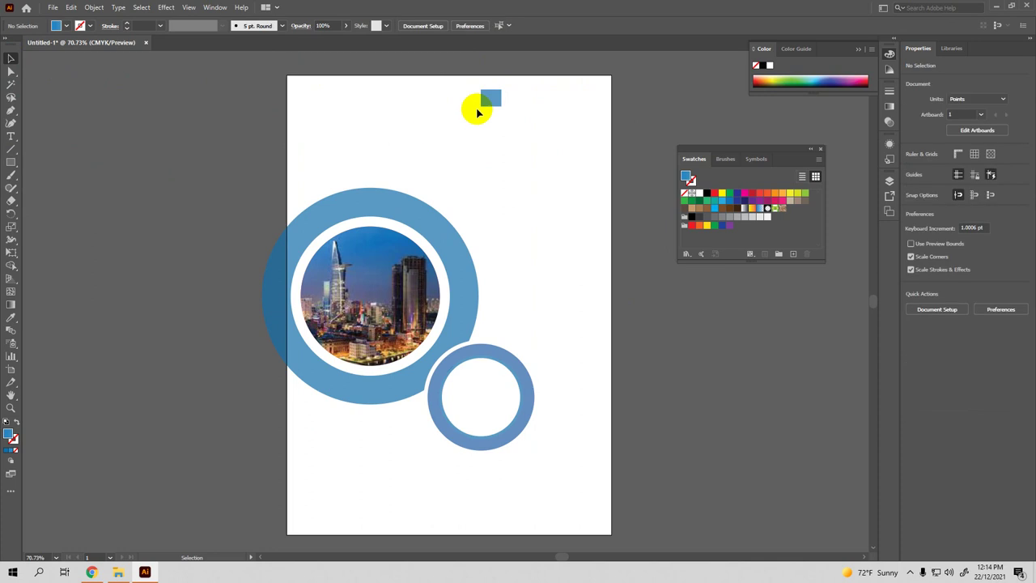
pyautogui.hotkey('ctrl', '+')
pyautogui.hotkey('ctrl', '+')
pyautogui.hotkey('ctrl', '+')
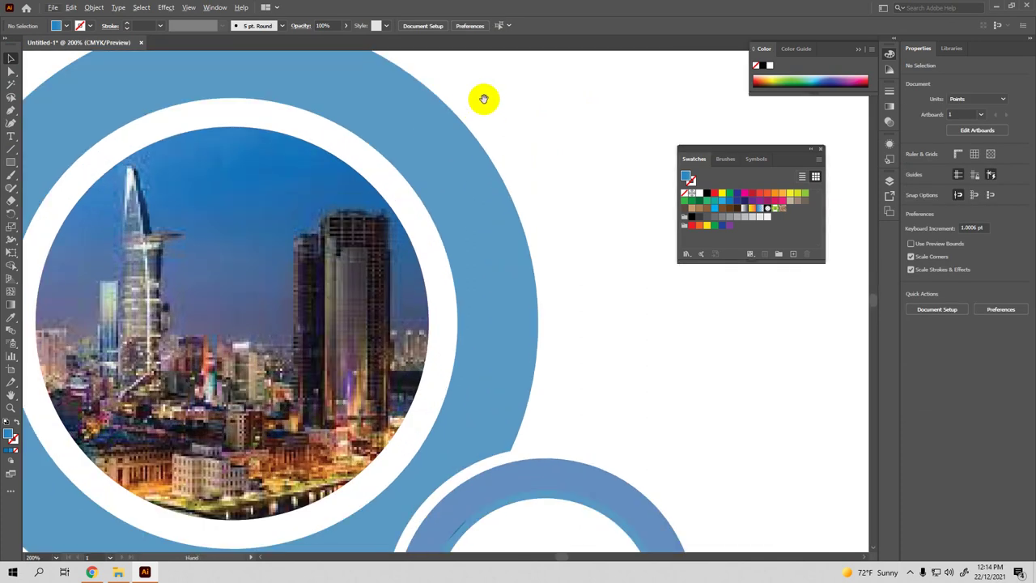
pyautogui.moveTo(604, 153)
pyautogui.mouseDown()
pyautogui.moveTo(513, 180)
pyautogui.moveTo(513, 250)
pyautogui.moveTo(551, 228)
pyautogui.mouseUp()
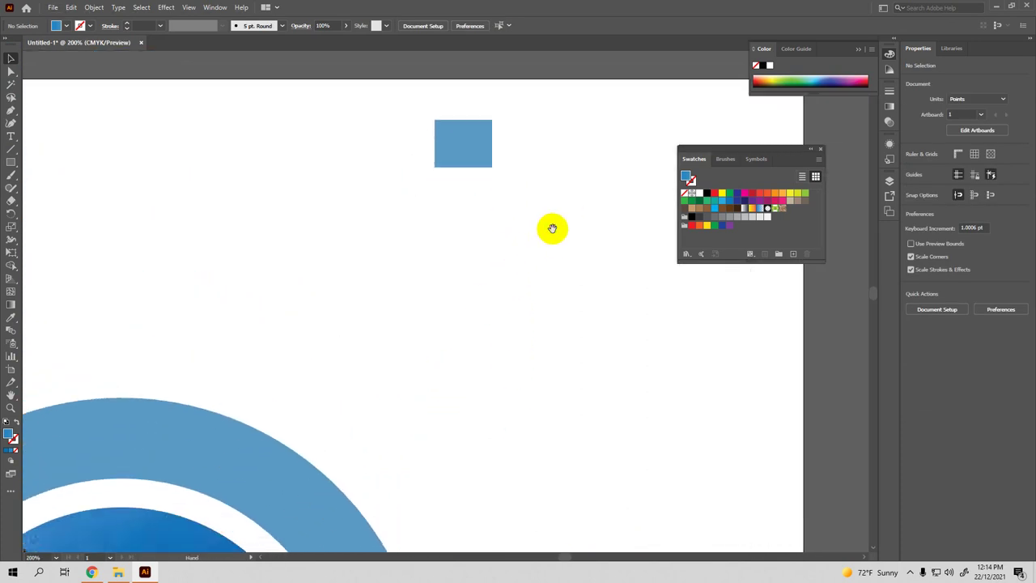
pyautogui.click(475, 155)
pyautogui.click(435, 135)
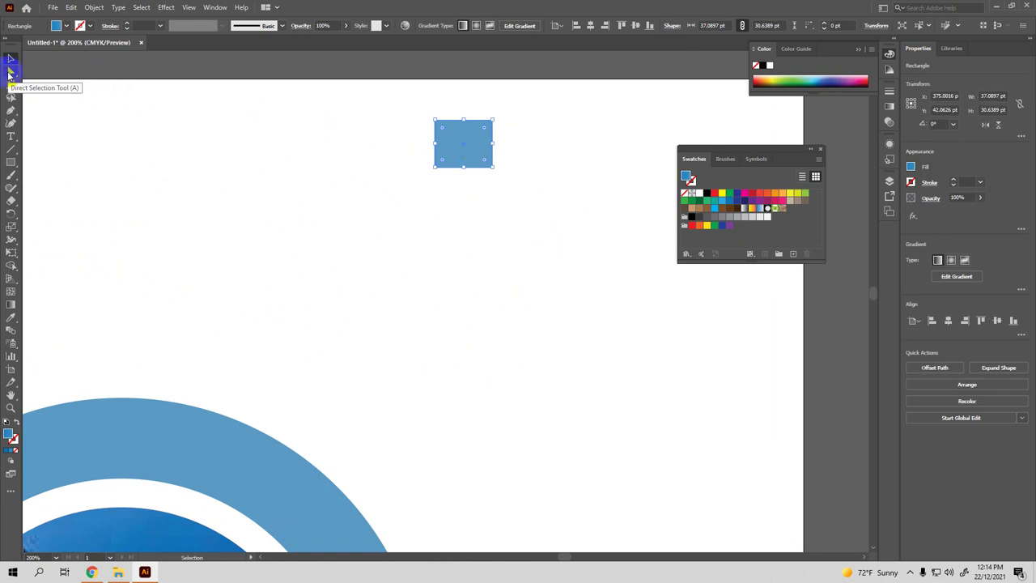
# Merge the square's right corners into a point, forming a right-pointing triangle about 37 × 31 pt
pyautogui.click(9, 74)
pyautogui.click(472, 128)
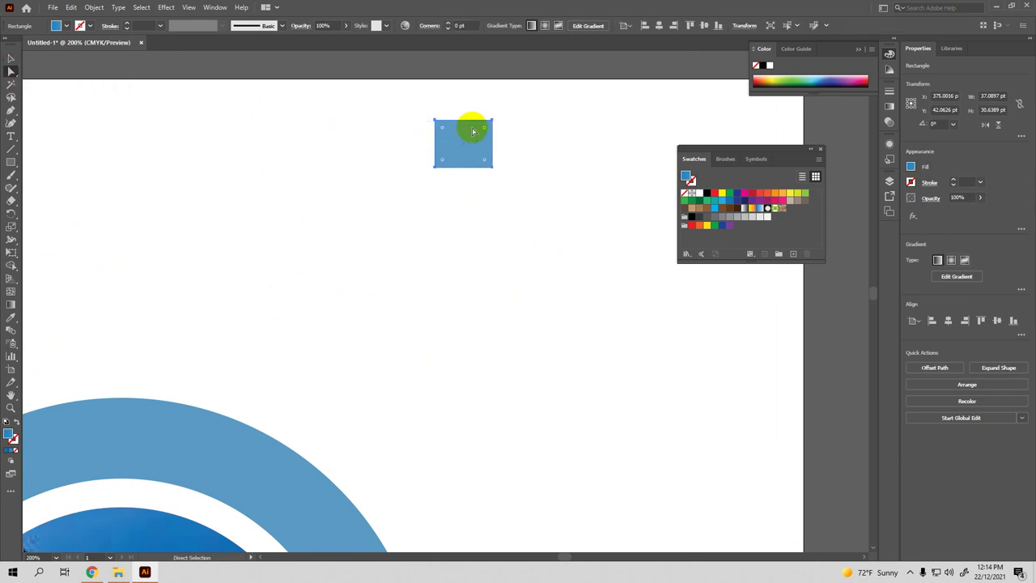
pyautogui.click(491, 123)
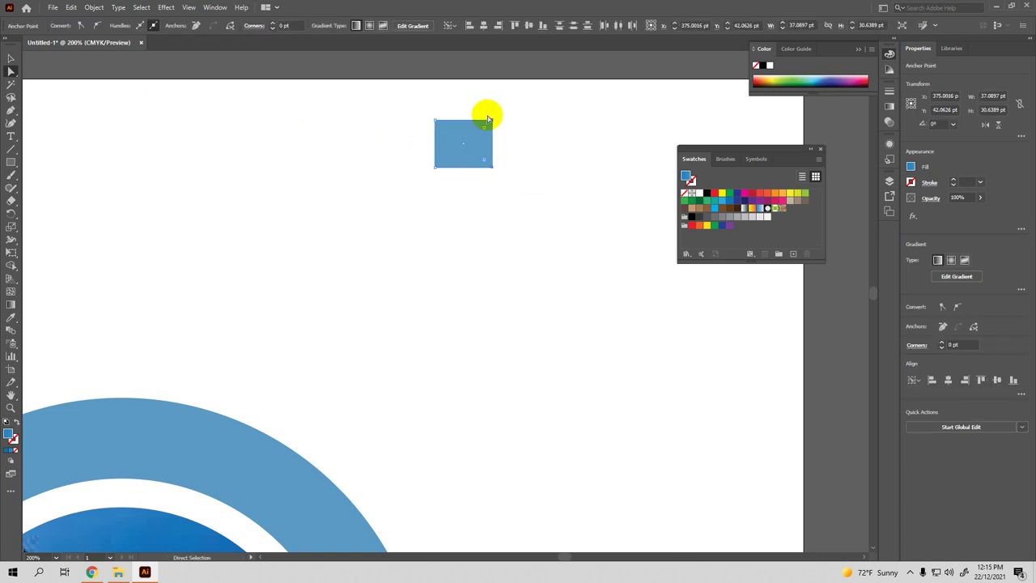
pyautogui.moveTo(491, 121); pyautogui.dragTo(492, 145)
pyautogui.moveTo(491, 191); pyautogui.dragTo(491, 185)
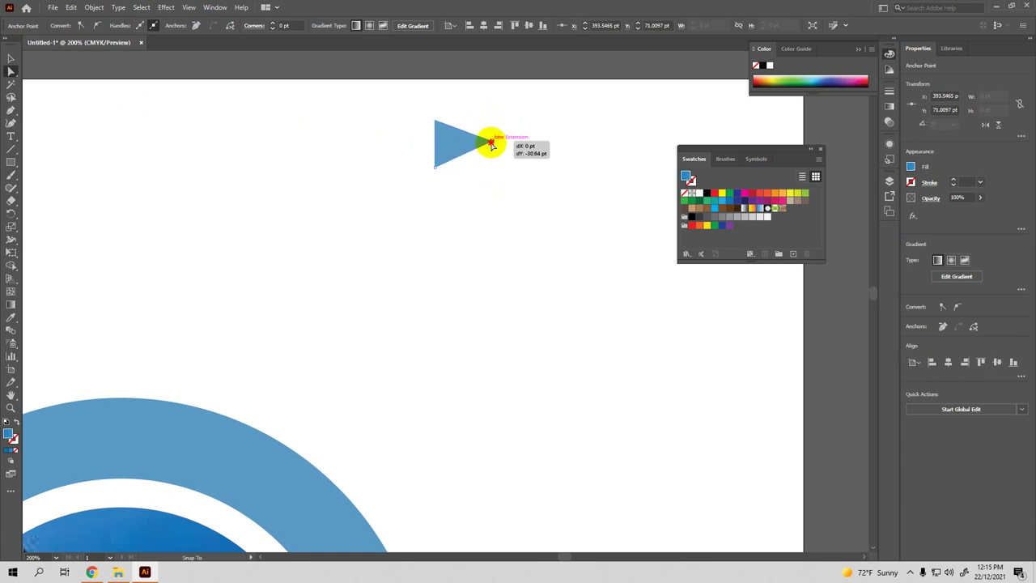
pyautogui.moveTo(492, 185); pyautogui.dragTo(491, 142)
pyautogui.click(456, 143)
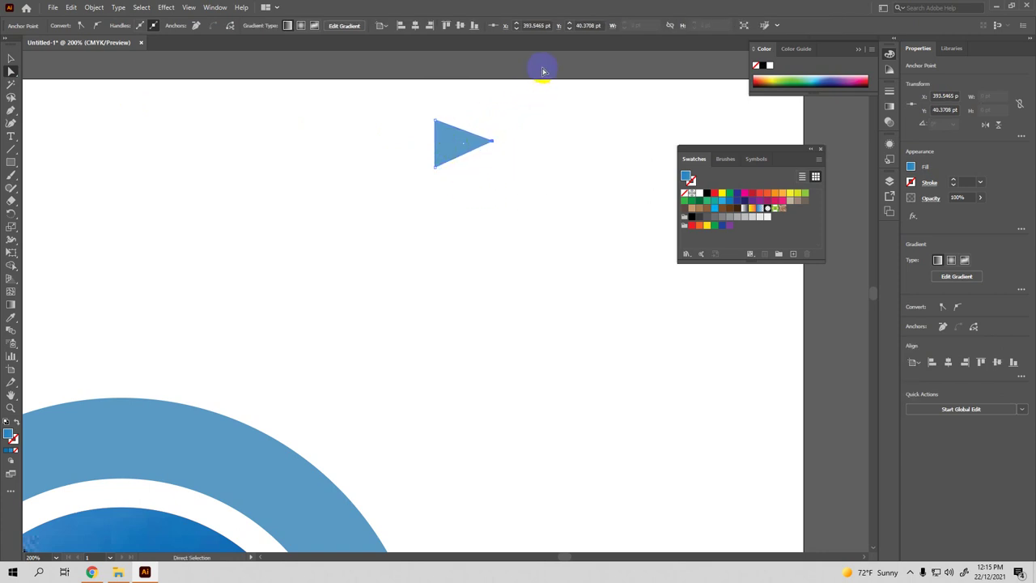
pyautogui.click(456, 136)
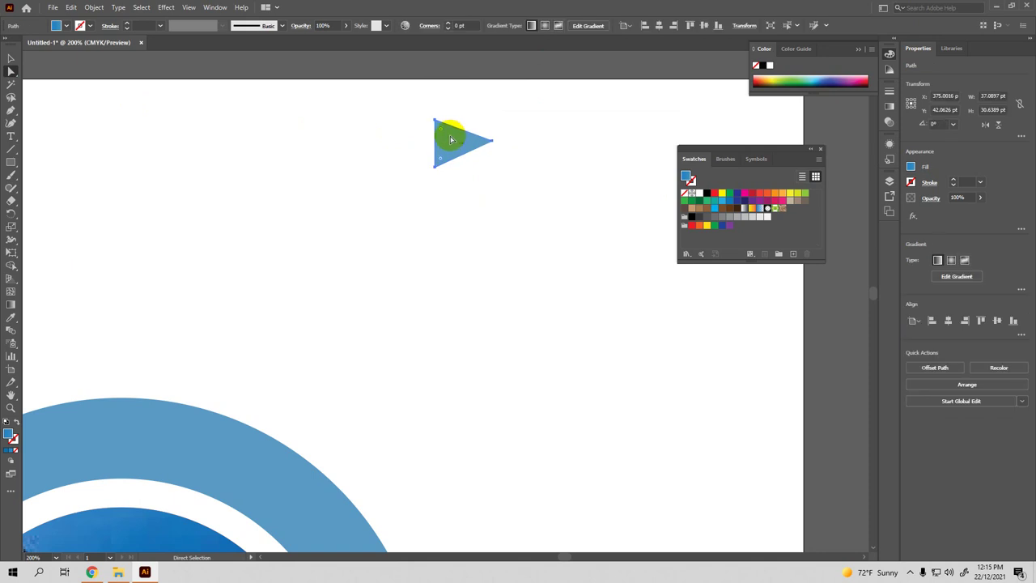
# Apply a blue linear gradient across the triangle and shift its midpoint left
pyautogui.click(13, 305)
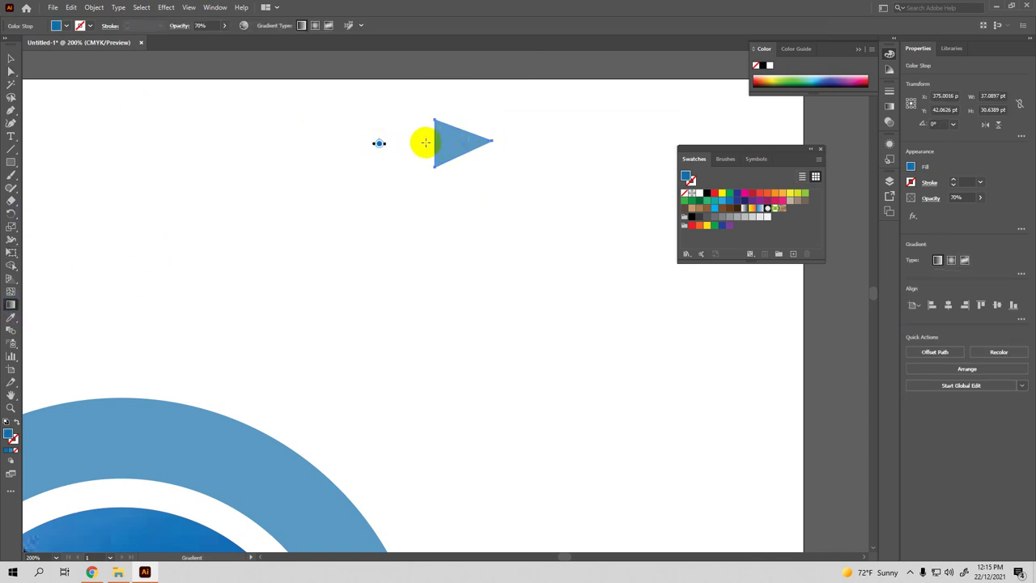
pyautogui.moveTo(436, 143); pyautogui.dragTo(493, 143)
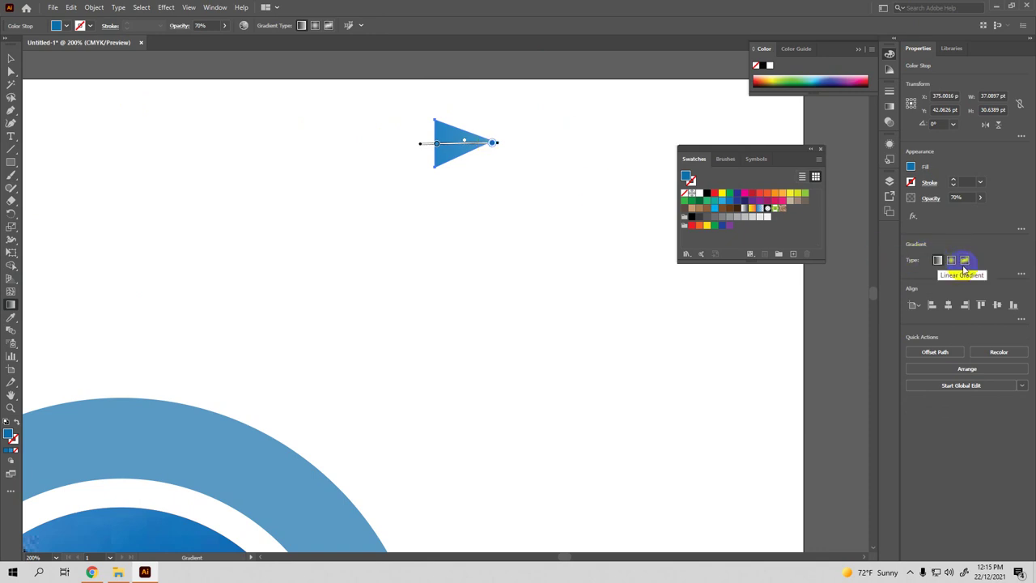
pyautogui.click(1020, 273)
pyautogui.click(962, 352)
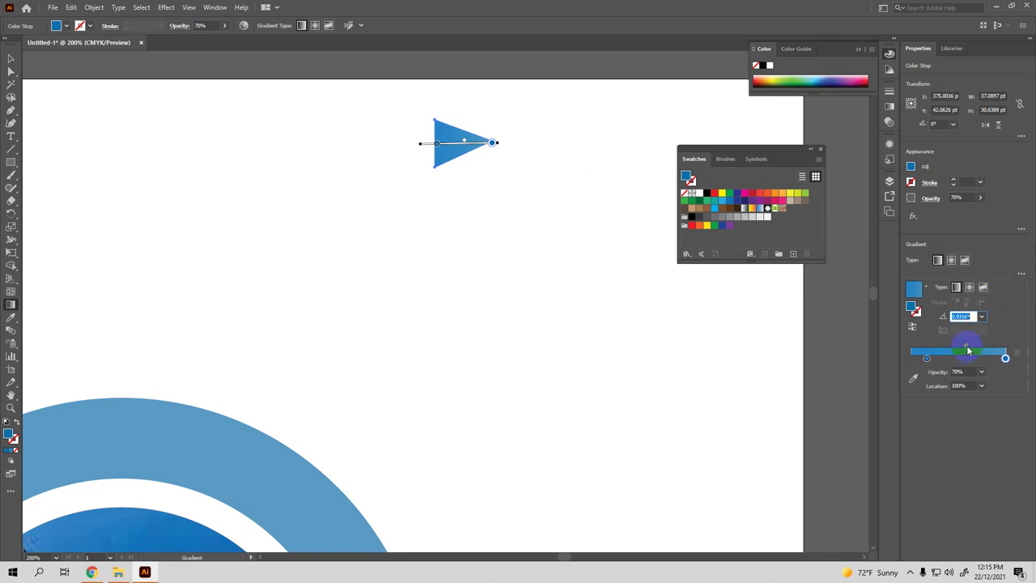
pyautogui.moveTo(968, 350); pyautogui.dragTo(915, 357)
# Set the gradient's right stop to 20% opacity and deselect the triangle
pyautogui.click(1011, 362)
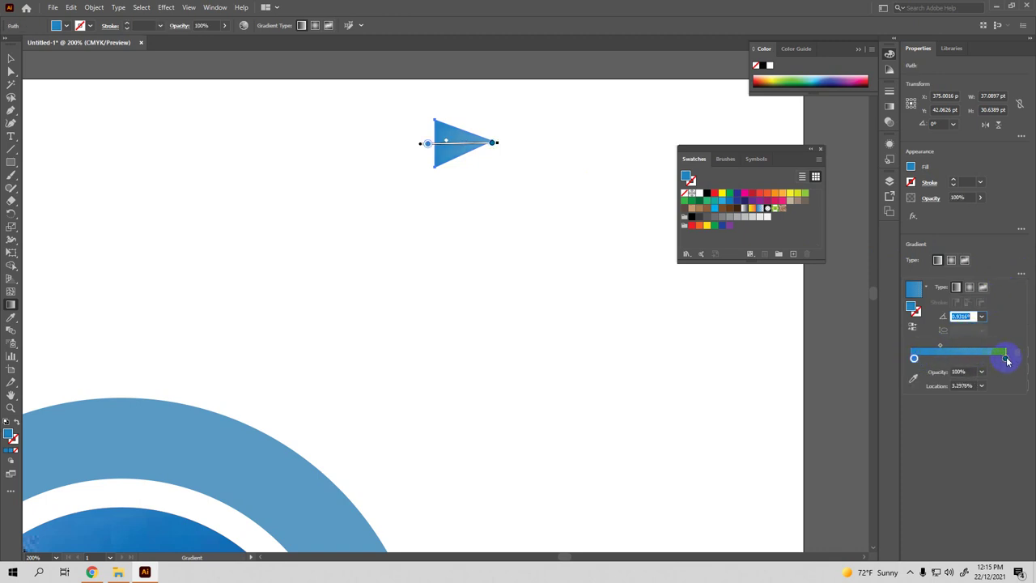
pyautogui.click(980, 371)
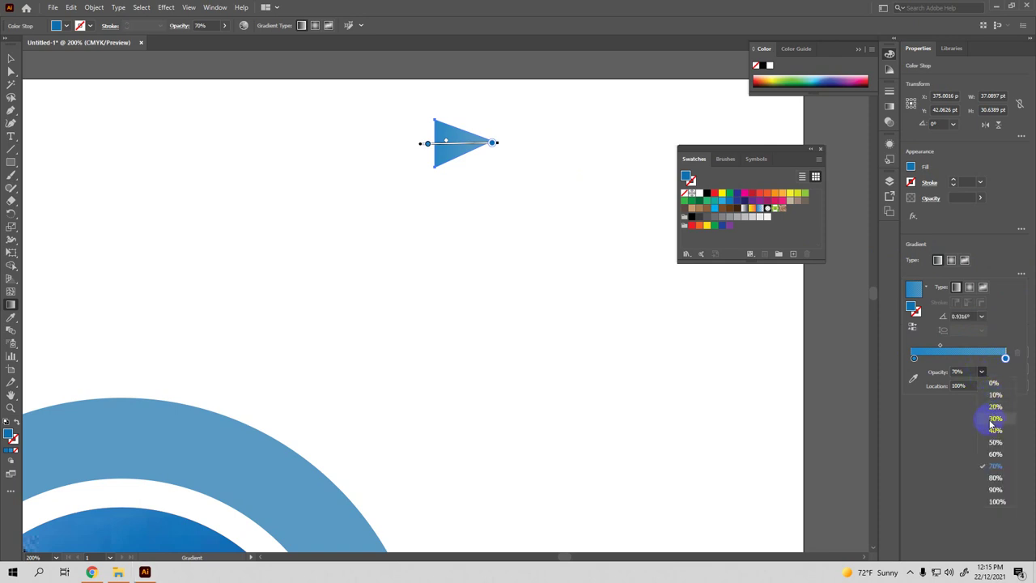
pyautogui.click(994, 406)
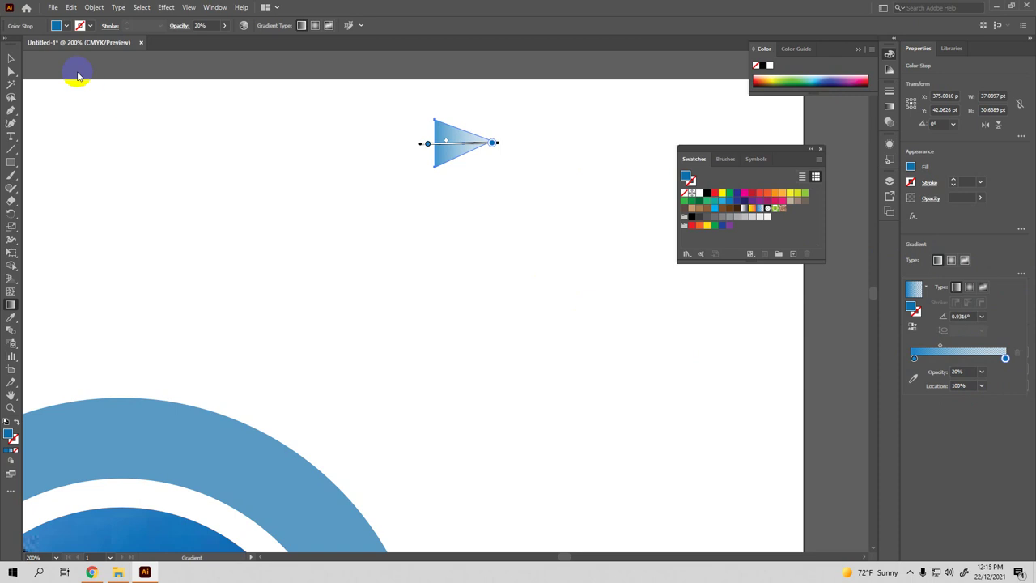
pyautogui.click(10, 60)
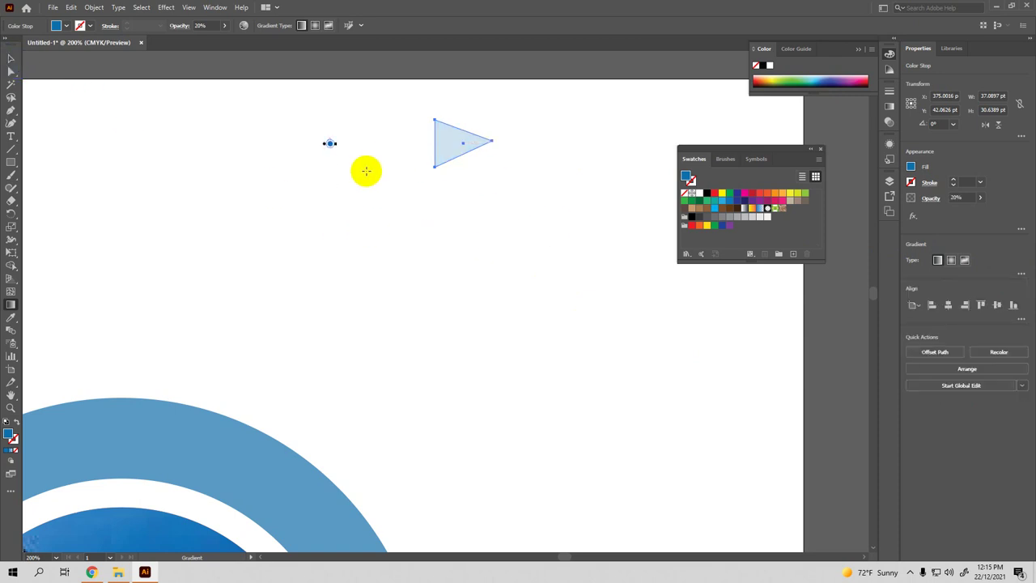
pyautogui.click(12, 58)
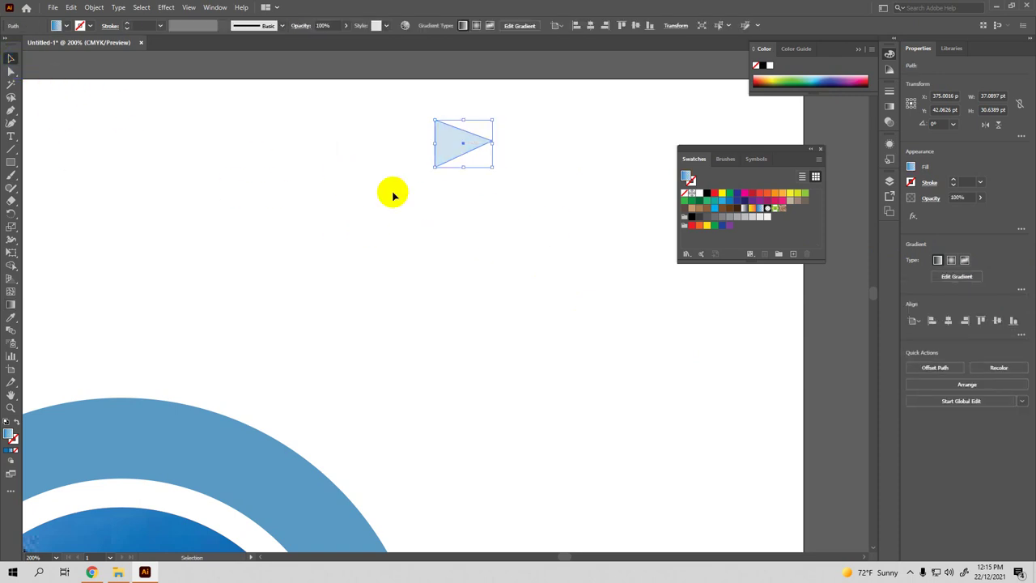
pyautogui.click(566, 154)
pyautogui.moveTo(591, 170); pyautogui.dragTo(481, 159)
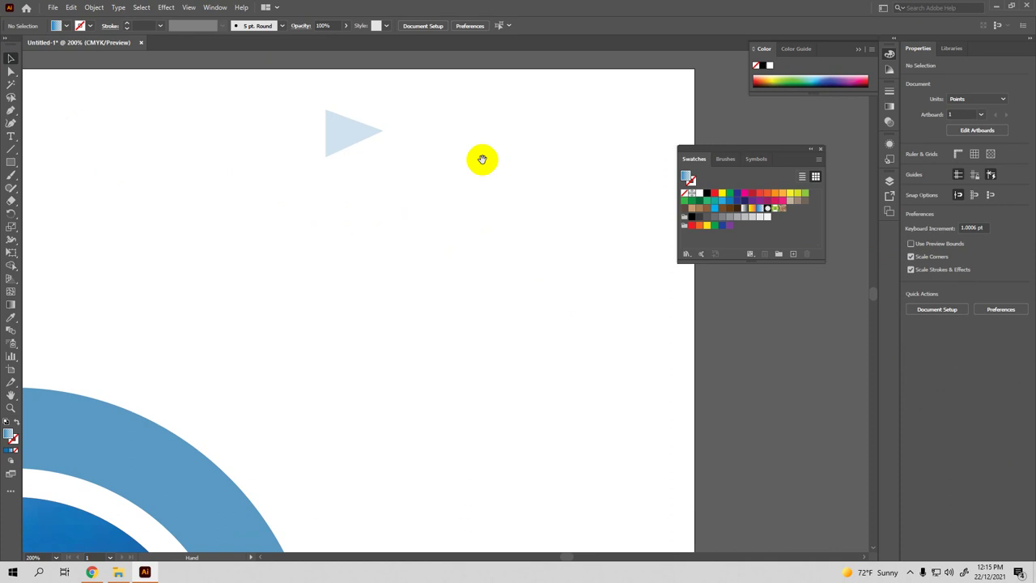
# Place a type object right of the triangle's tip and delete the Lorem ipsum placeholder
pyautogui.click(8, 138)
pyautogui.click(407, 123)
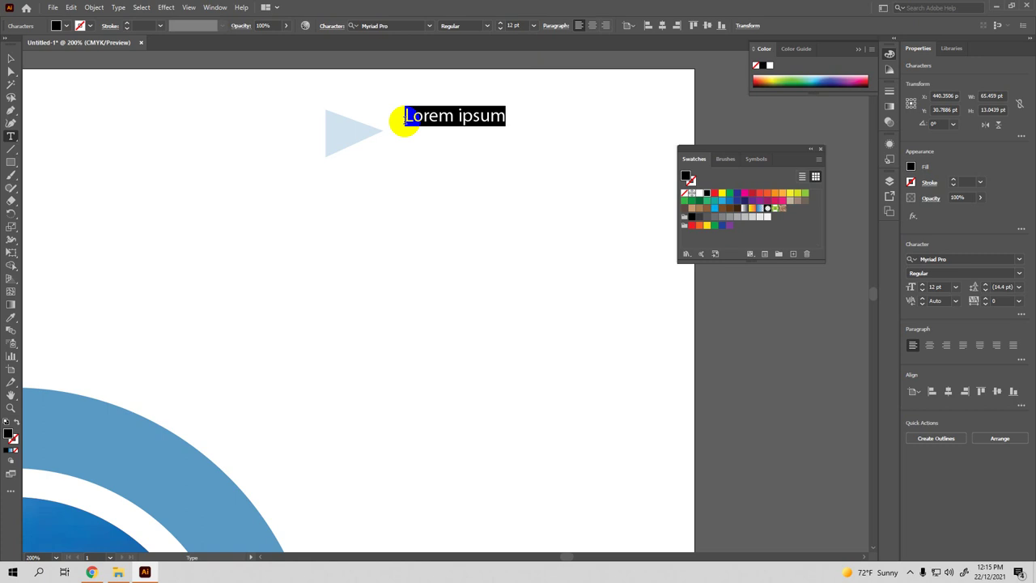
pyautogui.press('BackSpace')
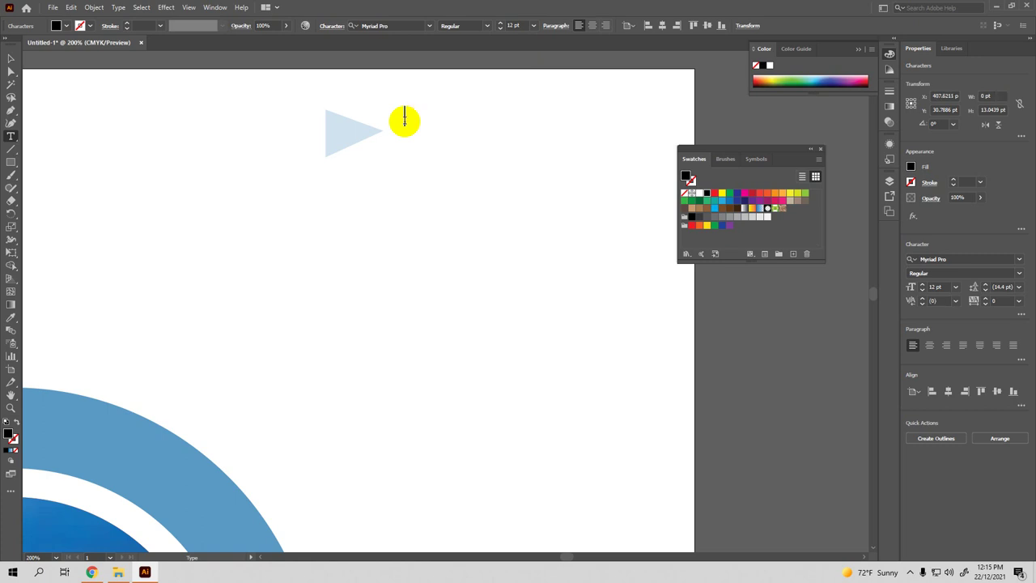
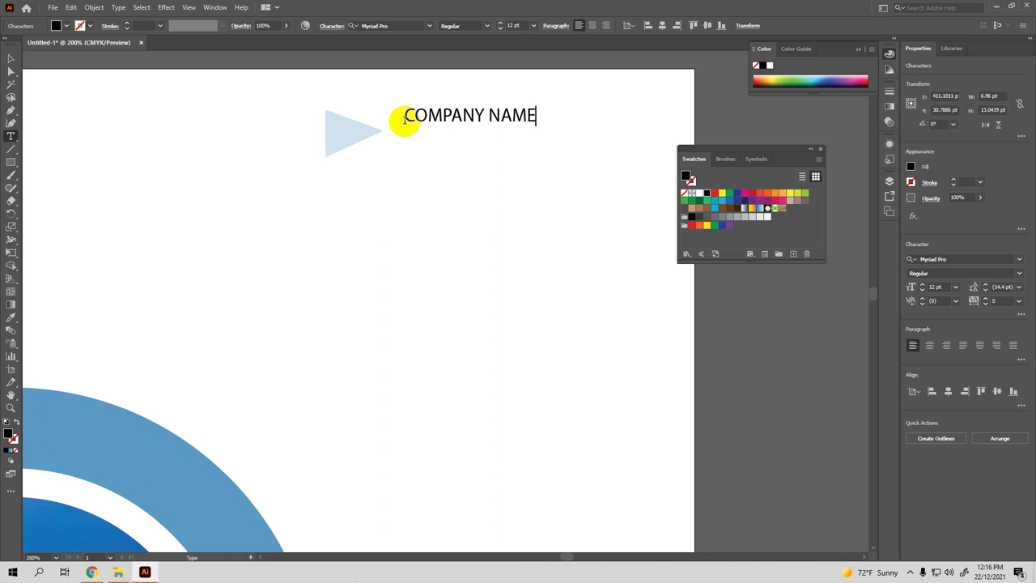
# Move the COMPANY NAME heading up beside the pale blue triangle
pyautogui.click(12, 58)
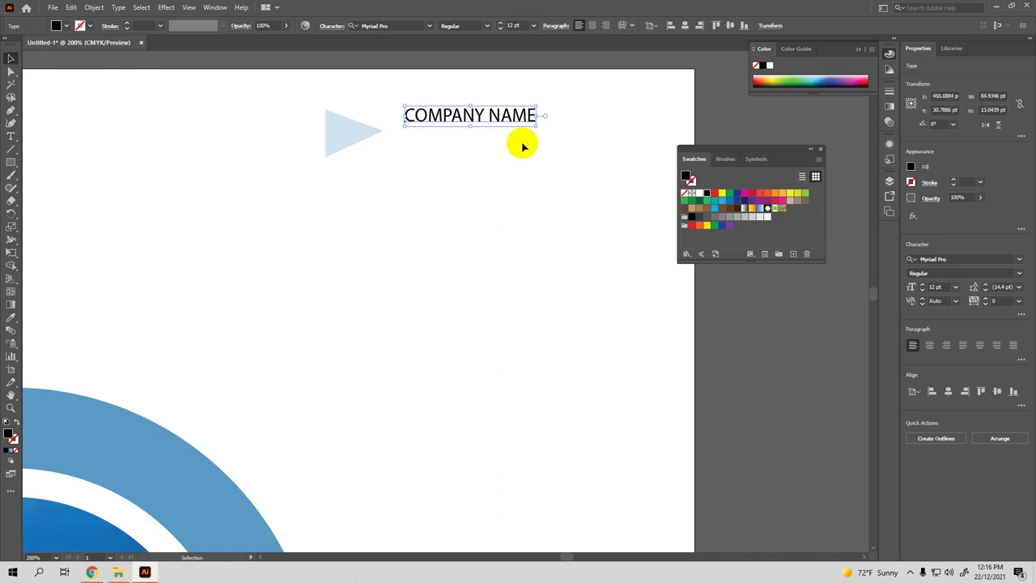
pyautogui.moveTo(481, 121); pyautogui.dragTo(470, 135)
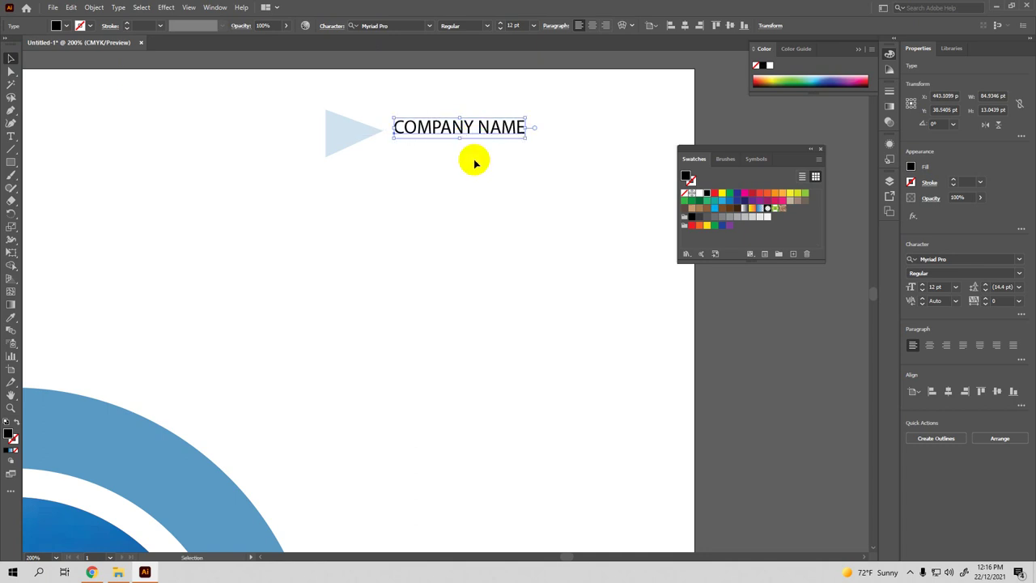
pyautogui.click(266, 202)
pyautogui.hotkey('ctrl', '-')
pyautogui.hotkey('ctrl', '-')
pyautogui.hotkey('ctrl', '-')
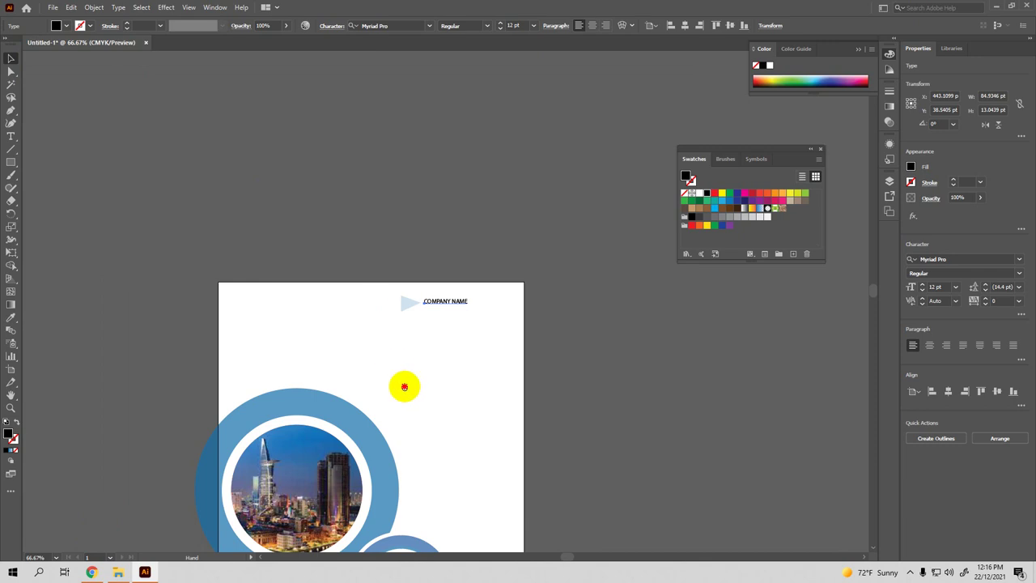
pyautogui.moveTo(405, 385); pyautogui.dragTo(406, 284)
pyautogui.hotkey('ctrl', 'z')
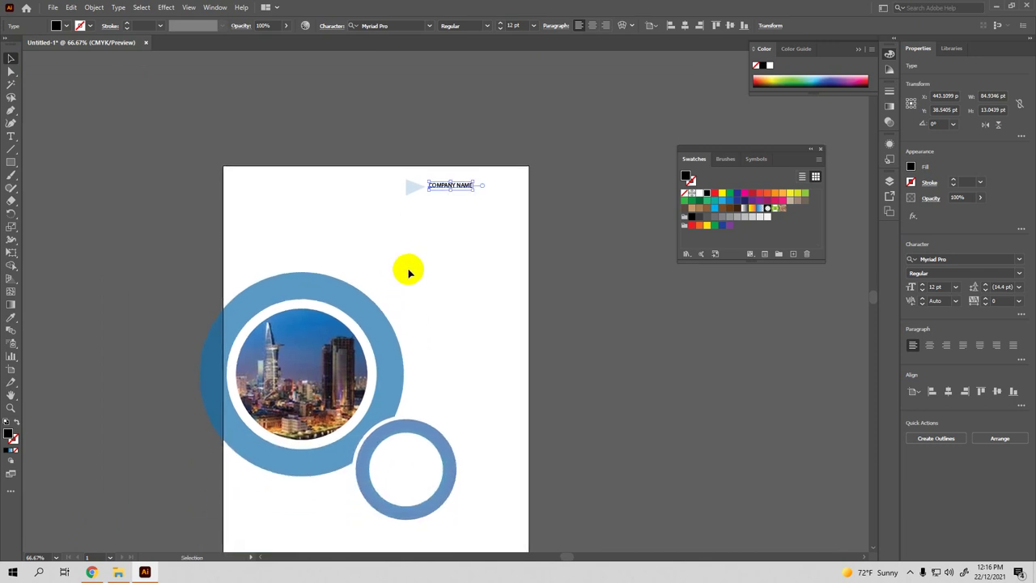
# Scale COMPANY NAME up to about 22.86 pt and check it at 100% zoom
pyautogui.moveTo(473, 190); pyautogui.dragTo(512, 204)
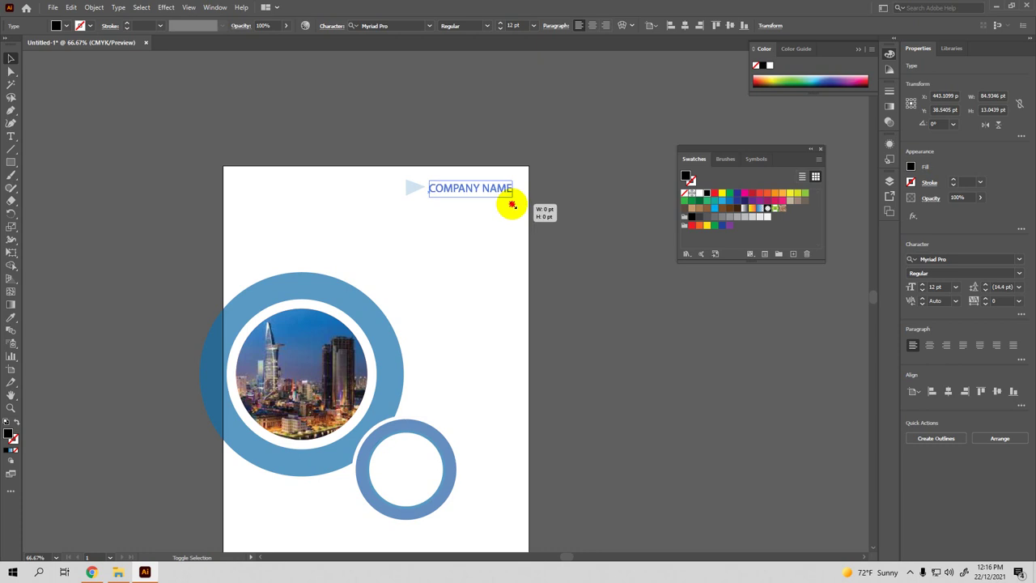
pyautogui.click(566, 248)
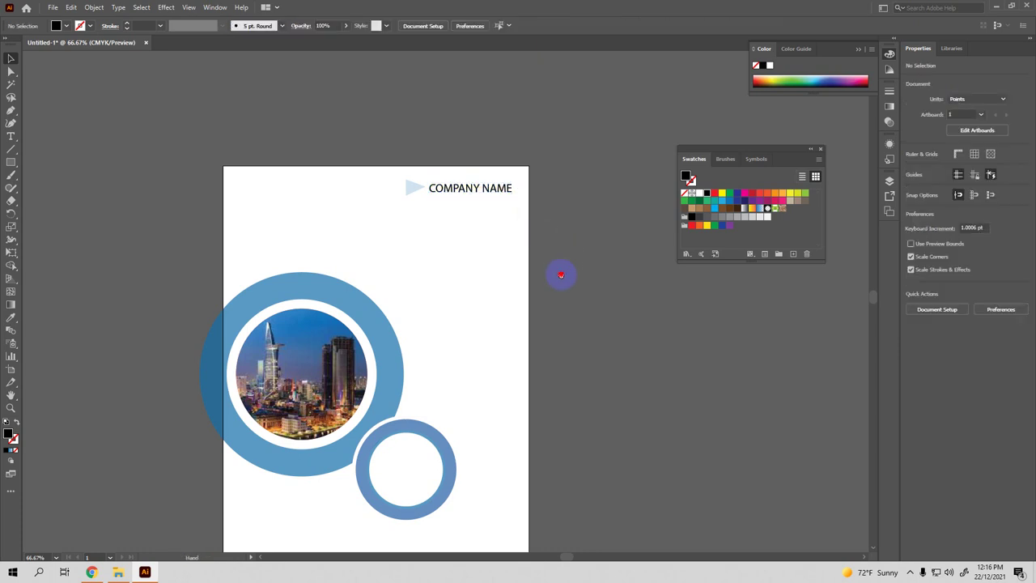
pyautogui.moveTo(557, 273); pyautogui.dragTo(568, 229)
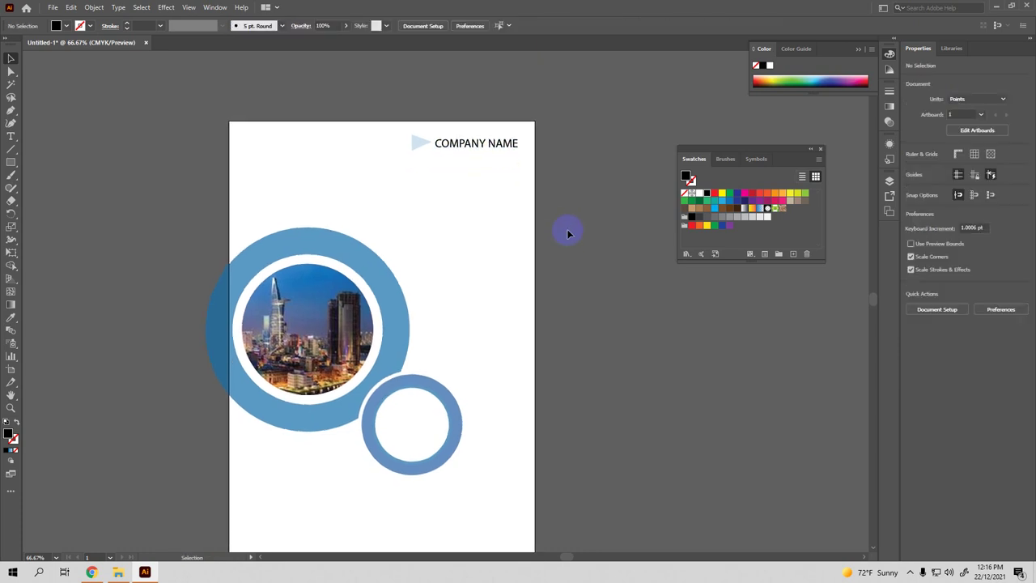
pyautogui.hotkey('ctrl', '+')
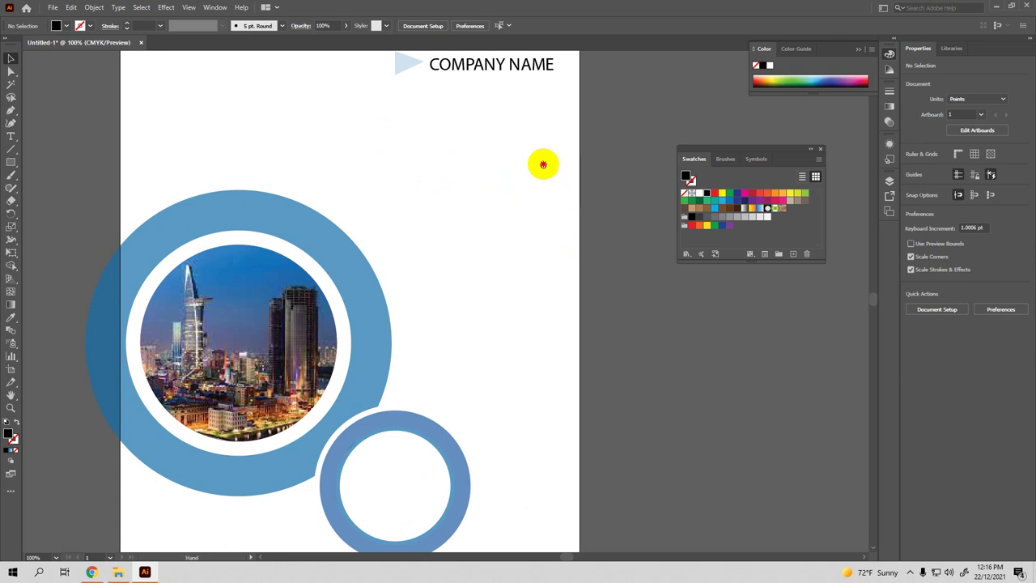
pyautogui.moveTo(541, 164); pyautogui.dragTo(504, 208)
pyautogui.click(456, 127)
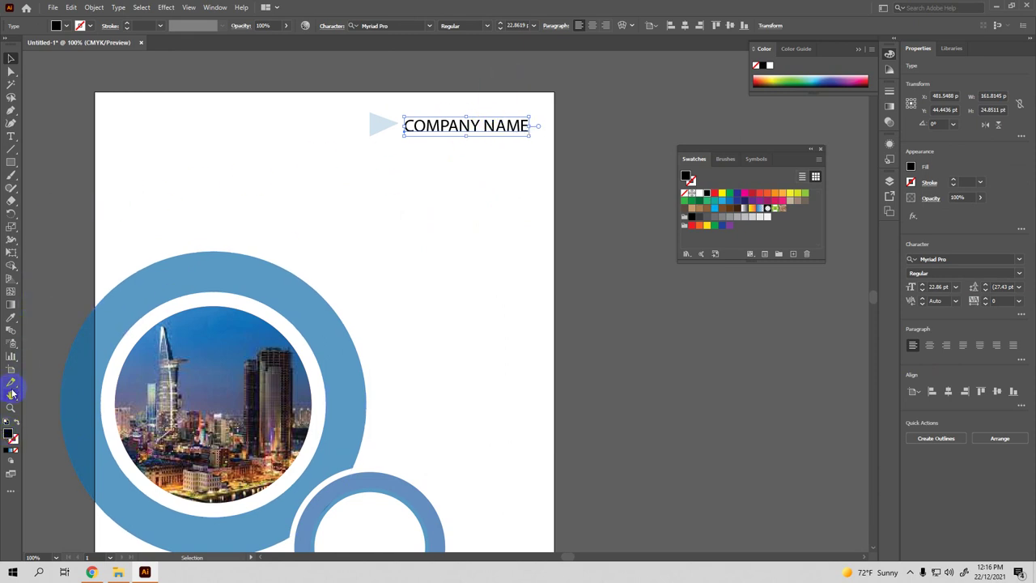
# Sample the large ring's blue with the Eyedropper
pyautogui.click(10, 320)
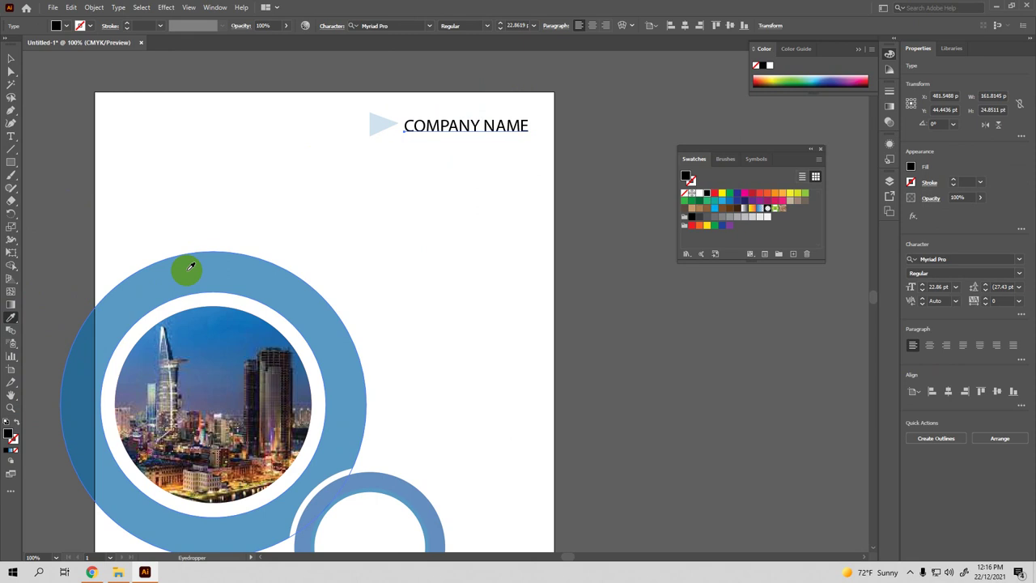
pyautogui.click(181, 269)
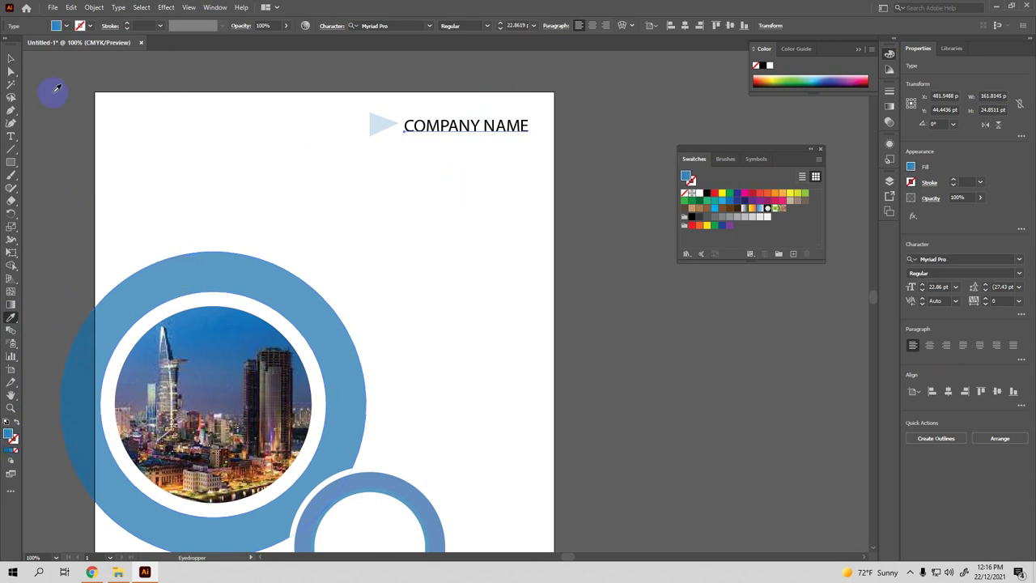
pyautogui.click(11, 60)
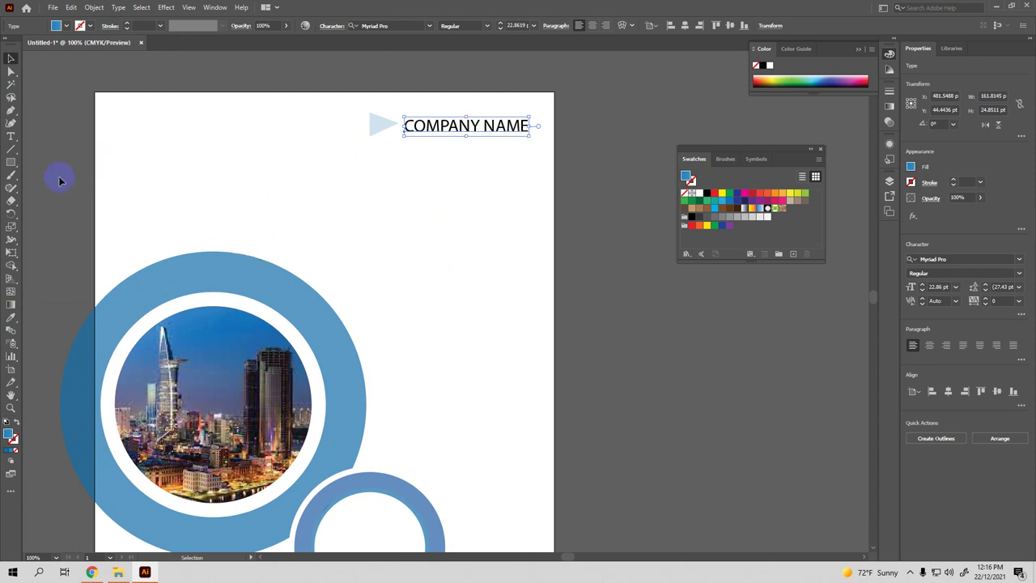
pyautogui.click(10, 319)
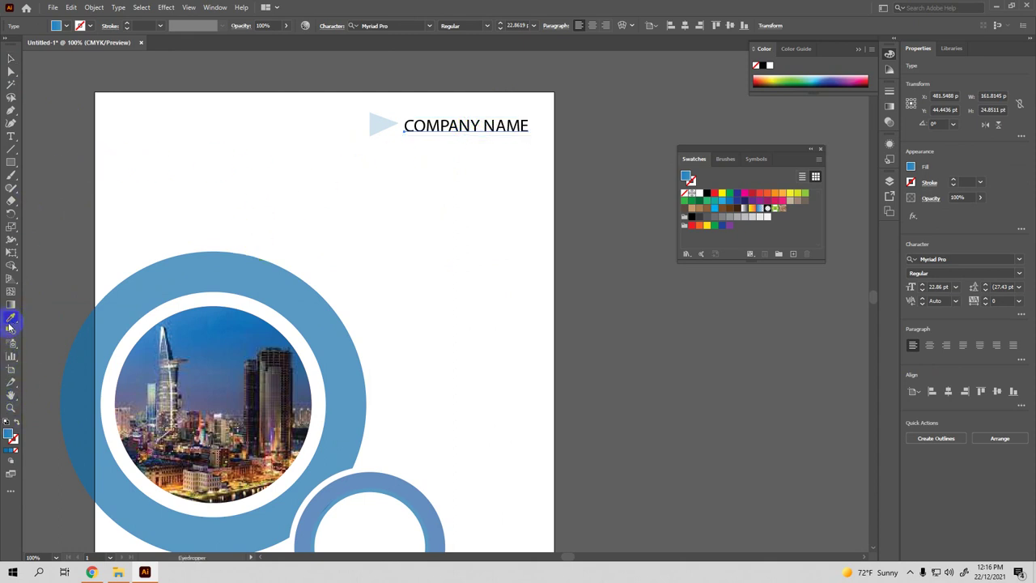
pyautogui.click(456, 131)
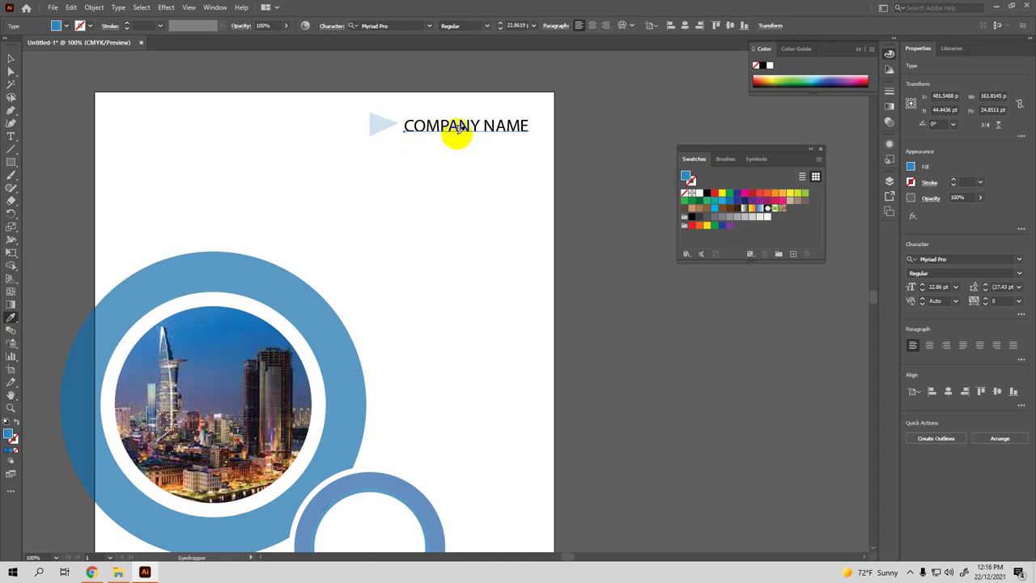
# Fill all the COMPANY NAME characters with the ring's blue swatch
pyautogui.click(11, 137)
pyautogui.click(513, 132)
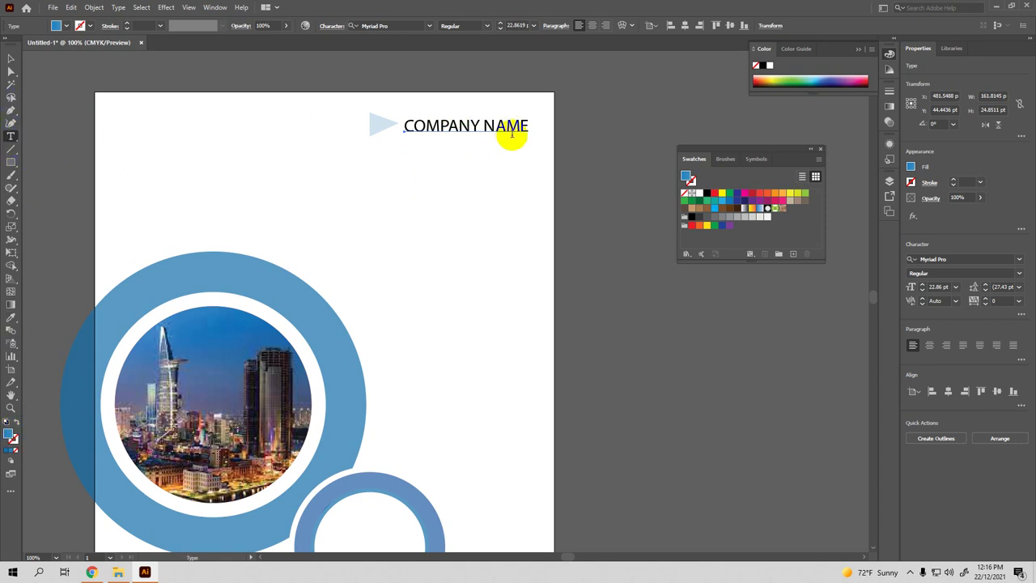
pyautogui.tripleClick(461, 125)
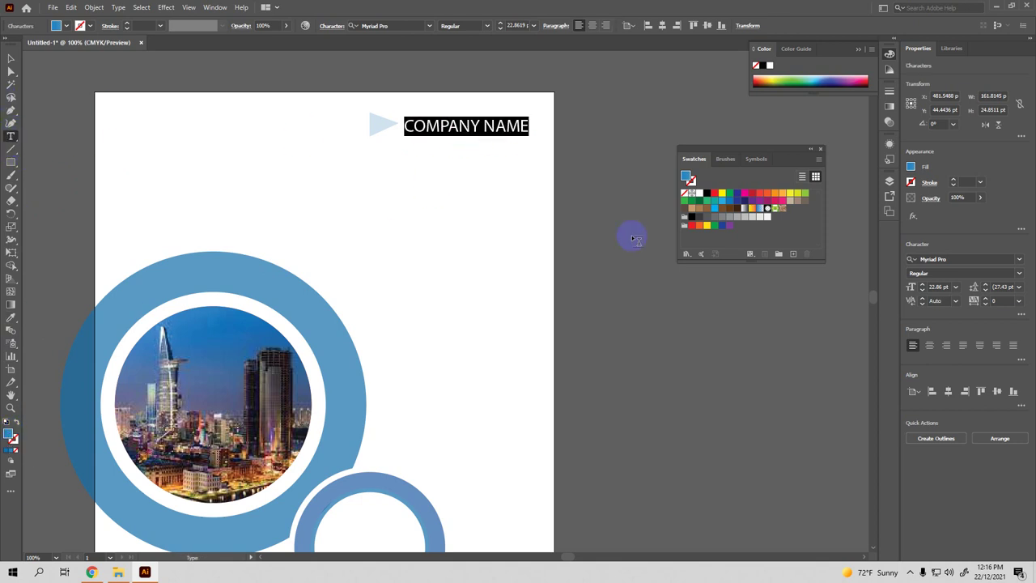
pyautogui.click(728, 200)
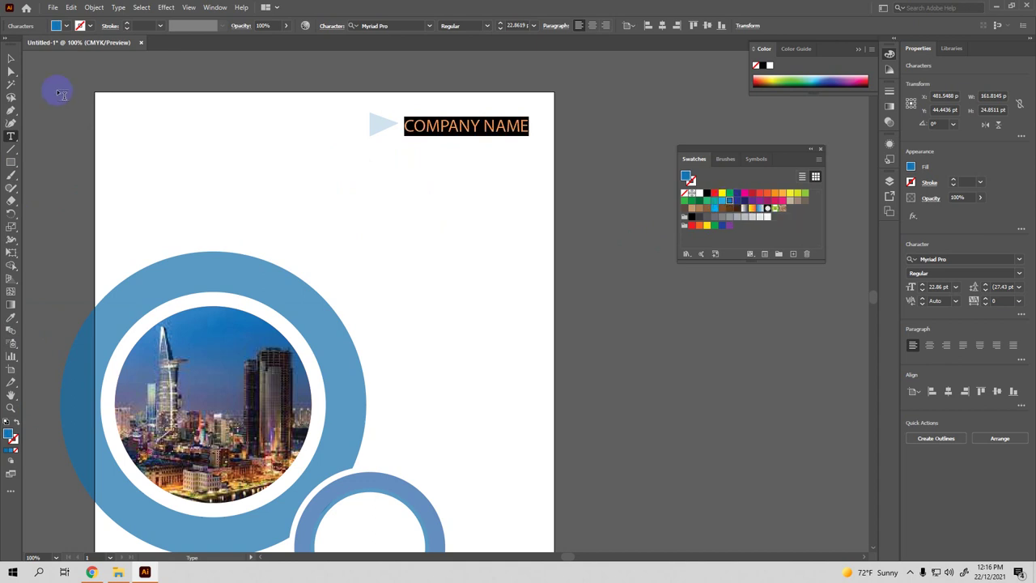
pyautogui.click(9, 60)
pyautogui.click(578, 291)
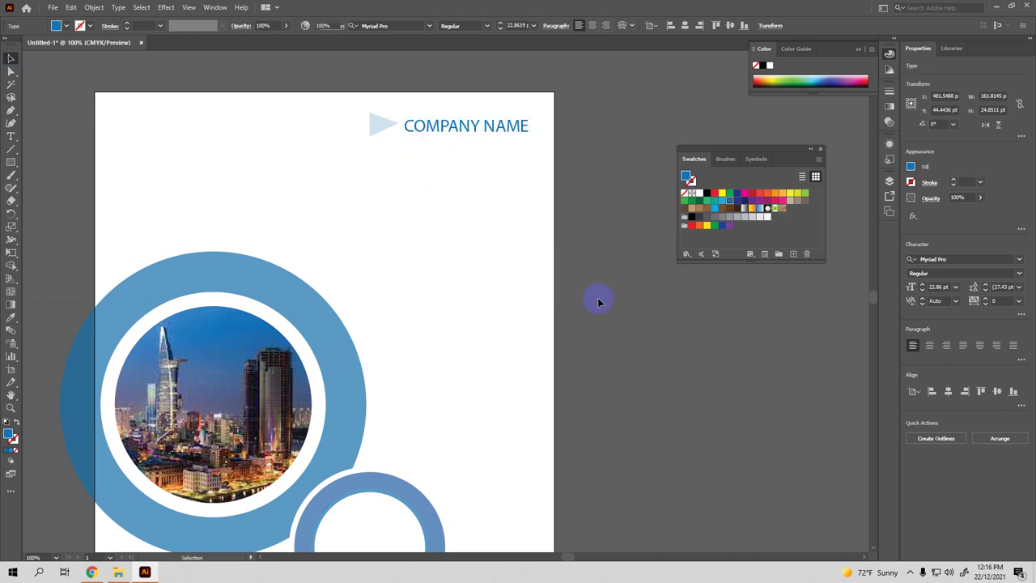
pyautogui.click(484, 132)
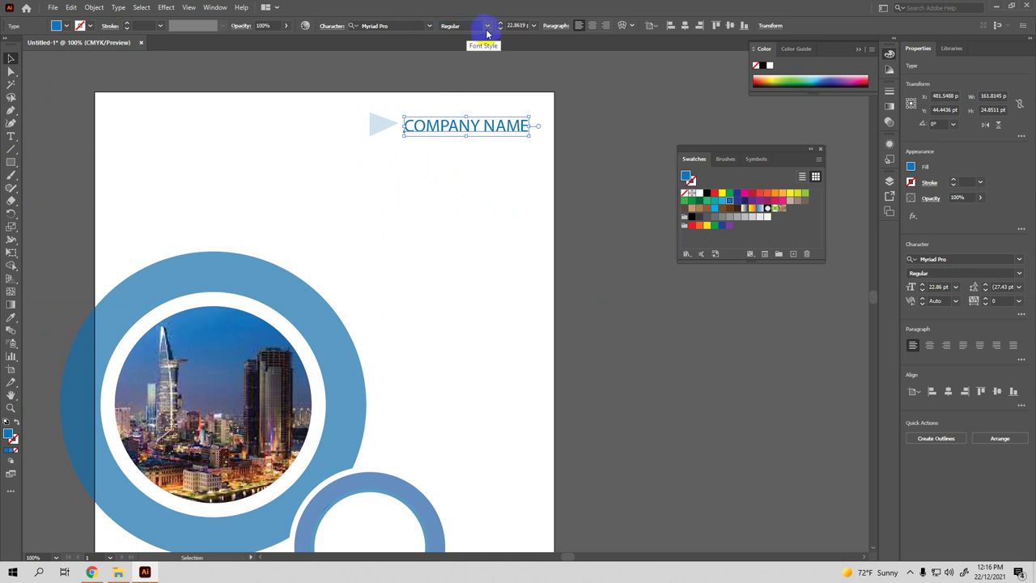
# Select the COMPANY NAME line and try the Vinhan Bold font on it
pyautogui.click(455, 26)
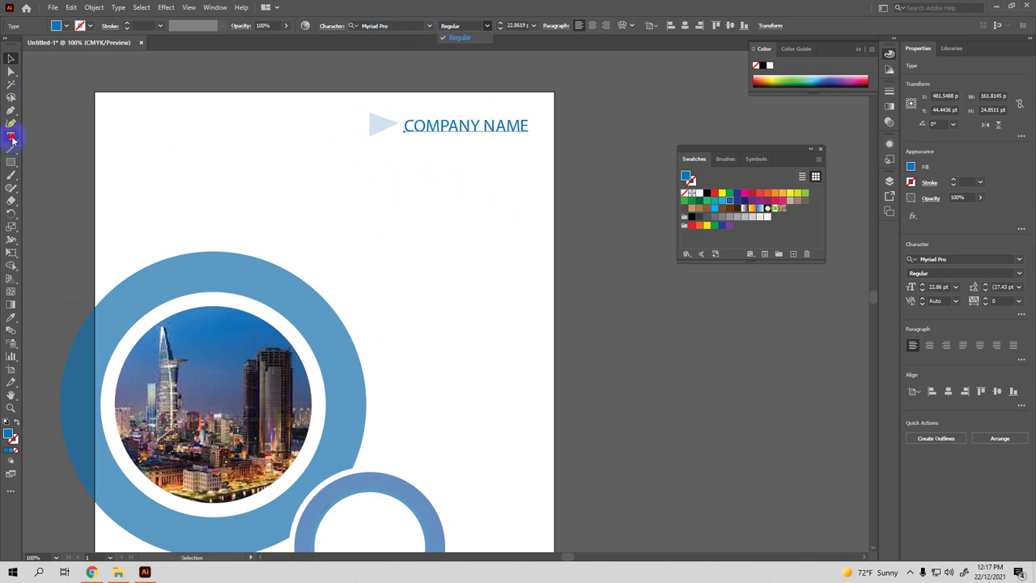
pyautogui.click(451, 122)
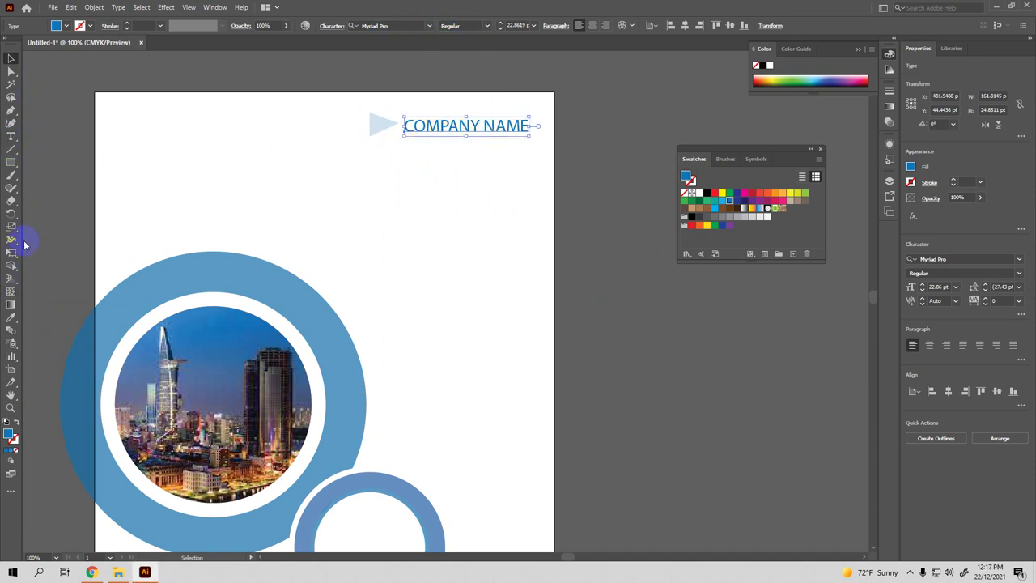
pyautogui.click(11, 136)
pyautogui.doubleClick(462, 126)
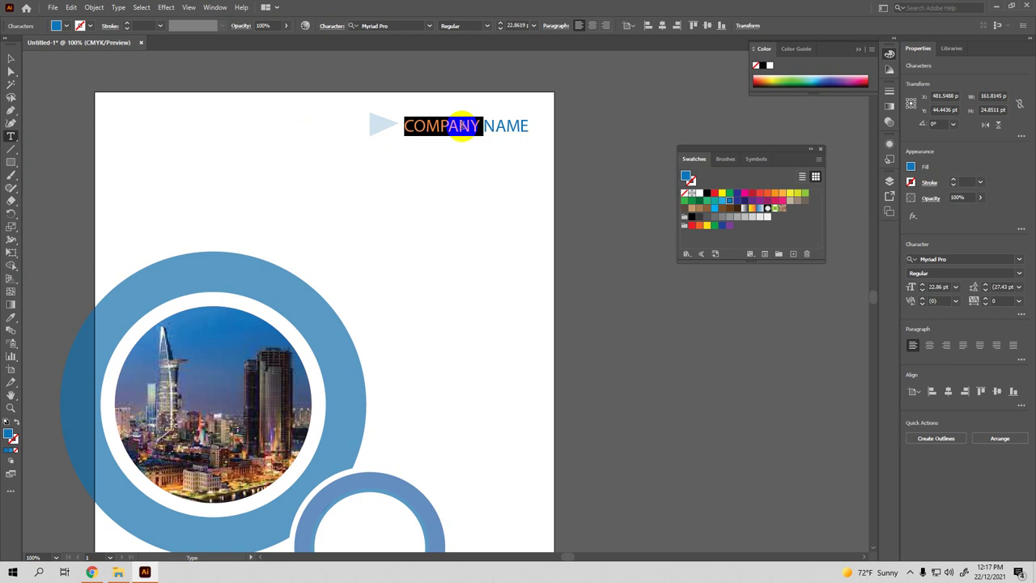
pyautogui.tripleClick(462, 125)
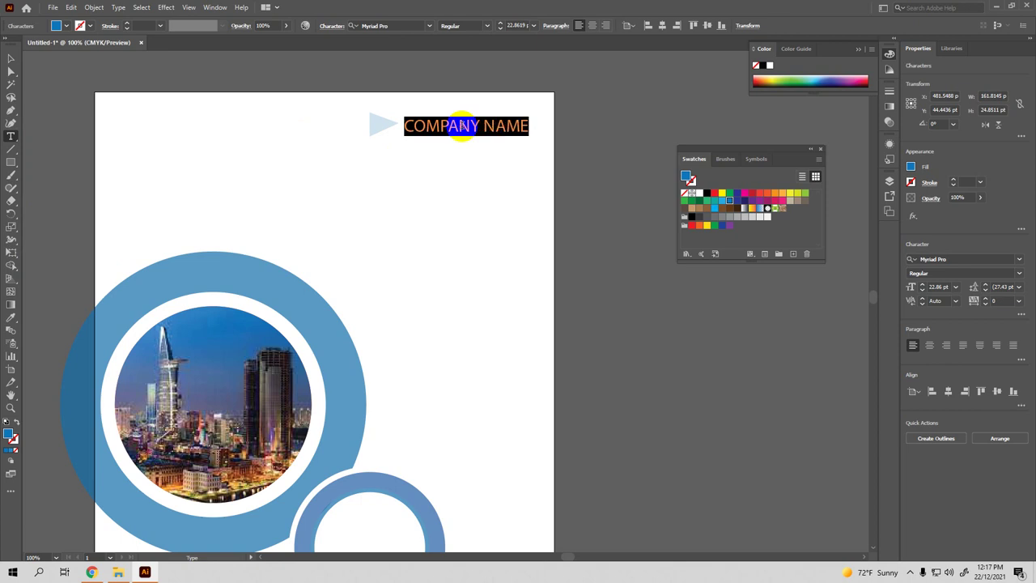
pyautogui.click(430, 26)
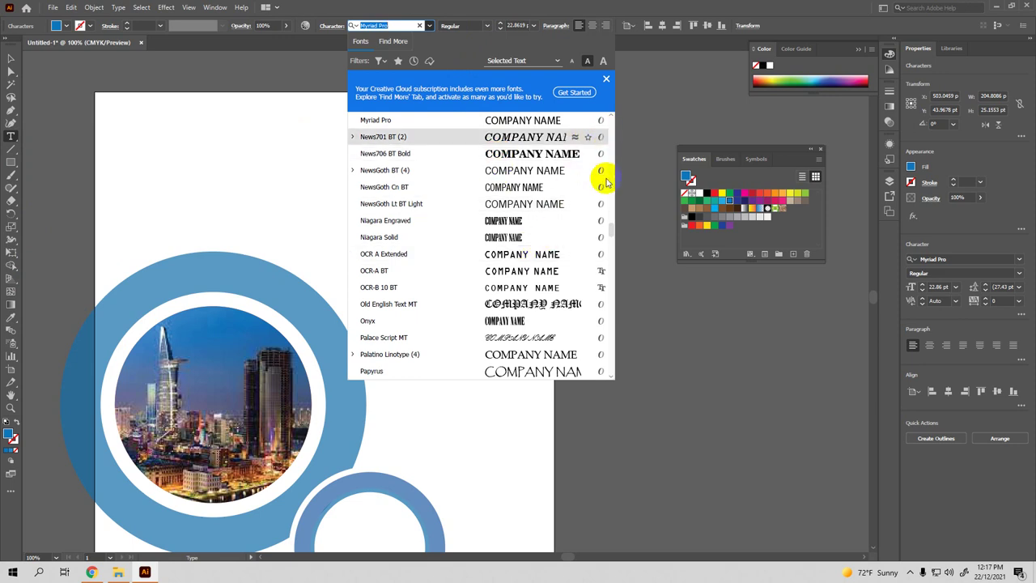
pyautogui.scroll(-2, 609, 235)
pyautogui.moveTo(608, 235); pyautogui.dragTo(604, 269)
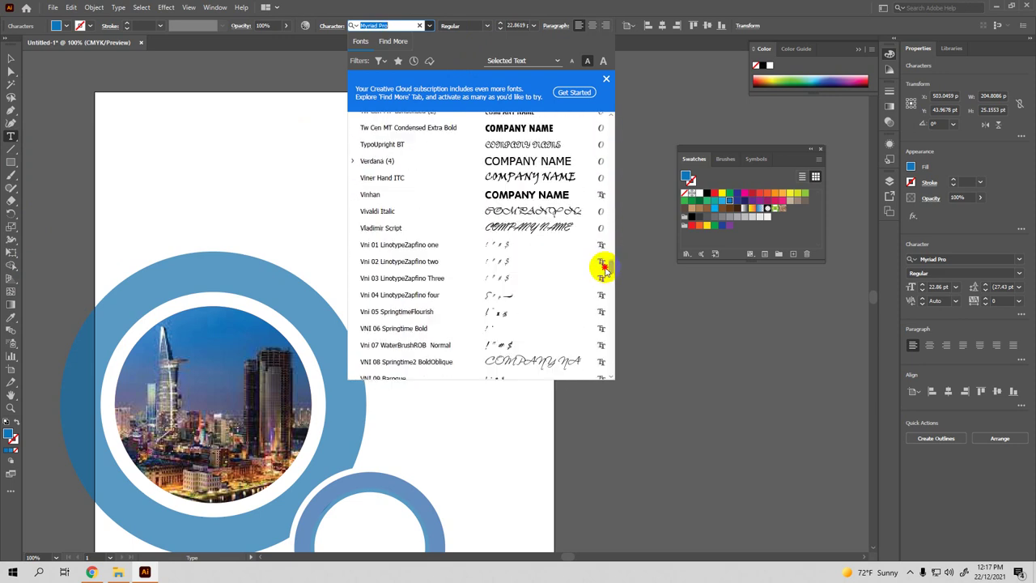
pyautogui.click(537, 198)
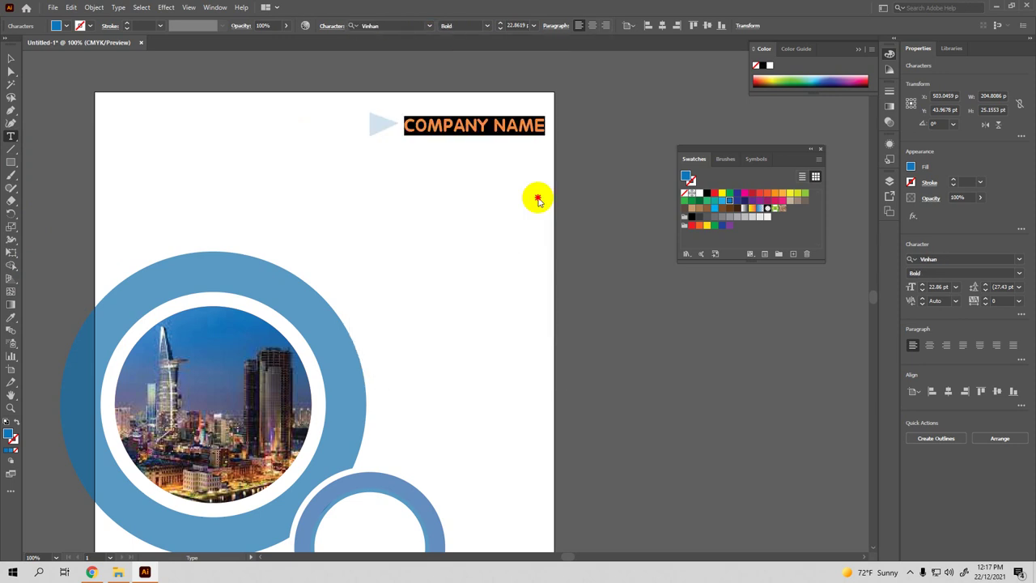
pyautogui.click(473, 130)
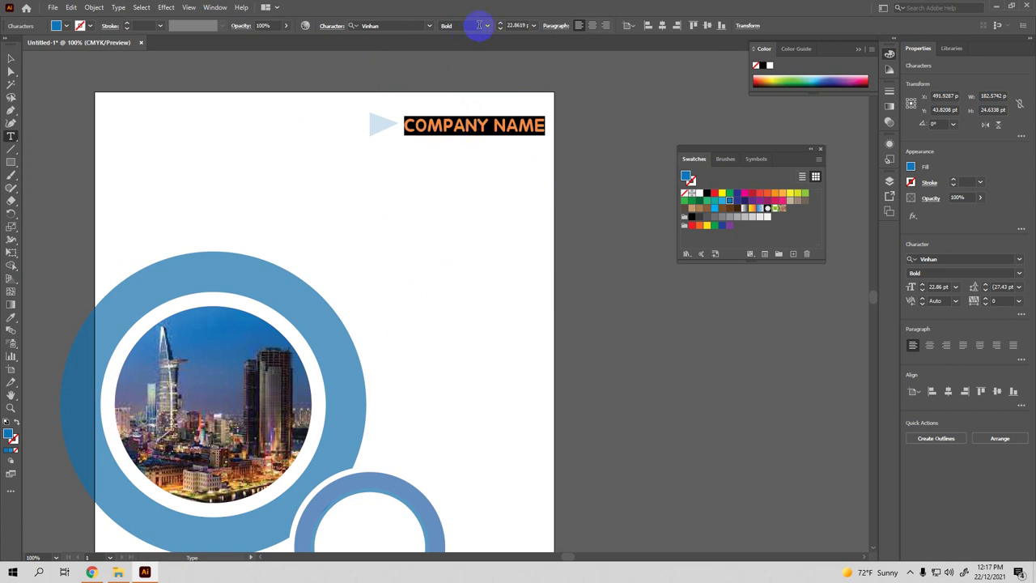
# Set the COMPANY NAME heading in Franklin Gothic Heavy
pyautogui.click(424, 27)
pyautogui.click(430, 26)
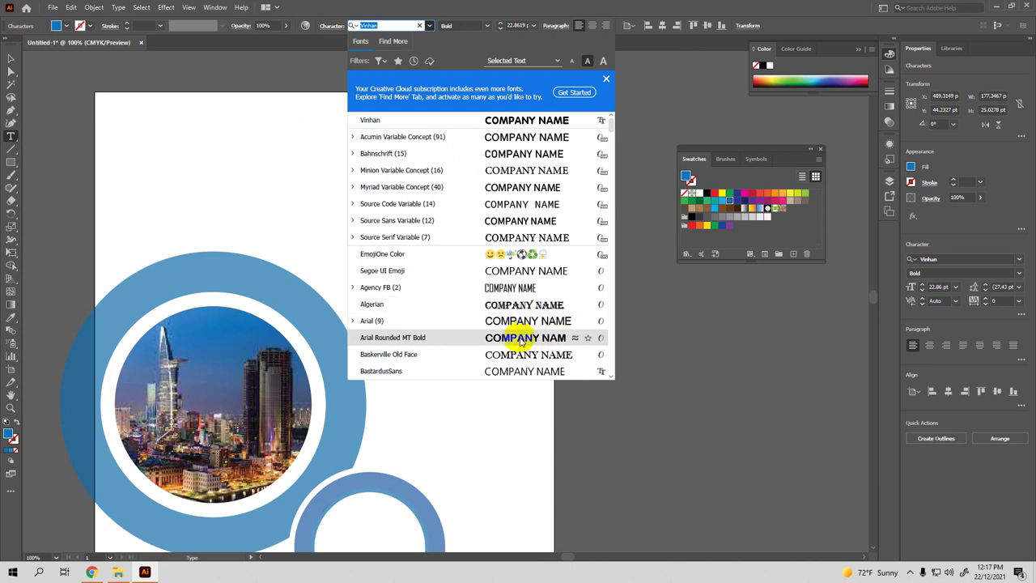
pyautogui.scroll(-5, 522, 342)
pyautogui.scroll(-5, 613, 162)
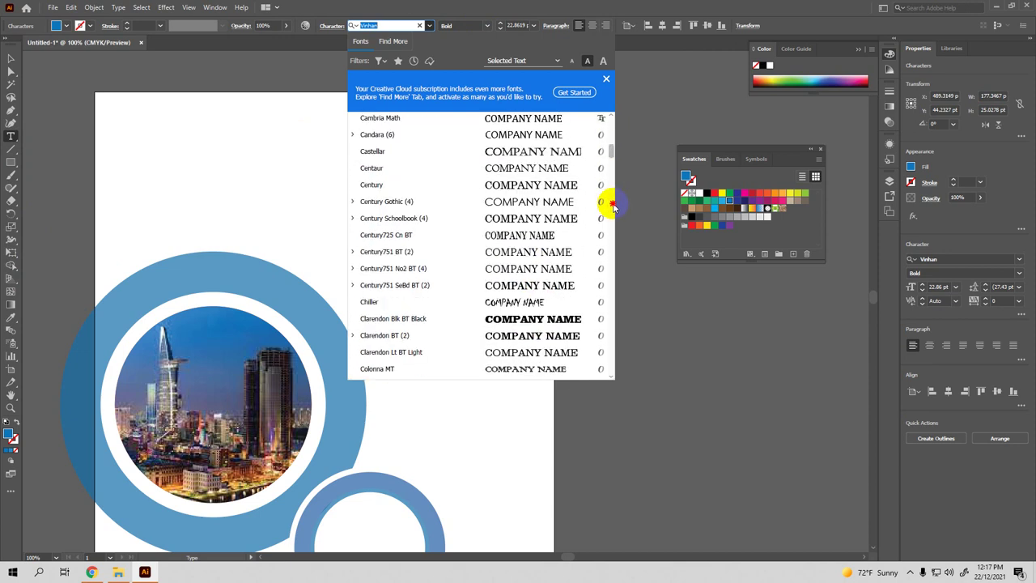
pyautogui.scroll(-10, 612, 211)
pyautogui.scroll(-10, 604, 259)
pyautogui.scroll(-10, 603, 287)
pyautogui.scroll(-10, 603, 320)
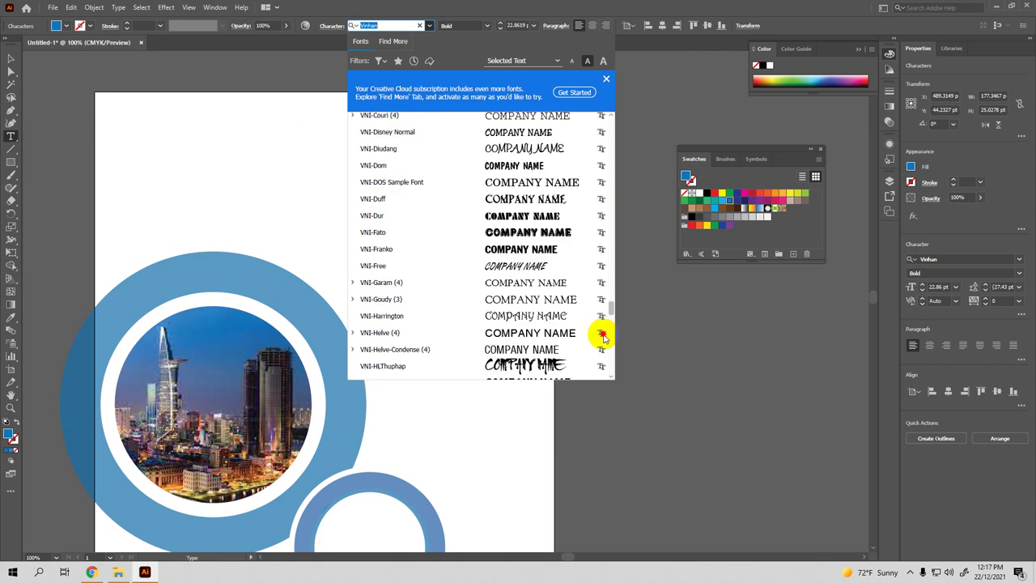
pyautogui.scroll(-10, 603, 335)
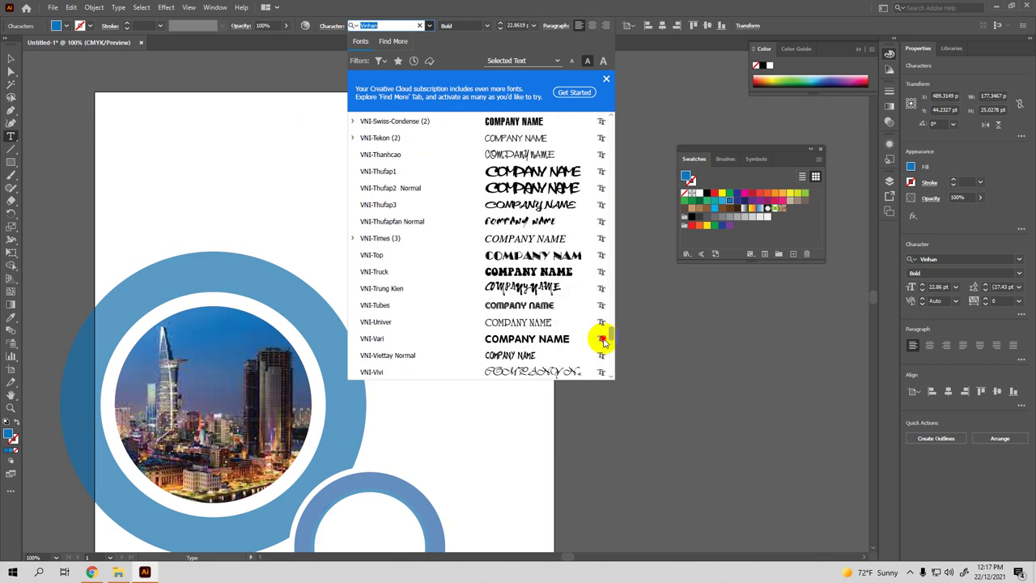
pyautogui.scroll(-10, 603, 343)
pyautogui.scroll(-2, 603, 344)
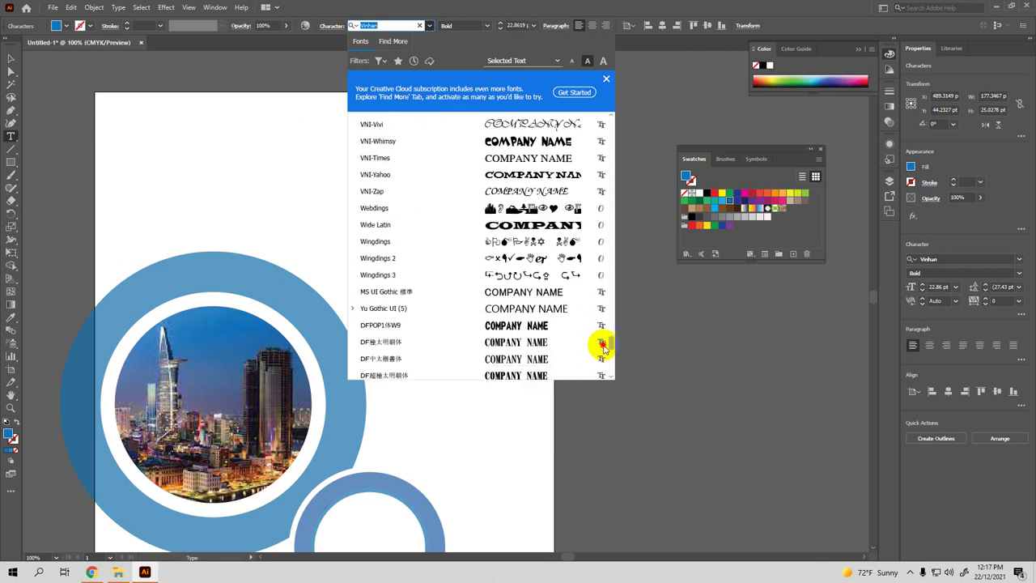
pyautogui.scroll(1, 603, 346)
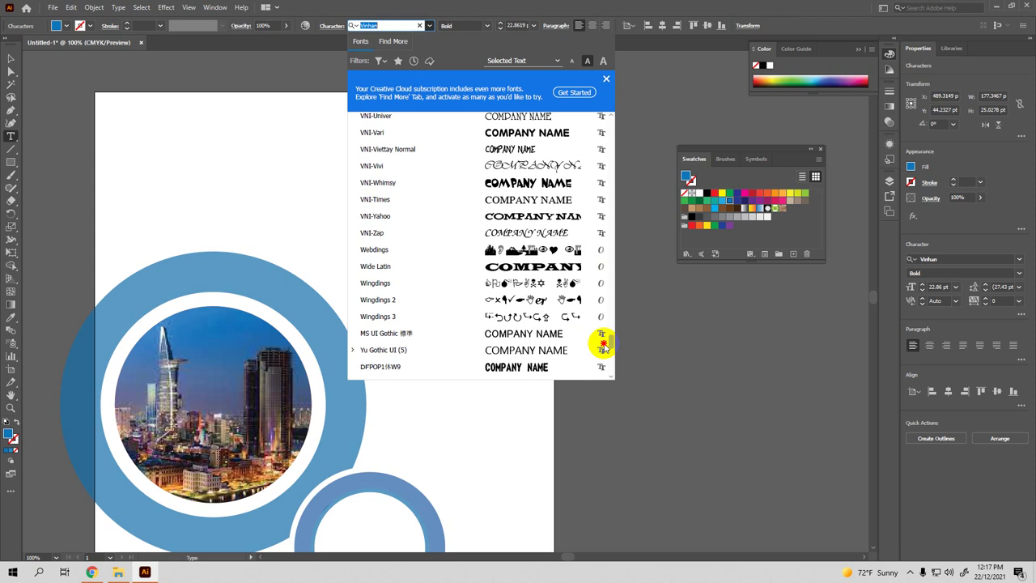
pyautogui.scroll(-3, 603, 346)
pyautogui.scroll(-3, 607, 348)
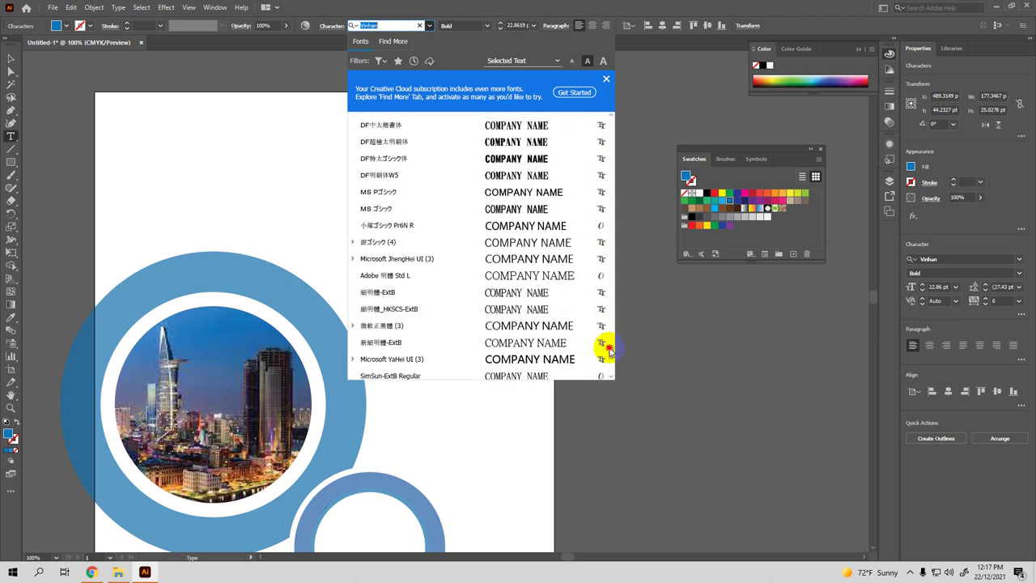
pyautogui.scroll(-2, 607, 348)
pyautogui.moveTo(606, 356); pyautogui.dragTo(617, 211)
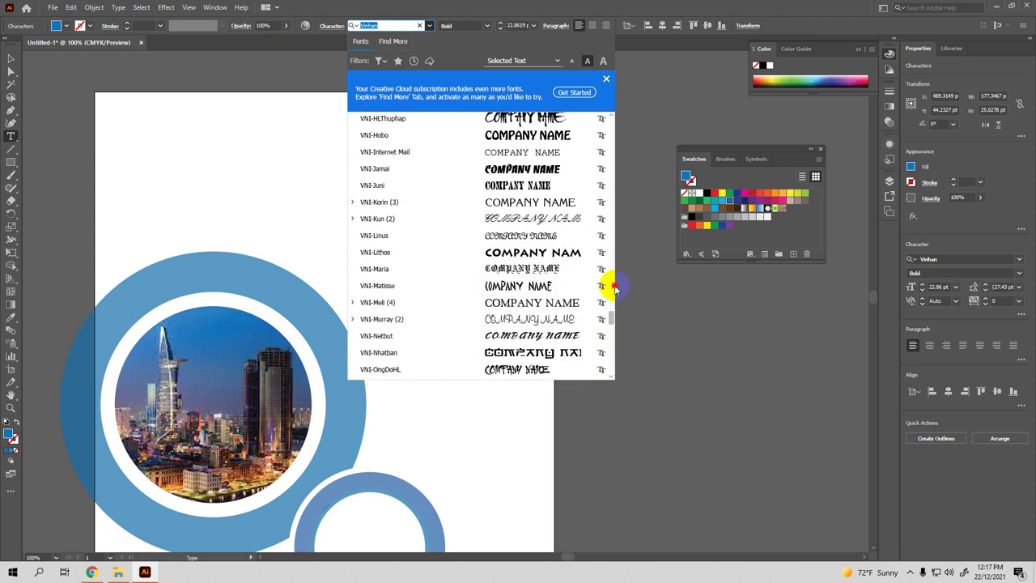
pyautogui.scroll(2, 616, 210)
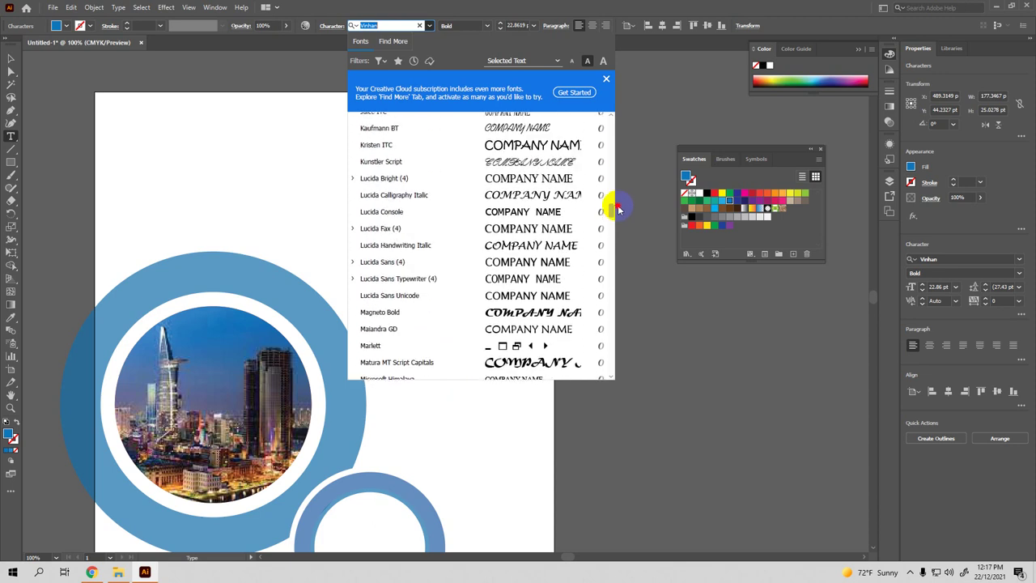
pyautogui.moveTo(616, 210); pyautogui.dragTo(616, 178)
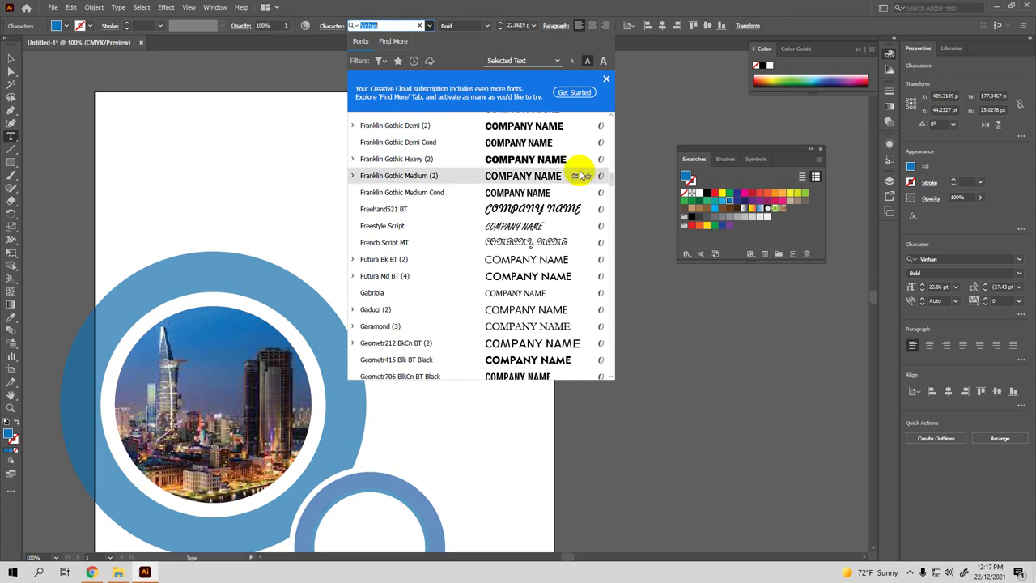
pyautogui.click(551, 160)
# Nudge the triangle beside COMPANY NAME slightly left
pyautogui.click(11, 58)
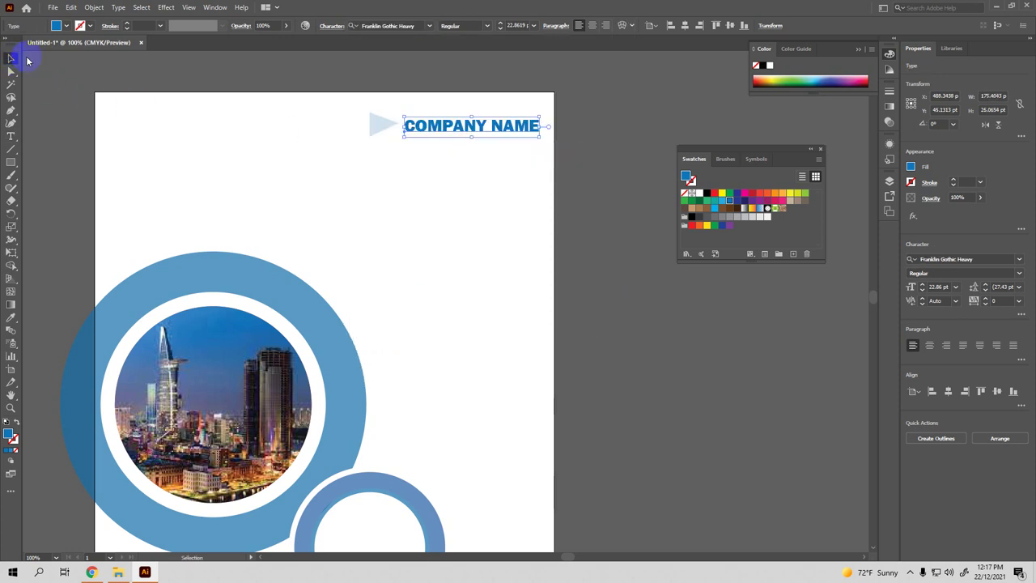
pyautogui.click(383, 128)
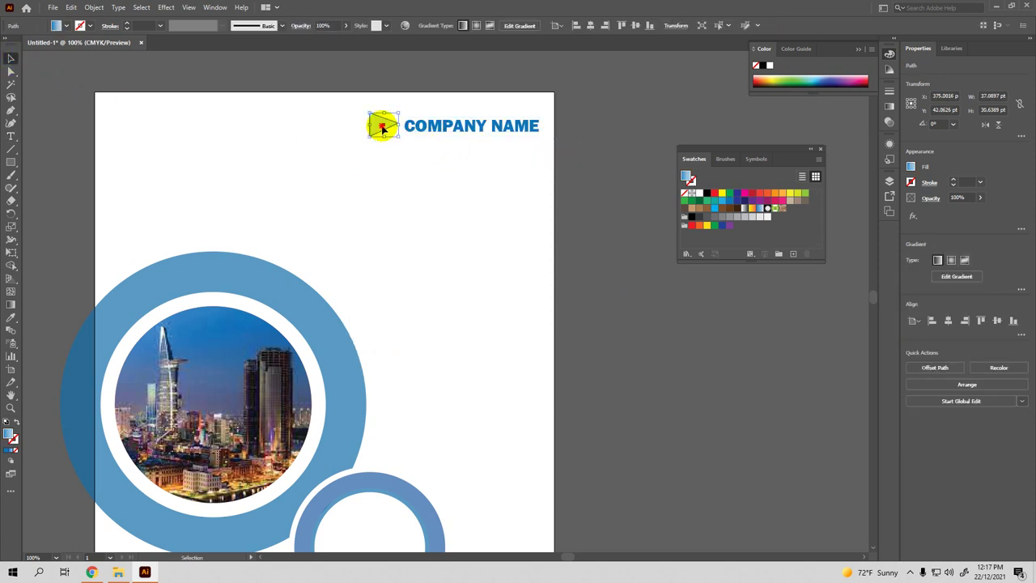
pyautogui.moveTo(383, 130); pyautogui.dragTo(373, 128)
pyautogui.click(397, 174)
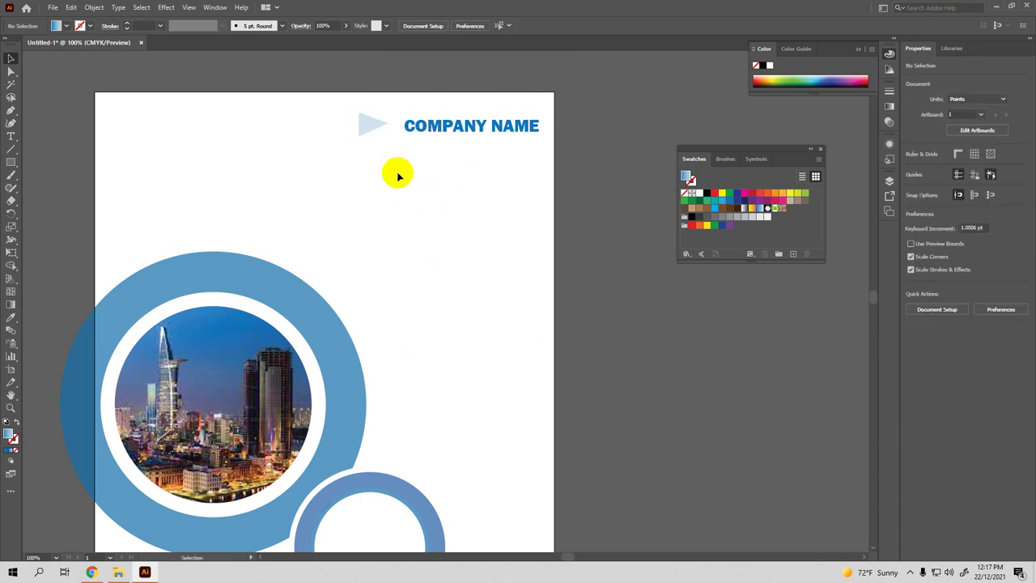
# Set the triangle gradient's end stop opacity to 50%, then nudge COMPANY NAME up slightly
pyautogui.click(365, 132)
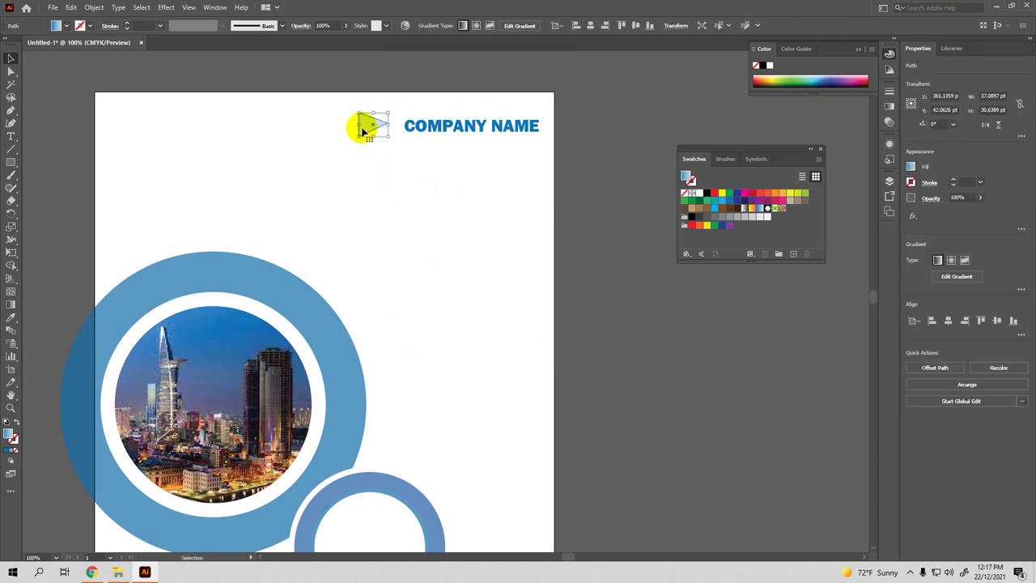
pyautogui.click(1020, 290)
pyautogui.click(958, 379)
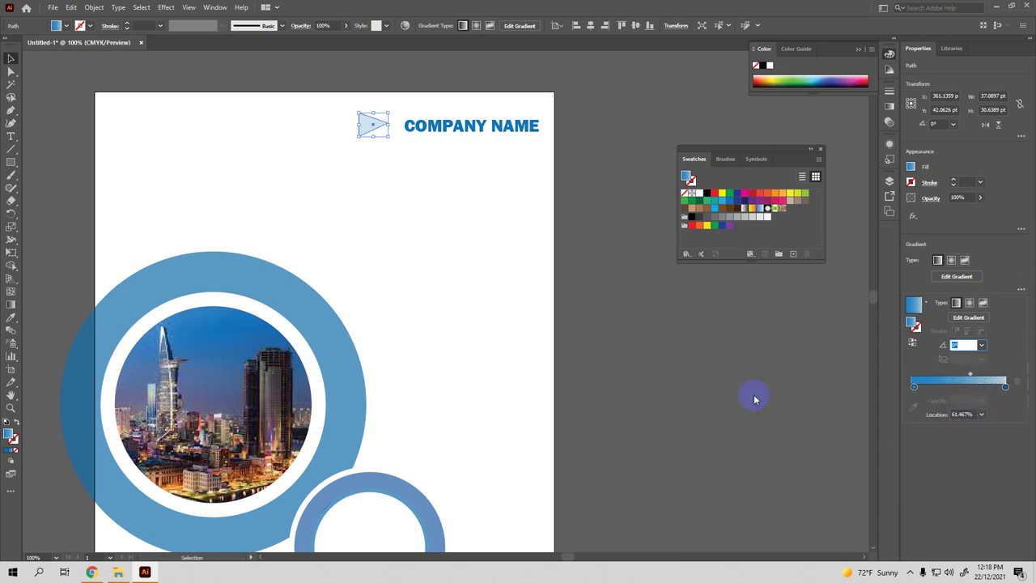
pyautogui.click(1004, 383)
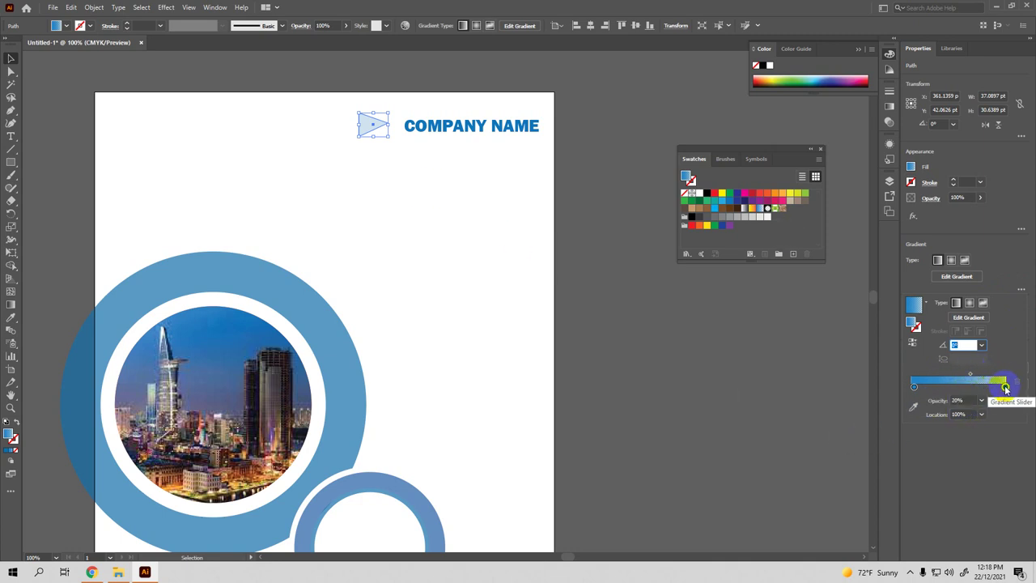
pyautogui.click(981, 401)
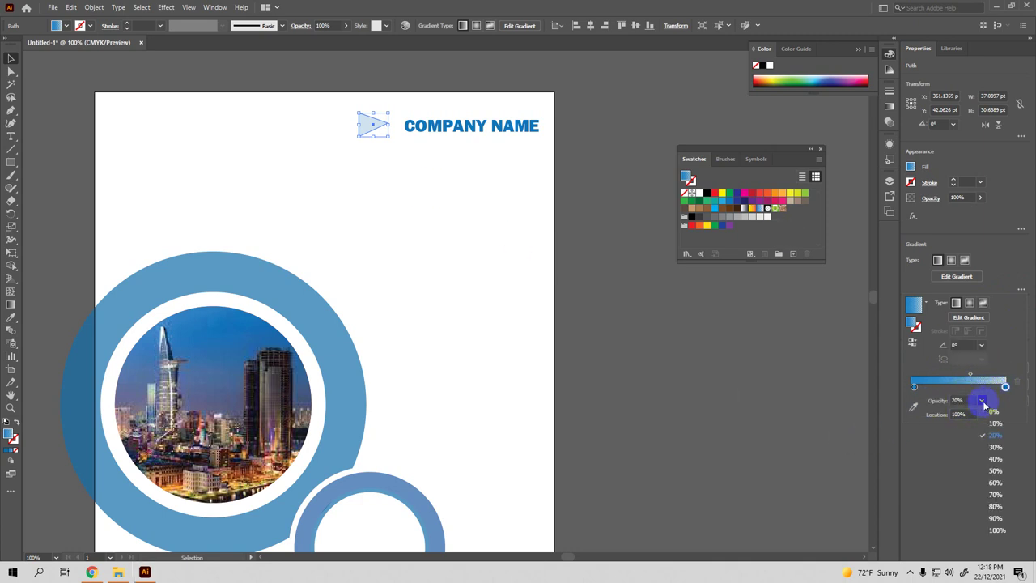
pyautogui.click(993, 472)
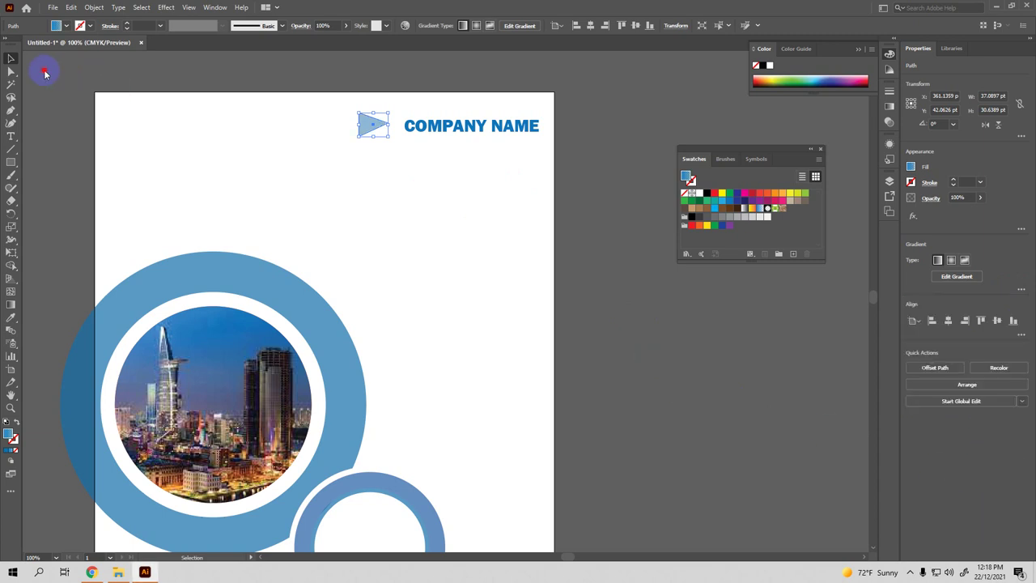
pyautogui.click(587, 219)
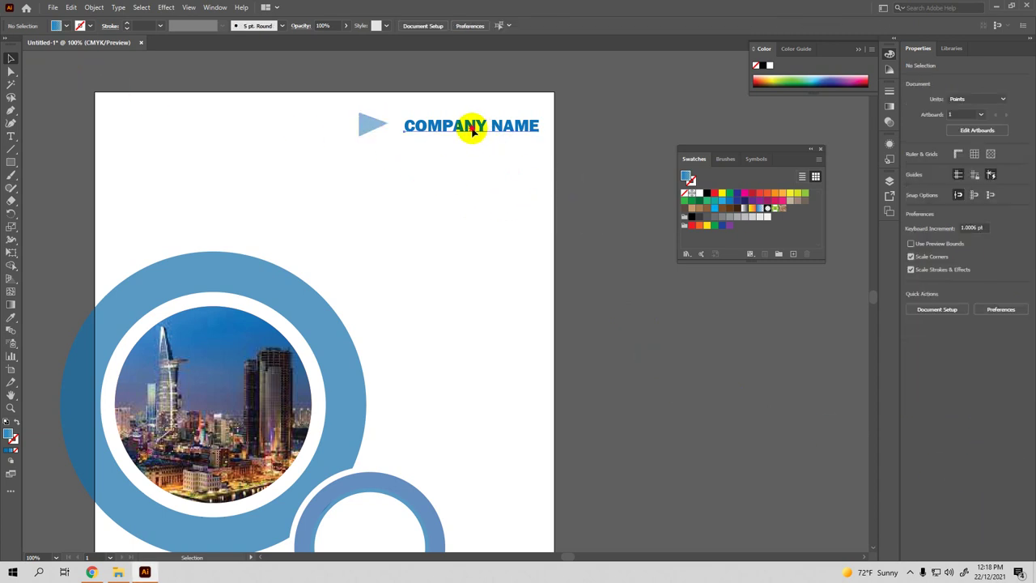
pyautogui.moveTo(485, 139); pyautogui.dragTo(485, 137)
# Draw a large blue circle near the page's top-left corner
pyautogui.click(687, 302)
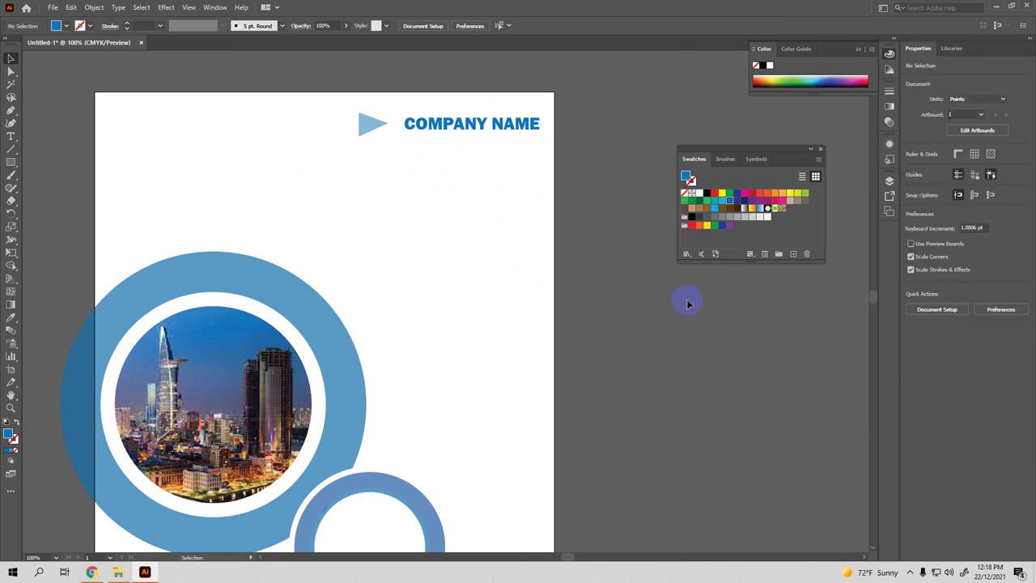
pyautogui.moveTo(539, 411)
pyautogui.mouseDown()
pyautogui.moveTo(581, 385)
pyautogui.moveTo(579, 374)
pyautogui.mouseUp()
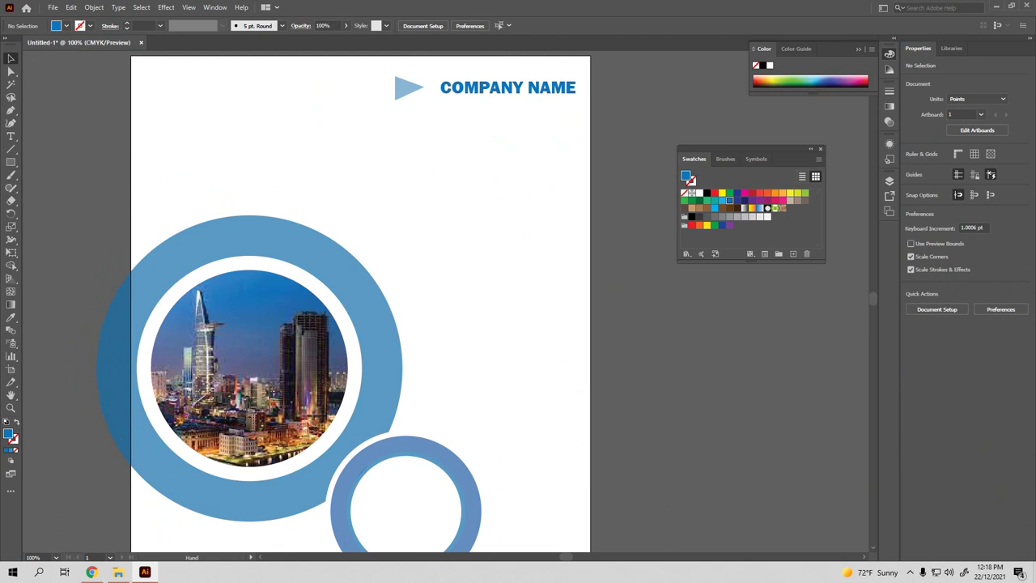
pyautogui.moveTo(439, 182); pyautogui.dragTo(542, 199)
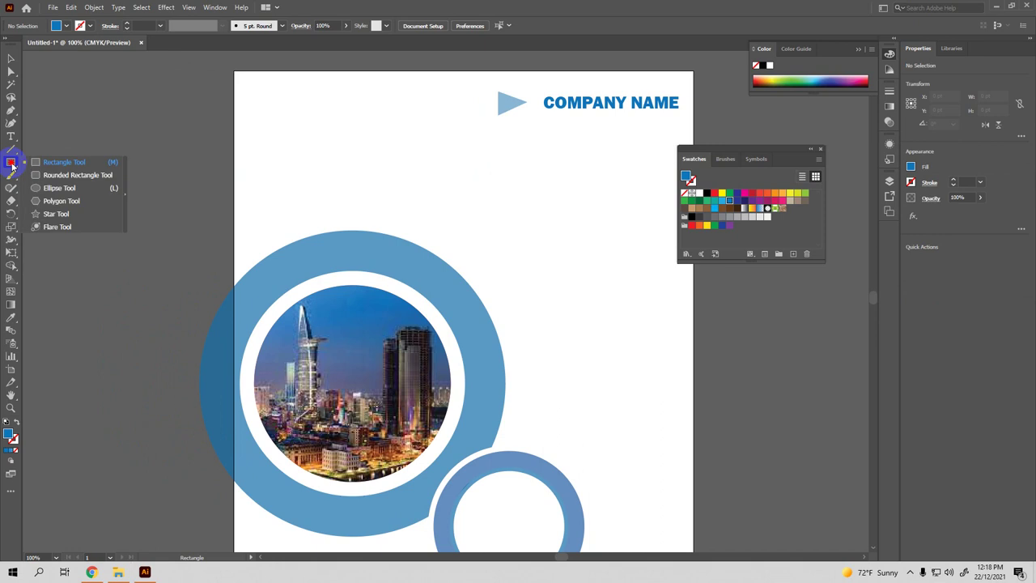
pyautogui.moveTo(12, 168); pyautogui.dragTo(35, 188)
pyautogui.moveTo(202, 58); pyautogui.dragTo(375, 211)
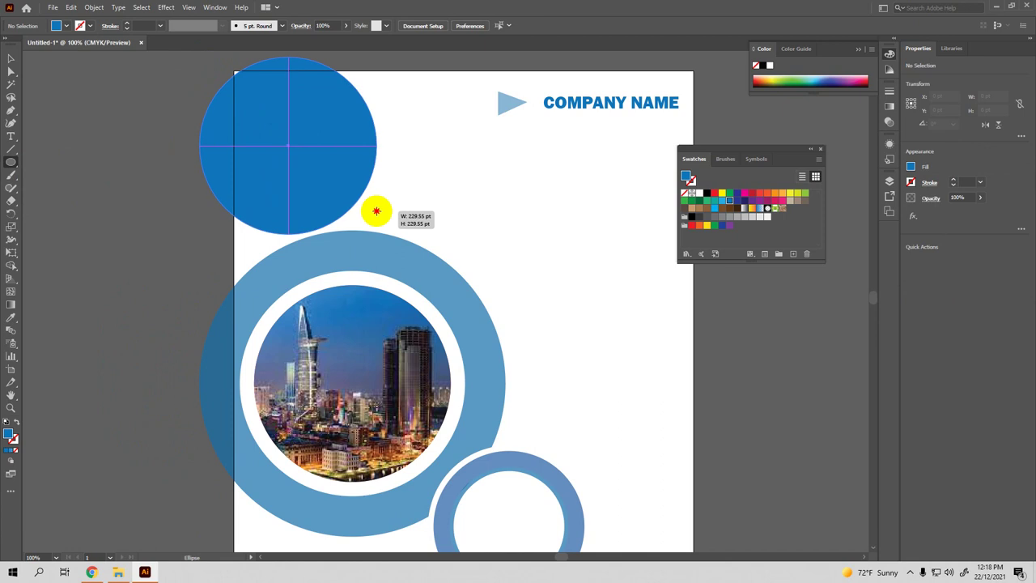
pyautogui.moveTo(376, 211)
pyautogui.mouseDown()
pyautogui.moveTo(433, 280)
pyautogui.moveTo(423, 284)
pyautogui.moveTo(497, 340)
pyautogui.mouseUp()
# Move the circle up-left past the page edge and lower its opacity to 17%
pyautogui.click(11, 58)
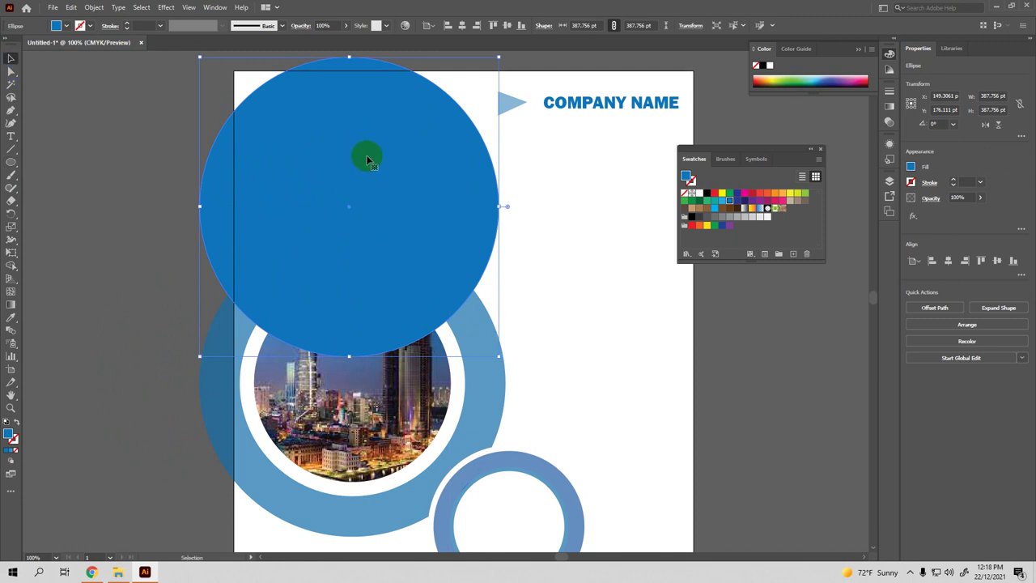
pyautogui.moveTo(370, 160); pyautogui.dragTo(344, 140)
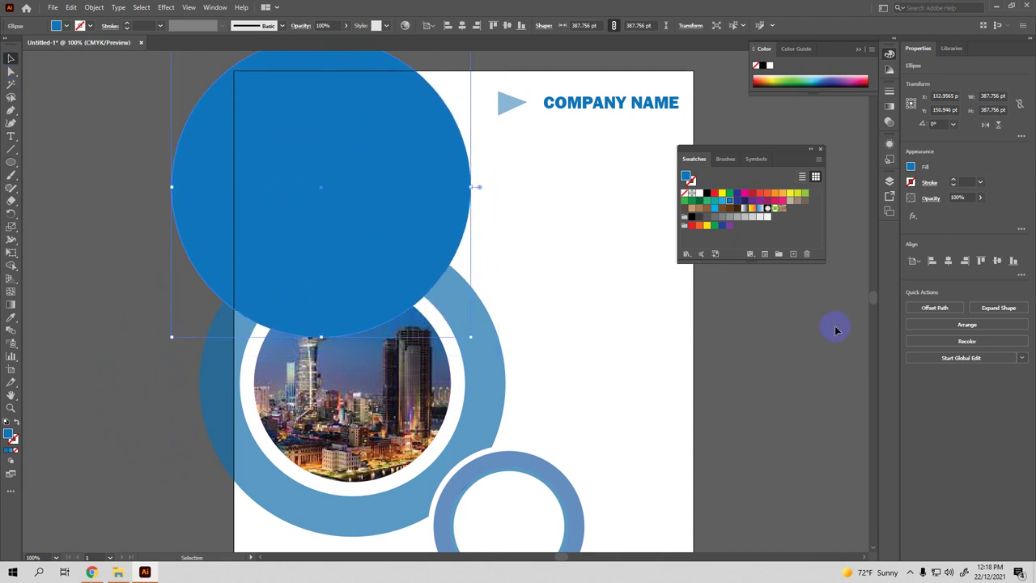
pyautogui.click(979, 199)
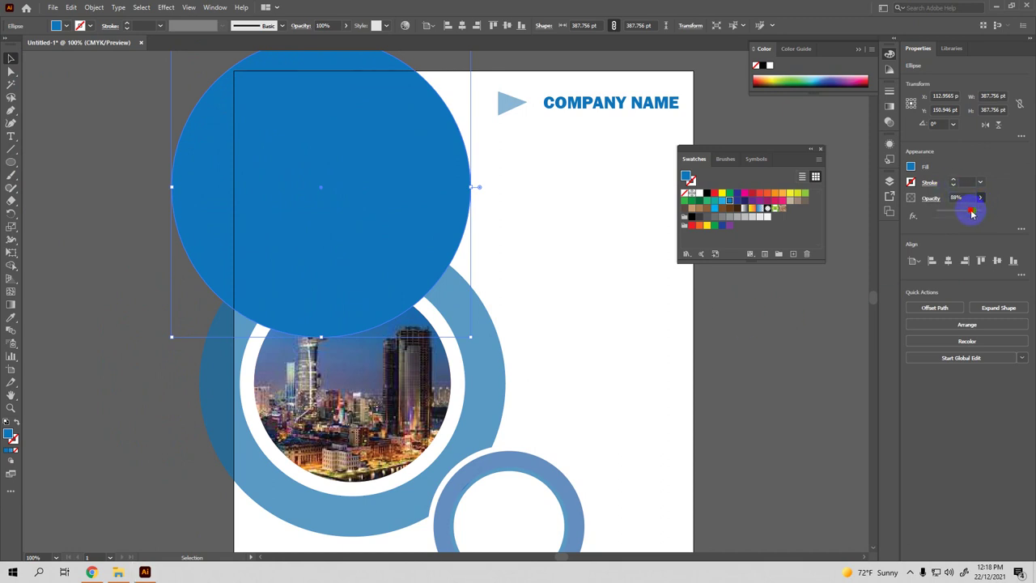
pyautogui.moveTo(952, 214); pyautogui.dragTo(946, 214)
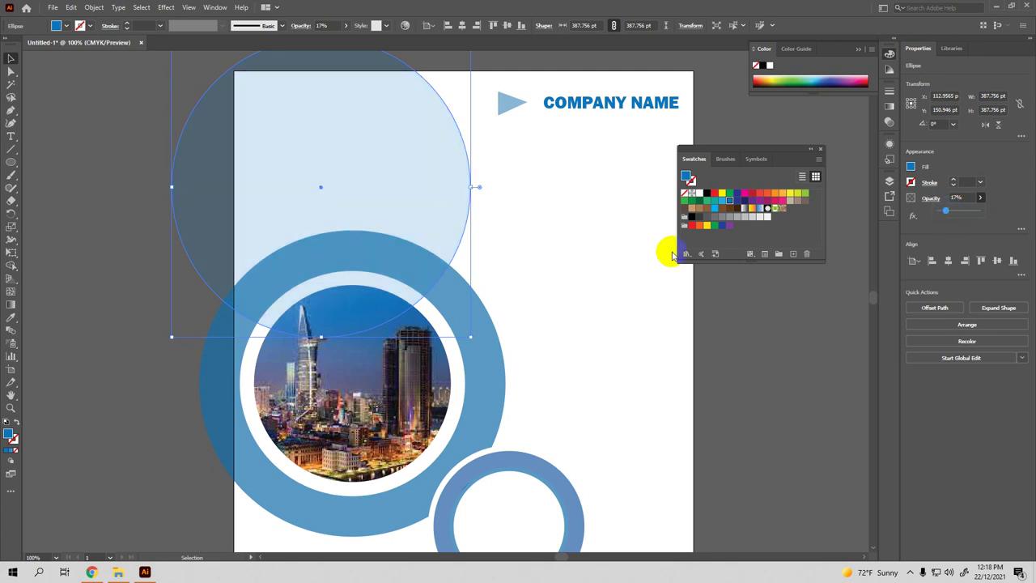
pyautogui.click(602, 280)
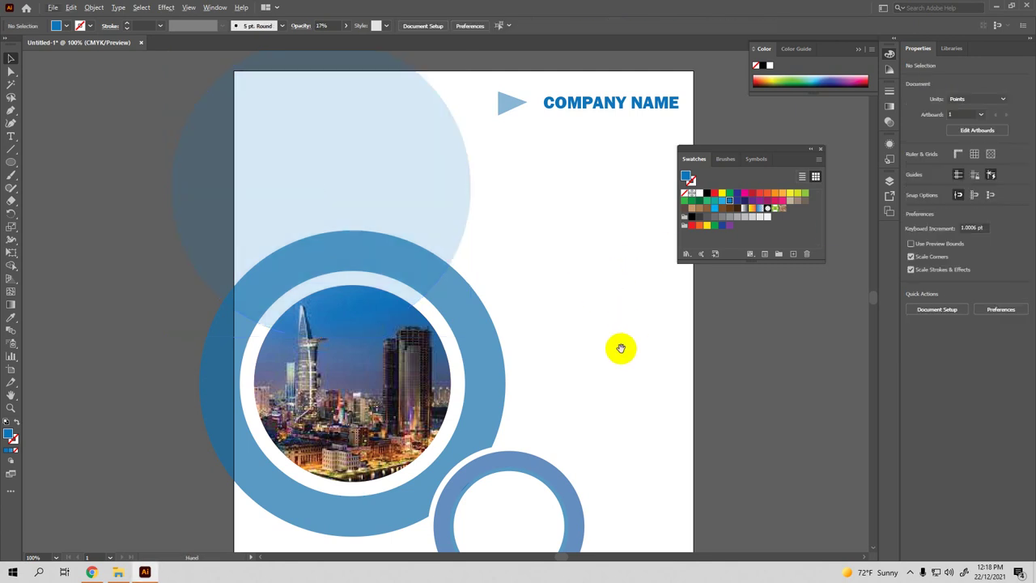
# Duplicate the faint blue circle and place the copy behind the small lower-right ring
pyautogui.moveTo(617, 347); pyautogui.dragTo(603, 310)
pyautogui.hotkey('ctrl', '-')
pyautogui.hotkey('ctrl', '-')
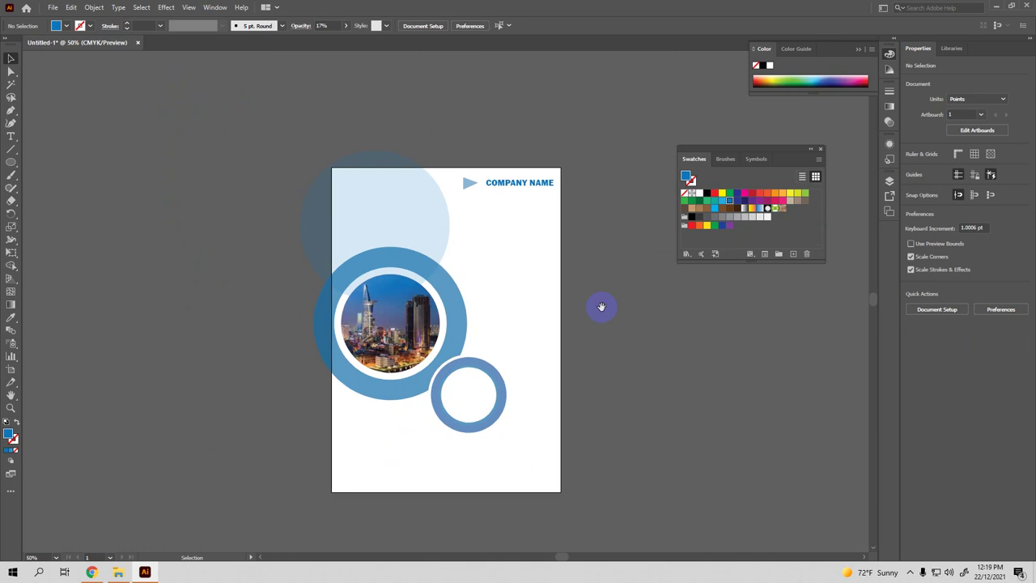
pyautogui.moveTo(652, 340); pyautogui.dragTo(607, 300)
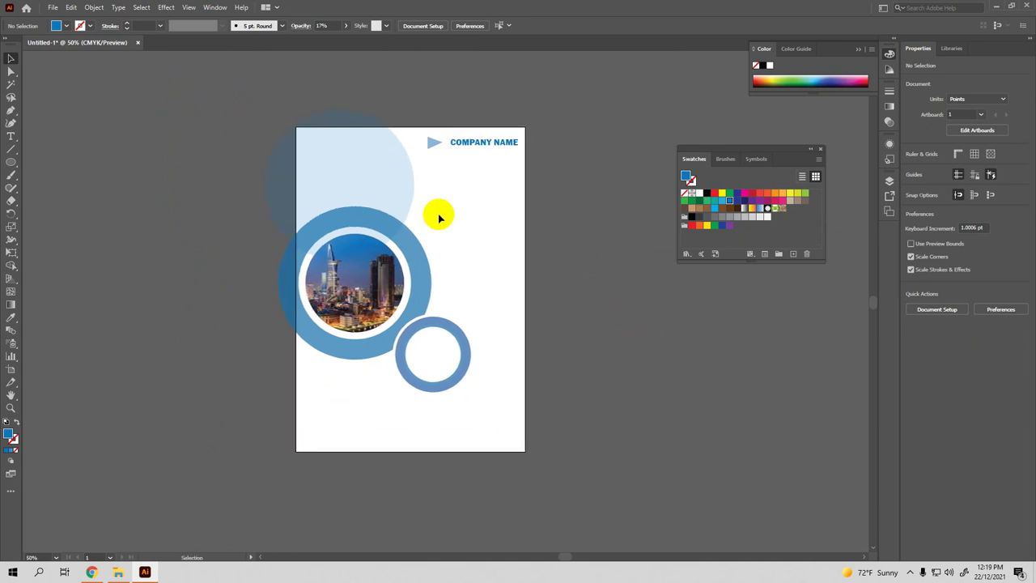
pyautogui.click(388, 186)
pyautogui.moveTo(385, 185)
pyautogui.mouseDown()
pyautogui.moveTo(420, 221)
pyautogui.moveTo(527, 408)
pyautogui.mouseUp()
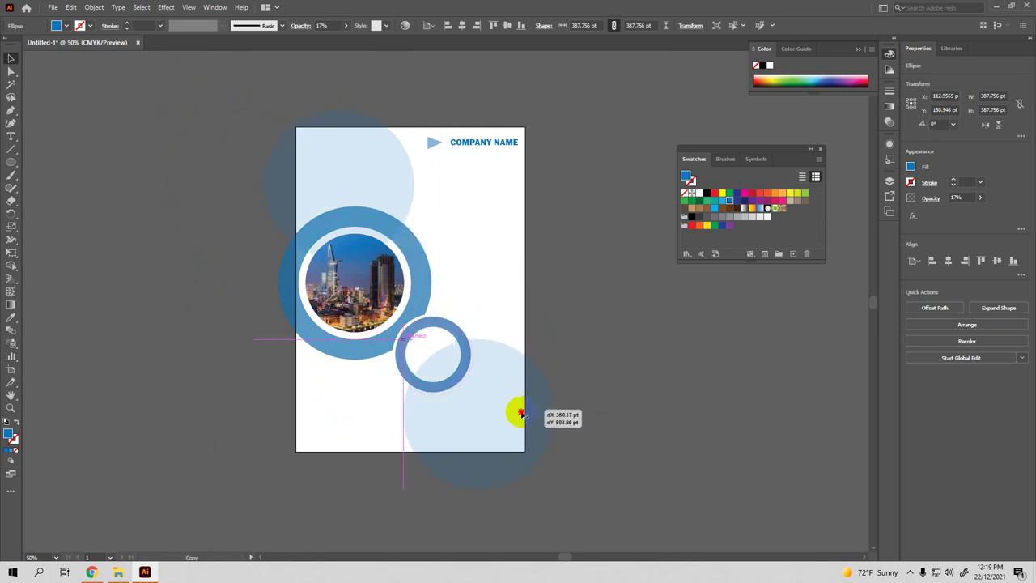
pyautogui.moveTo(527, 409); pyautogui.dragTo(518, 405)
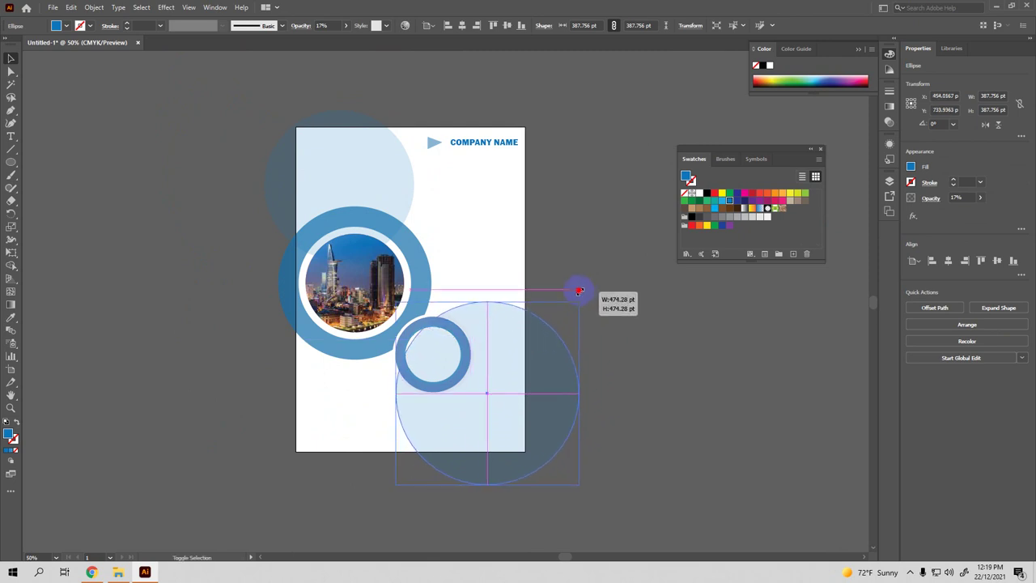
# Enlarge the copied circle and nudge it slightly left
pyautogui.moveTo(545, 335); pyautogui.dragTo(579, 301)
pyautogui.moveTo(509, 347); pyautogui.dragTo(507, 343)
pyautogui.click(638, 411)
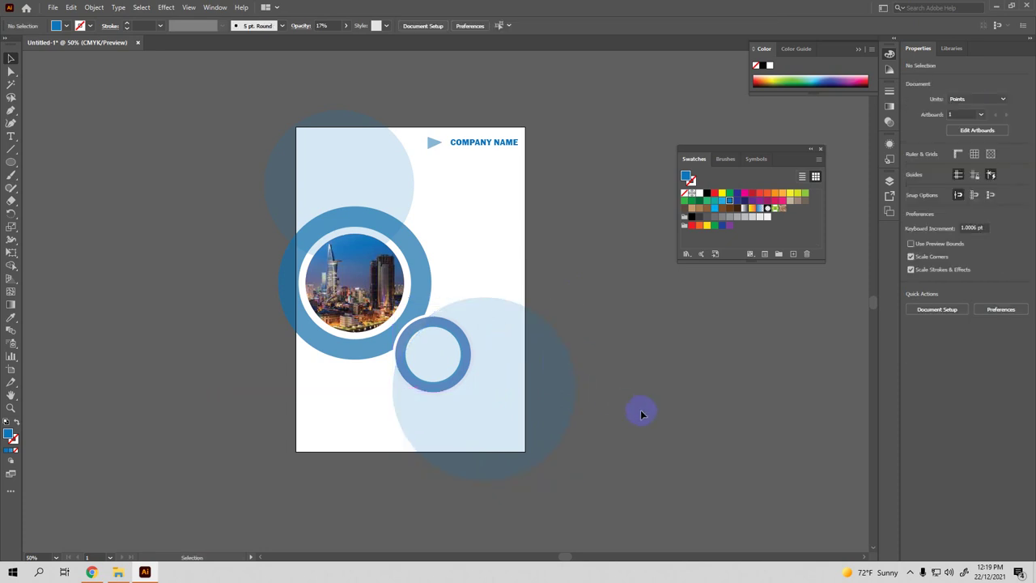
pyautogui.click(548, 365)
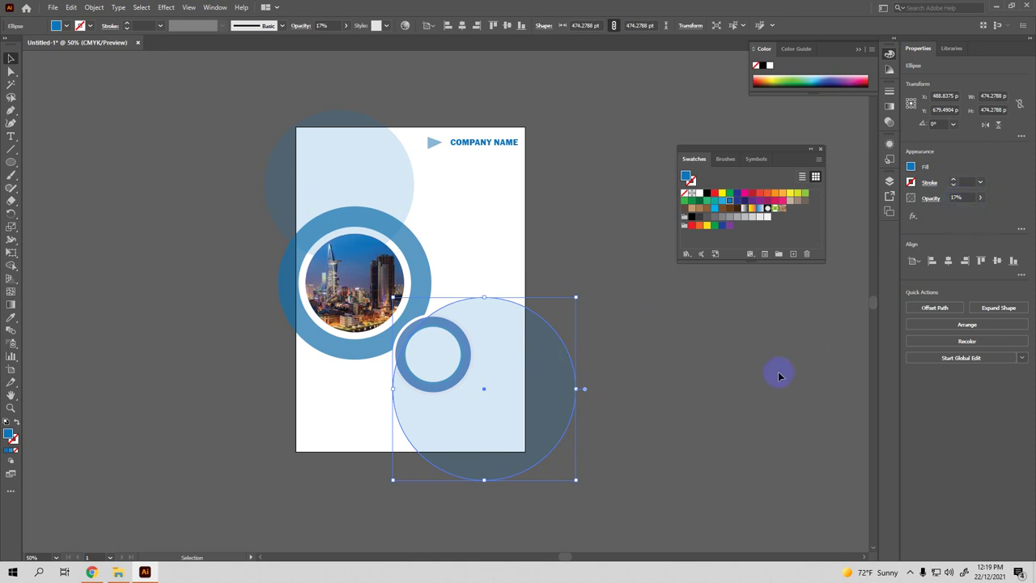
pyautogui.click(737, 375)
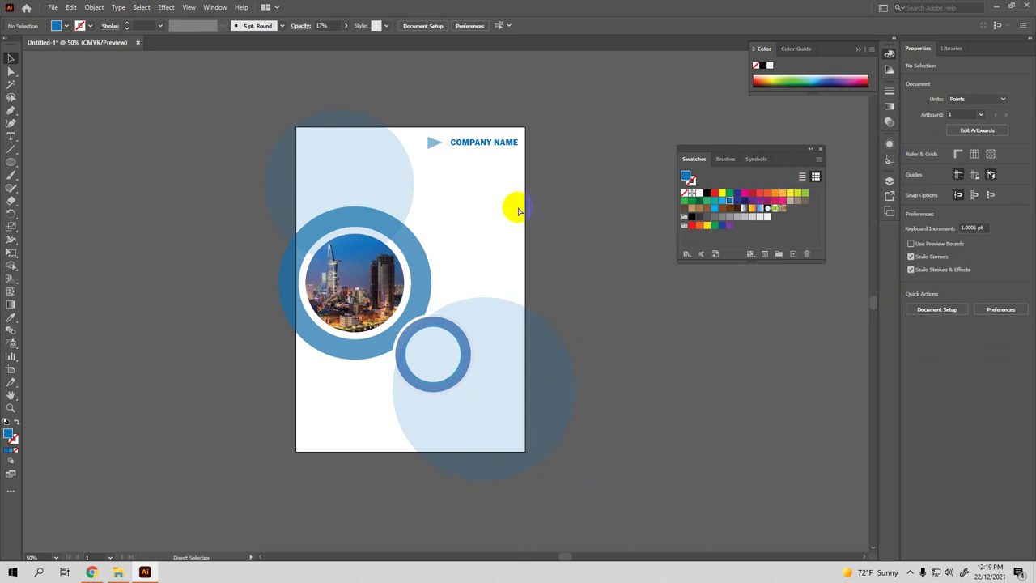
pyautogui.hotkey('ctrl', '+')
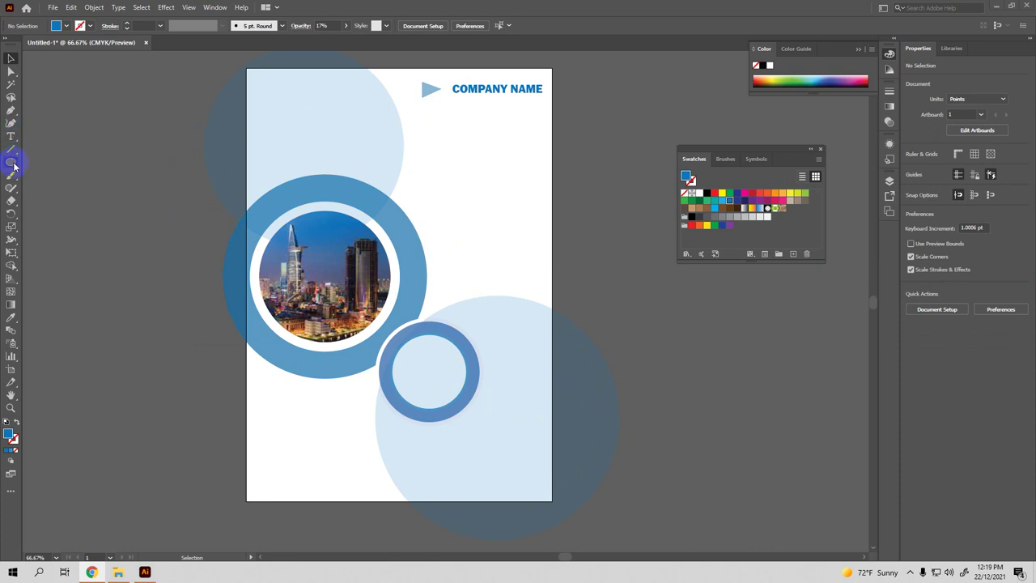
# Draw a horizontal rectangle running right from the photo ring and position it
pyautogui.moveTo(13, 165); pyautogui.dragTo(26, 161)
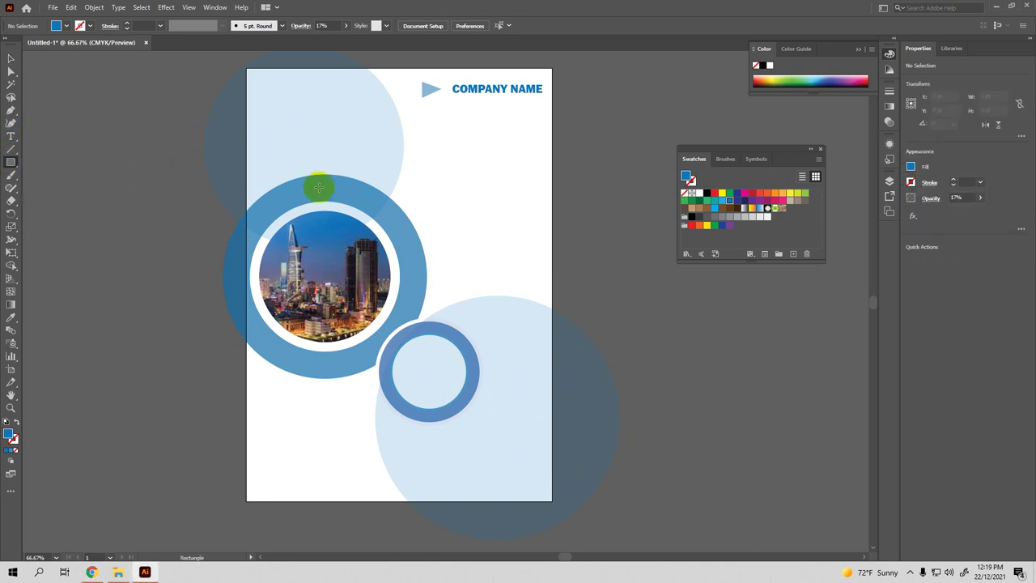
pyautogui.moveTo(404, 257); pyautogui.dragTo(548, 306)
pyautogui.press('v')
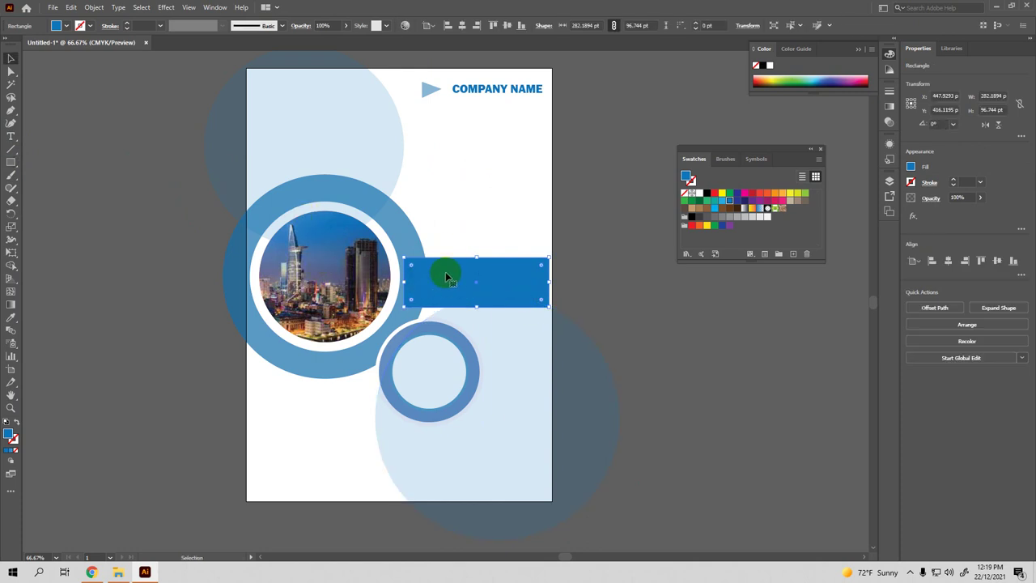
pyautogui.moveTo(445, 274); pyautogui.dragTo(440, 264)
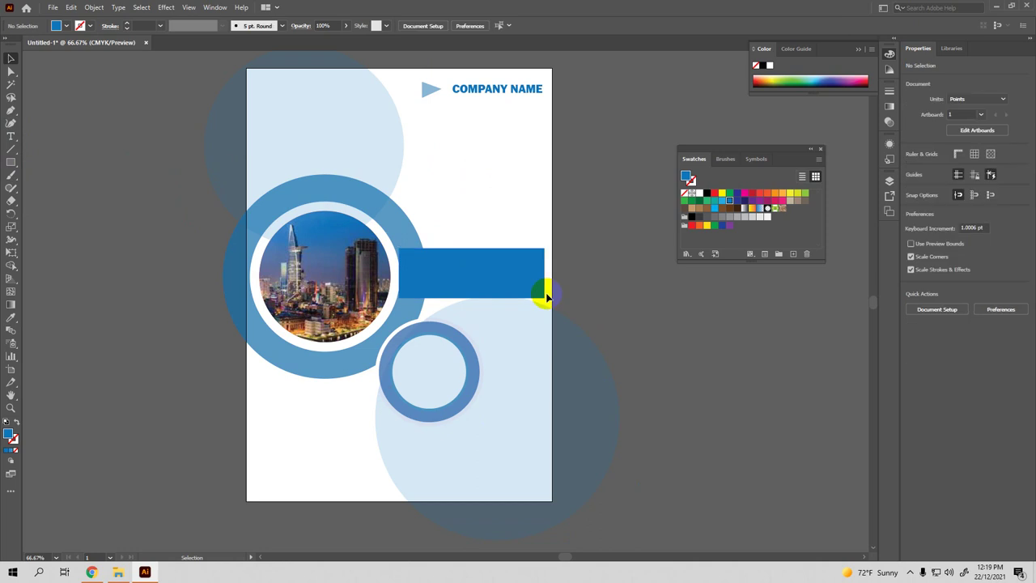
pyautogui.click(502, 279)
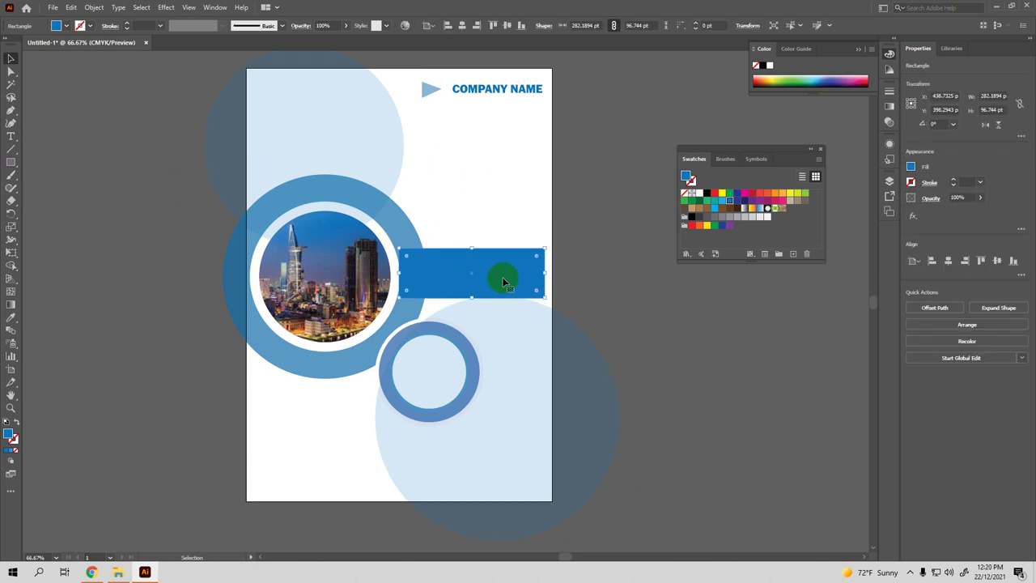
pyautogui.moveTo(503, 280); pyautogui.dragTo(496, 282)
# Change the rectangle's fill from blue to white
pyautogui.click(7, 435)
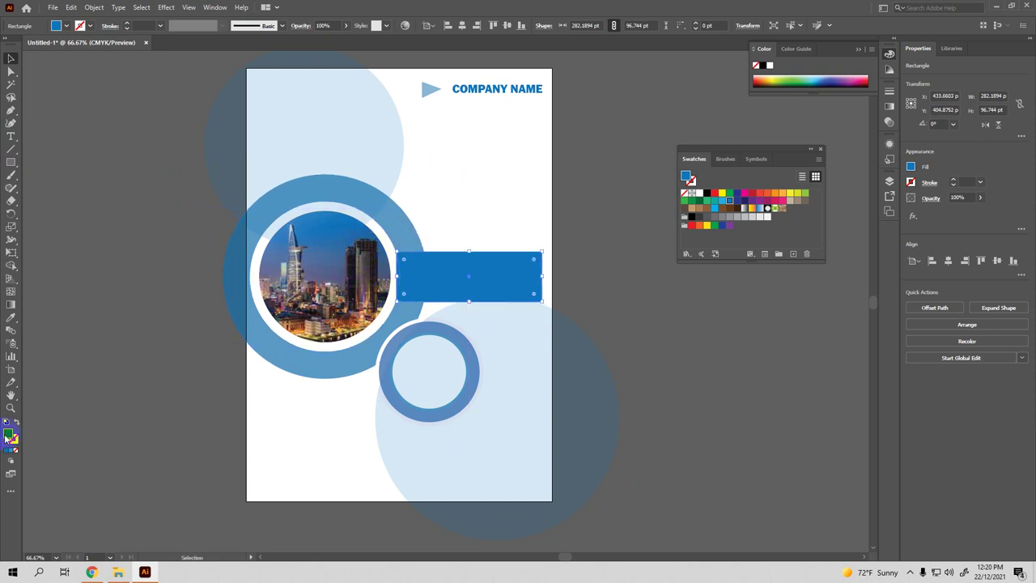
pyautogui.doubleClick(12, 435)
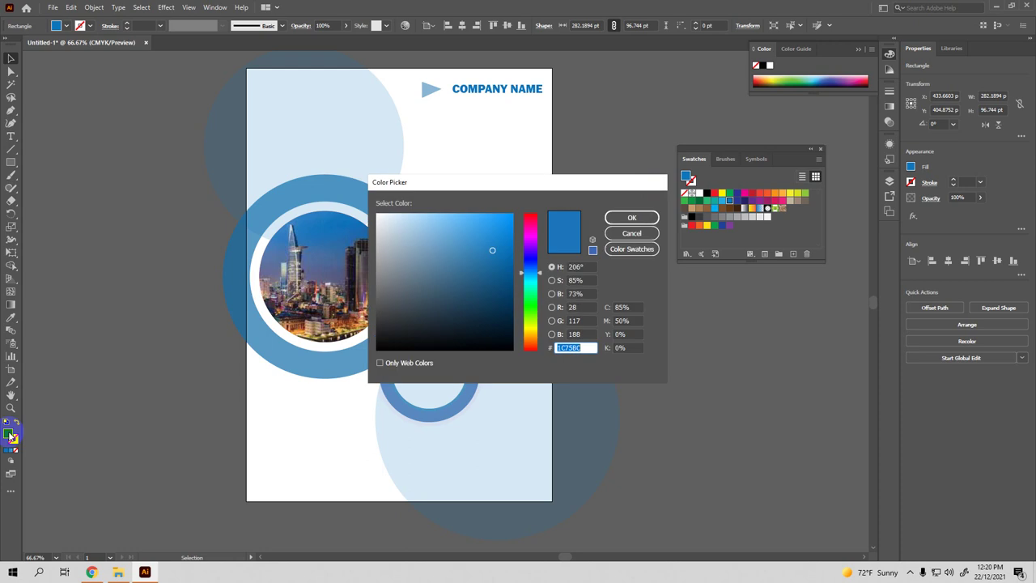
pyautogui.click(646, 237)
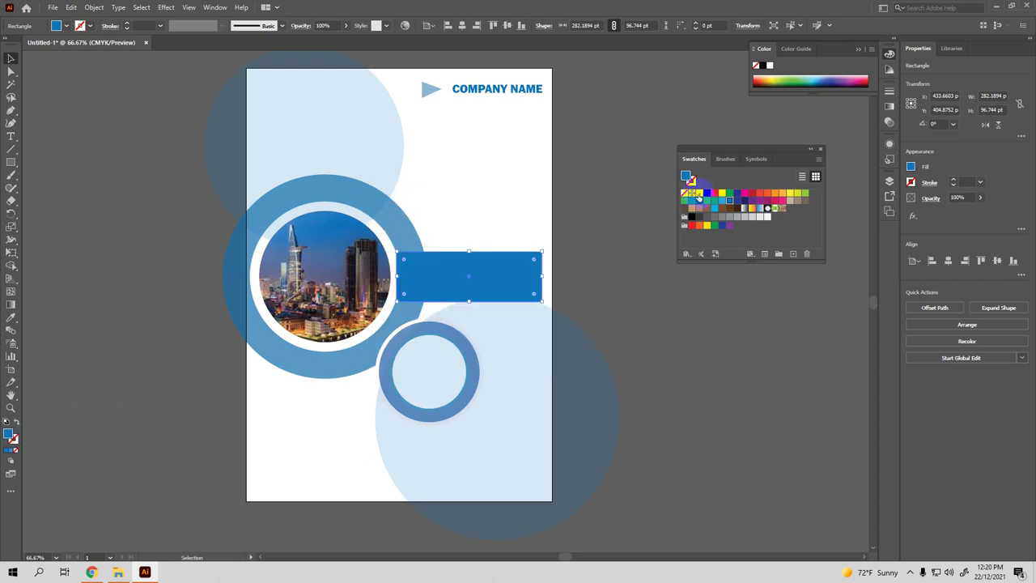
pyautogui.click(698, 197)
pyautogui.click(689, 276)
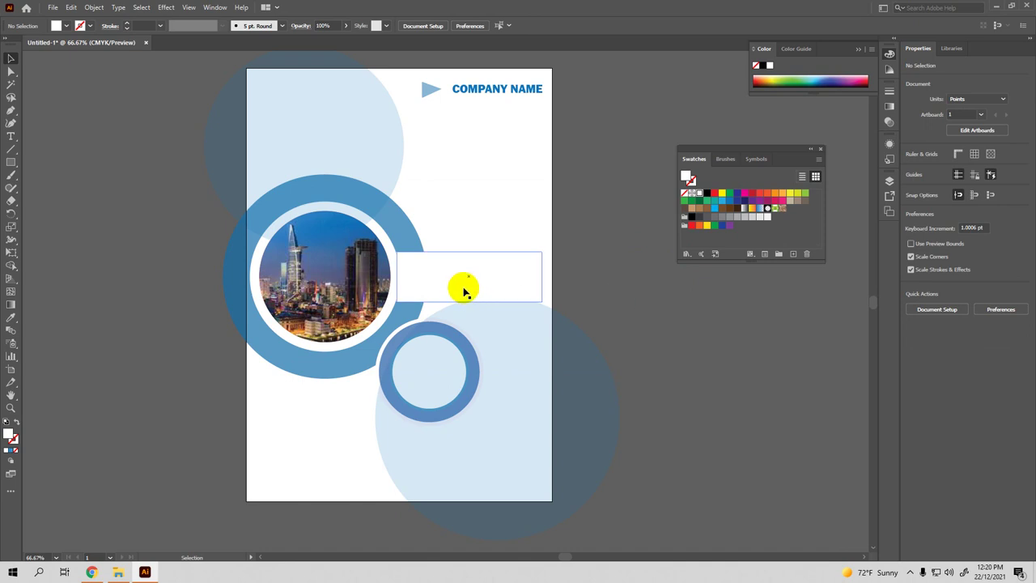
# Type ANNUAL REPORT above the white band and scale it up about threefold
pyautogui.click(11, 136)
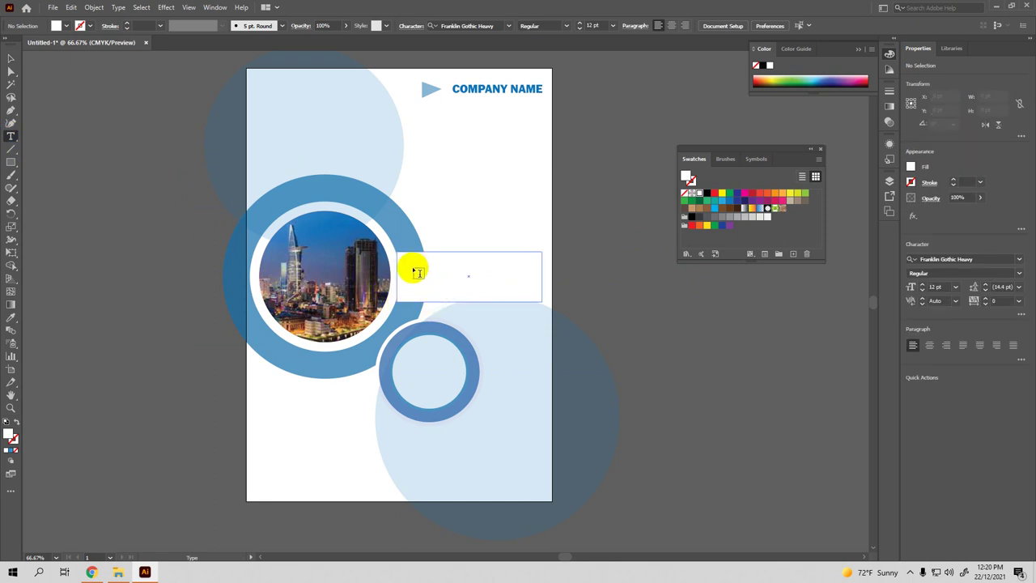
pyautogui.click(418, 185)
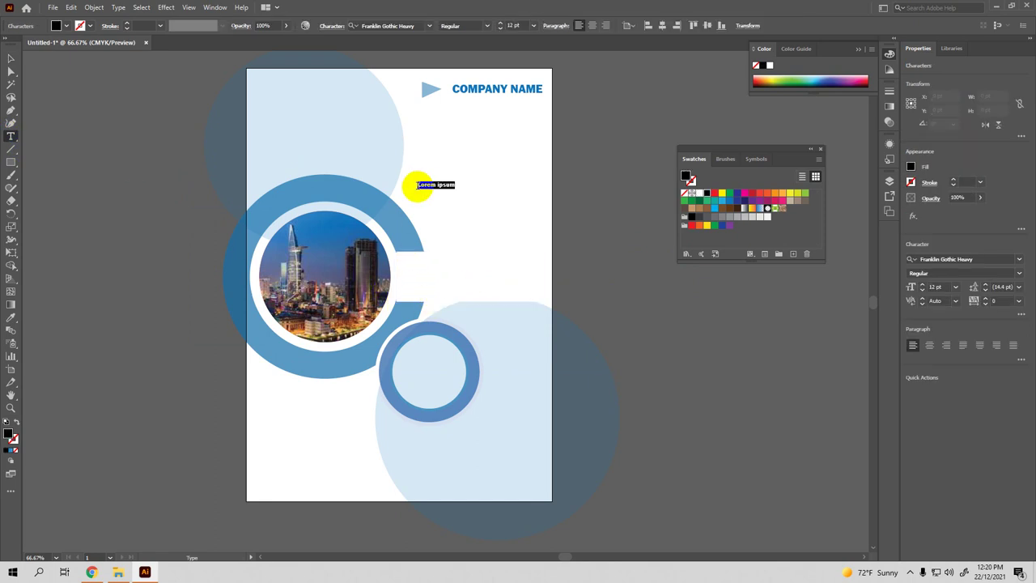
pyautogui.press('Escape')
pyautogui.press('BackSpace')
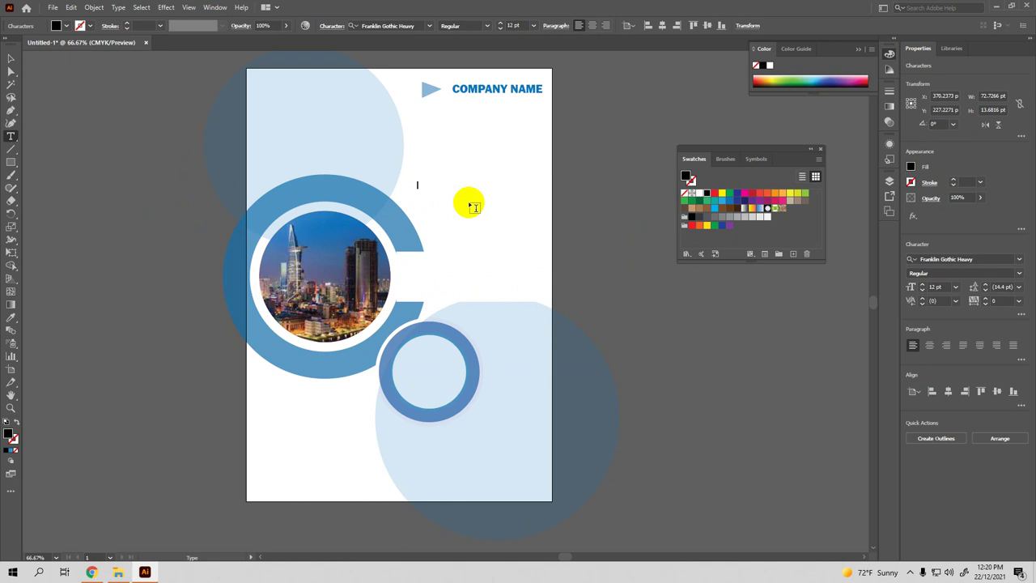
pyautogui.write('ANNUAL REPORT')
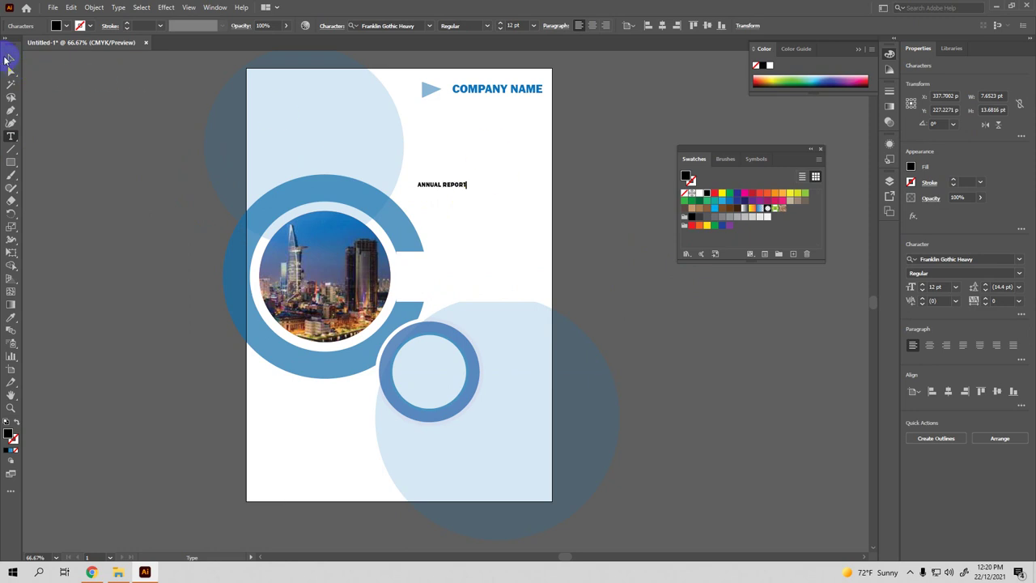
pyautogui.click(11, 59)
pyautogui.moveTo(467, 188); pyautogui.dragTo(535, 220)
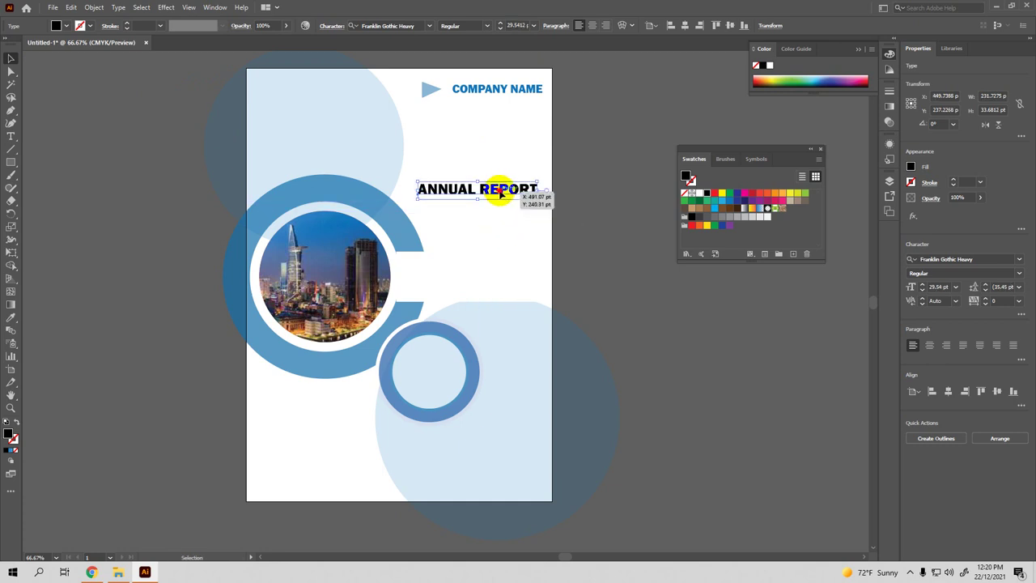
pyautogui.moveTo(492, 191)
pyautogui.mouseDown()
pyautogui.moveTo(489, 280)
pyautogui.moveTo(485, 191)
pyautogui.mouseUp()
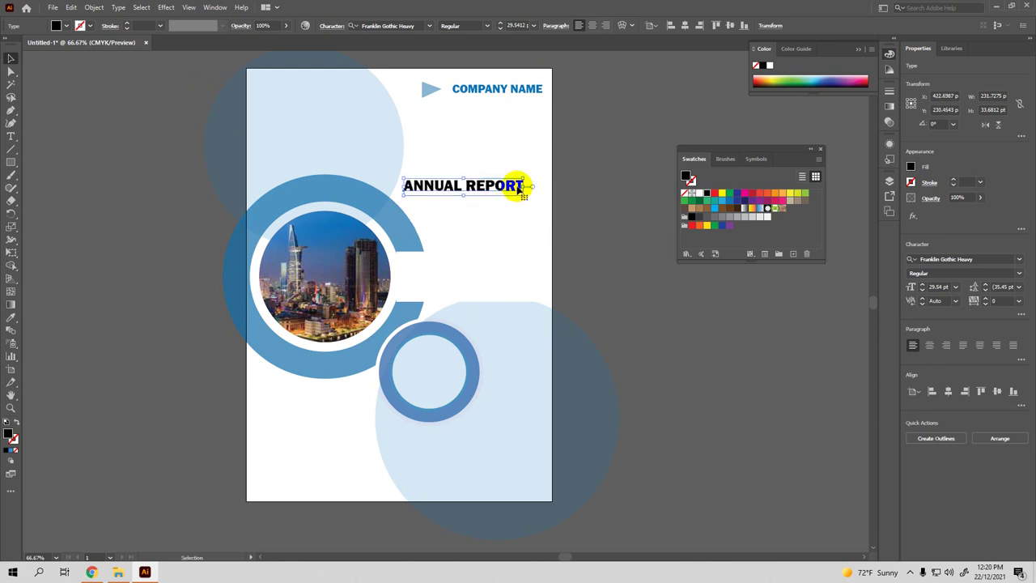
# Add a second title line reading PLACE YOUR TEXT HERE
pyautogui.click(10, 136)
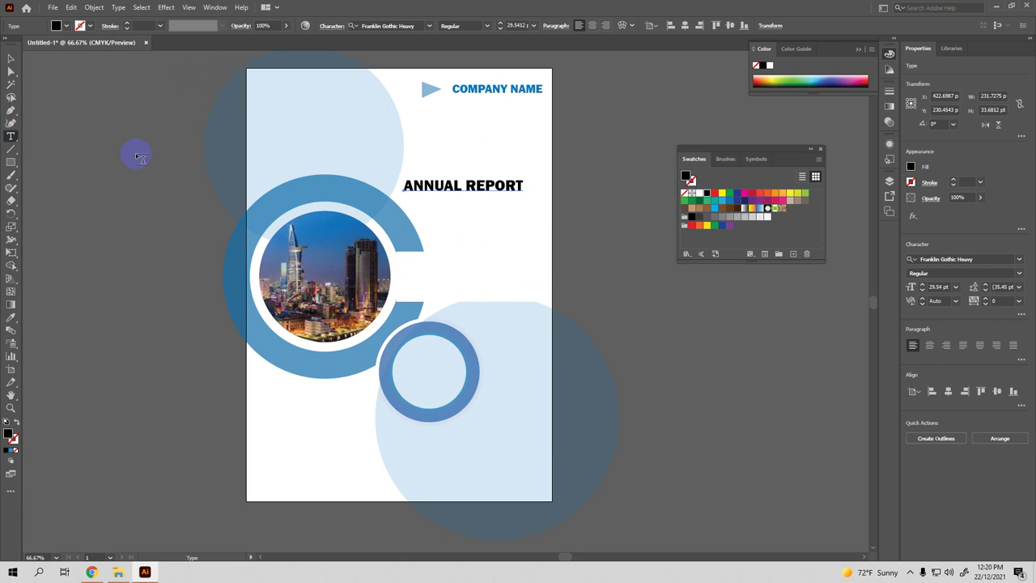
pyautogui.moveTo(503, 186); pyautogui.dragTo(522, 187)
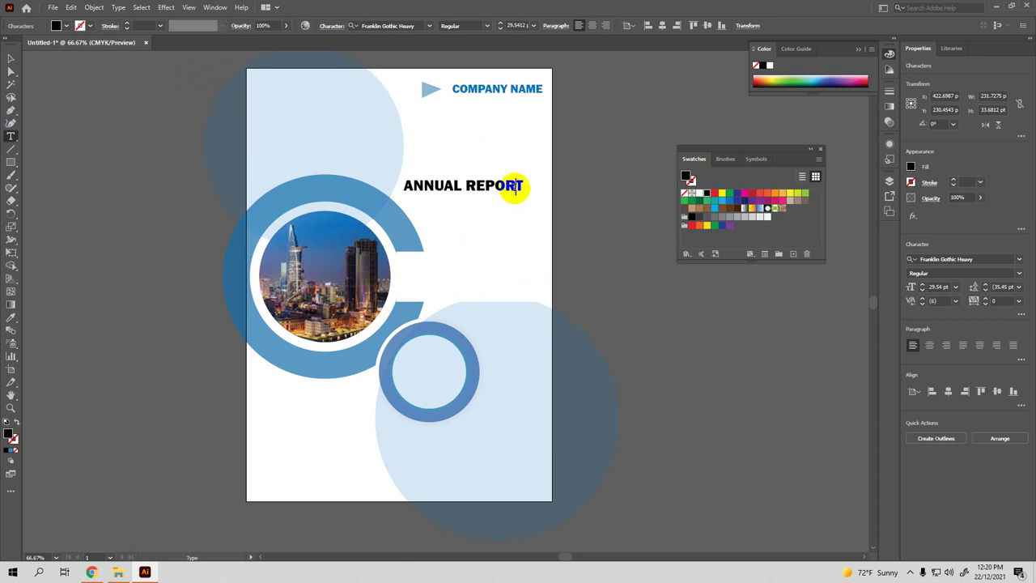
pyautogui.press('Return')
pyautogui.write('A')
pyautogui.press('BackSpace')
pyautogui.write('P')
pyautogui.write('ALCE')
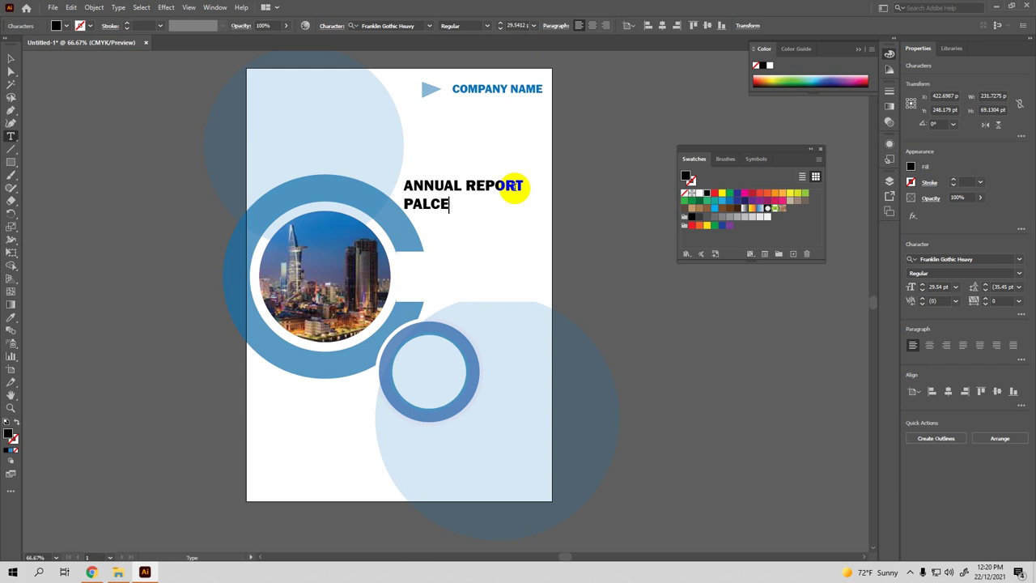
pyautogui.press('BackSpace')
pyautogui.press('BackSpace')
pyautogui.press('BackSpace')
pyautogui.press('BackSpace')
pyautogui.write('AC')
pyautogui.write('E')
pyautogui.write('YOUR ')
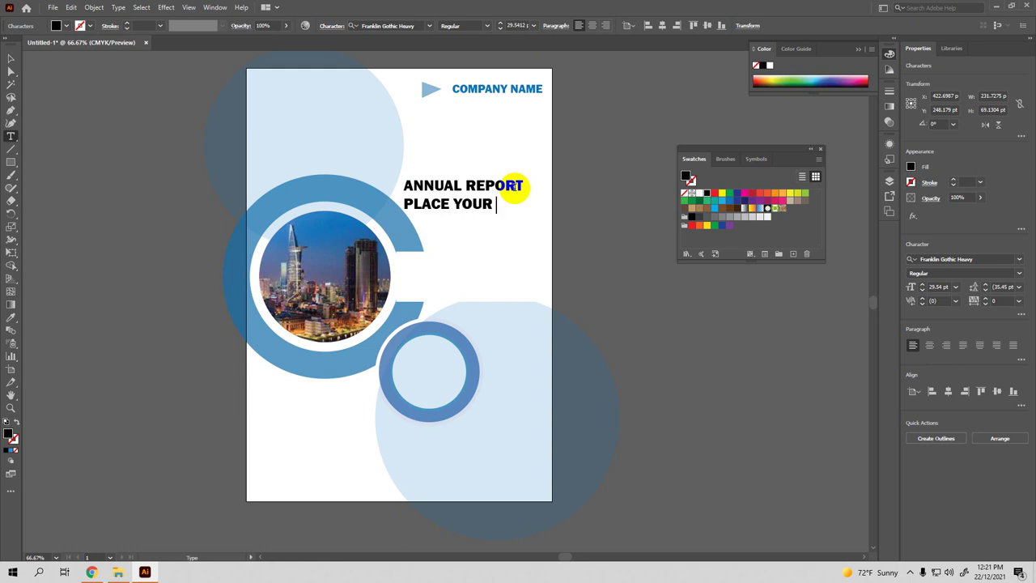
pyautogui.write('TE')
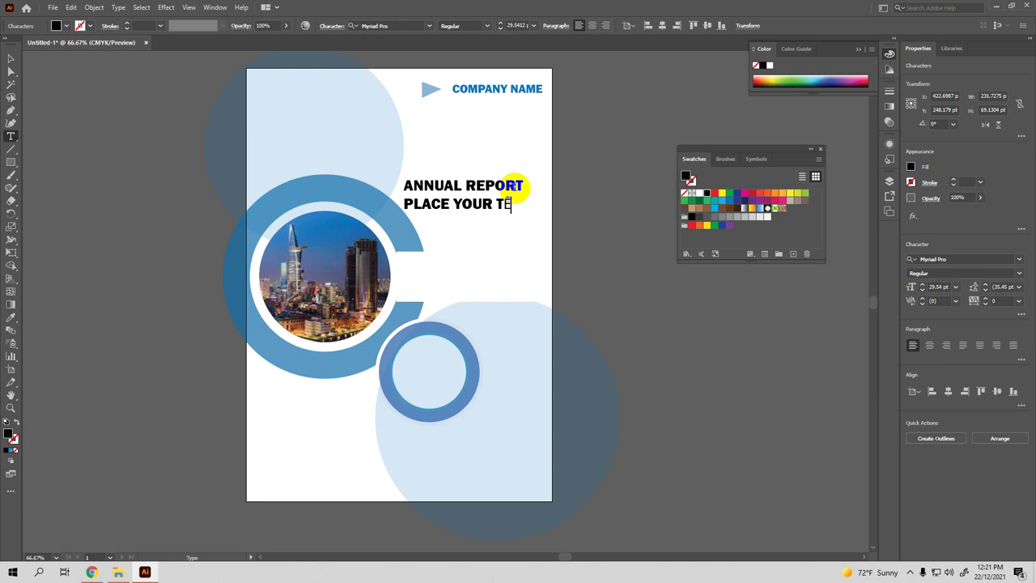
pyautogui.write('XE')
pyautogui.write(' HE')
pyautogui.write('RE')
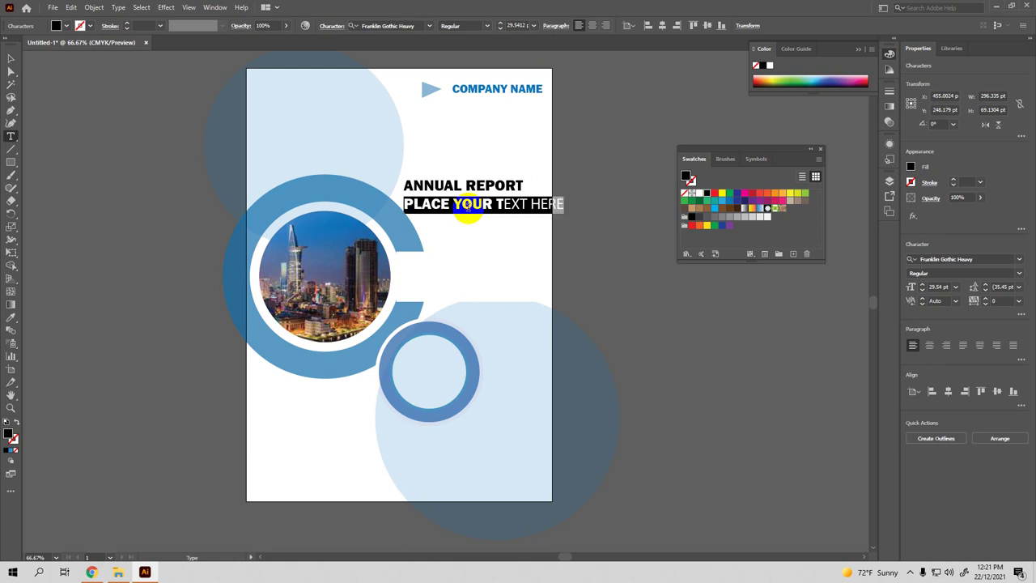
# Change the PLACE YOUR TEXT HERE line's font to Acumin Variable Concept
pyautogui.tripleClick(464, 208)
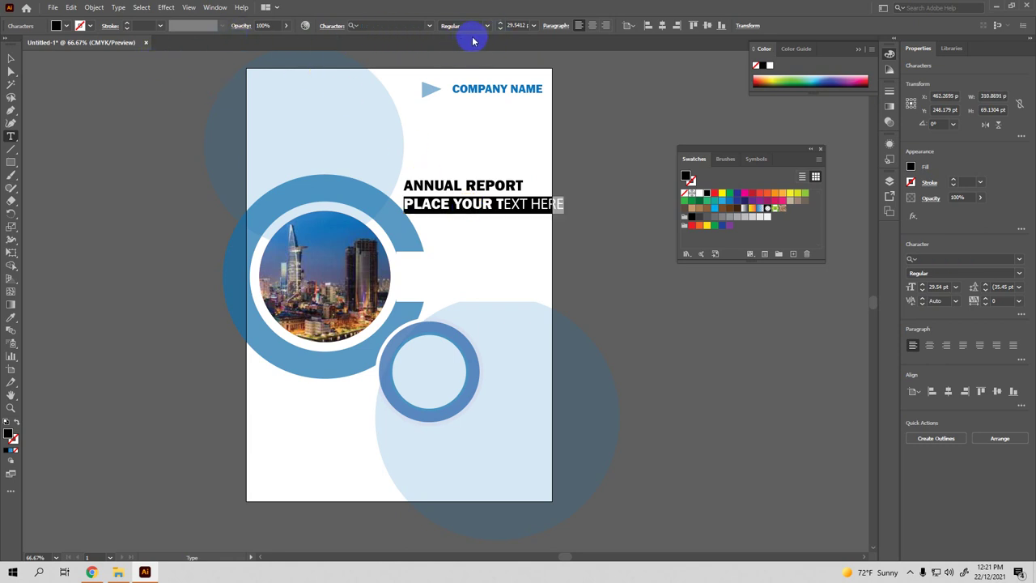
pyautogui.click(428, 26)
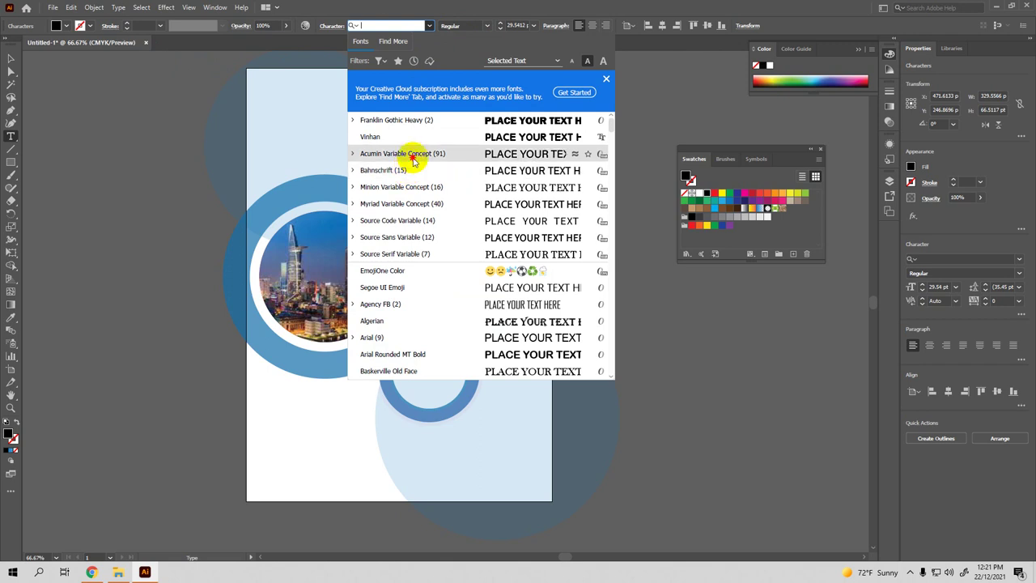
pyautogui.click(413, 154)
pyautogui.click(483, 204)
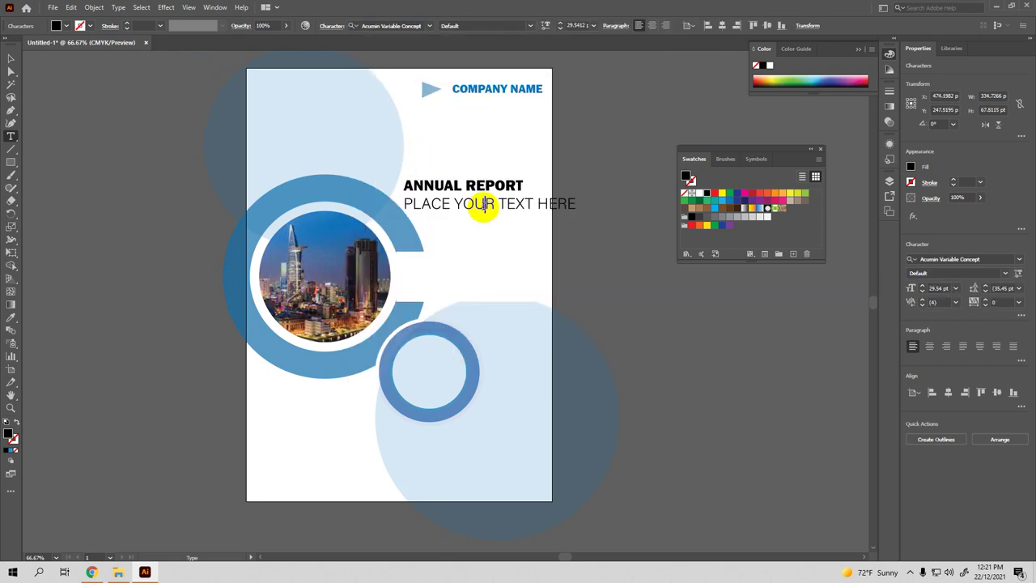
pyautogui.tripleClick(483, 204)
pyautogui.click(11, 58)
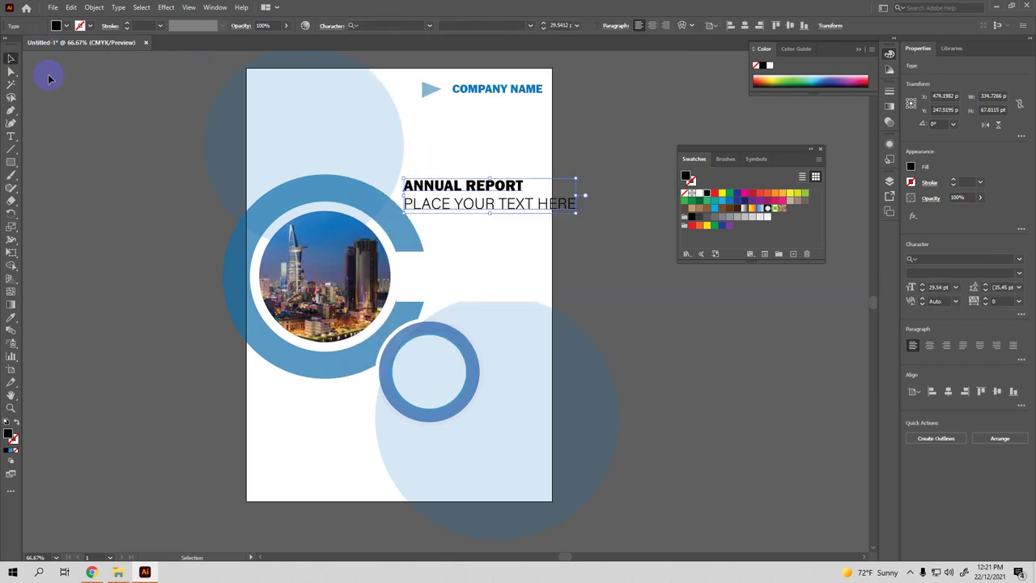
# Drop the title block beside the photo ring and size the PLACE YOUR TEXT HERE line to 21 pt
pyautogui.moveTo(536, 191); pyautogui.dragTo(485, 186)
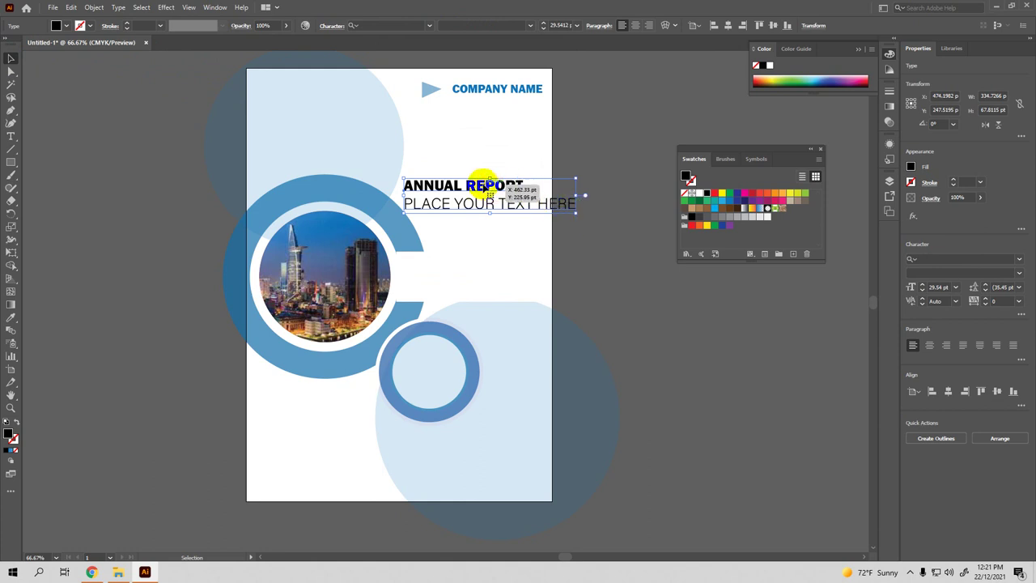
pyautogui.moveTo(488, 186); pyautogui.dragTo(480, 268)
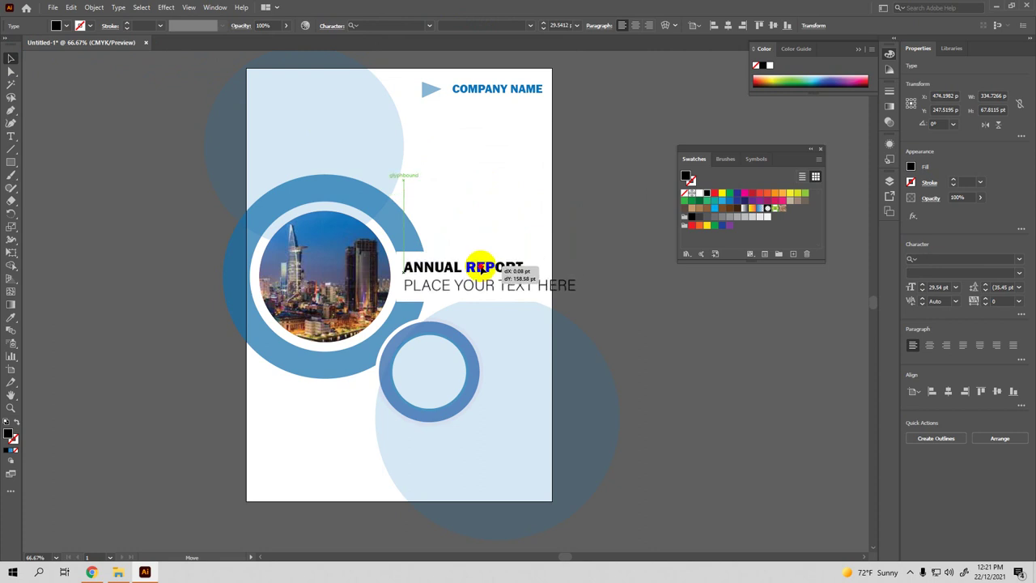
pyautogui.tripleClick(462, 285)
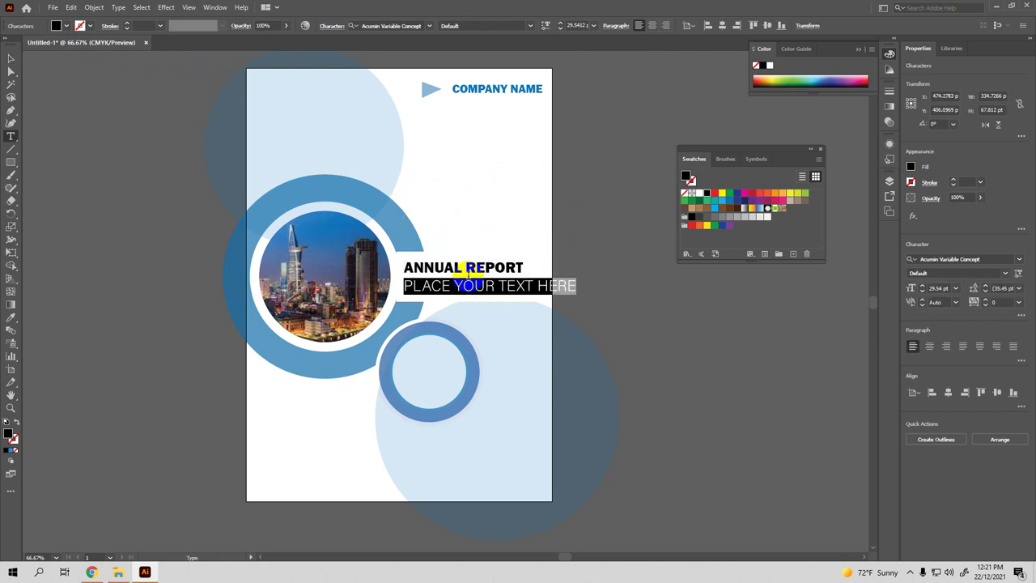
pyautogui.click(594, 26)
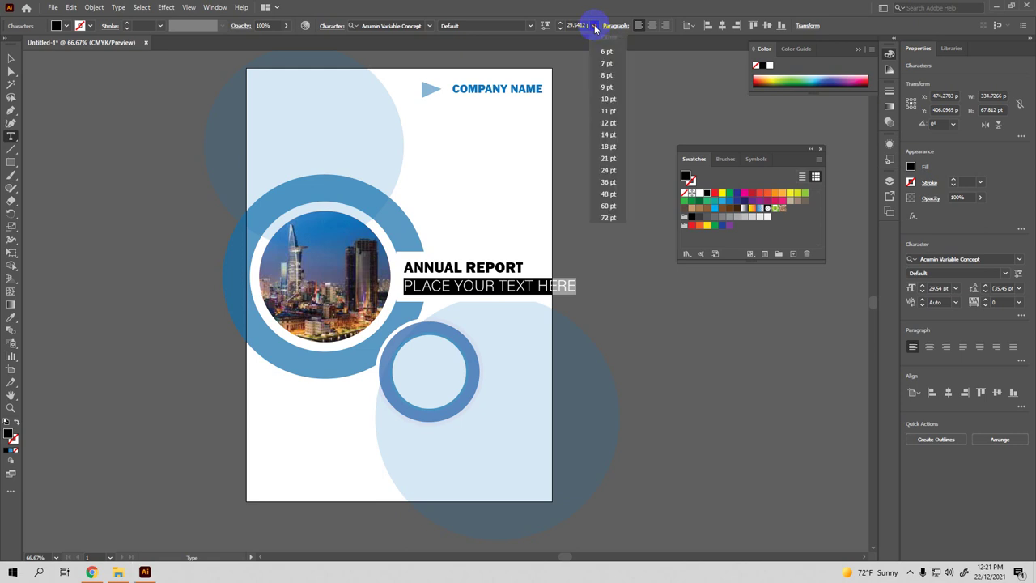
pyautogui.click(603, 162)
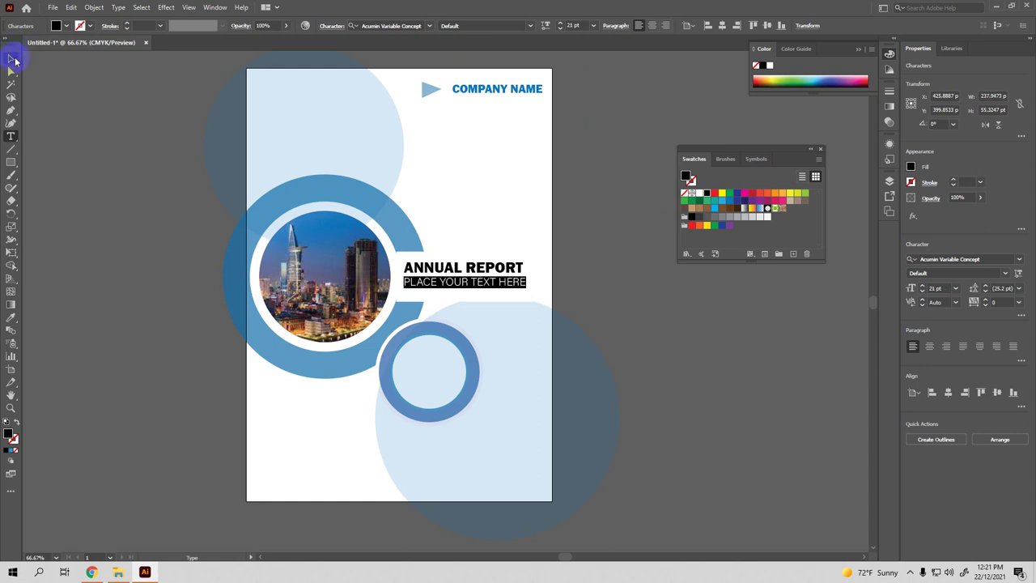
pyautogui.click(11, 59)
pyautogui.click(71, 75)
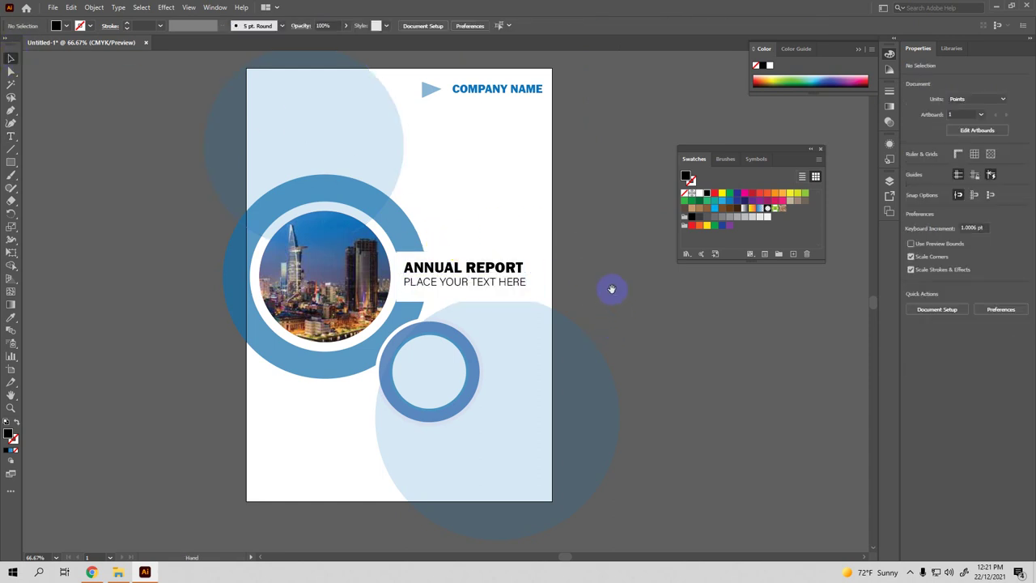
# Change the ANNUAL REPORT title font from Franklin Gothic Heavy to Arial Regular
pyautogui.moveTo(611, 288); pyautogui.dragTo(611, 240)
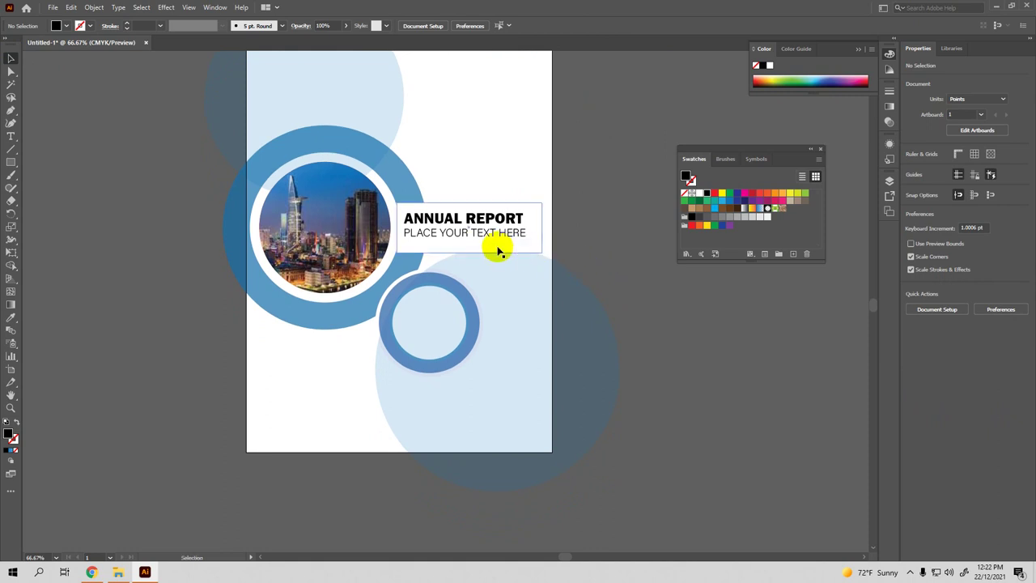
pyautogui.click(10, 136)
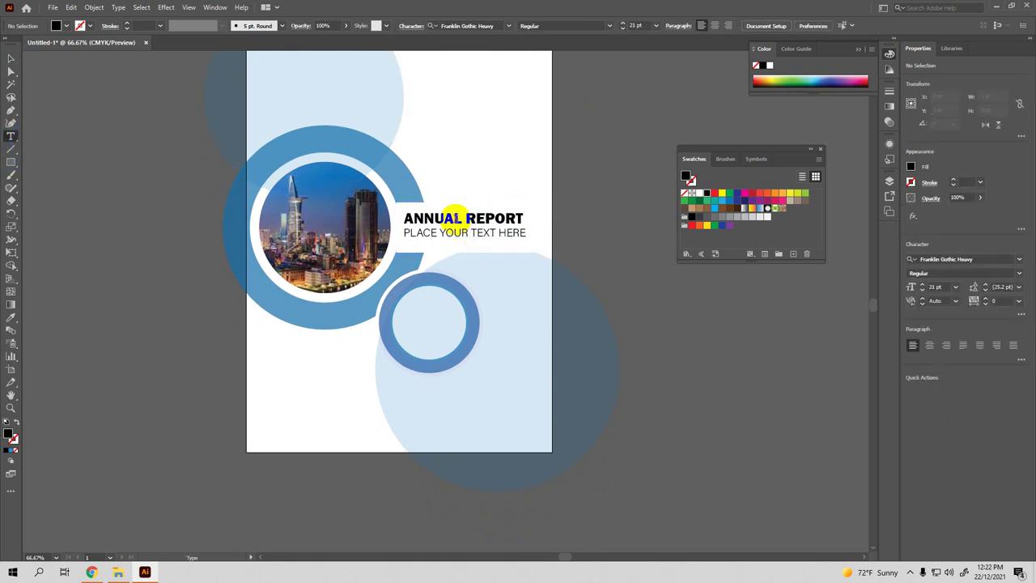
pyautogui.tripleClick(462, 219)
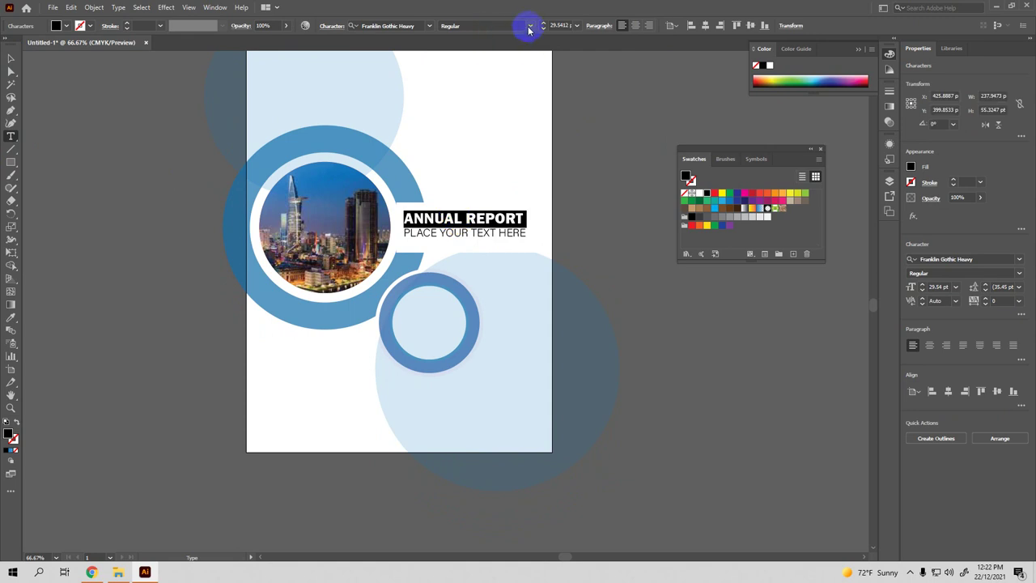
pyautogui.click(430, 29)
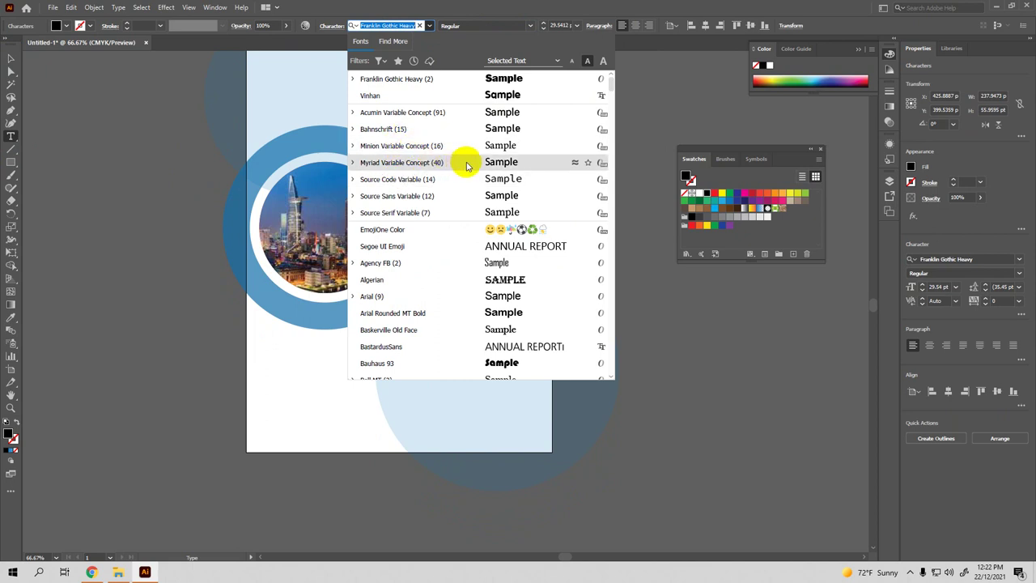
pyautogui.click(491, 302)
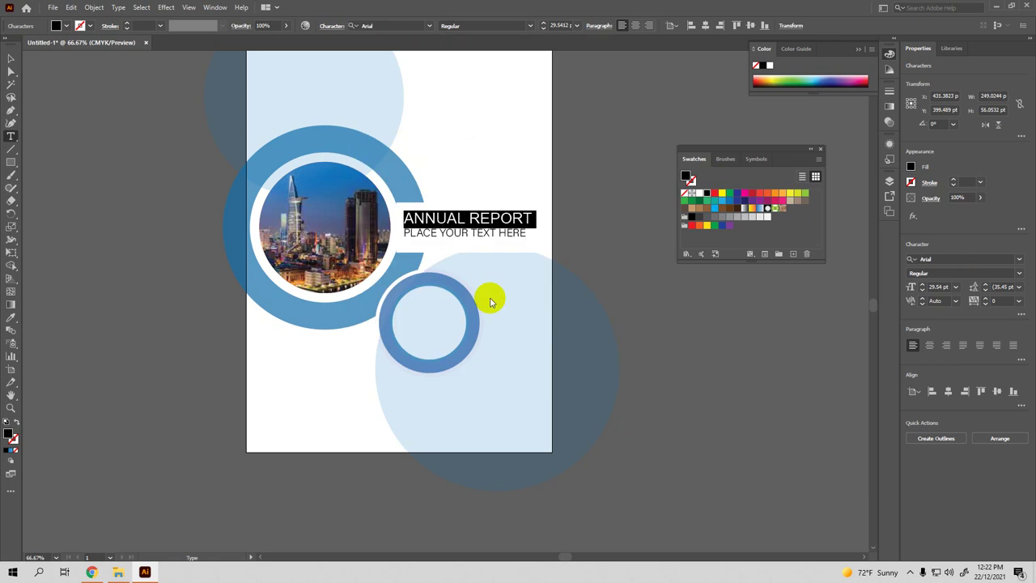
pyautogui.click(11, 59)
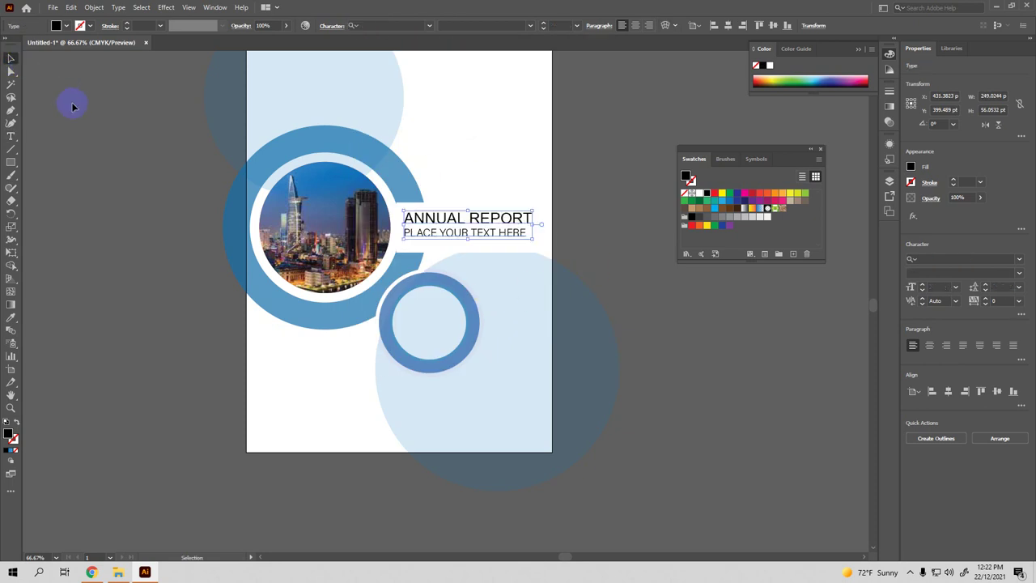
pyautogui.click(81, 122)
pyautogui.moveTo(591, 178); pyautogui.dragTo(584, 160)
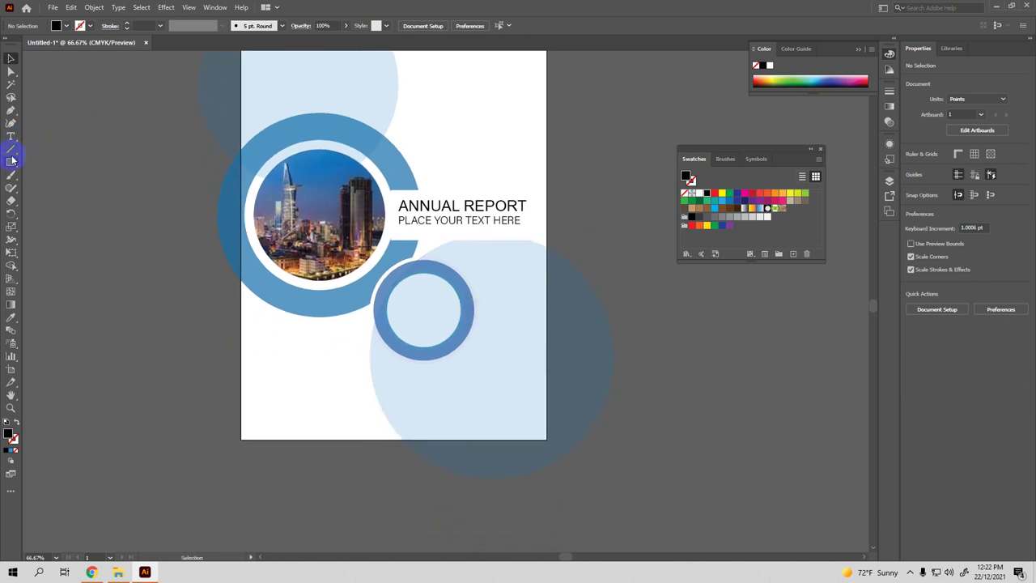
# Type 'LESS IS MORE' at the lower left, with MORE broken onto a second line
pyautogui.click(413, 306)
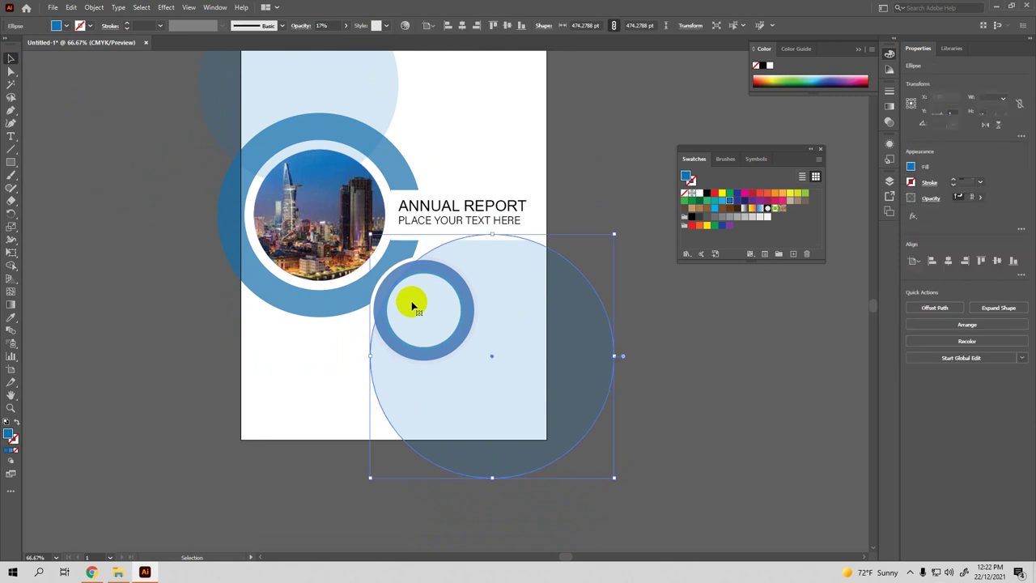
pyautogui.click(217, 352)
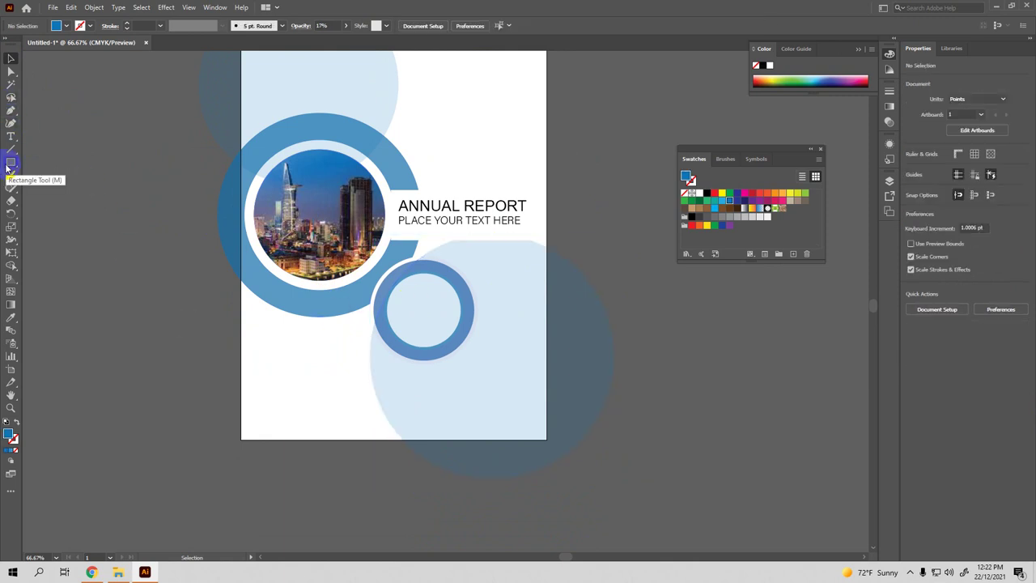
pyautogui.click(10, 136)
pyautogui.click(268, 351)
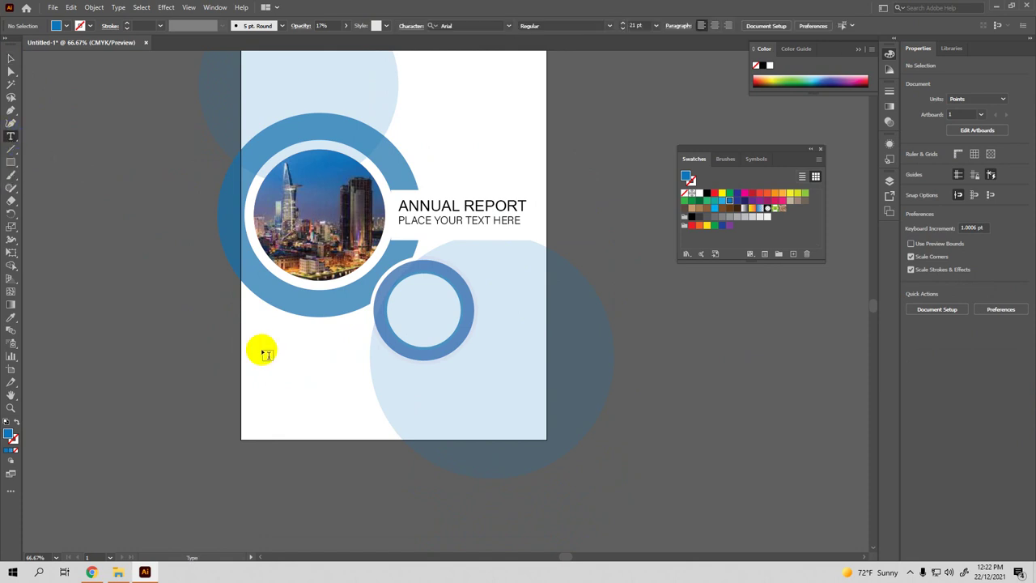
pyautogui.press('BackSpace')
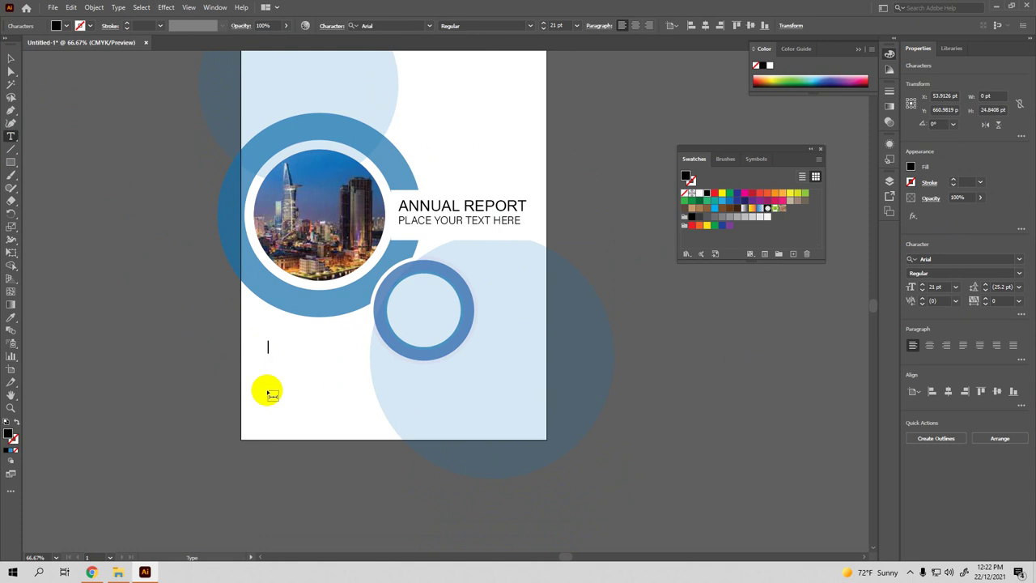
pyautogui.write('LESS I')
pyautogui.write('S MORE')
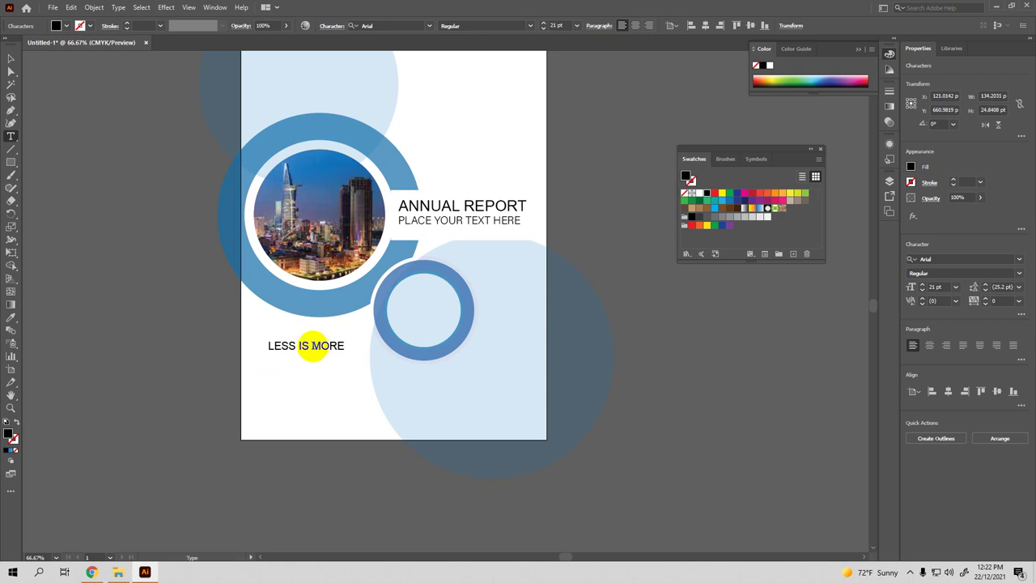
pyautogui.click(311, 346)
pyautogui.press('Return')
# Centre-align the LESS IS MORE text and move it into the small blue ring
pyautogui.click(11, 58)
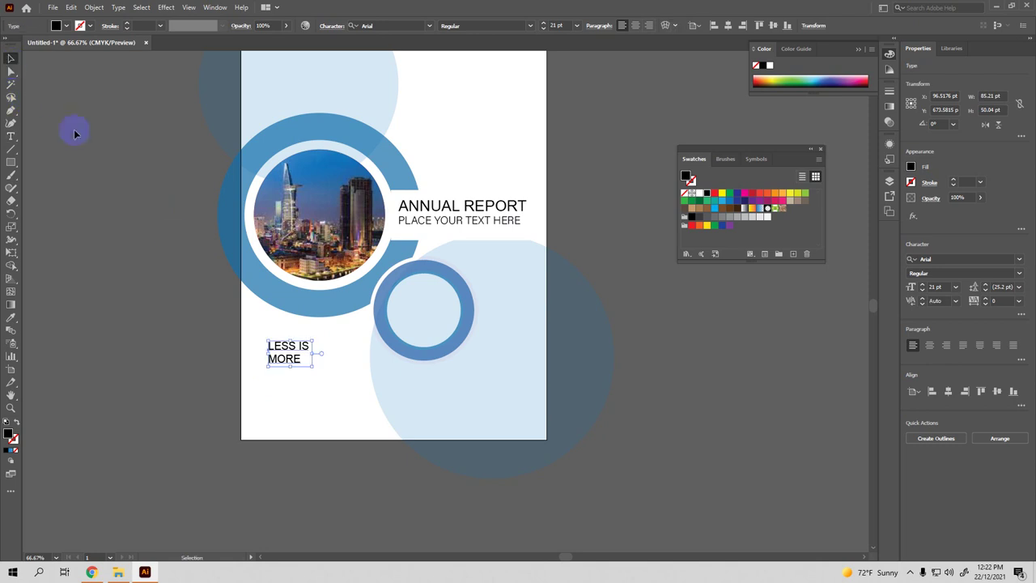
pyautogui.click(637, 27)
pyautogui.moveTo(262, 348); pyautogui.dragTo(424, 309)
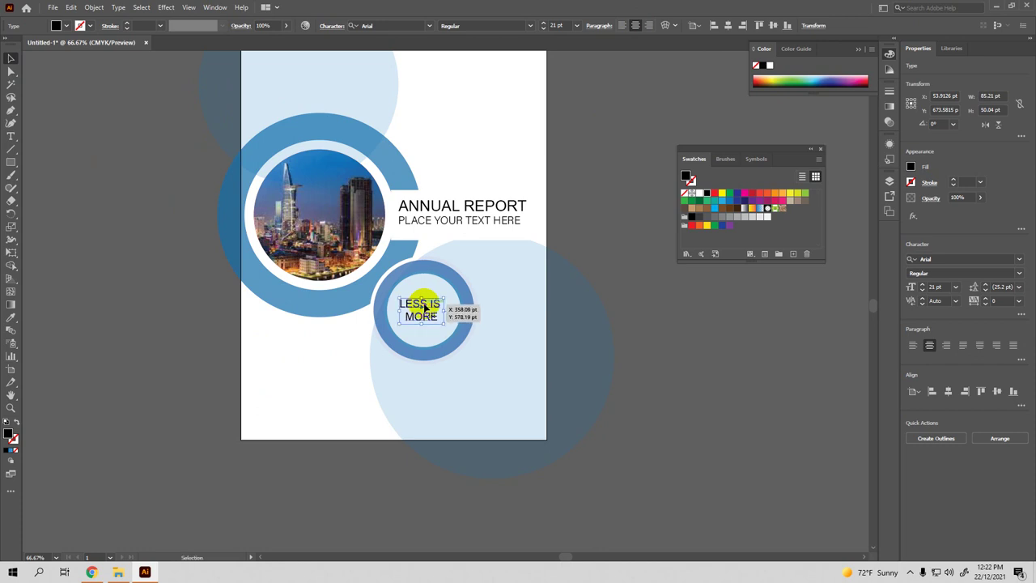
pyautogui.moveTo(424, 308); pyautogui.dragTo(425, 308)
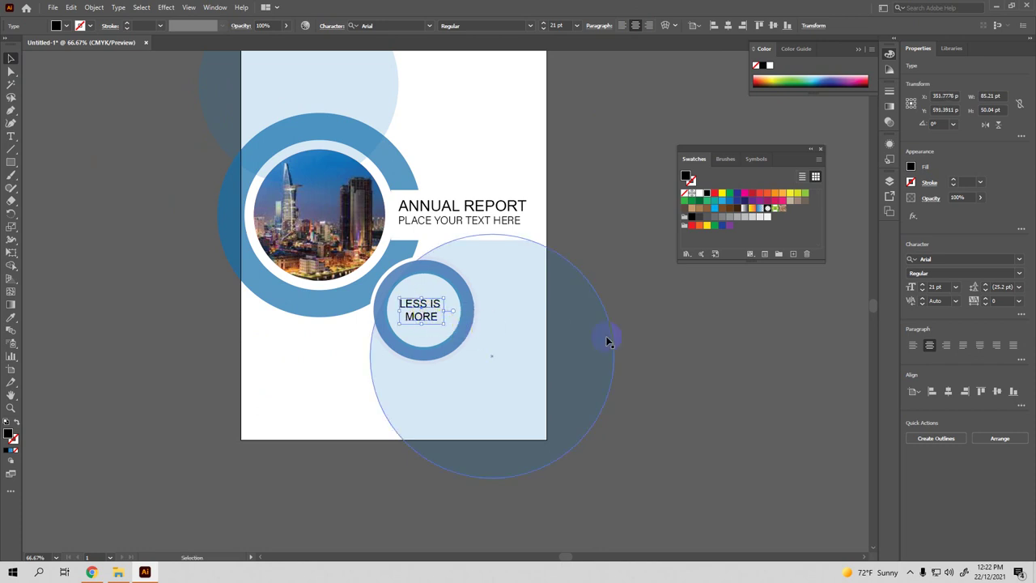
pyautogui.click(727, 378)
pyautogui.moveTo(699, 313)
pyautogui.mouseDown()
pyautogui.moveTo(686, 359)
pyautogui.moveTo(678, 337)
pyautogui.mouseUp()
pyautogui.scroll(-2, 718, 374)
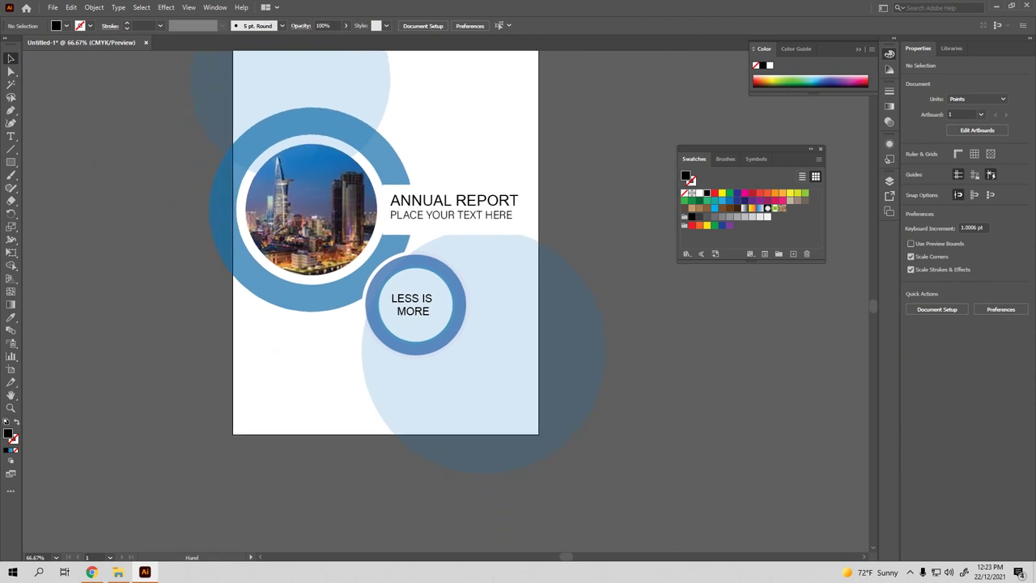
# Zoom to 100% and place a copy of the ANNUAL REPORT title block below the small ring
pyautogui.hotkey('ctrl', '+')
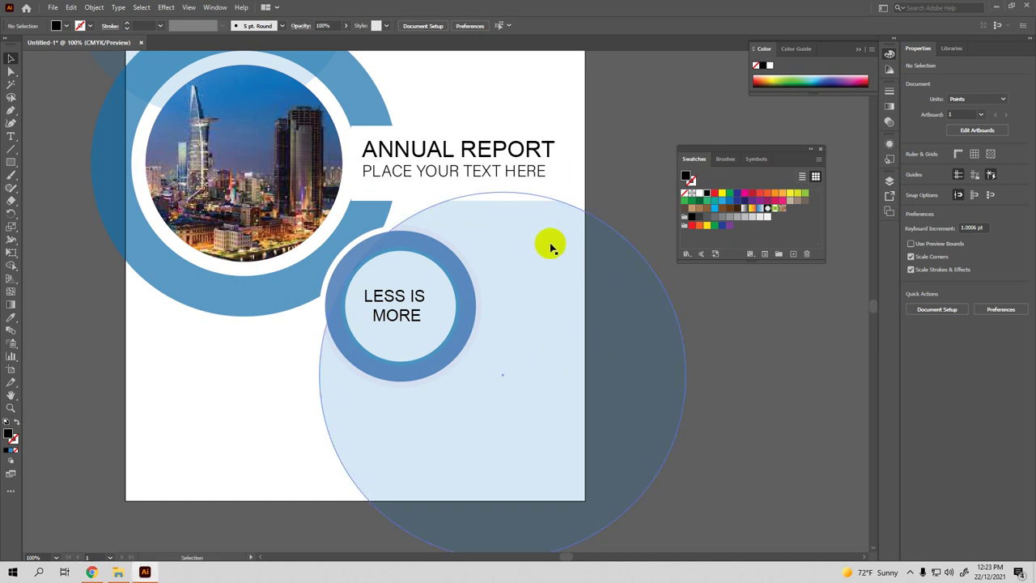
pyautogui.click(435, 177)
pyautogui.moveTo(436, 176); pyautogui.dragTo(436, 419)
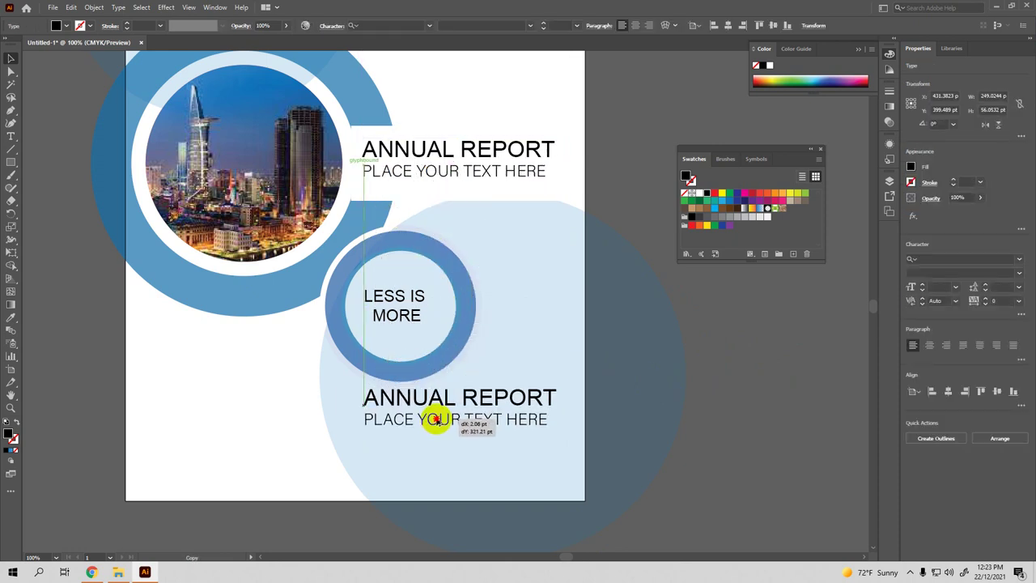
pyautogui.moveTo(435, 419); pyautogui.dragTo(435, 419)
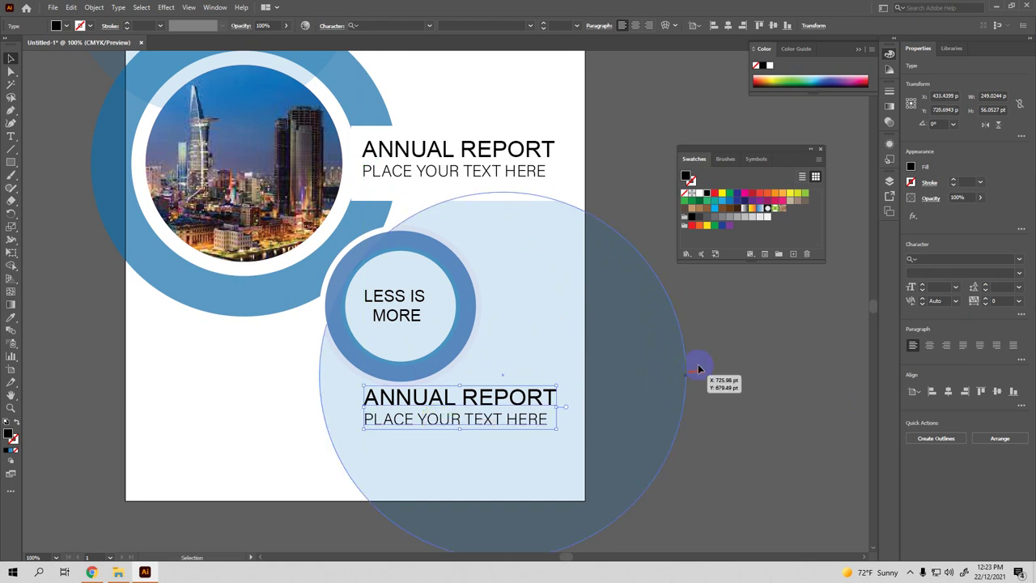
# Replace the lower copied ANNUAL REPORT heading with 'INTRODUCE YOUR COMPANY'
pyautogui.click(744, 351)
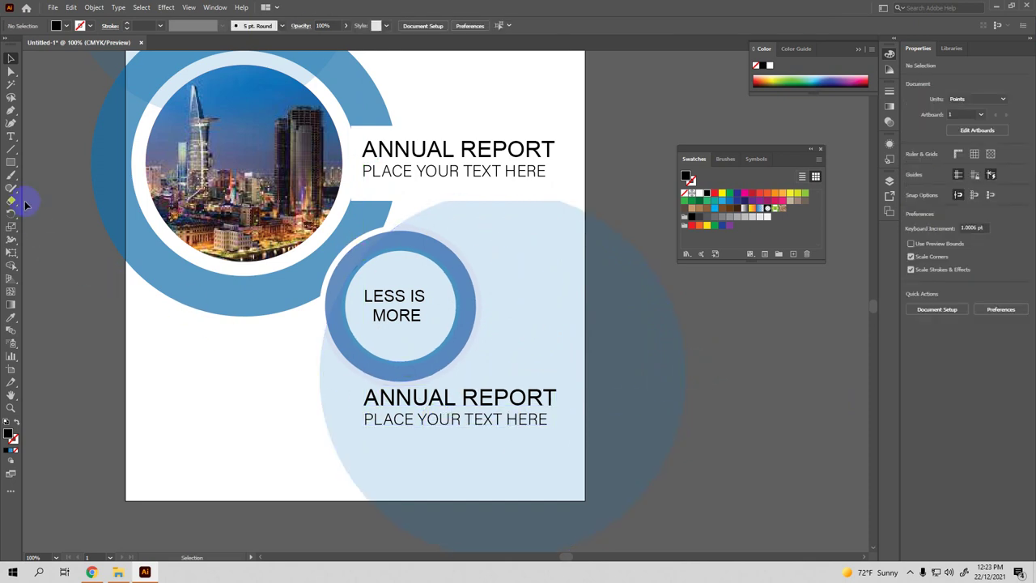
pyautogui.click(12, 136)
pyautogui.click(385, 391)
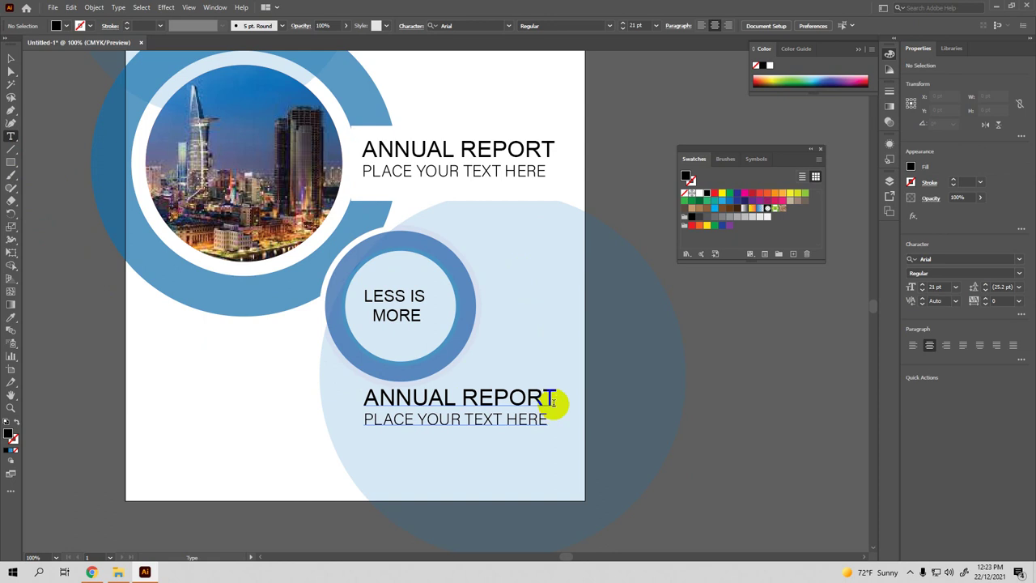
pyautogui.moveTo(556, 402); pyautogui.dragTo(551, 394)
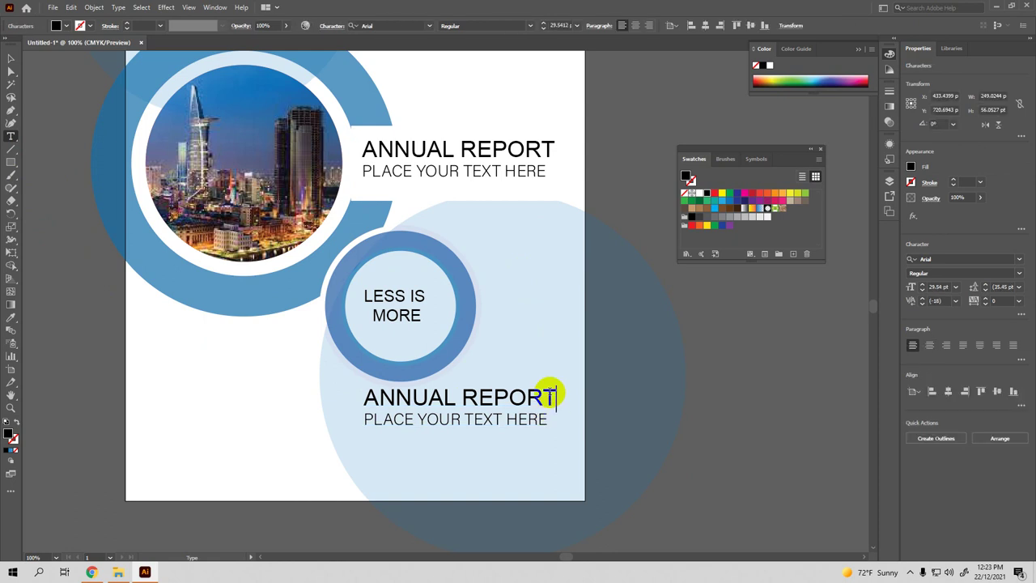
pyautogui.press('BackSpace')
pyautogui.press('BackSpace')
pyautogui.press('BackSpace')
pyautogui.press('BackSpace')
pyautogui.press('BackSpace')
pyautogui.press('BackSpace')
pyautogui.press('BackSpace')
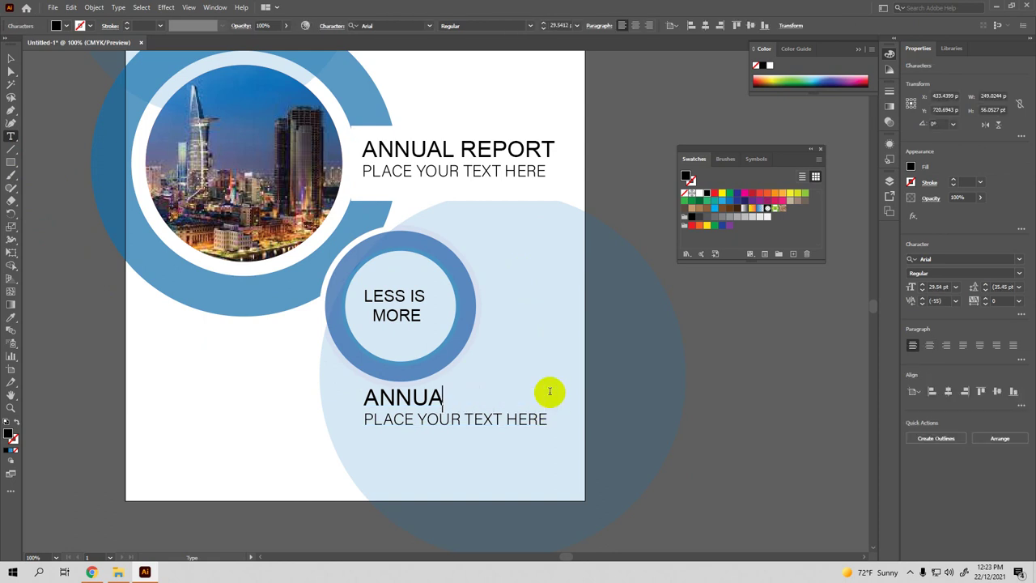
pyautogui.press('BackSpace')
pyautogui.press('BackSpace')
pyautogui.press('BackSpace')
pyautogui.press('BackSpace')
pyautogui.press('BackSpace')
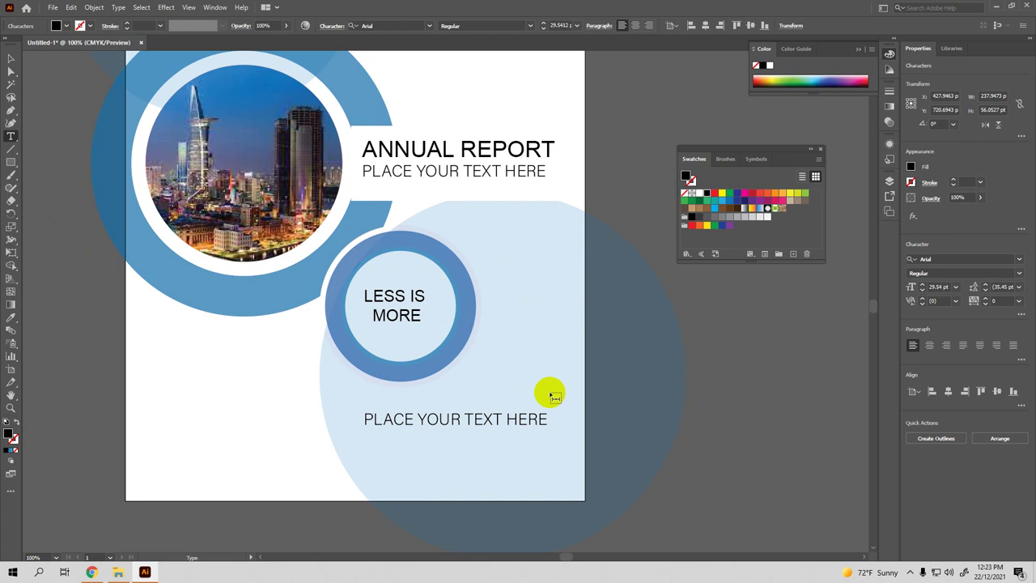
pyautogui.write('INTR')
pyautogui.write('ODUC')
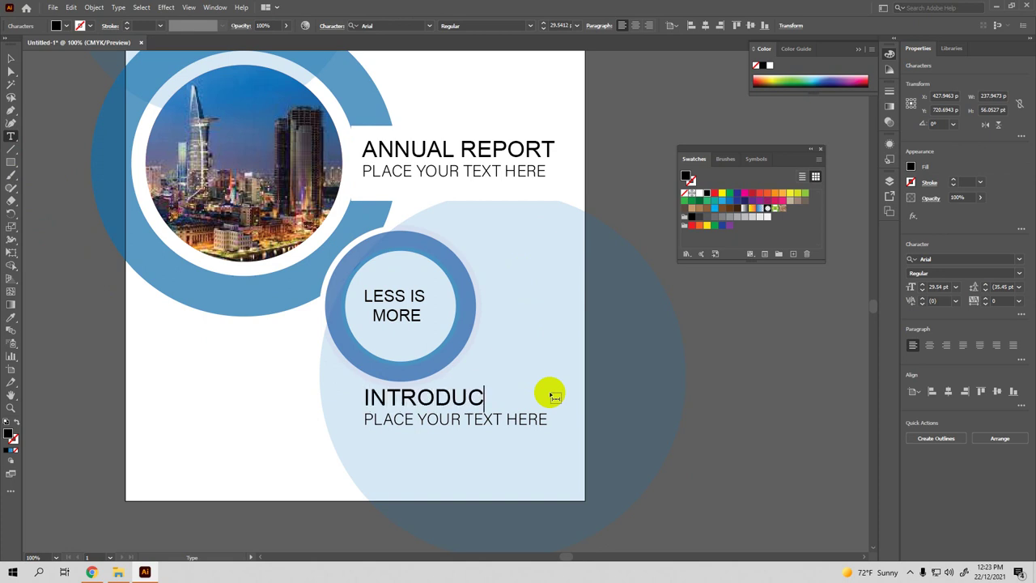
pyautogui.write('E')
pyautogui.write(' YOUR ')
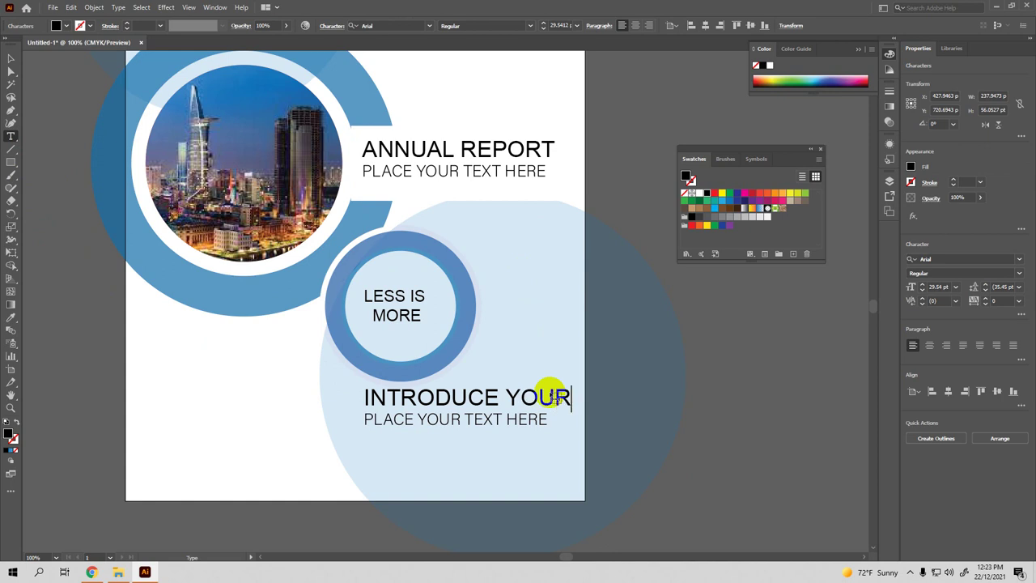
pyautogui.write('CO')
pyautogui.write('MPA')
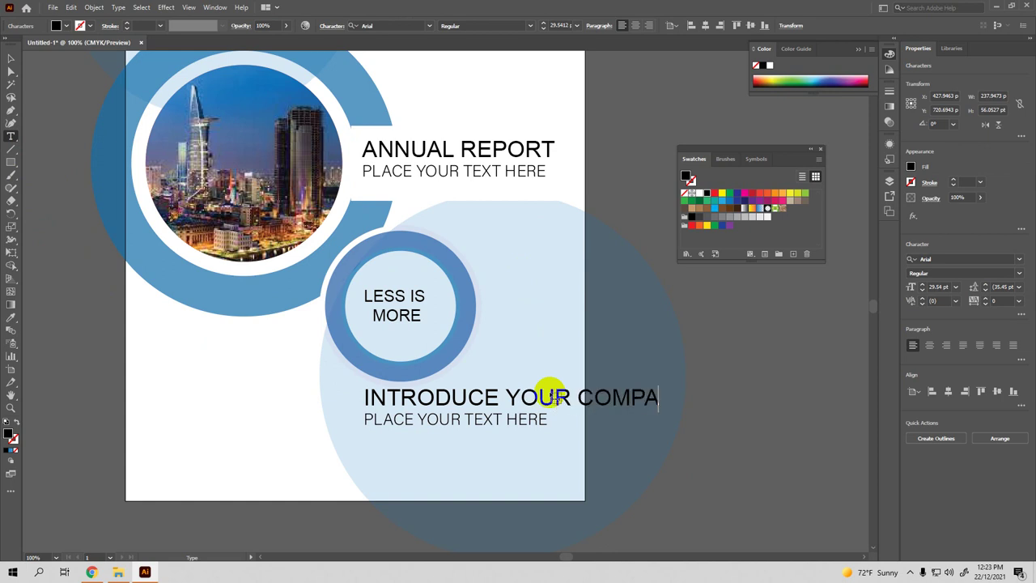
pyautogui.write('NY')
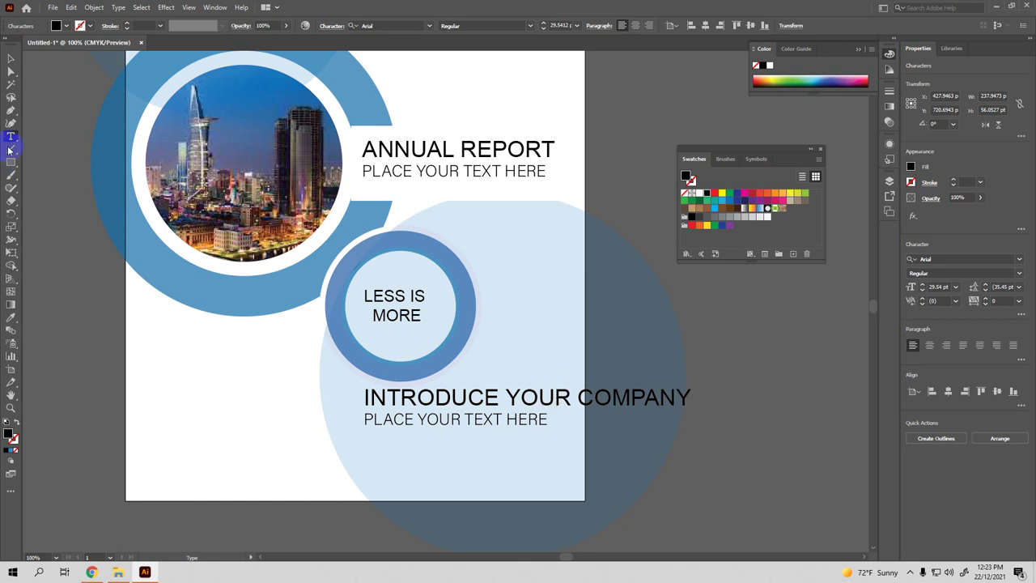
# Select the INTRODUCE YOUR COMPANY block and squeeze it narrower
pyautogui.click(11, 59)
pyautogui.click(643, 402)
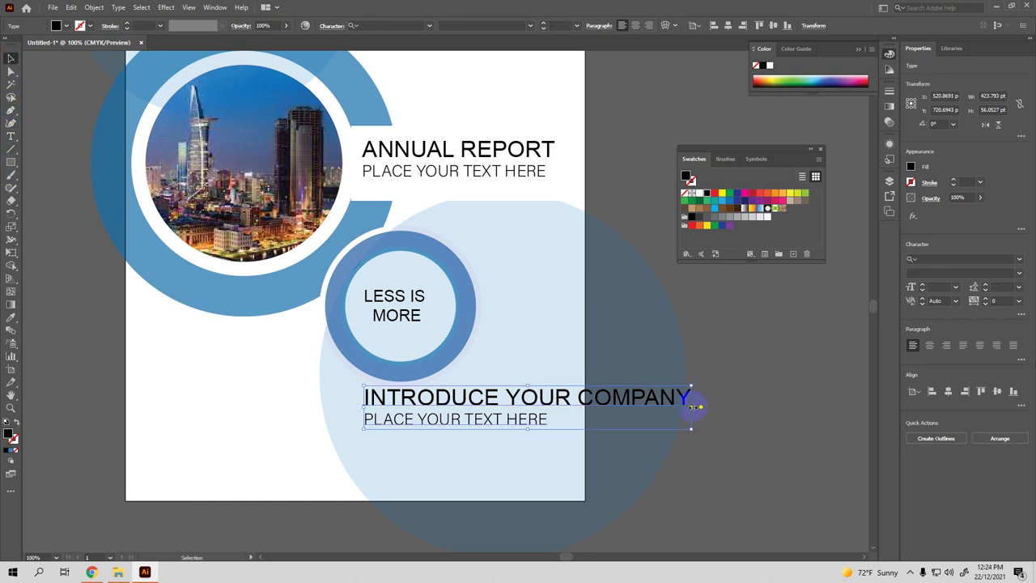
pyautogui.moveTo(700, 406)
pyautogui.mouseDown()
pyautogui.moveTo(594, 415)
pyautogui.moveTo(634, 421)
pyautogui.mouseUp()
# Undo the narrowing and set the INTRODUCE YOUR COMPANY block's text to 14 pt
pyautogui.hotkey('ctrl', 'z')
pyautogui.click(550, 416)
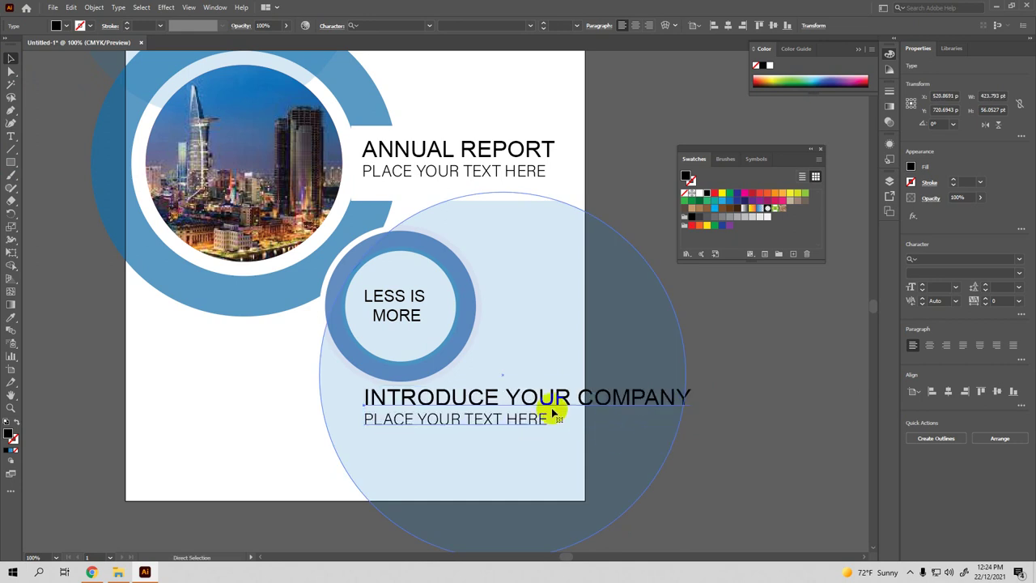
pyautogui.doubleClick(538, 405)
pyautogui.hotkey('ctrl', 'a')
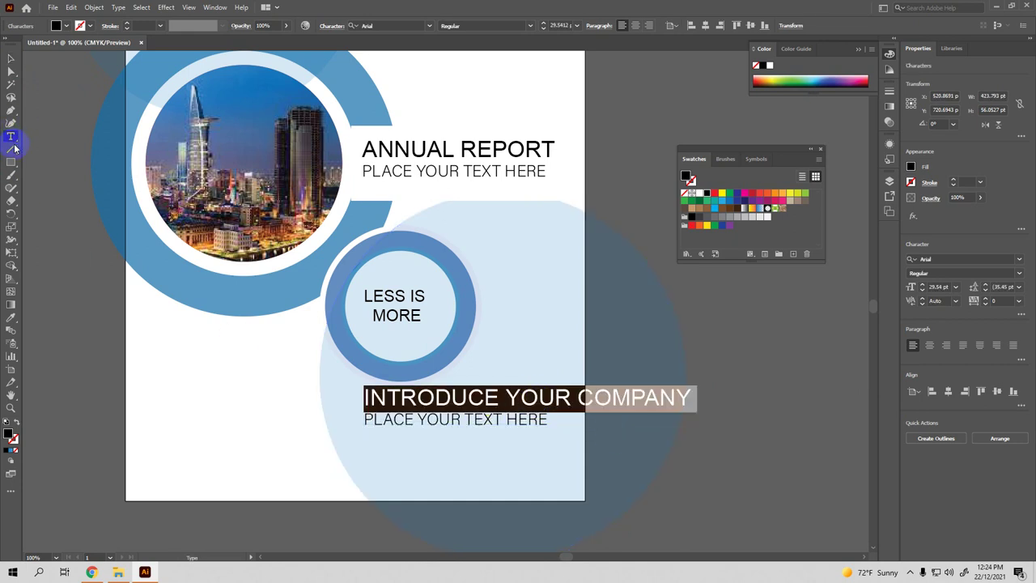
pyautogui.click(11, 136)
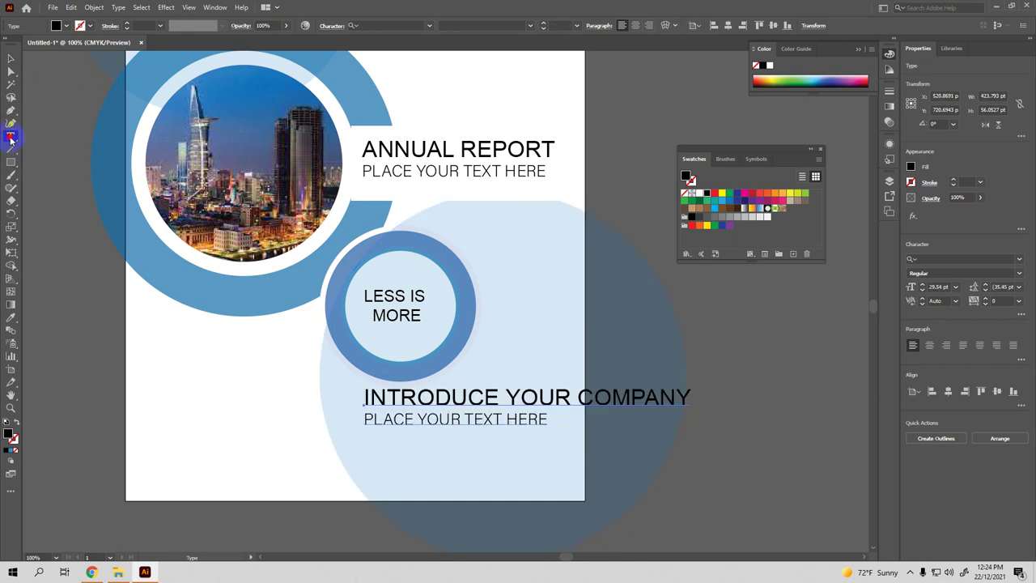
pyautogui.click(576, 26)
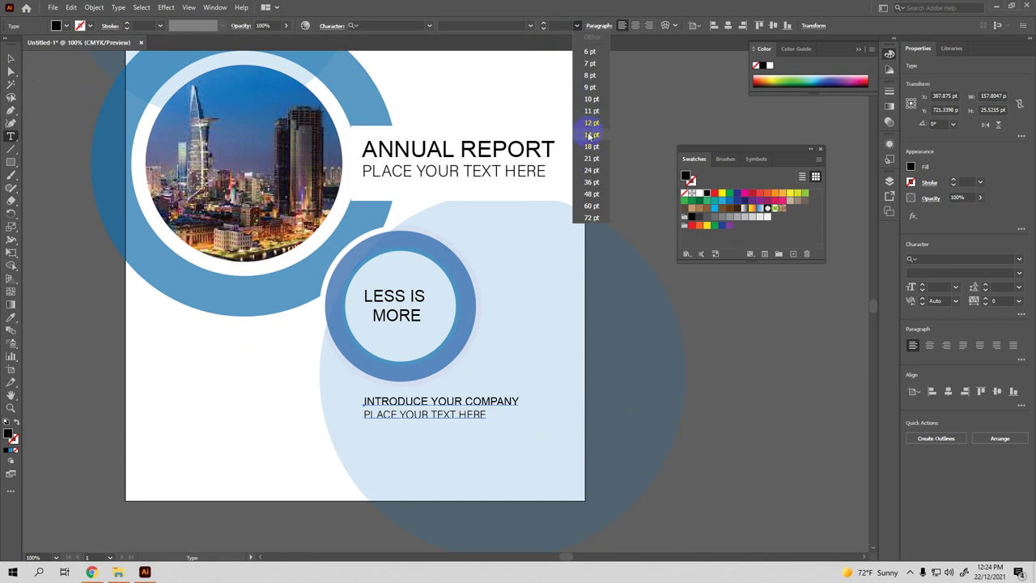
pyautogui.click(591, 135)
pyautogui.click(486, 415)
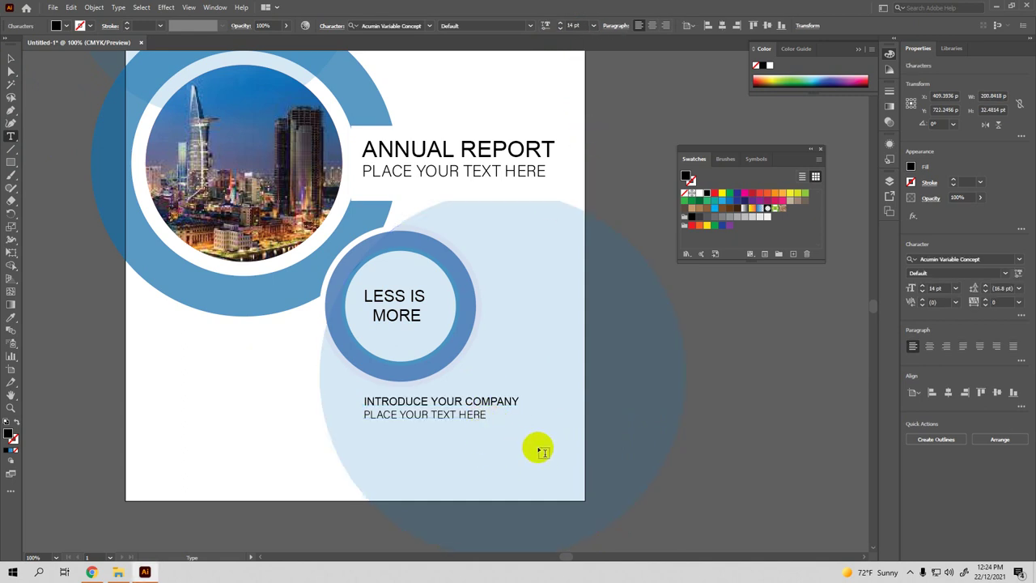
# Add a new line 'is the content of company about all field your company produce ....', fixing typos
pyautogui.press('Return')
pyautogui.write('iS')
pyautogui.press('BackSpace')
pyautogui.press('BackSpace')
pyautogui.press('BackSpace')
pyautogui.write('is ')
pyautogui.write('the con')
pyautogui.write('tent ')
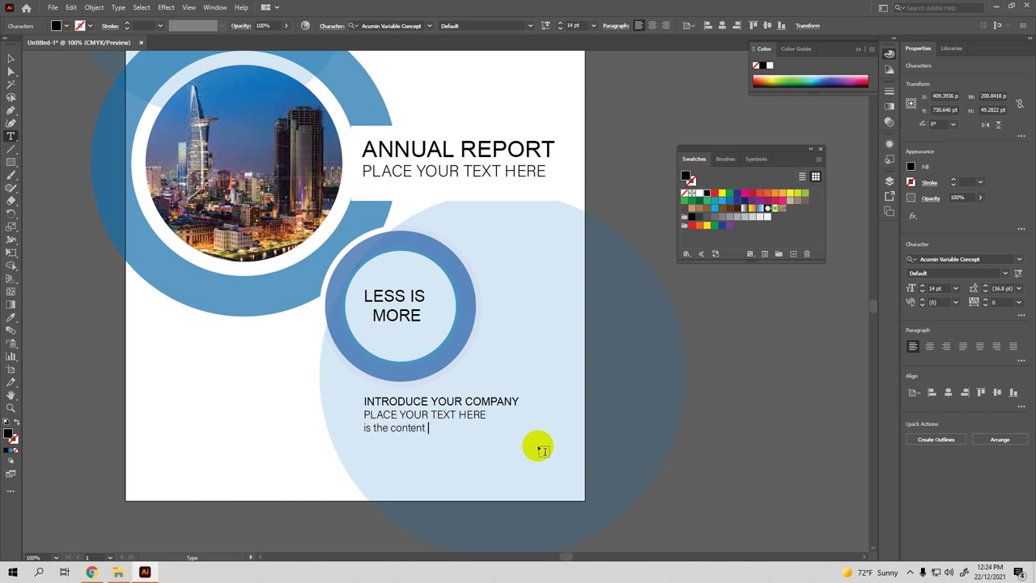
pyautogui.write('of c')
pyautogui.write('ompan')
pyautogui.write('y a')
pyautogui.write('bout ')
pyautogui.write('all')
pyautogui.write(' fi')
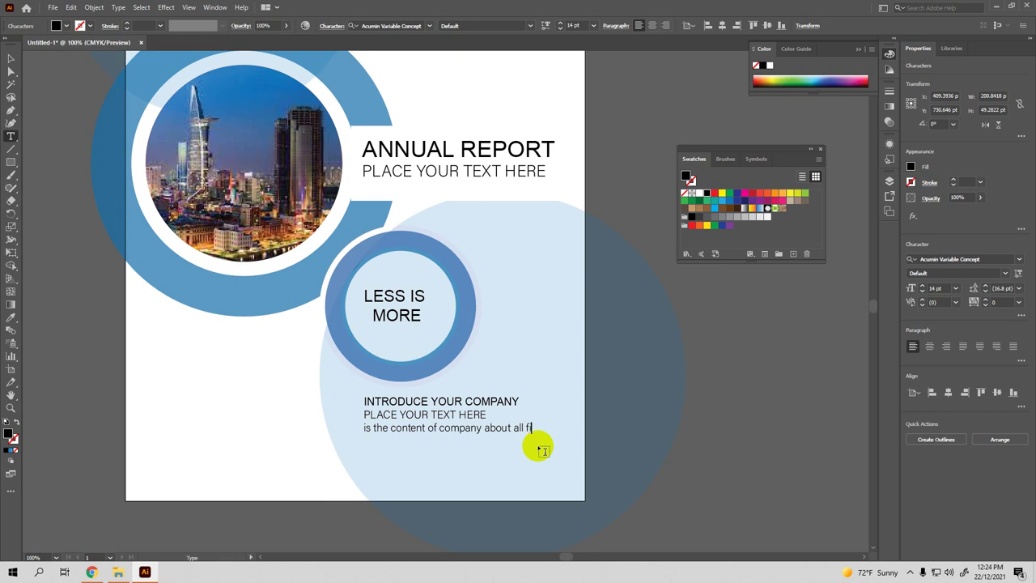
pyautogui.write('lse')
pyautogui.press('BackSpace')
pyautogui.press('BackSpace')
pyautogui.write('de')
pyautogui.press('BackSpace')
pyautogui.press('BackSpace')
pyautogui.write('d')
pyautogui.press('BackSpace')
pyautogui.press('BackSpace')
pyautogui.press('BackSpace')
pyautogui.write('iel')
pyautogui.write('d')
pyautogui.write(' you')
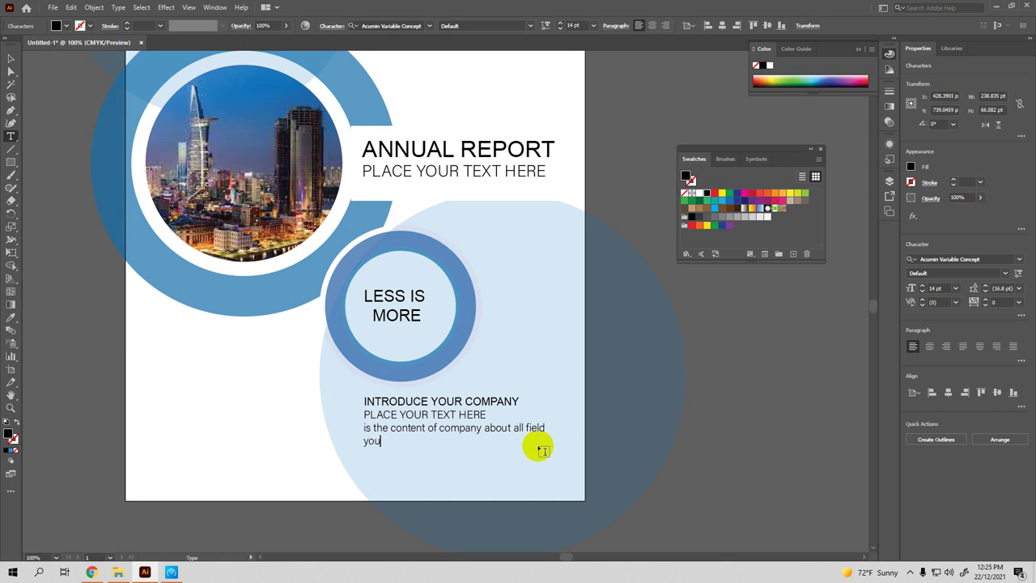
pyautogui.write('r c')
pyautogui.write('oum')
pyautogui.press('BackSpace')
pyautogui.press('BackSpace')
pyautogui.write('mpa')
pyautogui.write('ny pr')
pyautogui.write('oduce')
pyautogui.write('....')
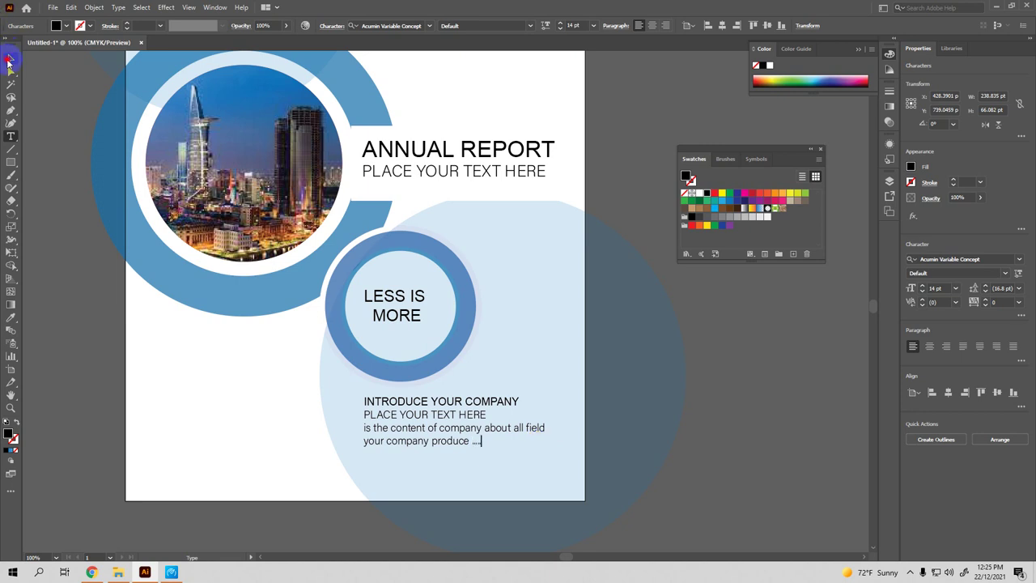
pyautogui.click(12, 58)
# Zoom out to the whole A4 page and make Artboard 1 active with the Artboard tool
pyautogui.moveTo(548, 116); pyautogui.dragTo(579, 282)
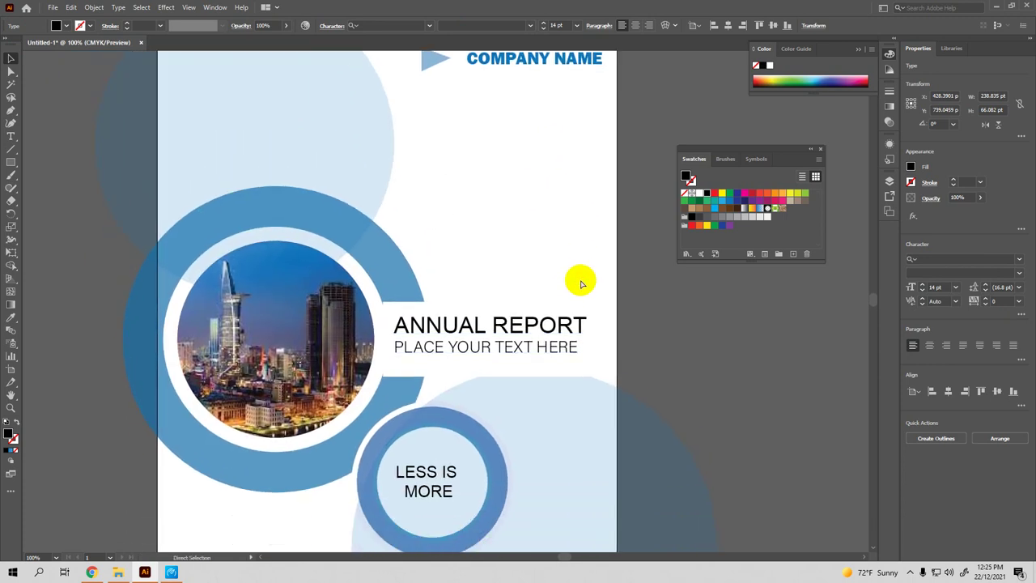
pyautogui.hotkey('ctrl', '-')
pyautogui.moveTo(606, 144); pyautogui.dragTo(606, 258)
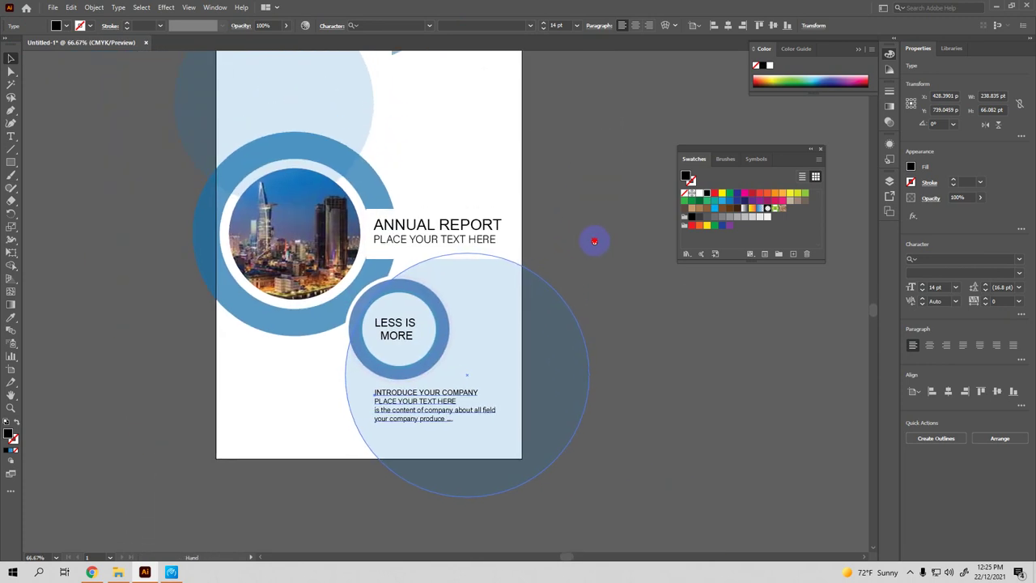
pyautogui.click(10, 371)
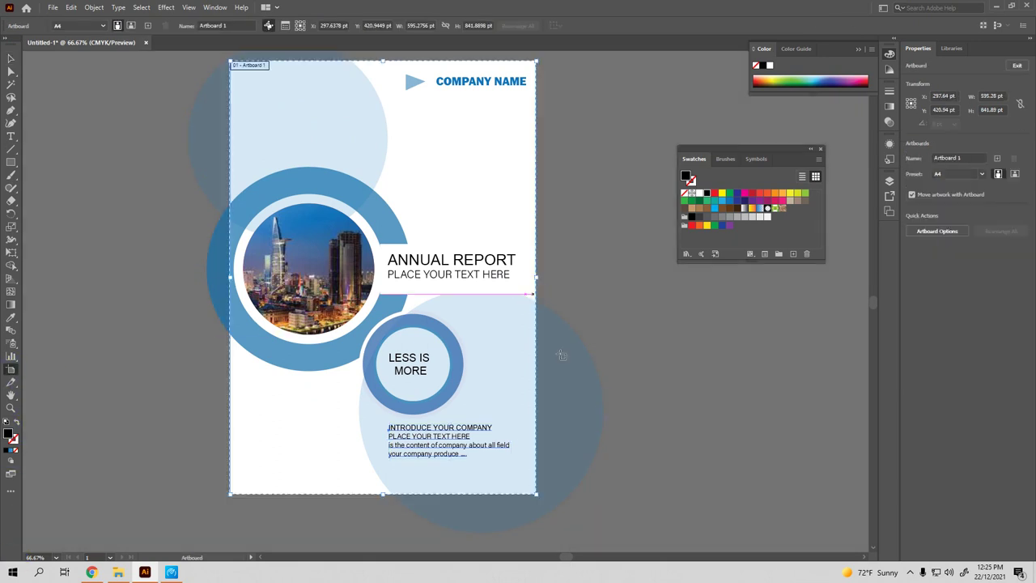
pyautogui.moveTo(609, 222); pyautogui.dragTo(616, 227)
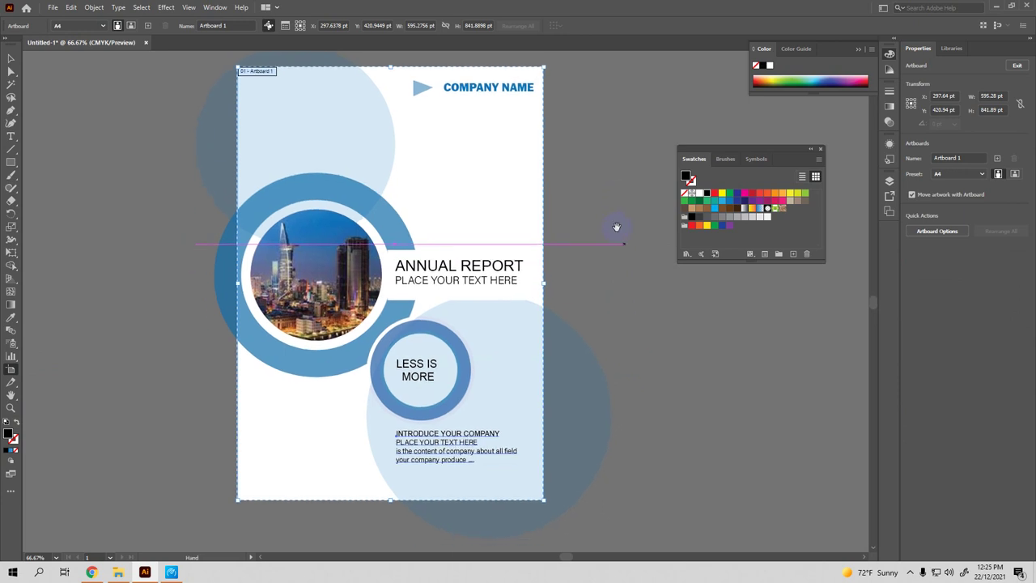
# Save the cover as an Illustrator EPS file named 'Cover one'
pyautogui.click(52, 7)
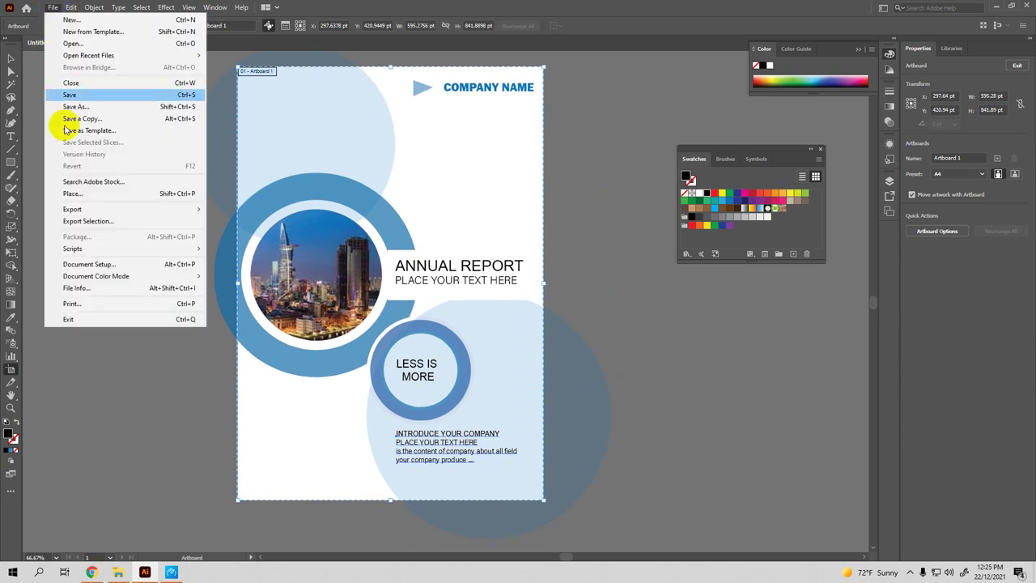
pyautogui.click(76, 106)
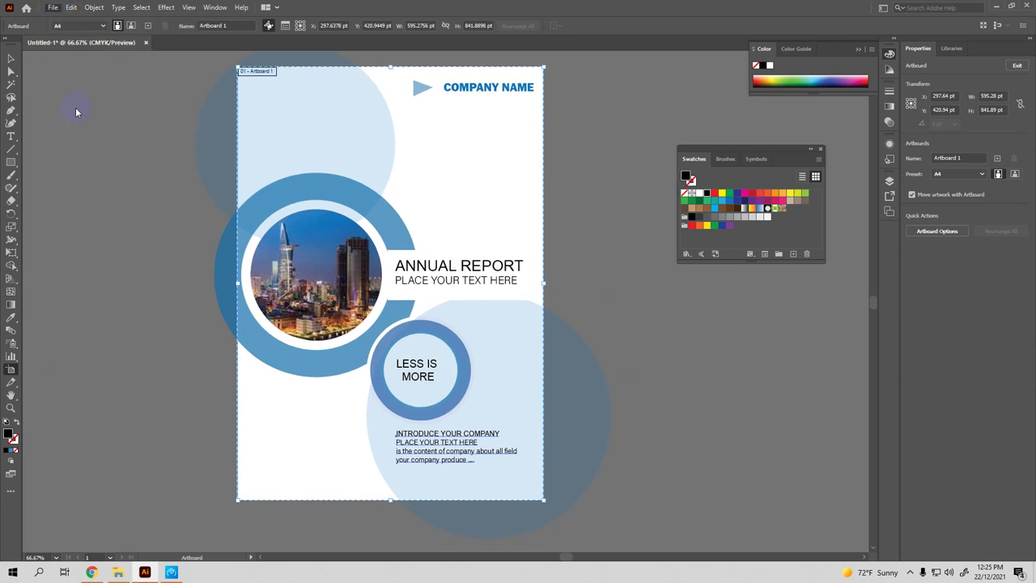
pyautogui.click(278, 375)
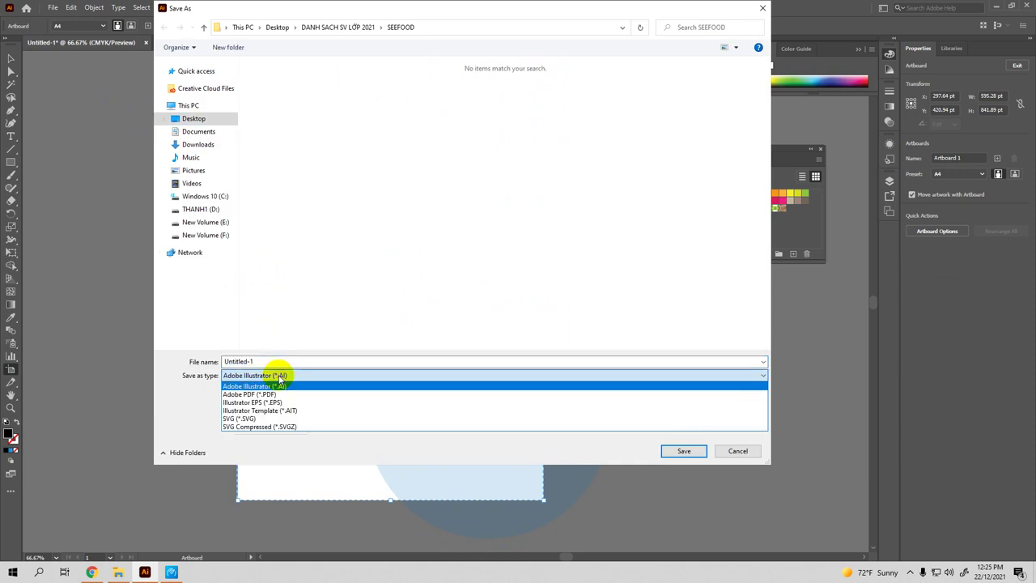
pyautogui.click(250, 402)
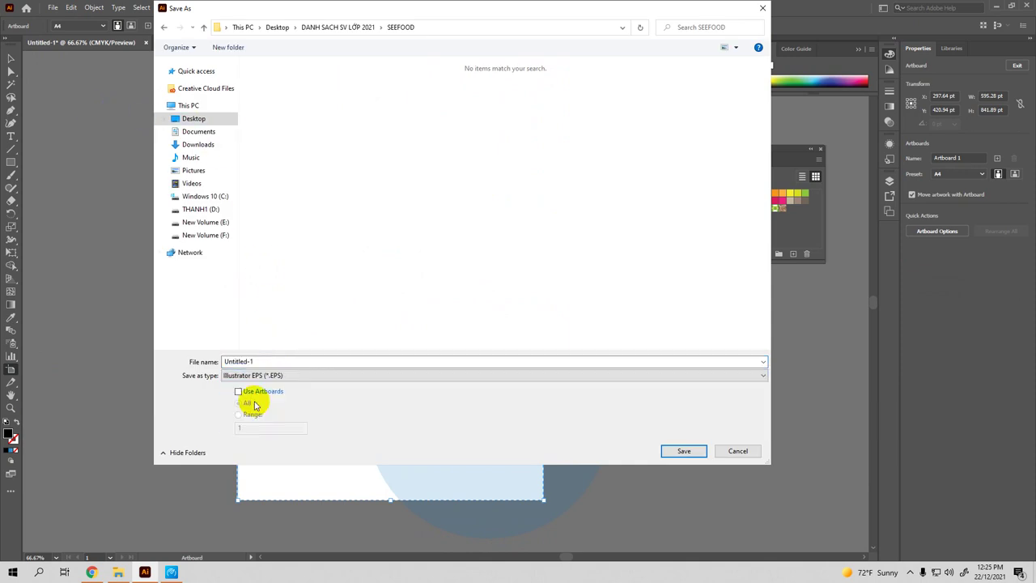
pyautogui.click(263, 361)
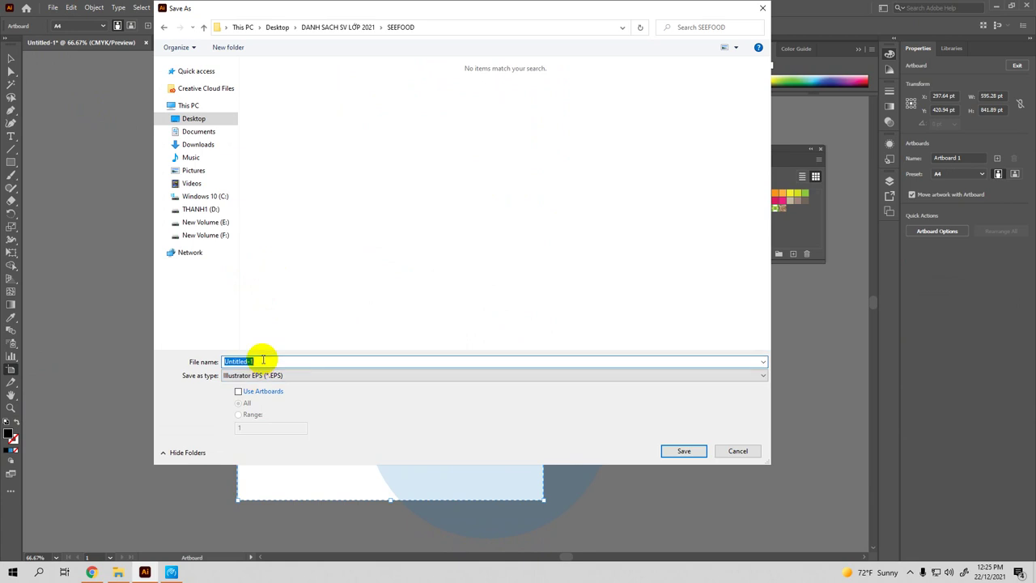
pyautogui.press('BackSpace')
pyautogui.write('c')
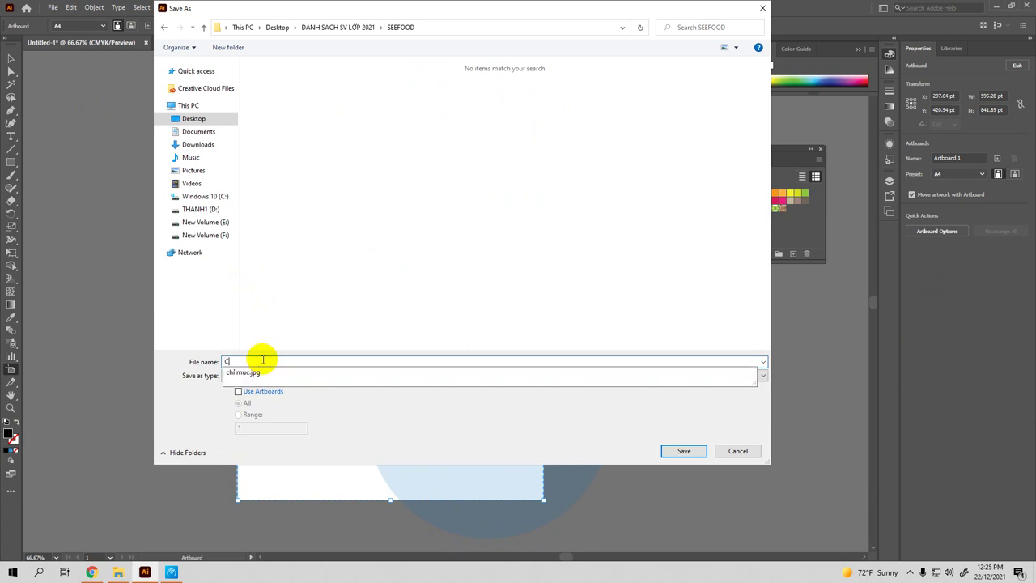
pyautogui.write('ove')
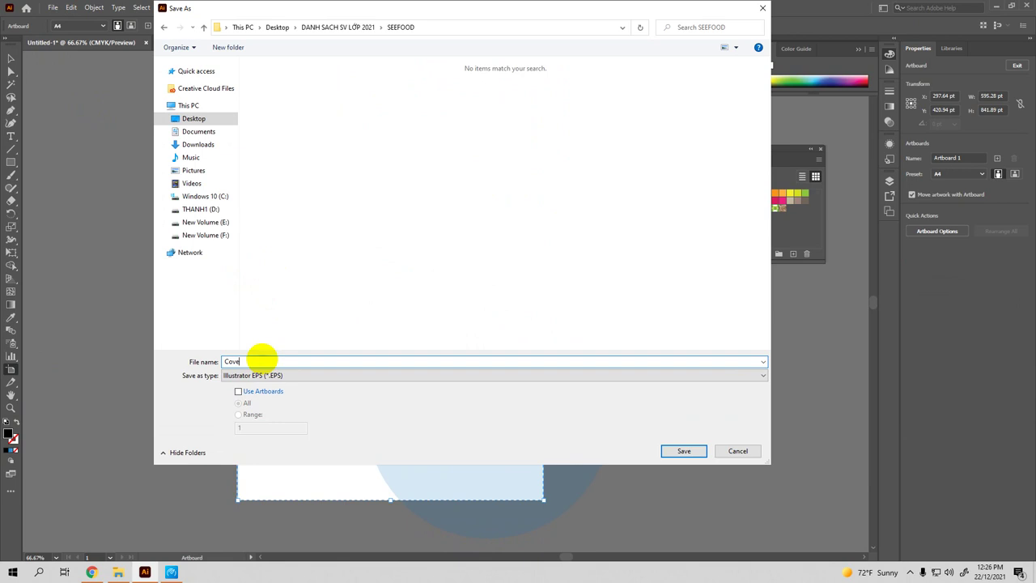
pyautogui.write(' one')
pyautogui.click(684, 450)
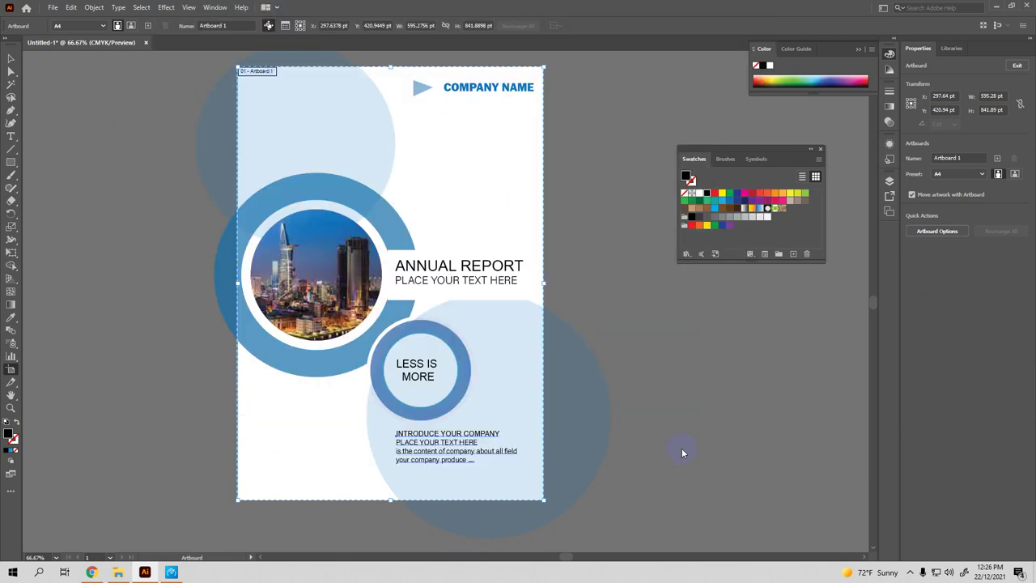
# Accept the EPS Options, exit artboard editing and close the Swatches panel
pyautogui.click(566, 436)
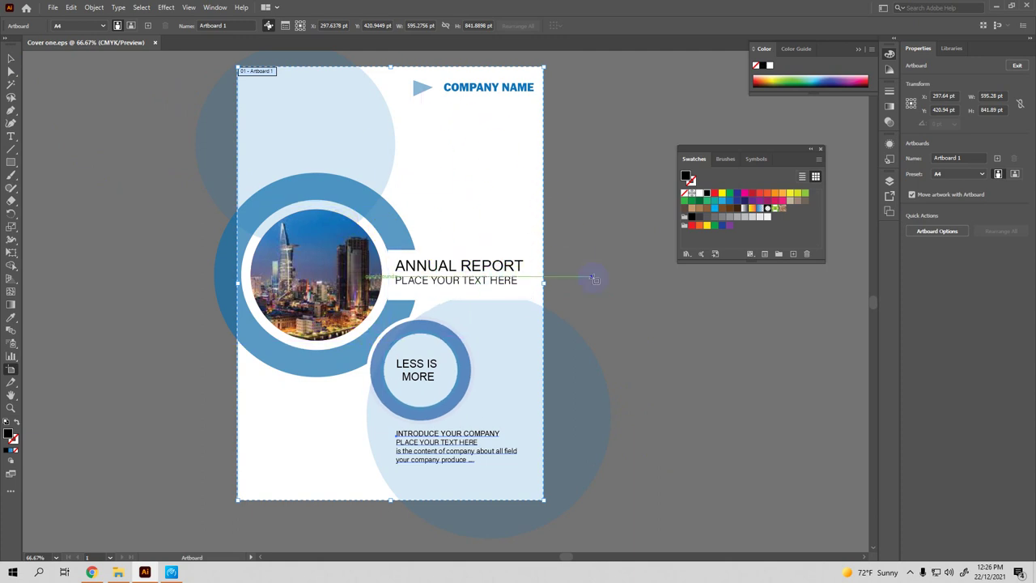
pyautogui.click(10, 59)
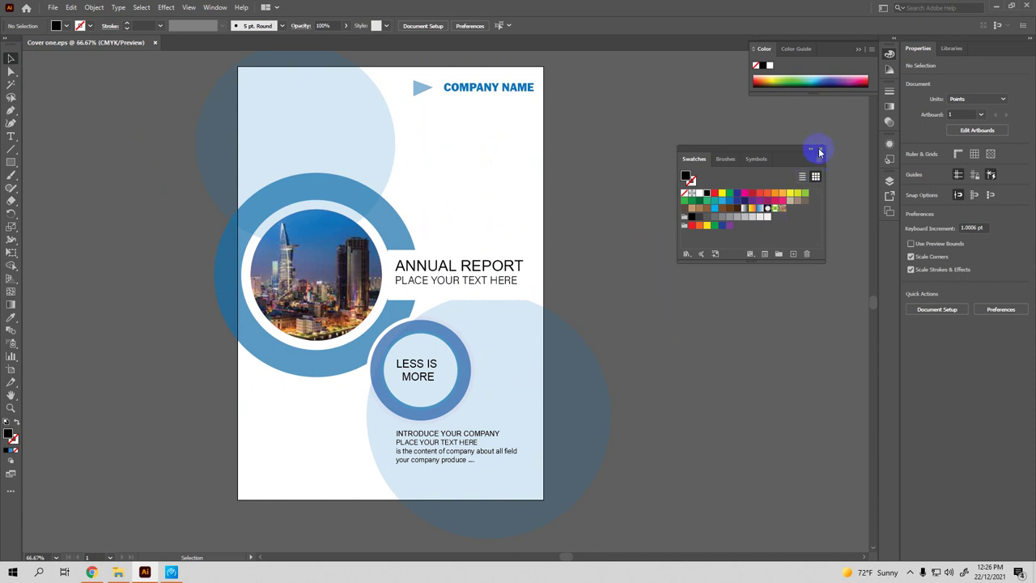
pyautogui.click(819, 151)
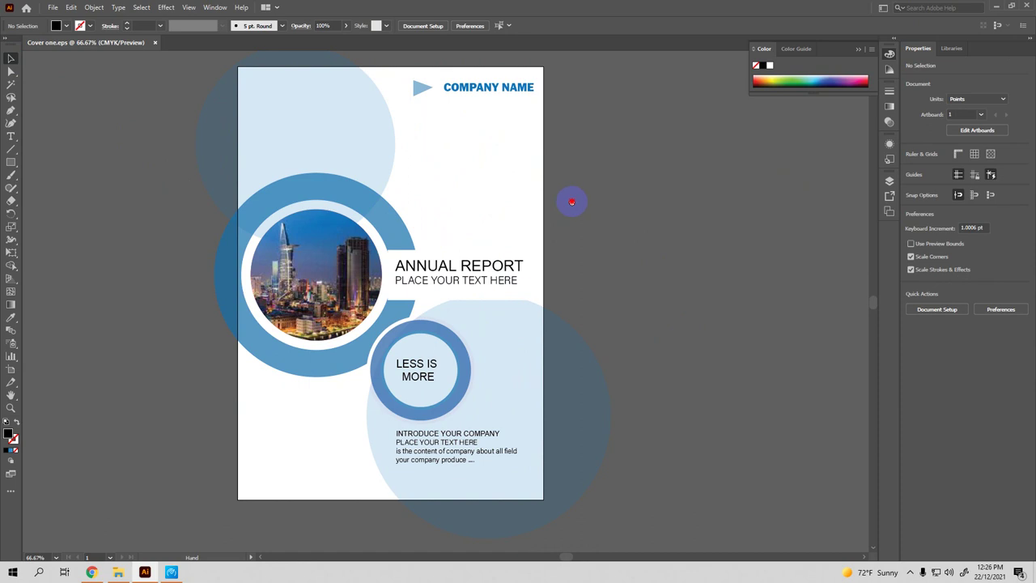
# Zoom and pan over the cover to review its top, intro paragraph and lower part
pyautogui.scroll(1, 610, 224)
pyautogui.scroll(1, 610, 224)
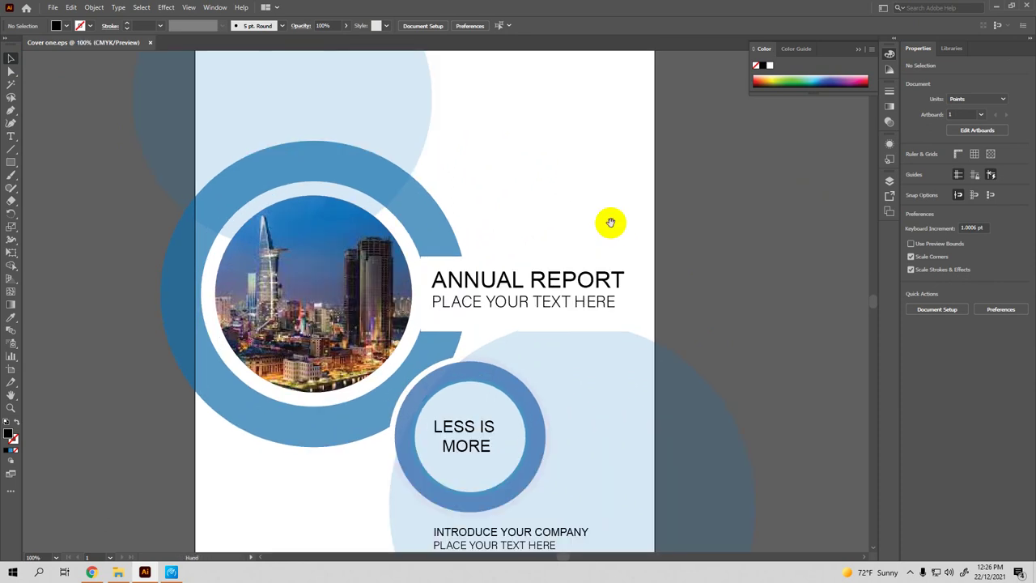
pyautogui.moveTo(610, 222)
pyautogui.mouseDown()
pyautogui.moveTo(637, 212)
pyautogui.moveTo(636, 194)
pyautogui.mouseUp()
pyautogui.moveTo(610, 383)
pyautogui.mouseDown()
pyautogui.moveTo(610, 337)
pyautogui.moveTo(626, 437)
pyautogui.mouseUp()
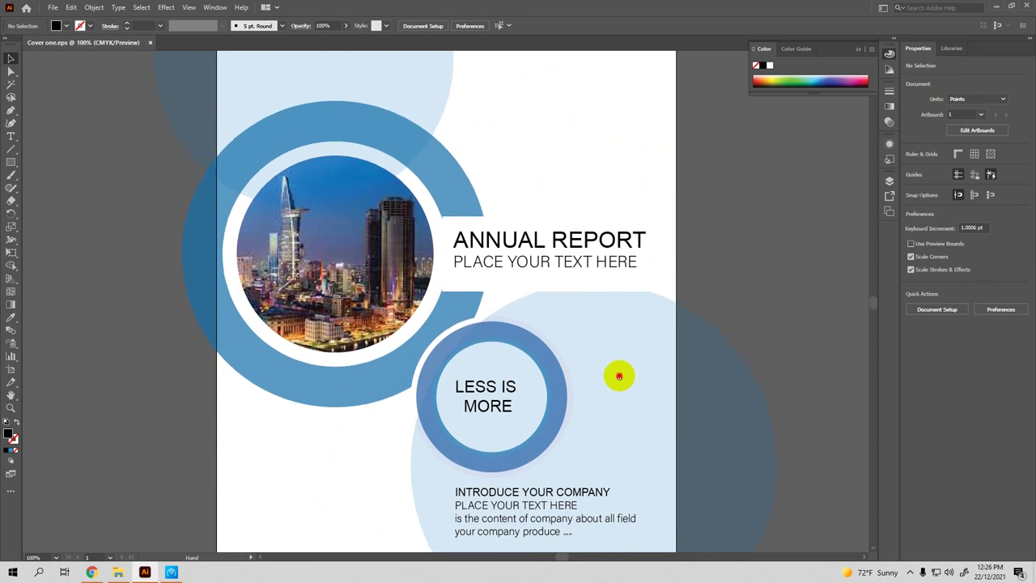
pyautogui.moveTo(617, 411); pyautogui.dragTo(603, 252)
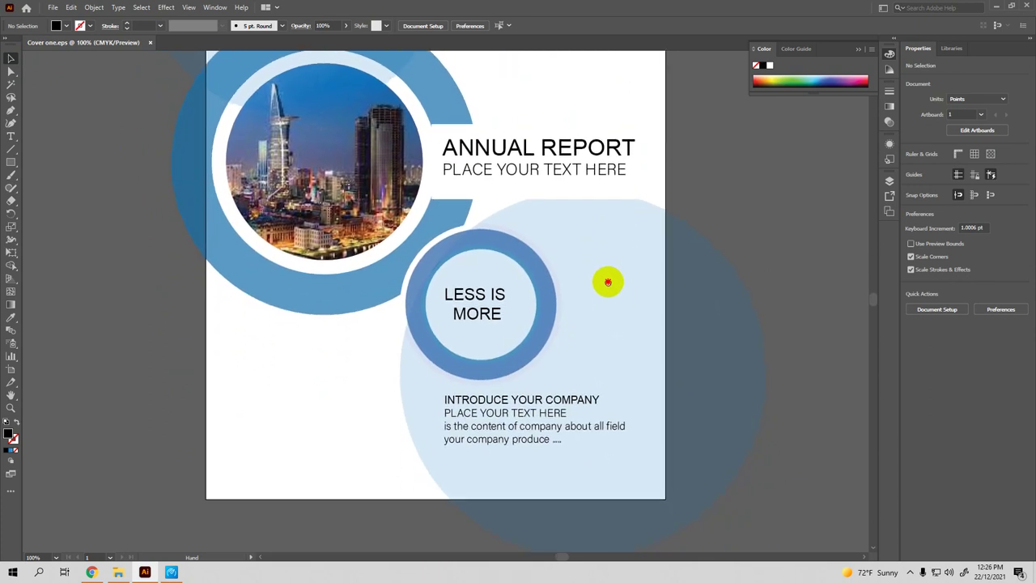
pyautogui.click(11, 148)
pyautogui.moveTo(583, 372); pyautogui.dragTo(582, 479)
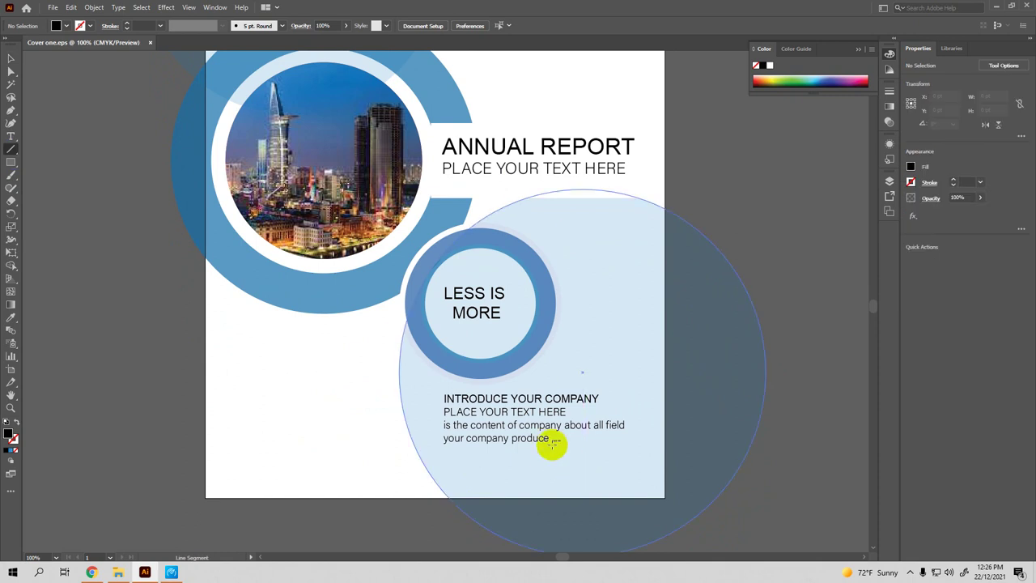
# Replace the trailing dots after 'produce' in the intro paragraph with 'production'
pyautogui.click(12, 136)
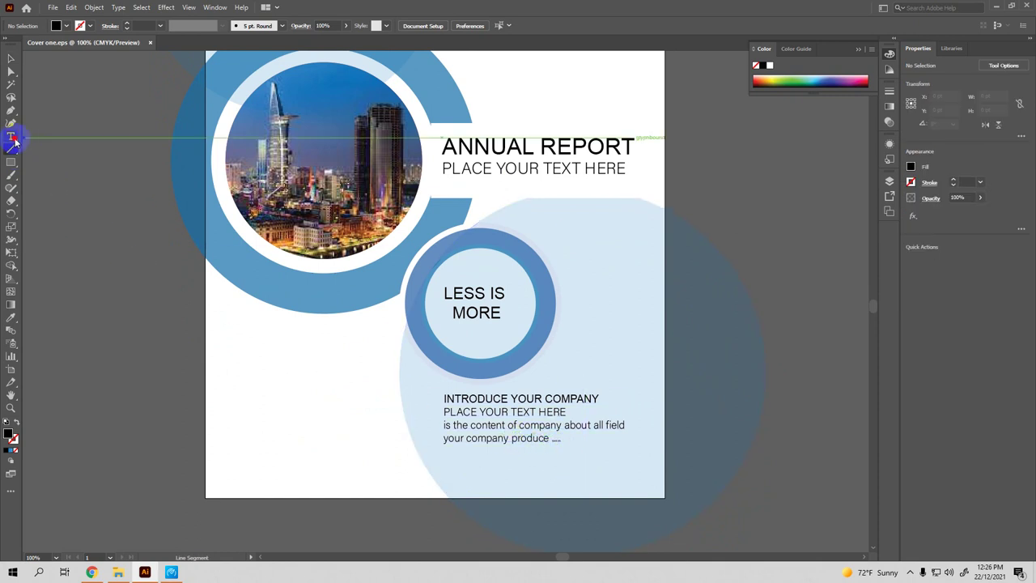
pyautogui.click(552, 438)
pyautogui.write('production')
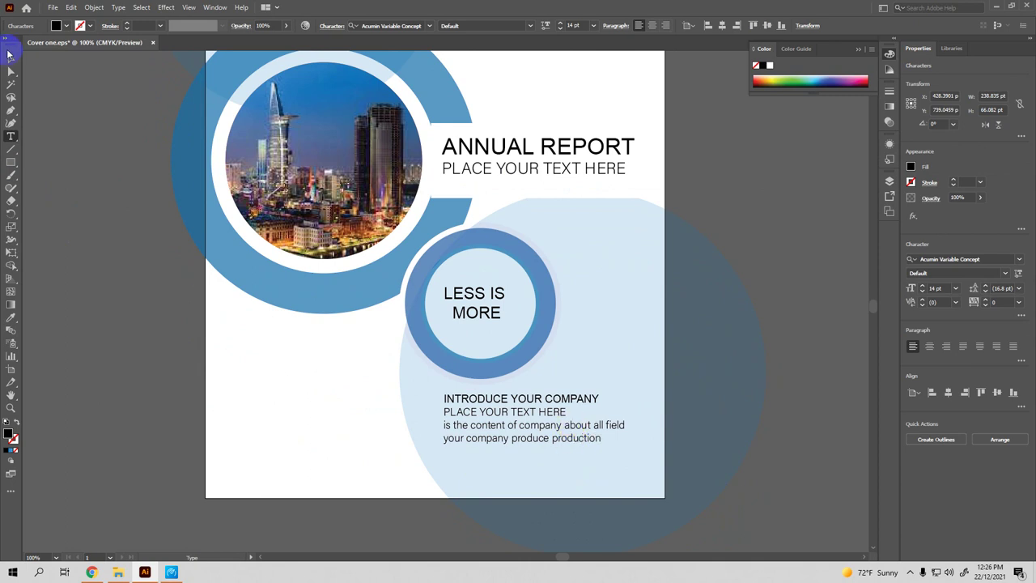
pyautogui.click(10, 58)
pyautogui.click(69, 118)
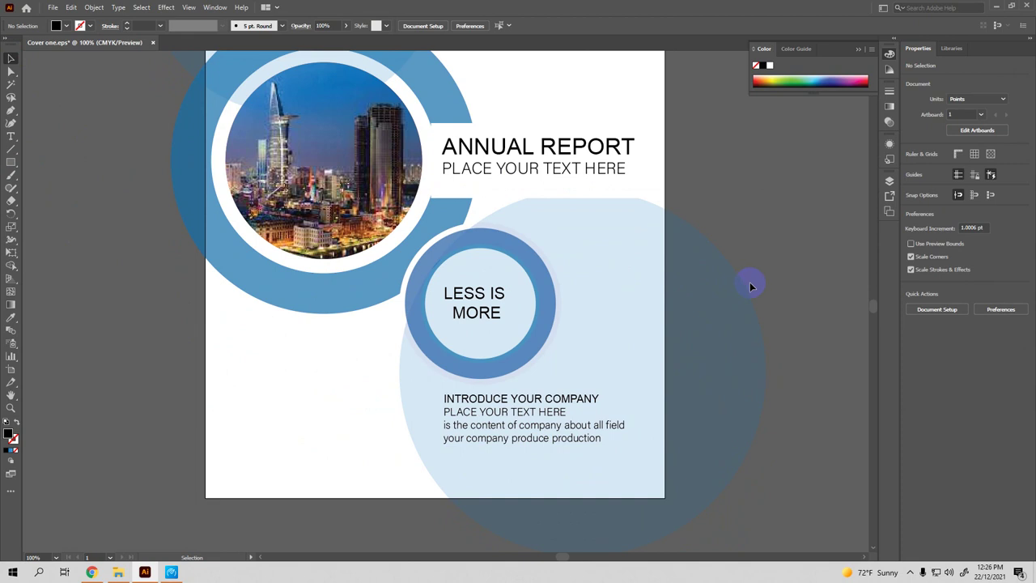
pyautogui.scroll(2, 752, 282)
pyautogui.scroll(1, 763, 272)
pyautogui.scroll(1, 781, 227)
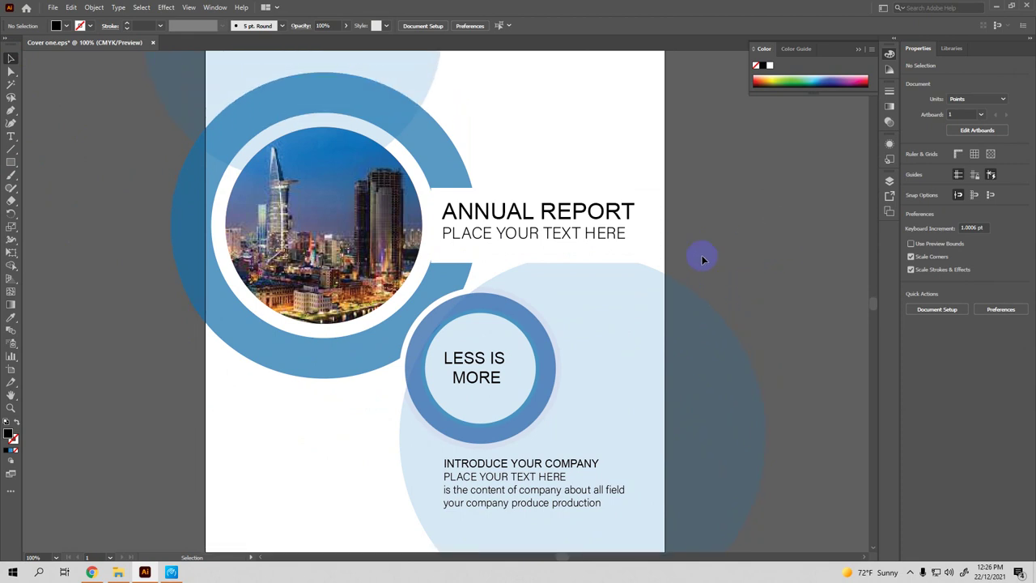
# Resize the white band behind ANNUAL REPORT to about 264 pt wide, restoring it after an accidental delete
pyautogui.click(588, 254)
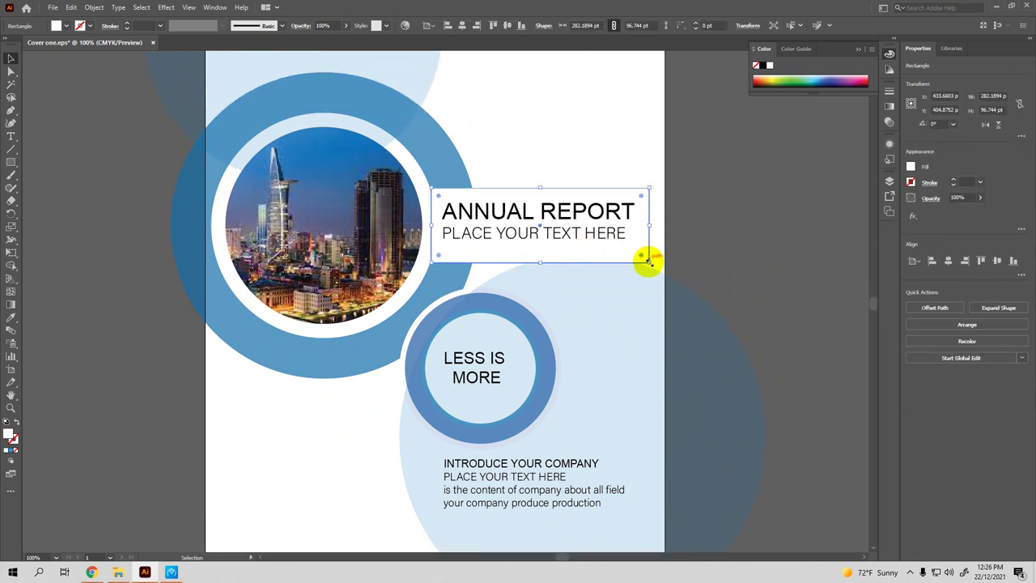
pyautogui.moveTo(648, 261); pyautogui.dragTo(644, 256)
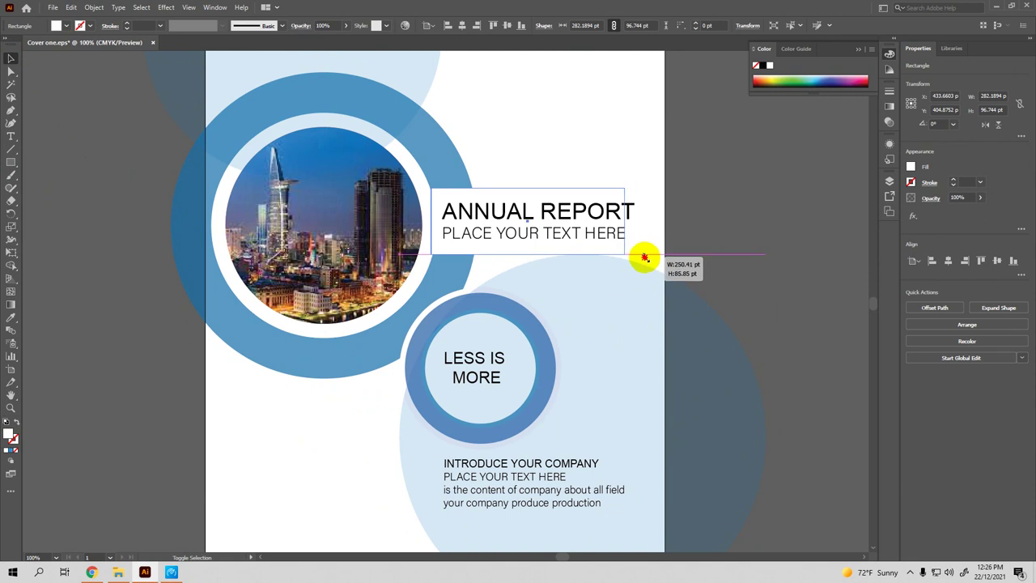
pyautogui.moveTo(644, 258); pyautogui.dragTo(643, 259)
pyautogui.press('Delete')
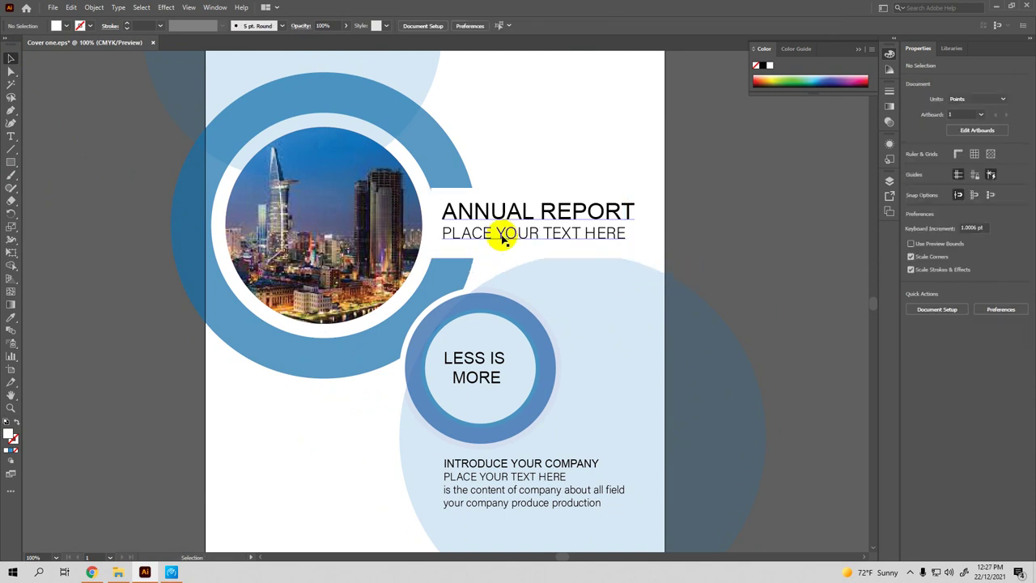
pyautogui.hotkey('ctrl', 'z')
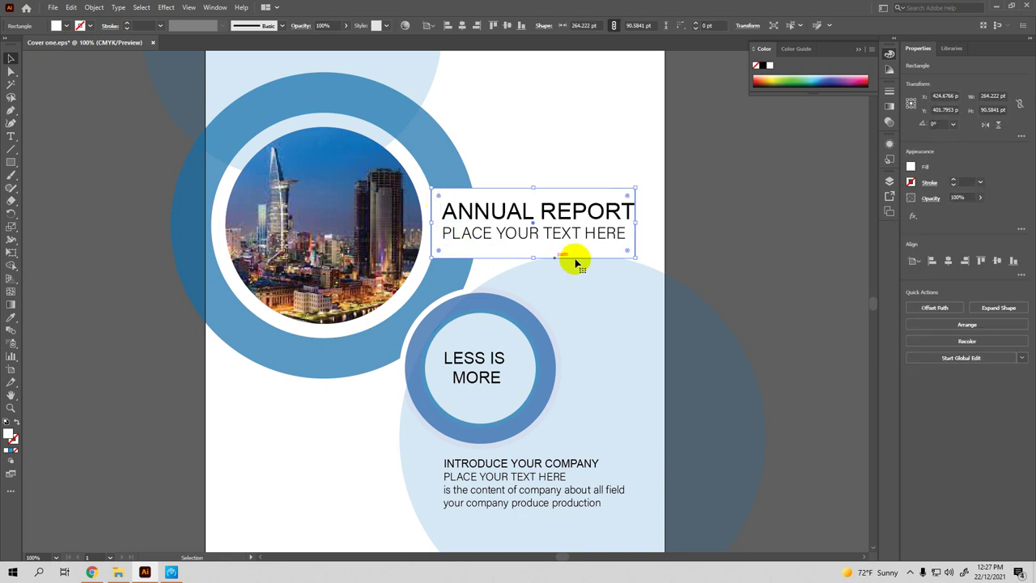
pyautogui.moveTo(636, 257); pyautogui.dragTo(636, 250)
pyautogui.click(724, 249)
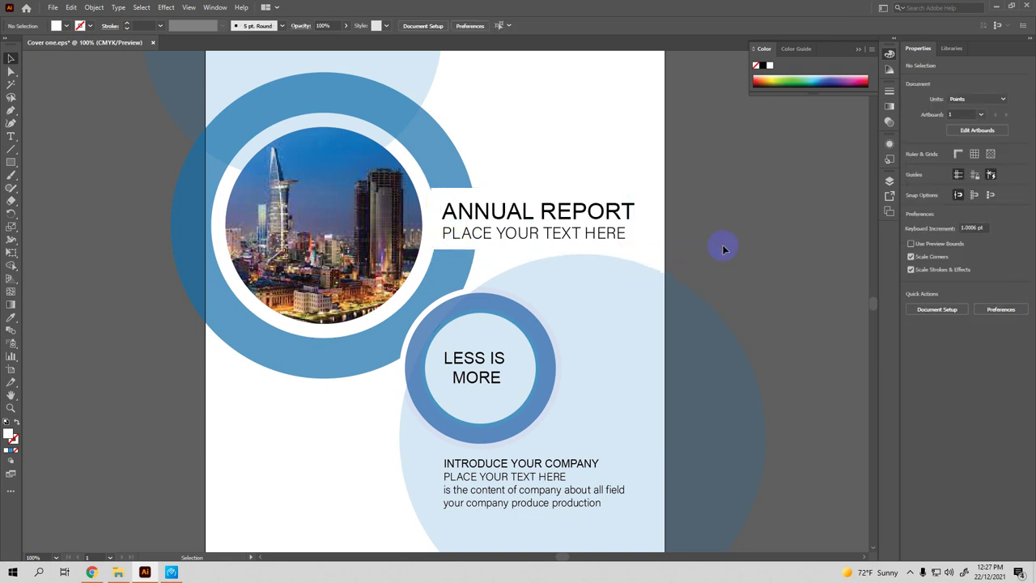
pyautogui.hotkey('ctrl', '-')
pyautogui.hotkey('ctrl', '-')
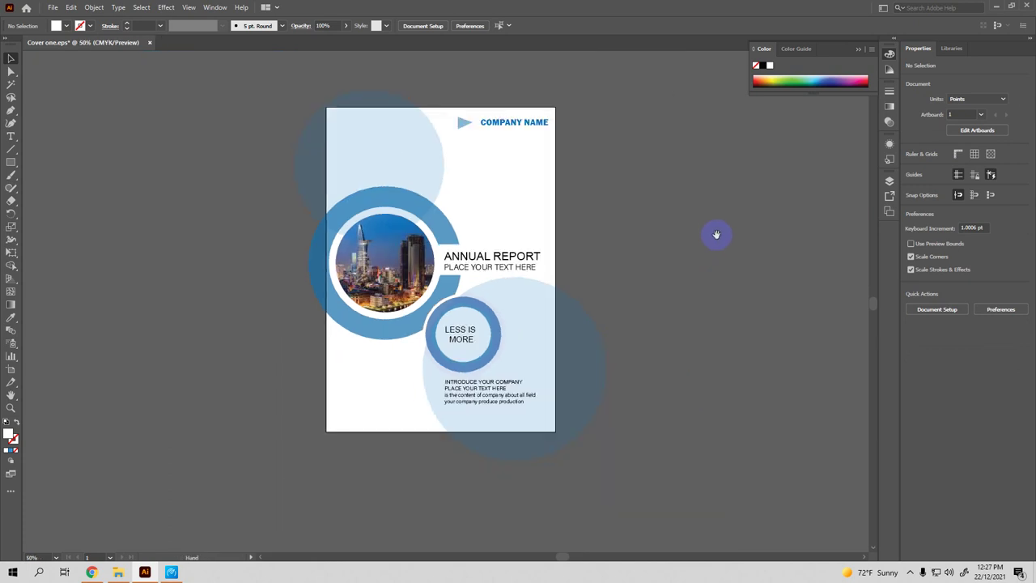
# Pan and zoom around the finished cover to inspect it, then reveal the hidden system tray icons
pyautogui.moveTo(716, 235); pyautogui.dragTo(675, 237)
pyautogui.hotkey('ctrl', '+')
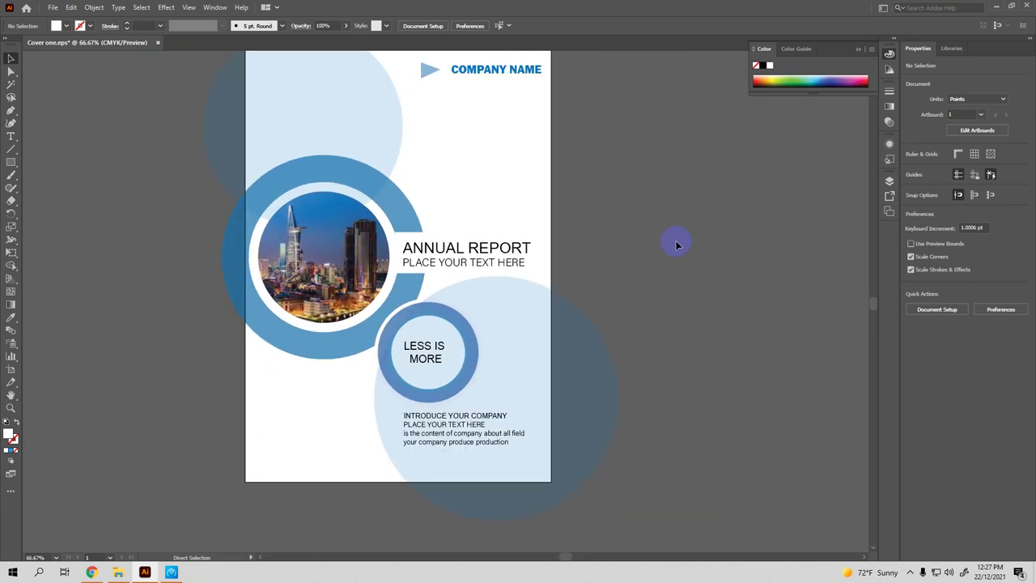
pyautogui.press('space')
pyautogui.moveTo(678, 251)
pyautogui.mouseDown()
pyautogui.moveTo(710, 250)
pyautogui.moveTo(696, 221)
pyautogui.moveTo(705, 233)
pyautogui.mouseUp()
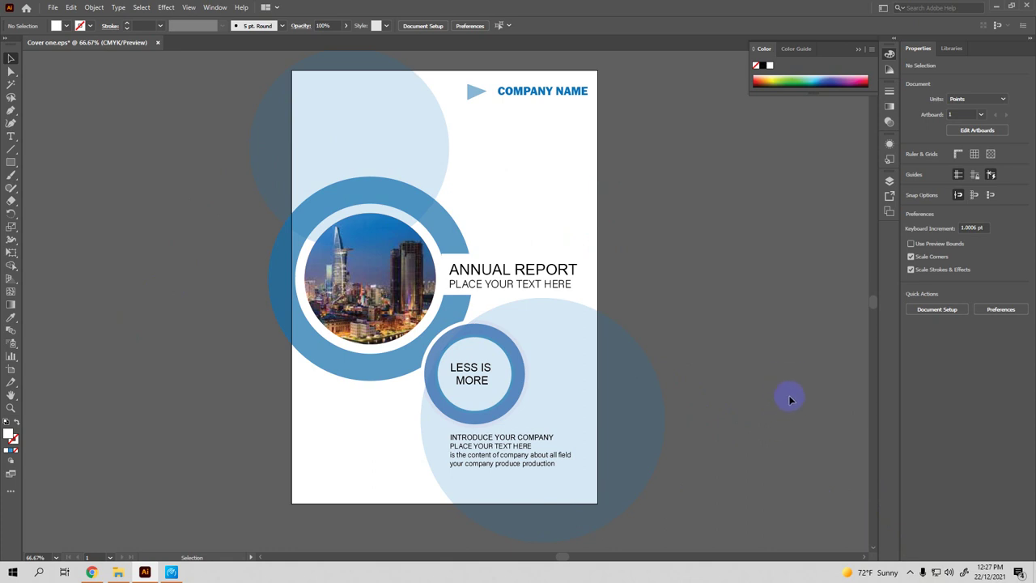
pyautogui.click(909, 572)
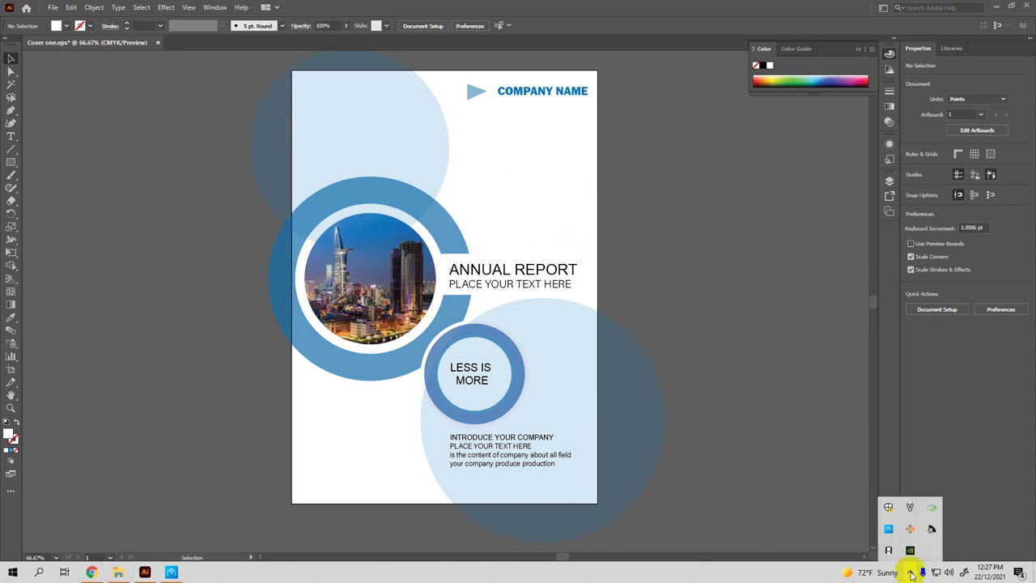